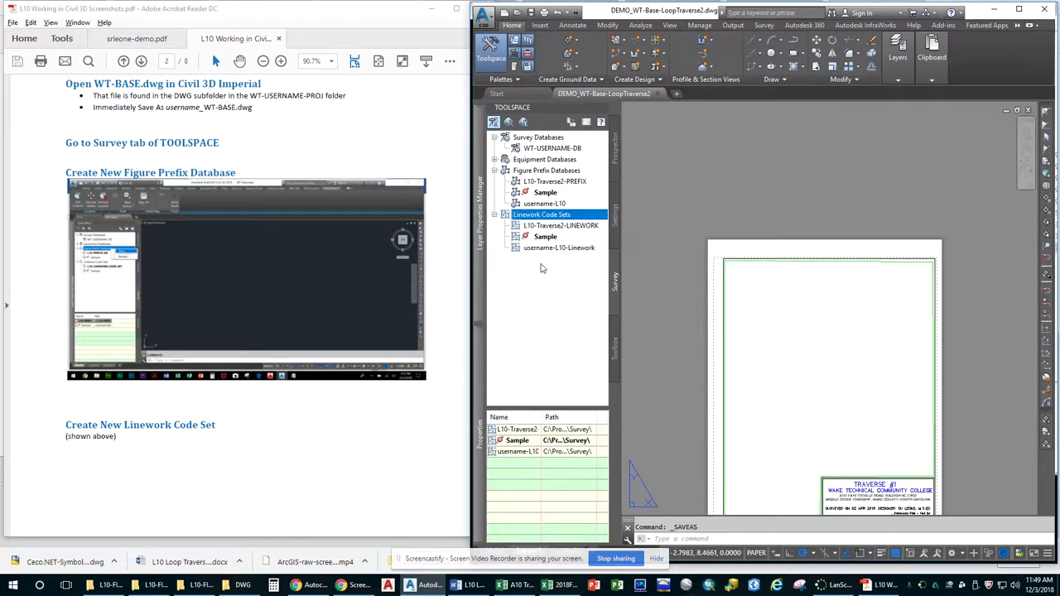
Scroll the lab instructions PDF down to the 'Set the Working Folder to WT-USERNAME-PROJ' step.
left_click(384, 426)
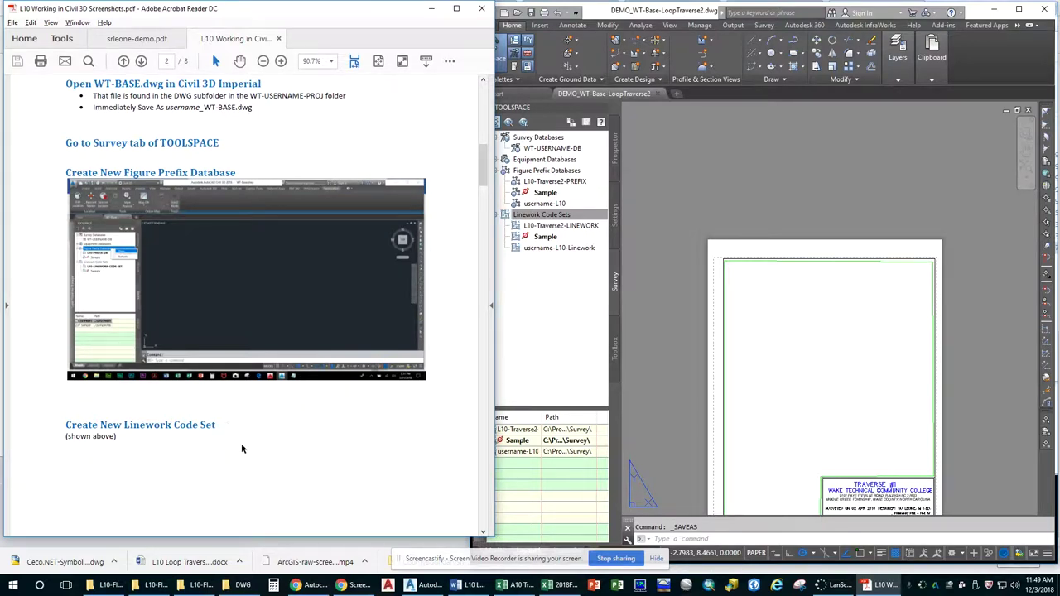
scroll(289, 421, "down", 8)
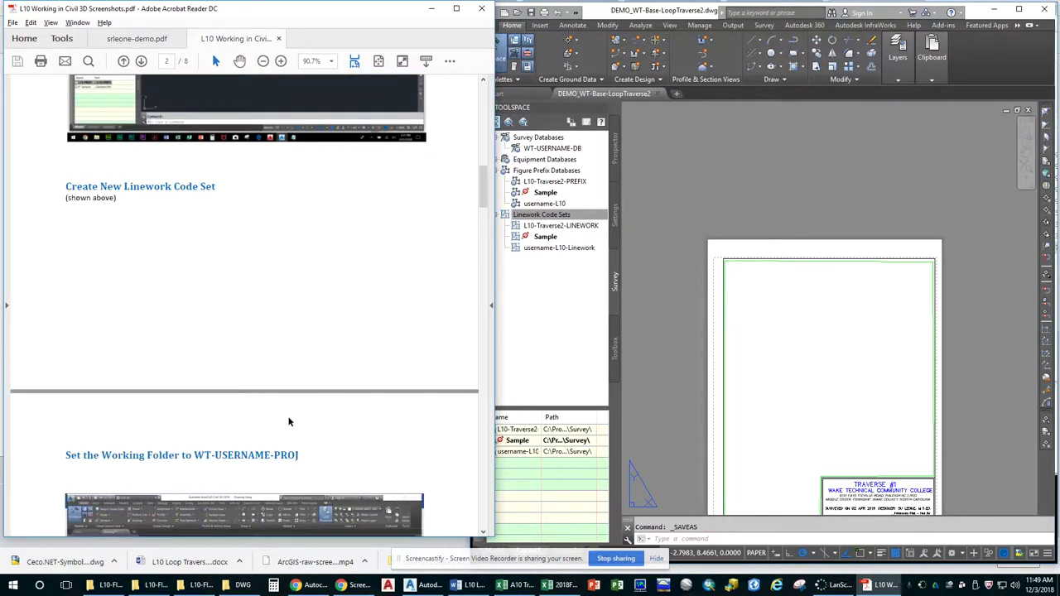
scroll(288, 420, "down", 5)
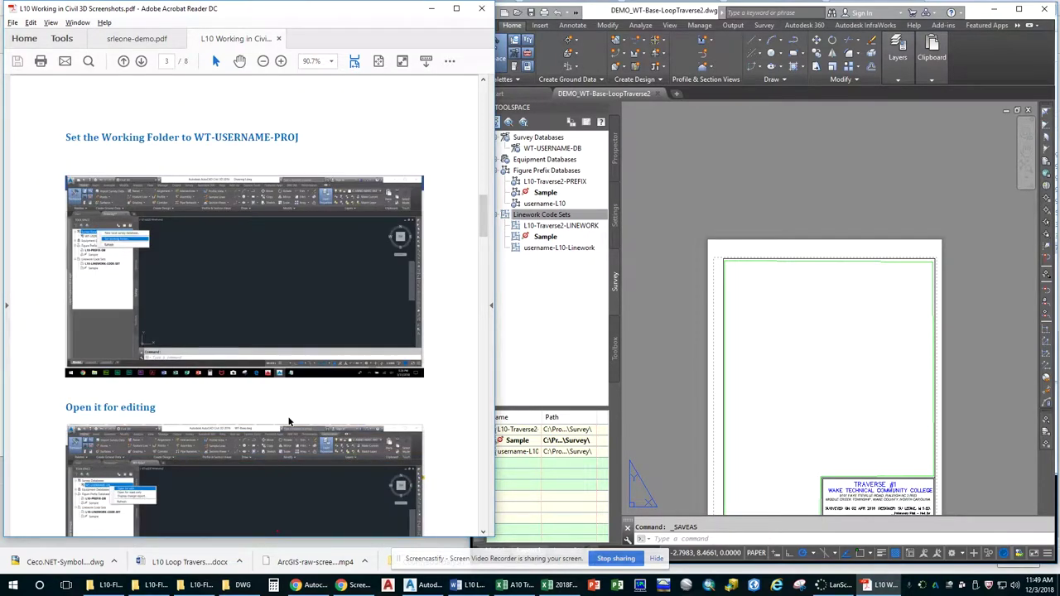
Open Set Working Folder from Survey Databases and expand This PC down to the G: drive.
right_click(542, 139)
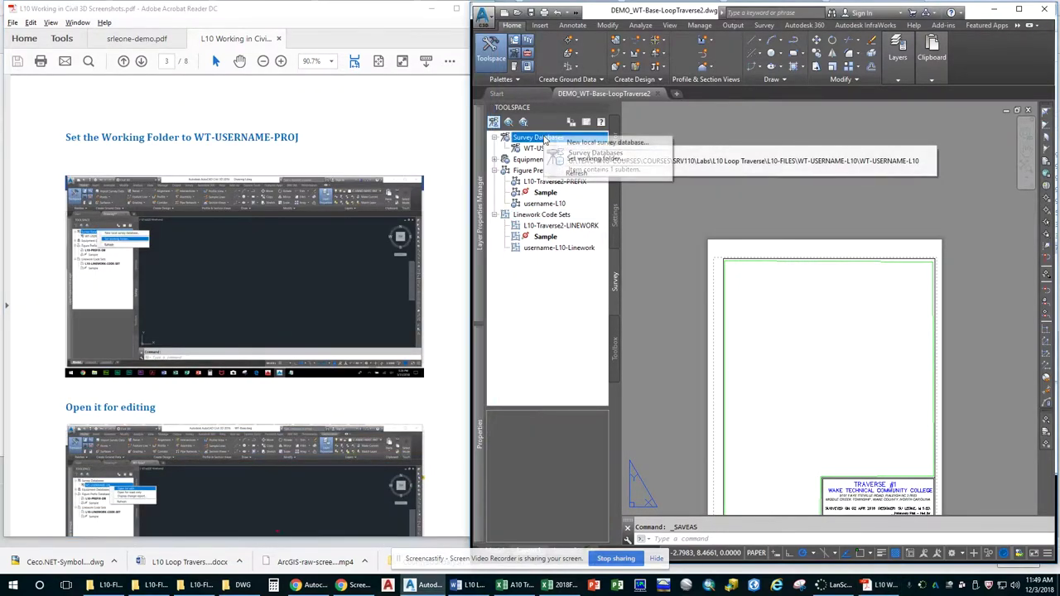
left_click(586, 159)
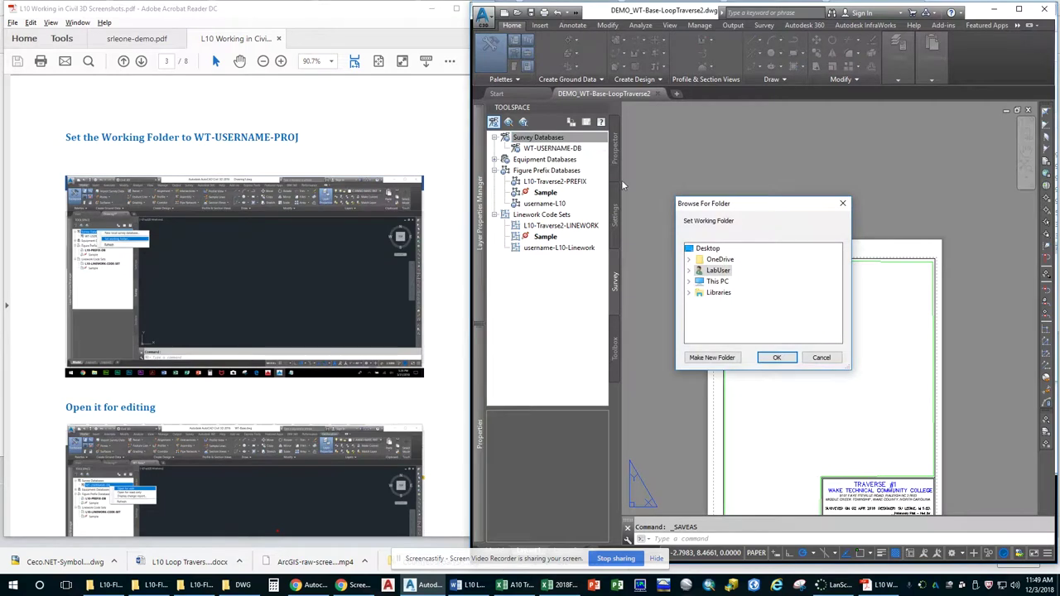
left_click(717, 281)
left_click(689, 281)
scroll(770, 297, "down", 1)
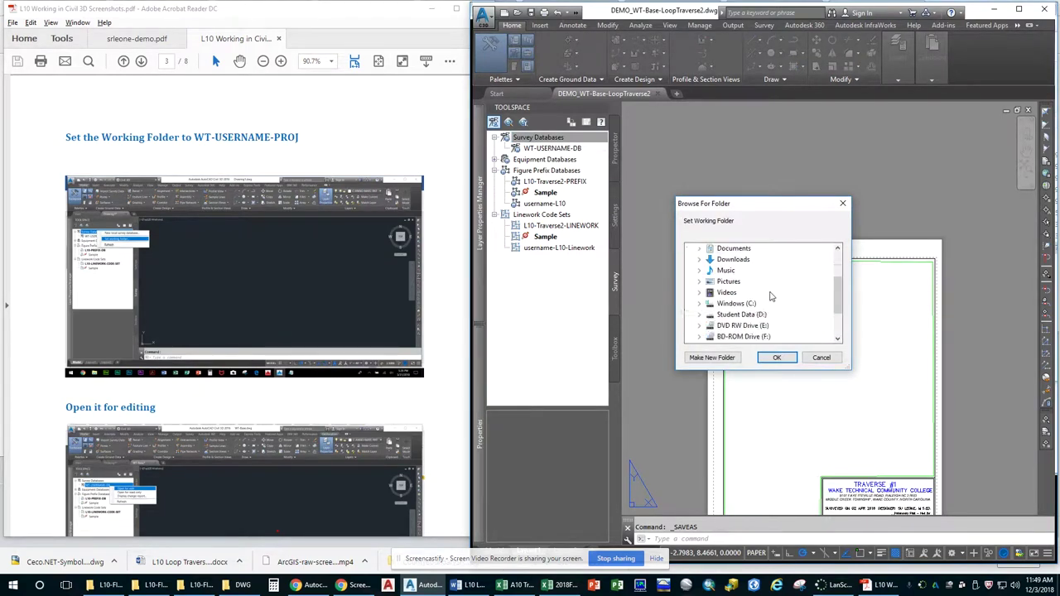
scroll(770, 296, "down", 2)
double_click(745, 292)
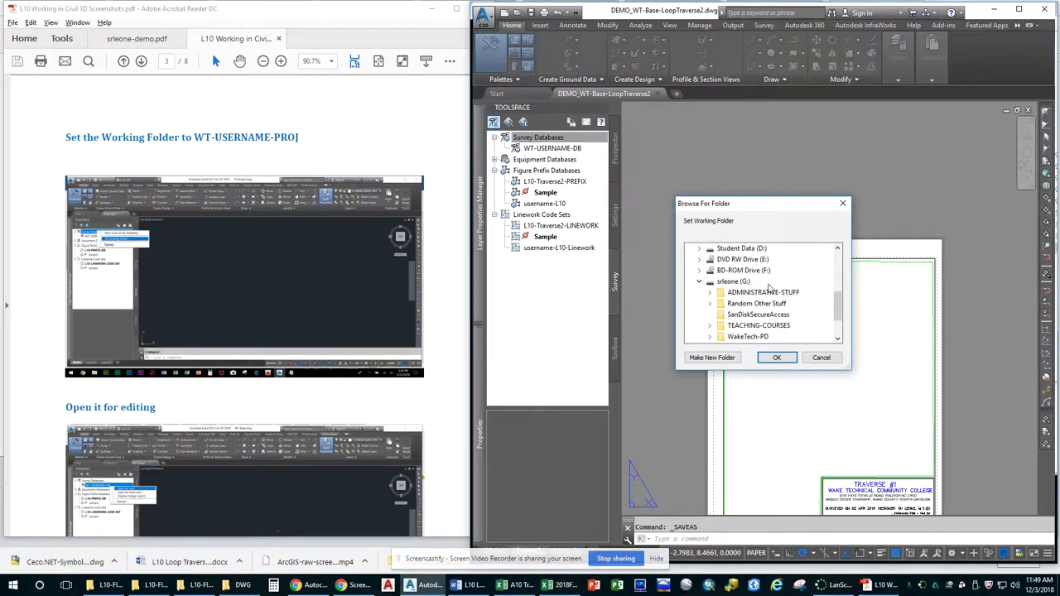
scroll(769, 287, "down", 2)
Browse TEACHING-COURSES > COURSES > SRV110 > Labs > L10 Loop Traverse > L10-FILES and select the inner WT-DEMO-L10 folder.
left_click(710, 282)
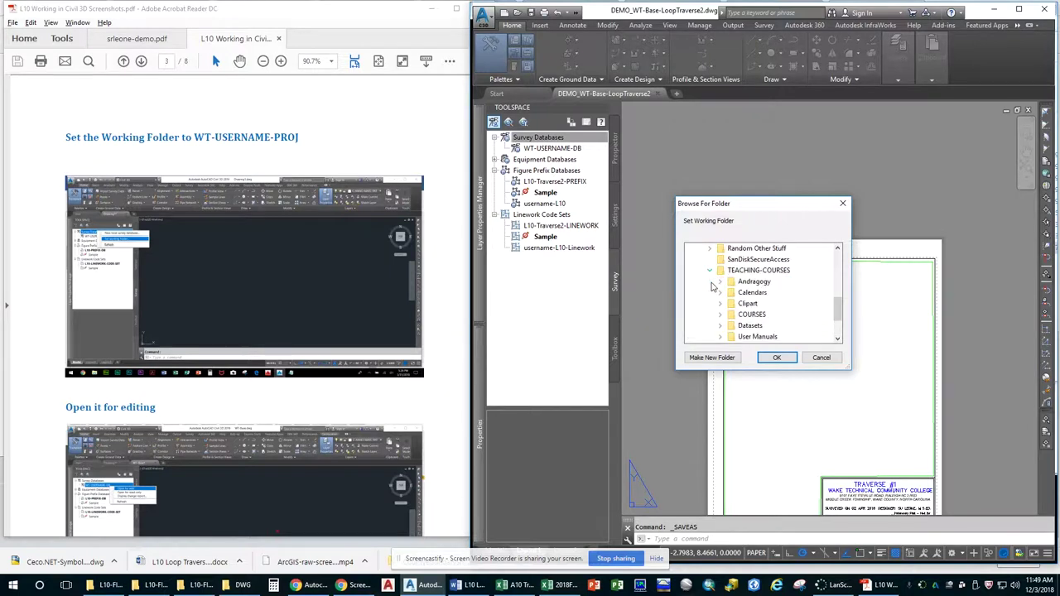
scroll(712, 286, "down", 1)
left_click(720, 283)
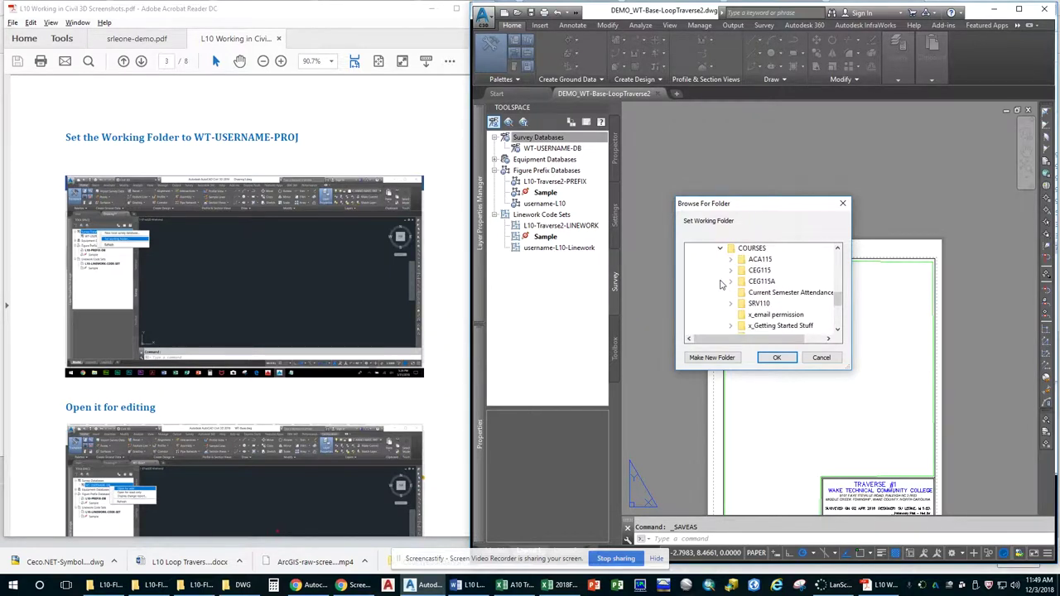
left_click(730, 303)
left_click(742, 309)
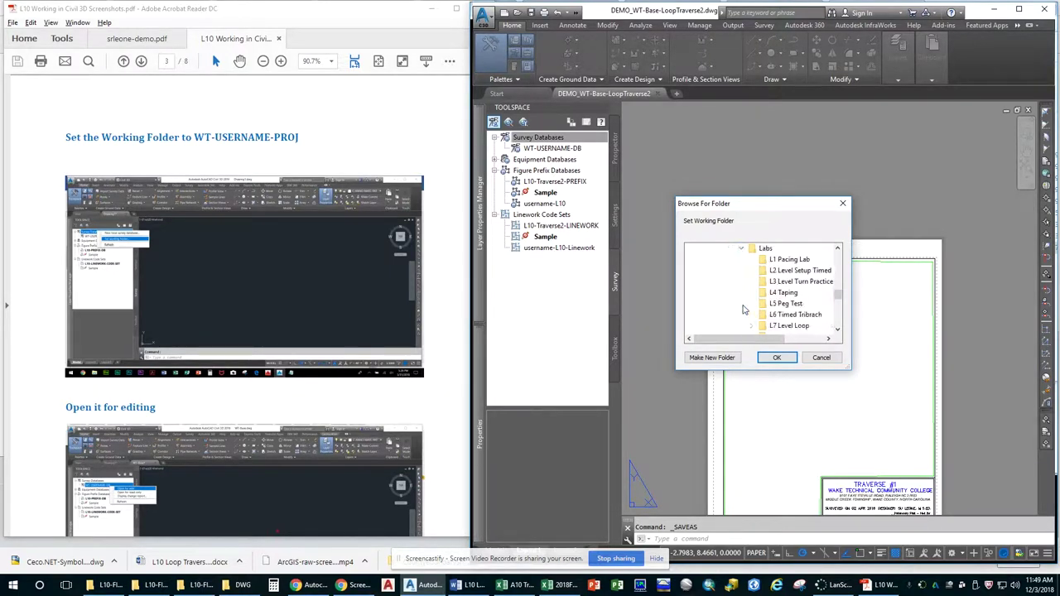
scroll(743, 307, "down", 3)
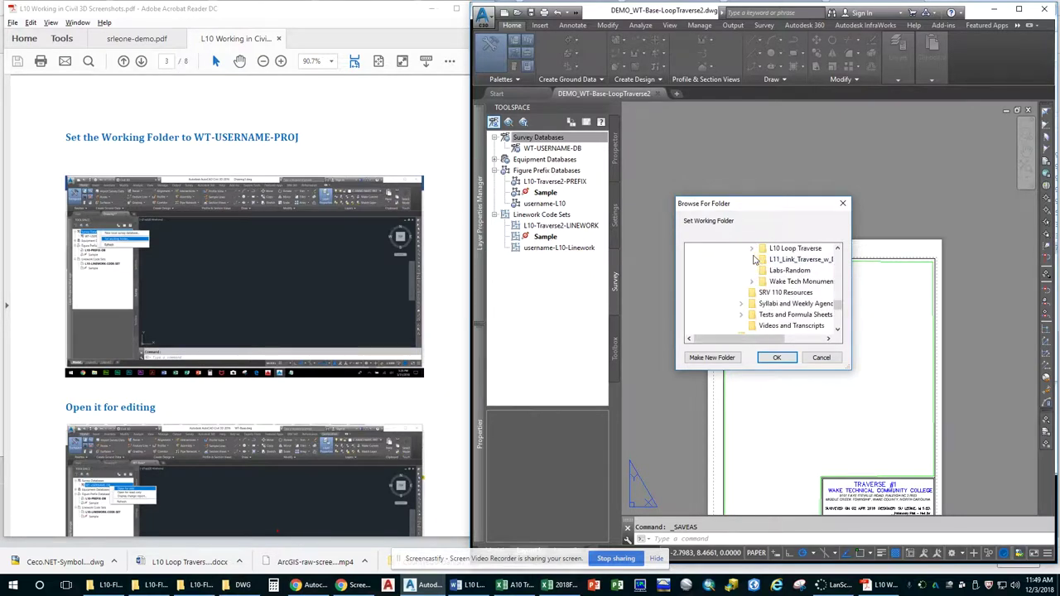
left_click(752, 249)
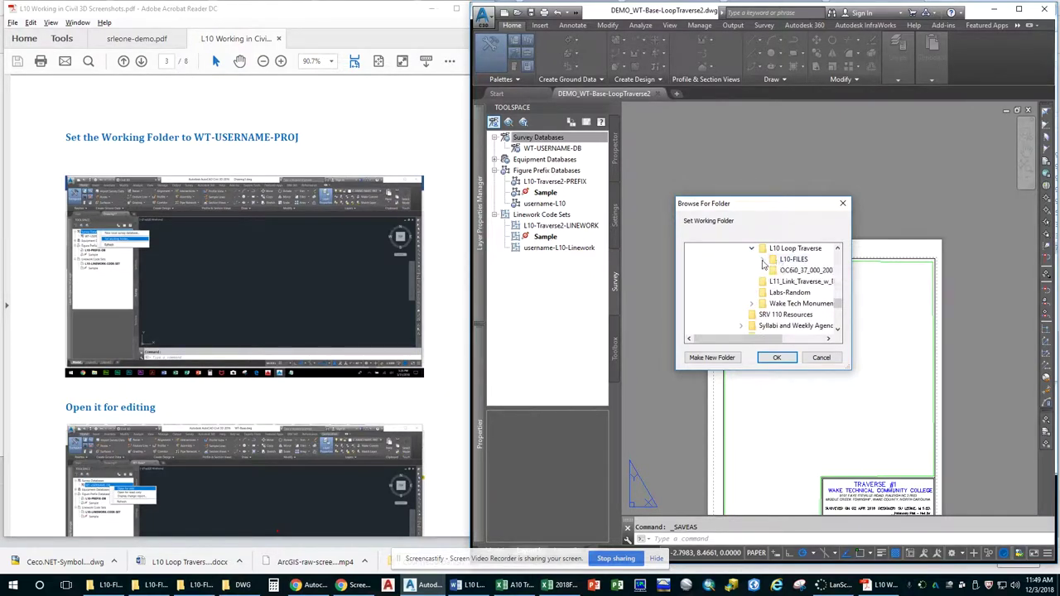
left_click(761, 259)
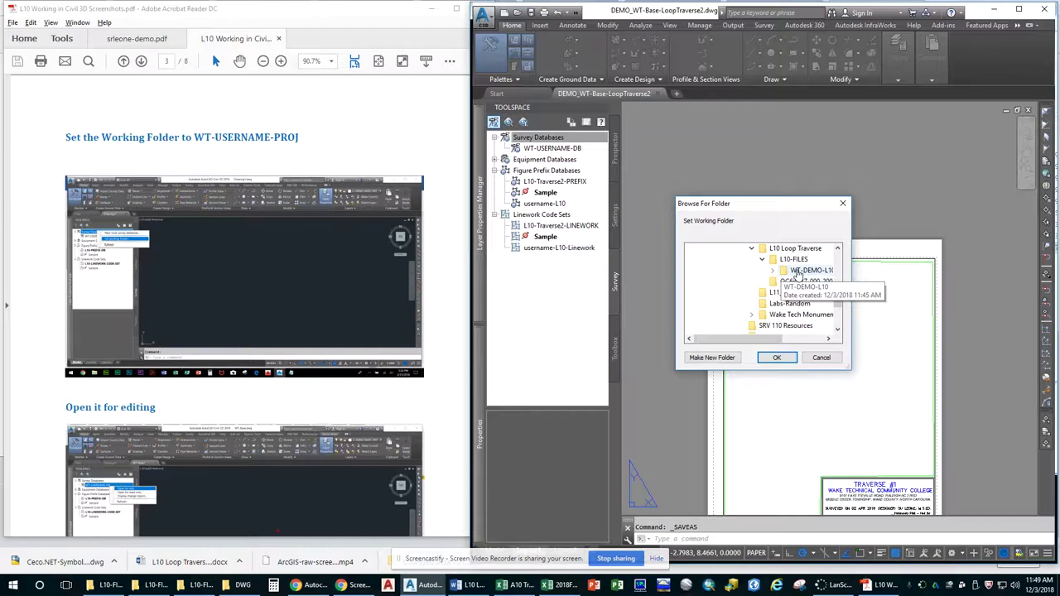
double_click(796, 271)
left_click_drag(770, 339, 803, 341)
left_click(766, 271)
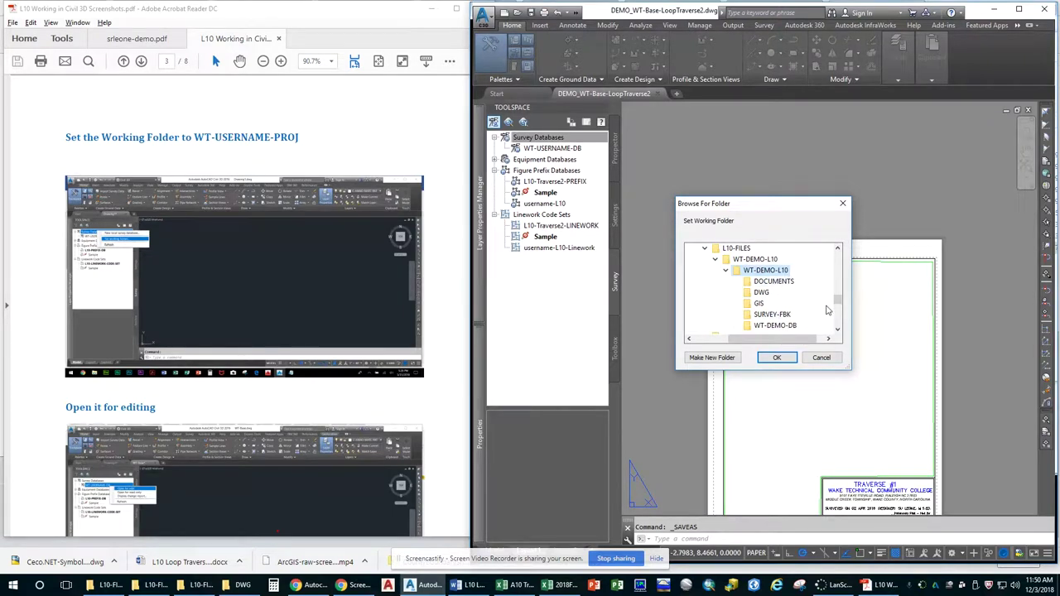
Confirm the working folder and open the WT-DEMO-DB survey database for editing.
left_click(776, 360)
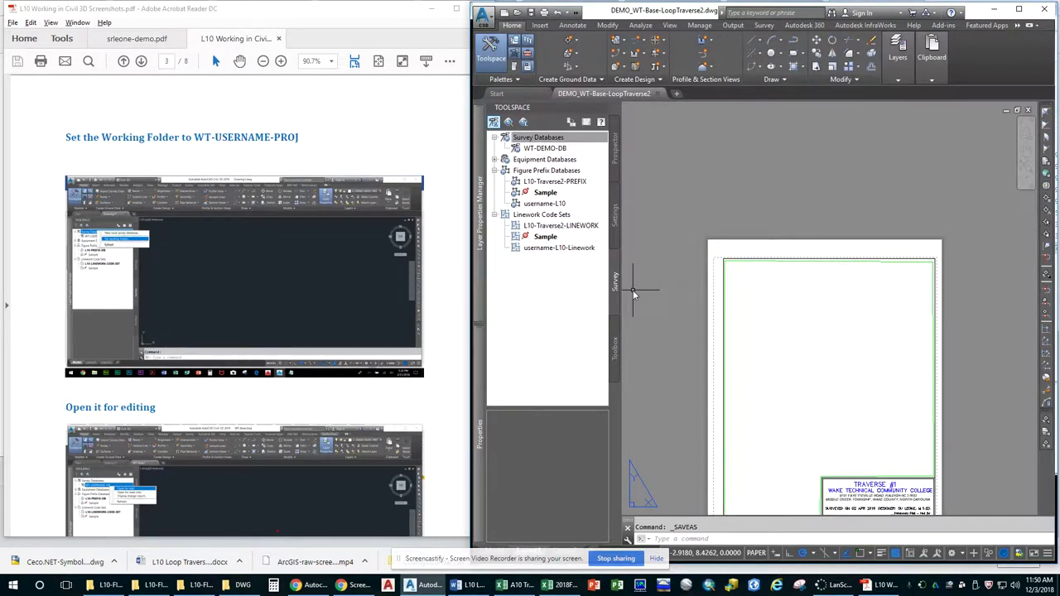
right_click(577, 150)
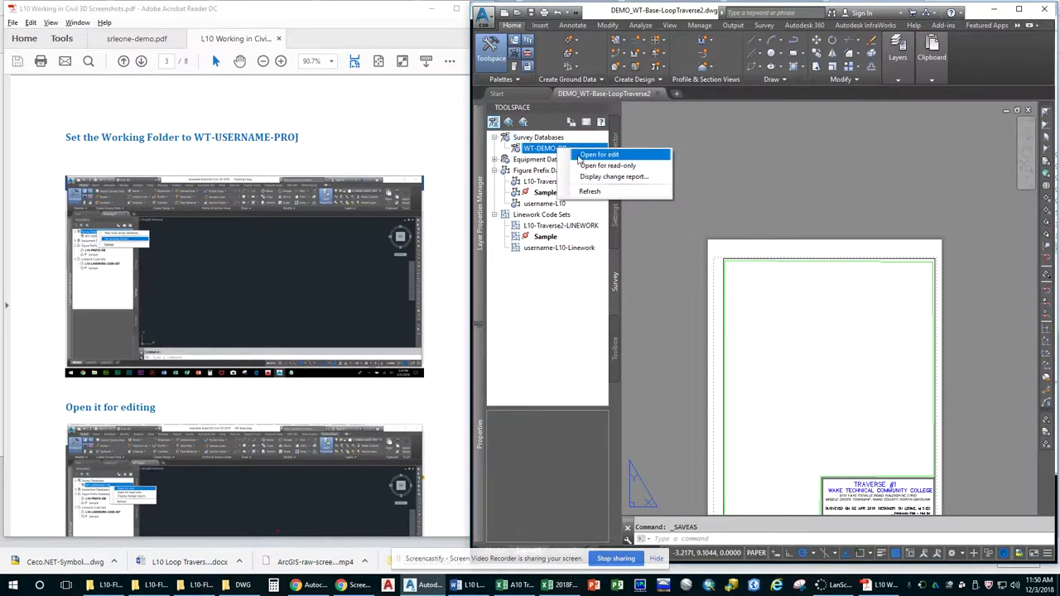
left_click(581, 155)
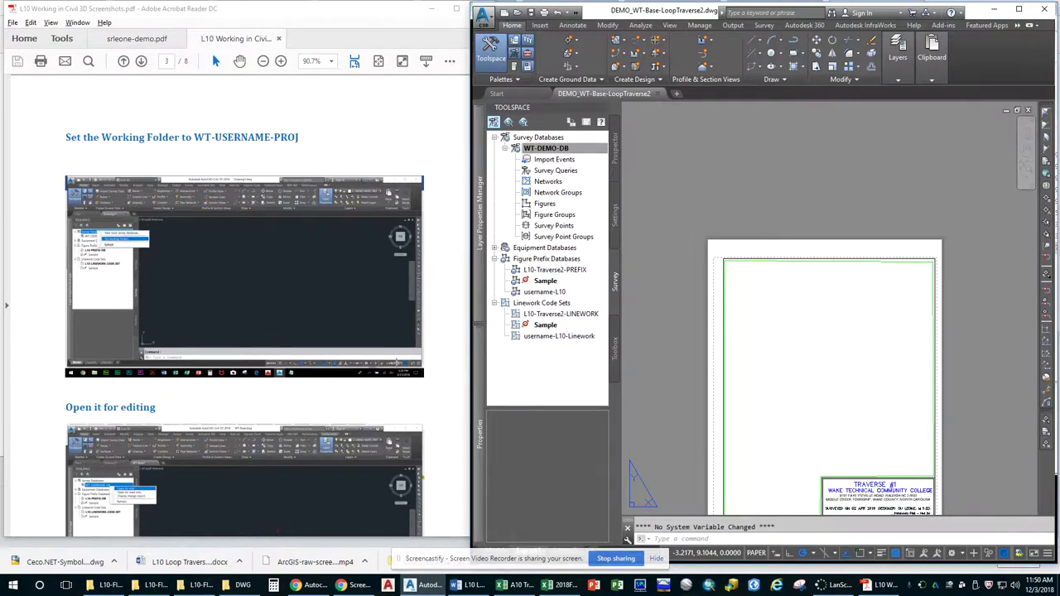
scroll(396, 363, "down", 9)
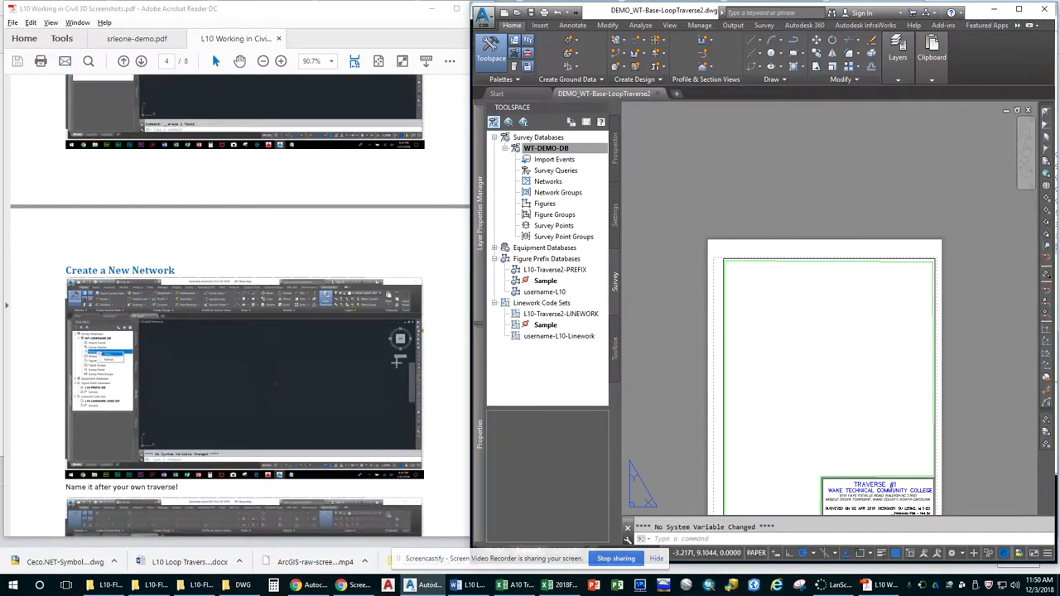
scroll(240, 314, "down", 3)
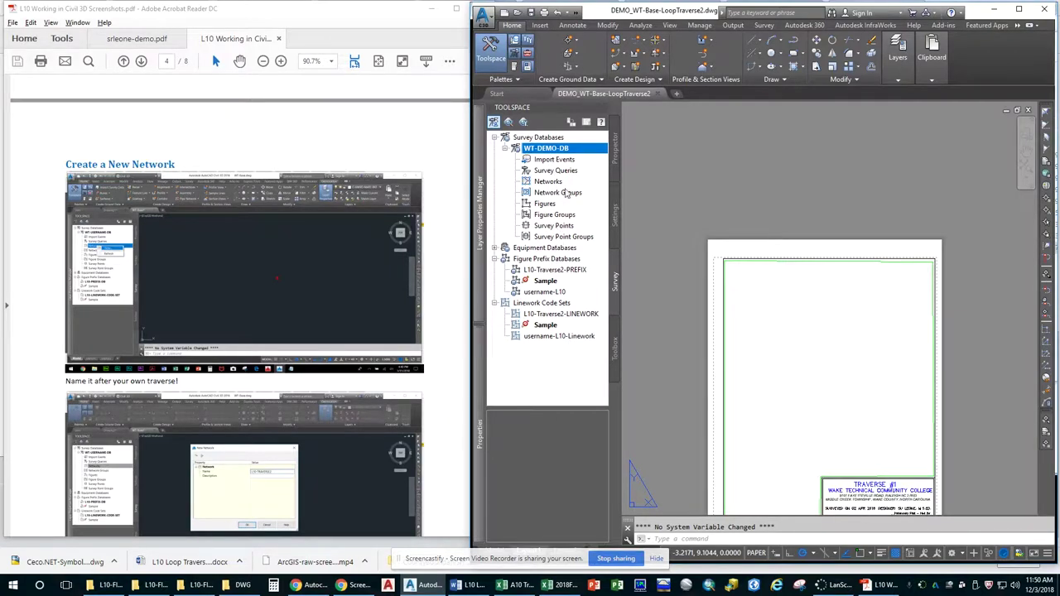
Create a new survey network named L10-Traverse2 under Networks.
right_click(552, 183)
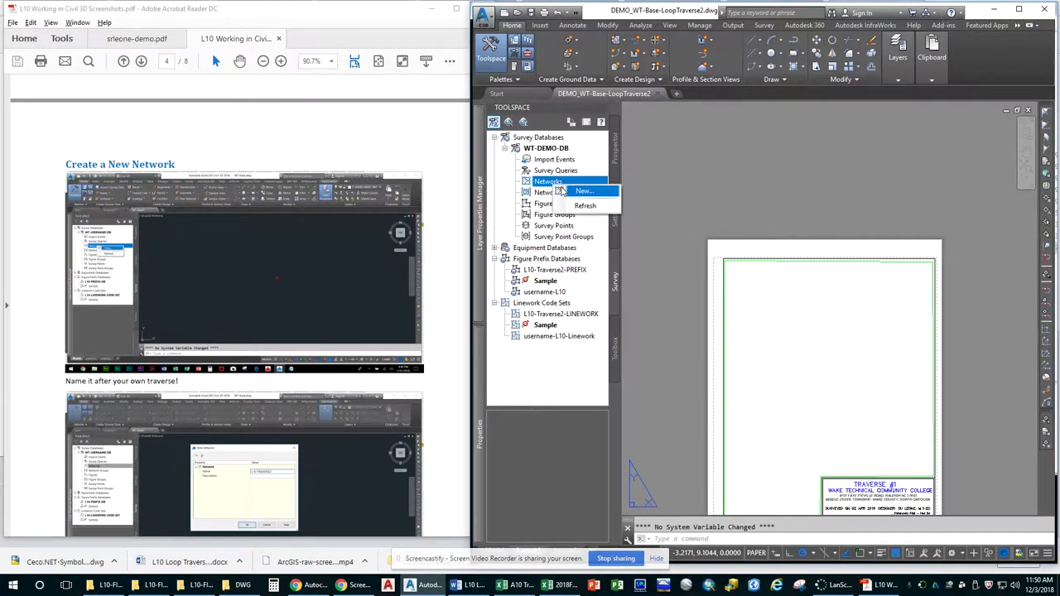
left_click(584, 192)
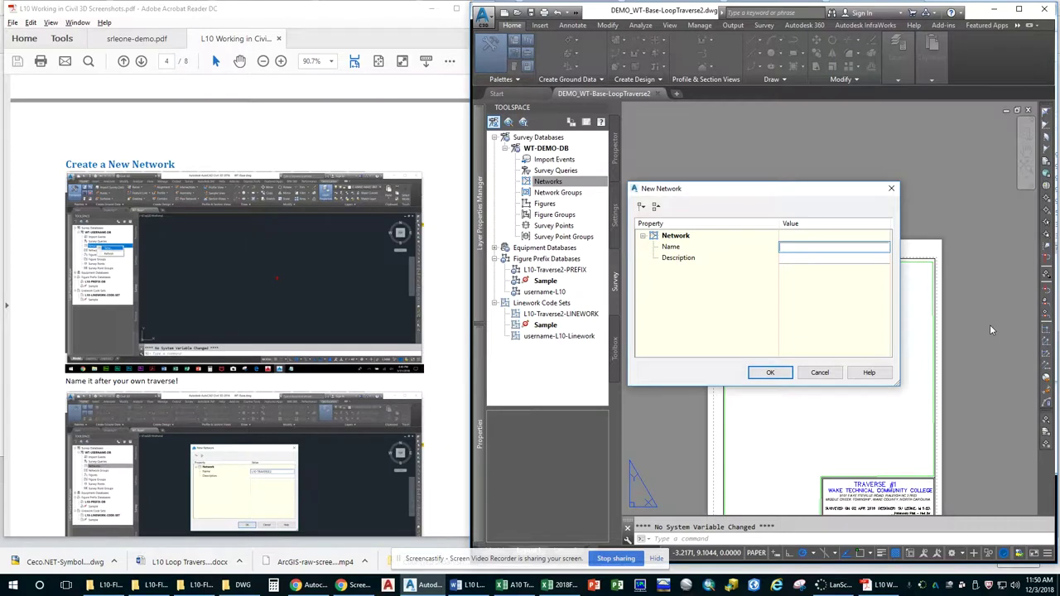
type("L10-Traverse2")
left_click(771, 372)
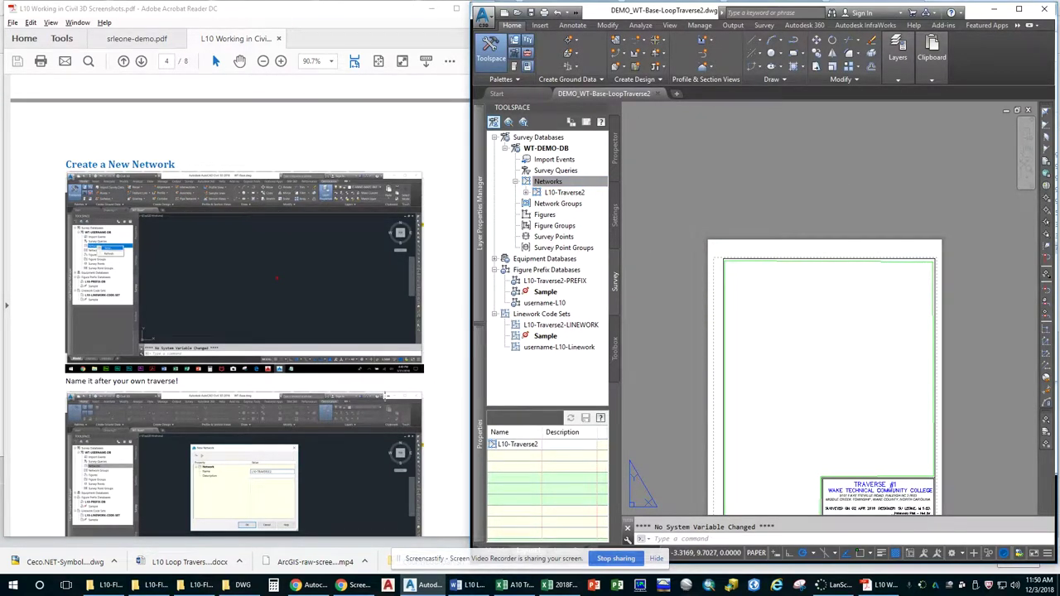
scroll(384, 395, "down", 10)
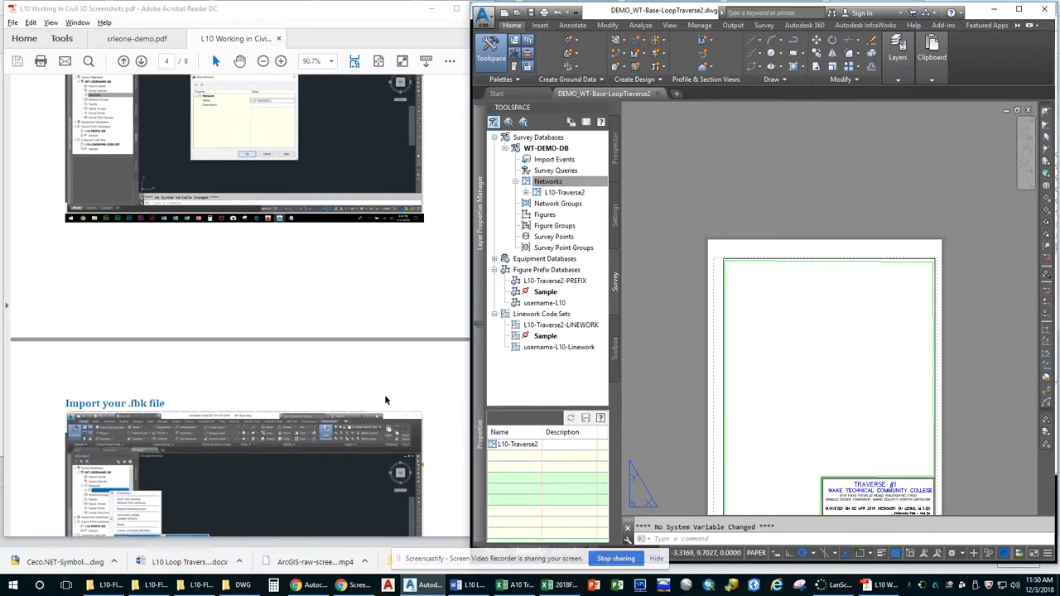
scroll(384, 395, "down", 1)
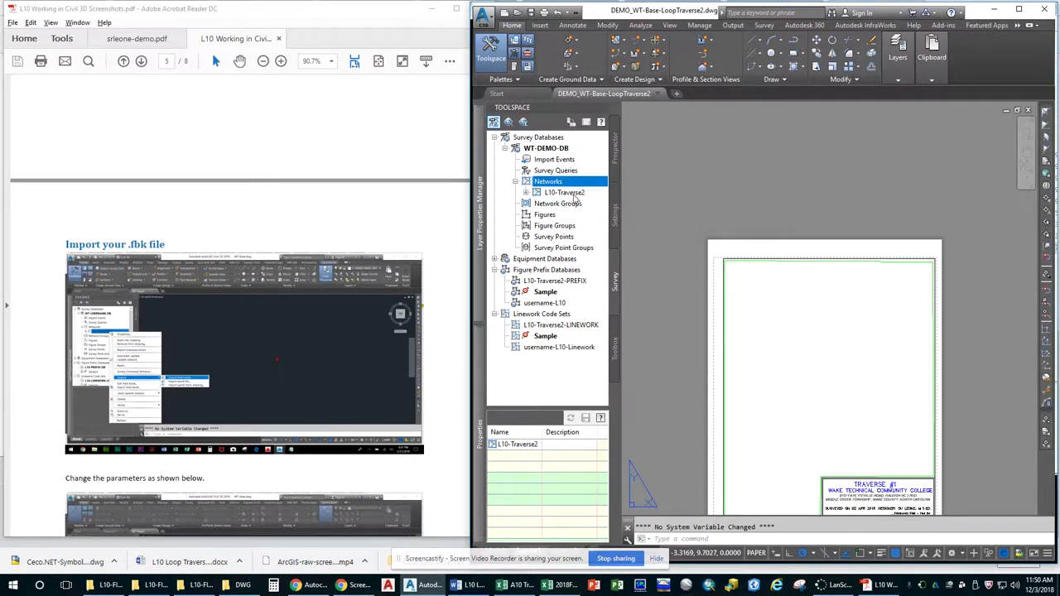
Pick the traverse field book from WT-DEMO-L10 > SURVEY-FBK for import into L10-Traverse2.
right_click(577, 196)
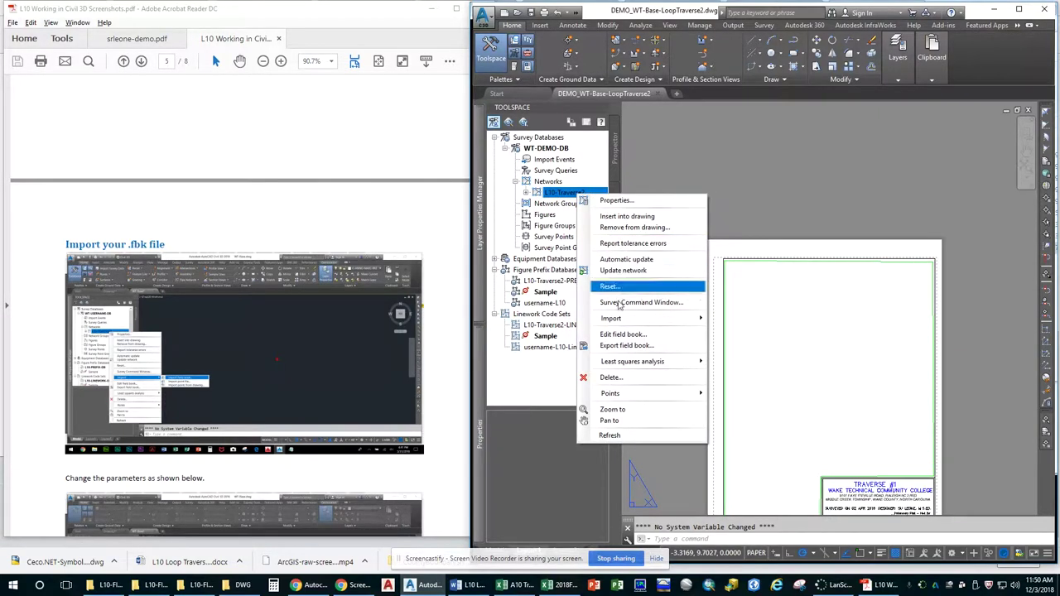
mouse_move(618, 322)
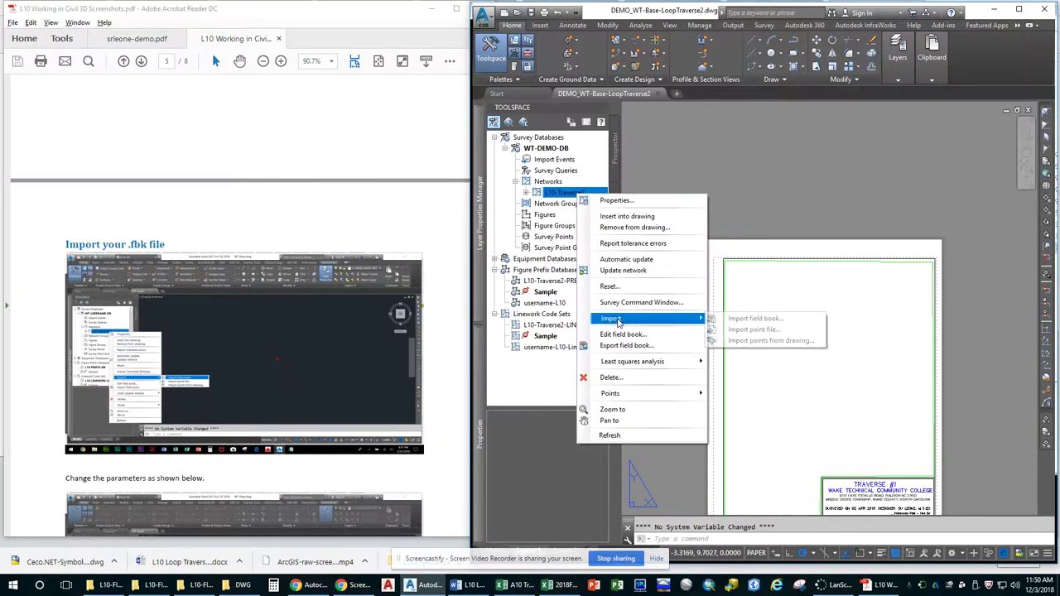
left_click(767, 319)
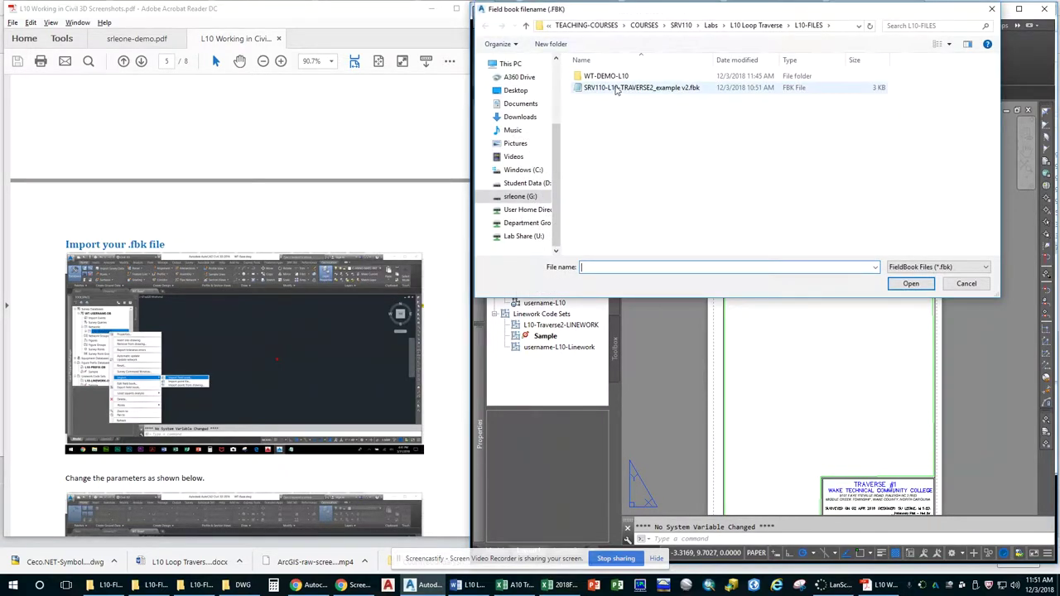
double_click(616, 76)
double_click(615, 76)
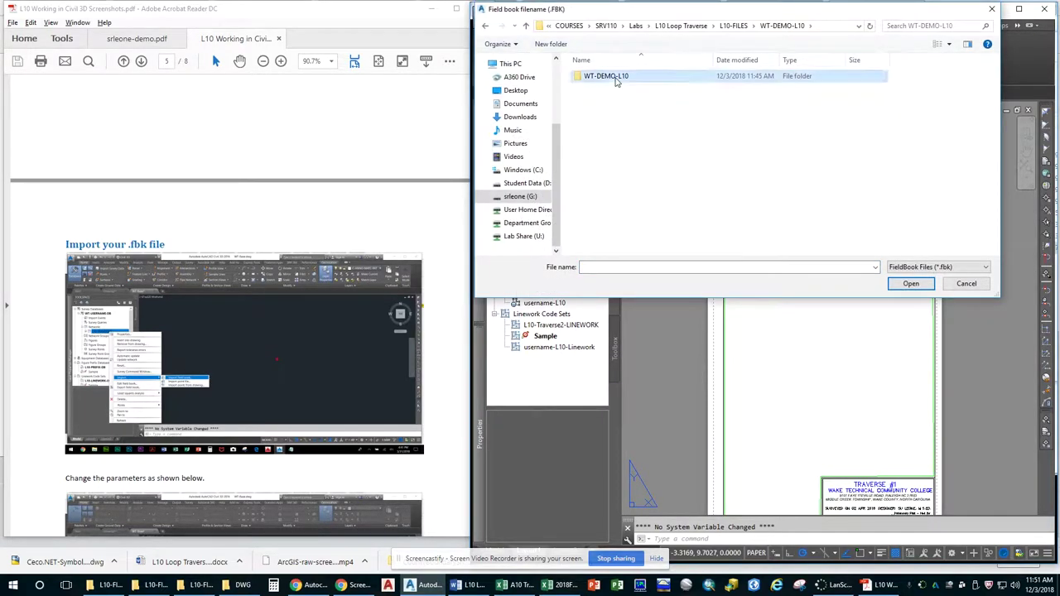
double_click(602, 111)
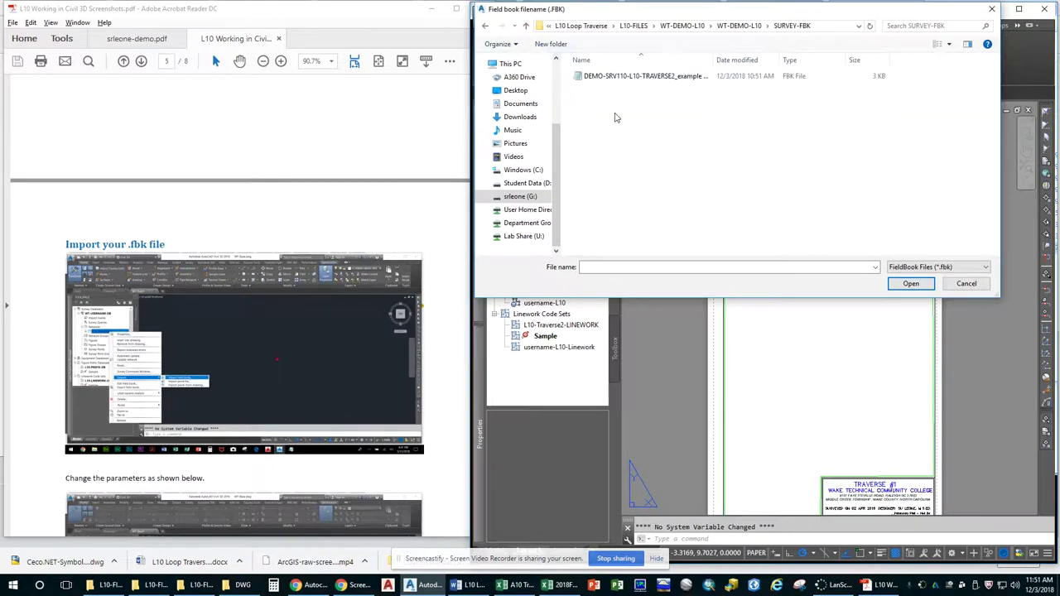
left_click(695, 76)
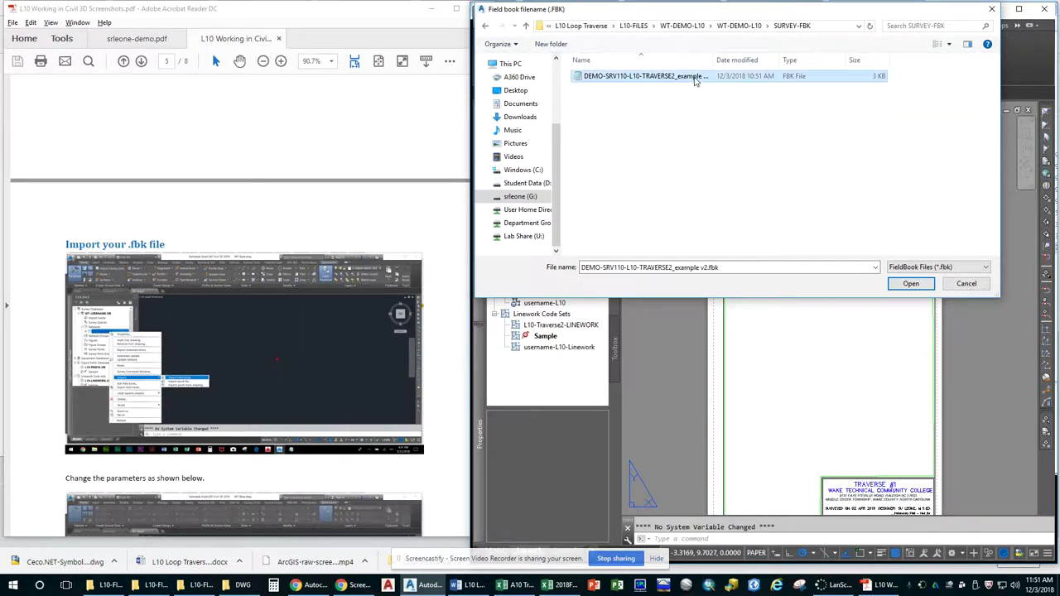
left_click(903, 284)
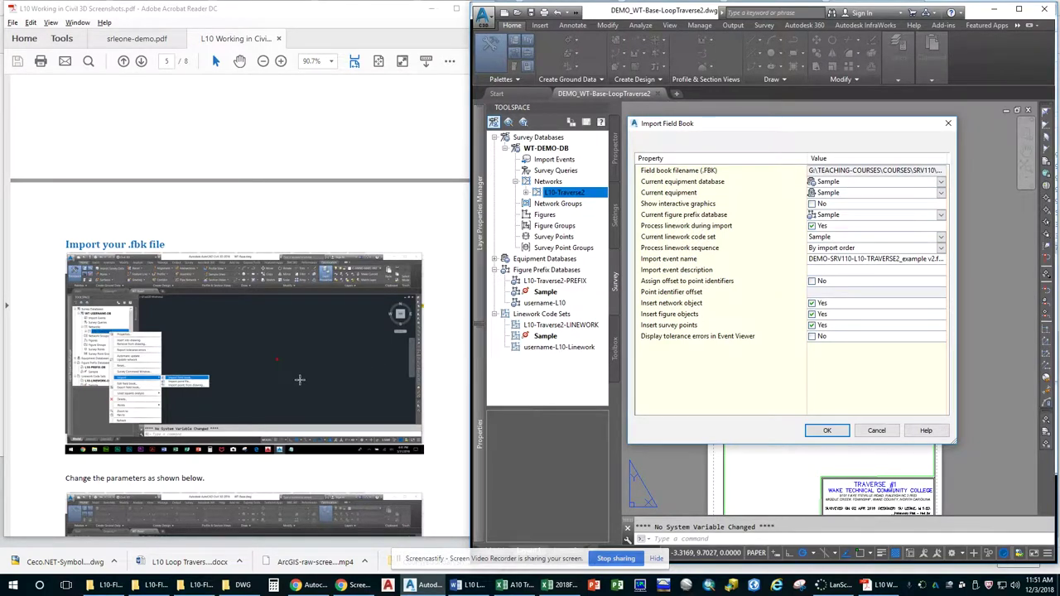
Keep Process linework and Insert survey points set to Yes and run the import.
scroll(301, 380, "down", 3)
scroll(300, 380, "down", 2)
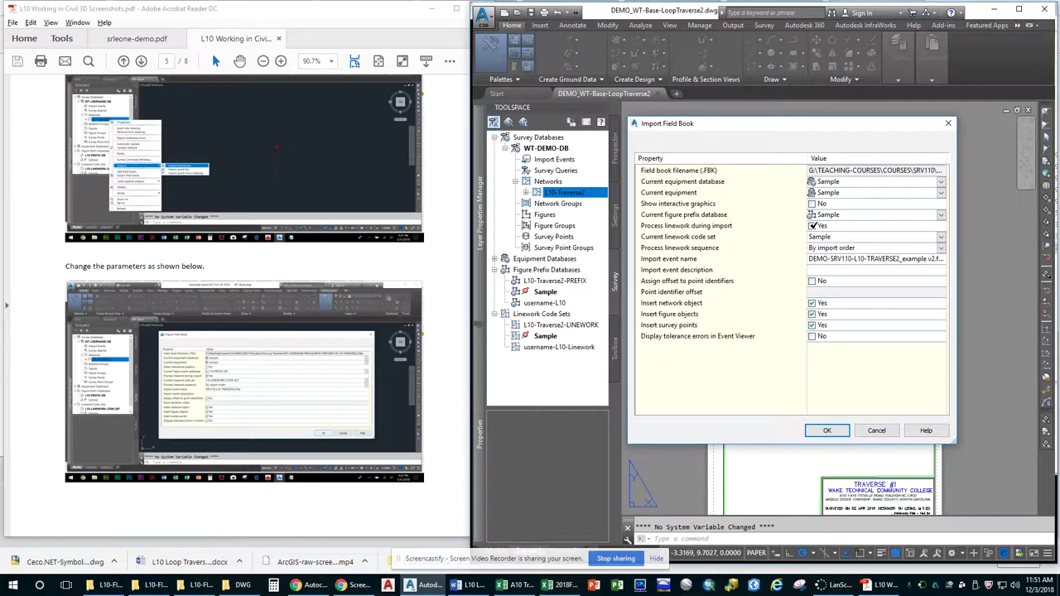
left_click(813, 225)
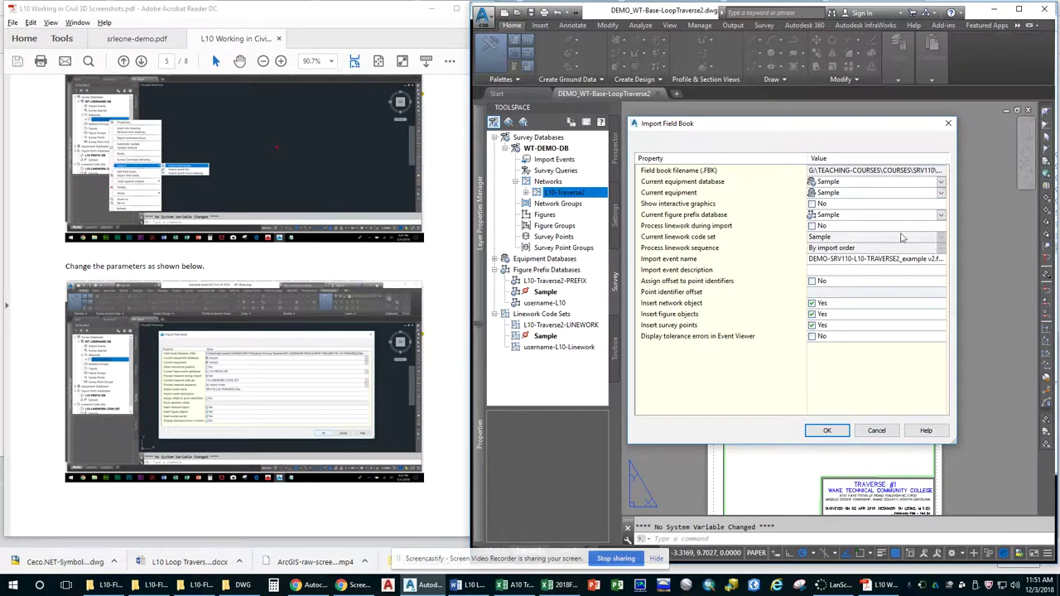
left_click(812, 226)
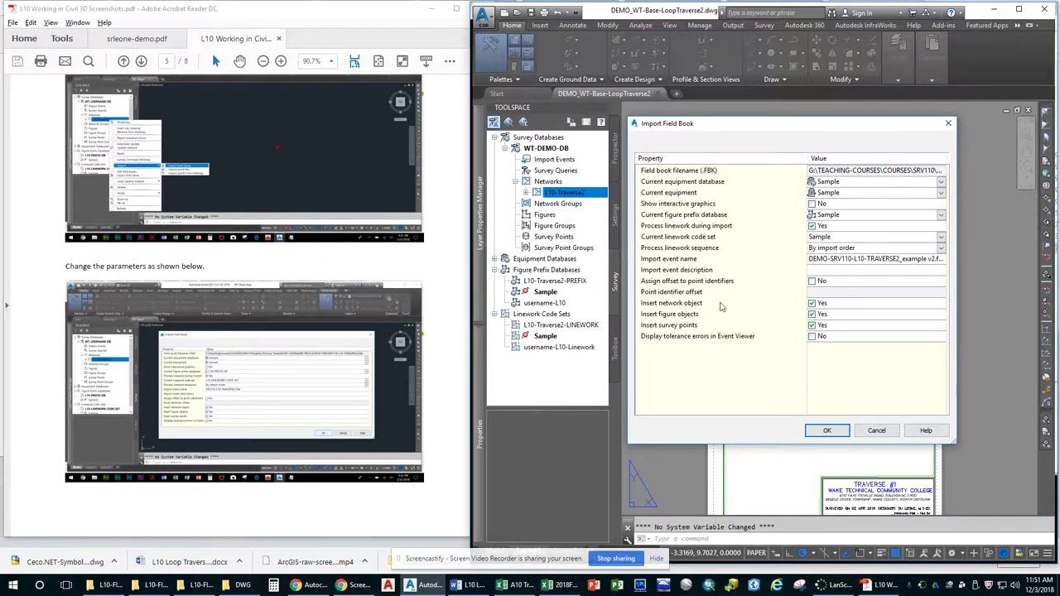
left_click(813, 325)
left_click(812, 325)
left_click(840, 431)
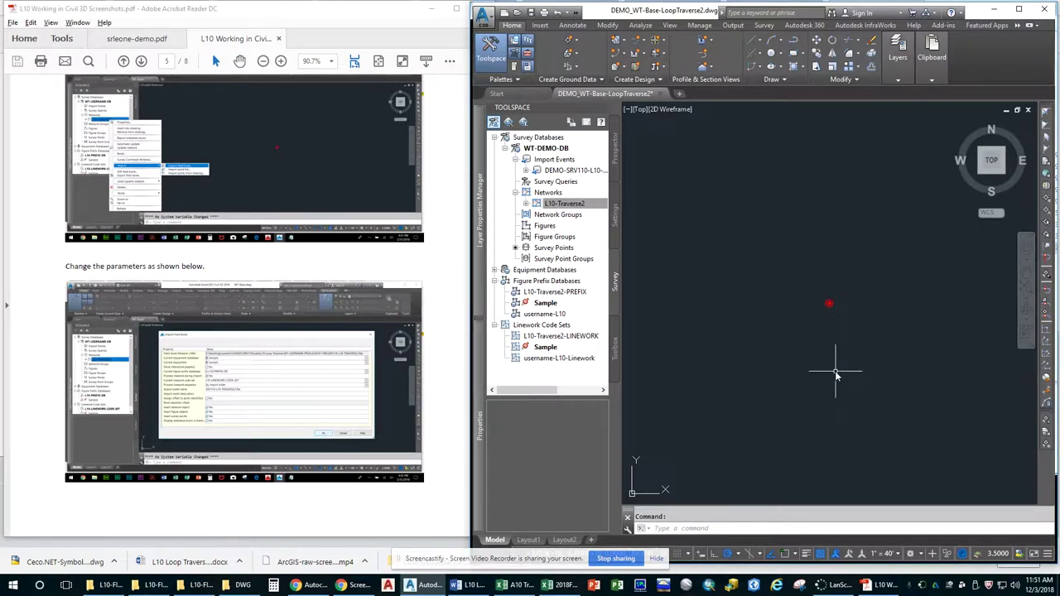
Save the drawing, then Save As with _ADJ appended: DEMO_WT-Base-LoopTraverse2_ADJ.dwg.
scroll(308, 442, "down", 8)
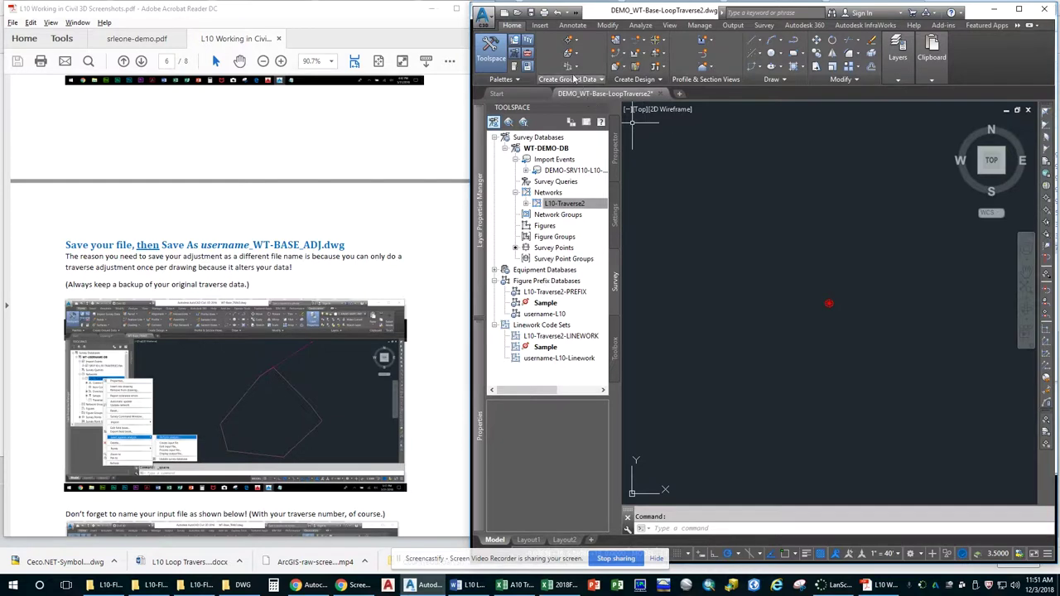
left_click(532, 13)
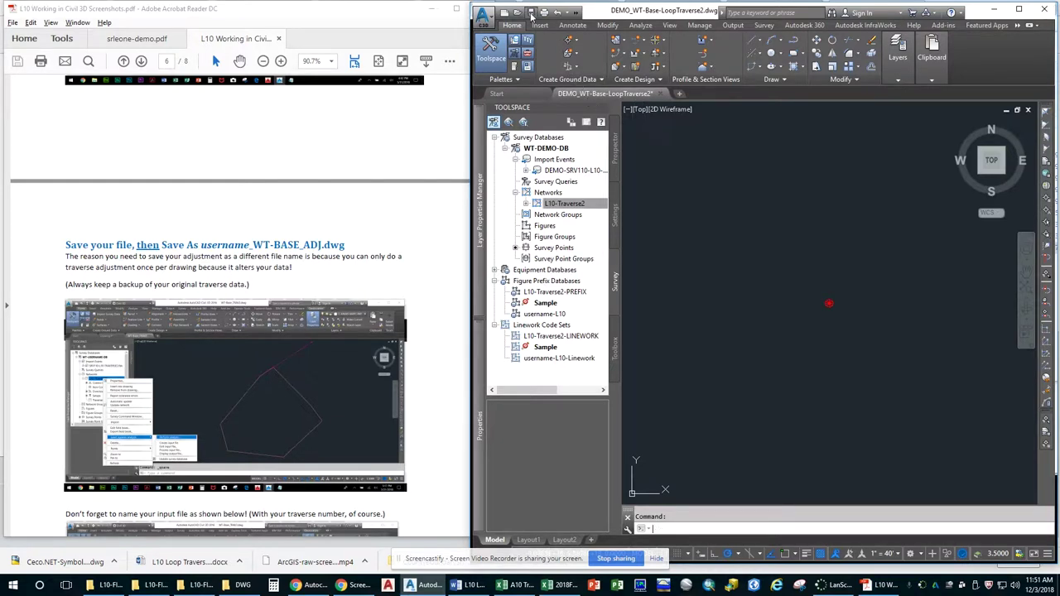
left_click(484, 15)
left_click(512, 149)
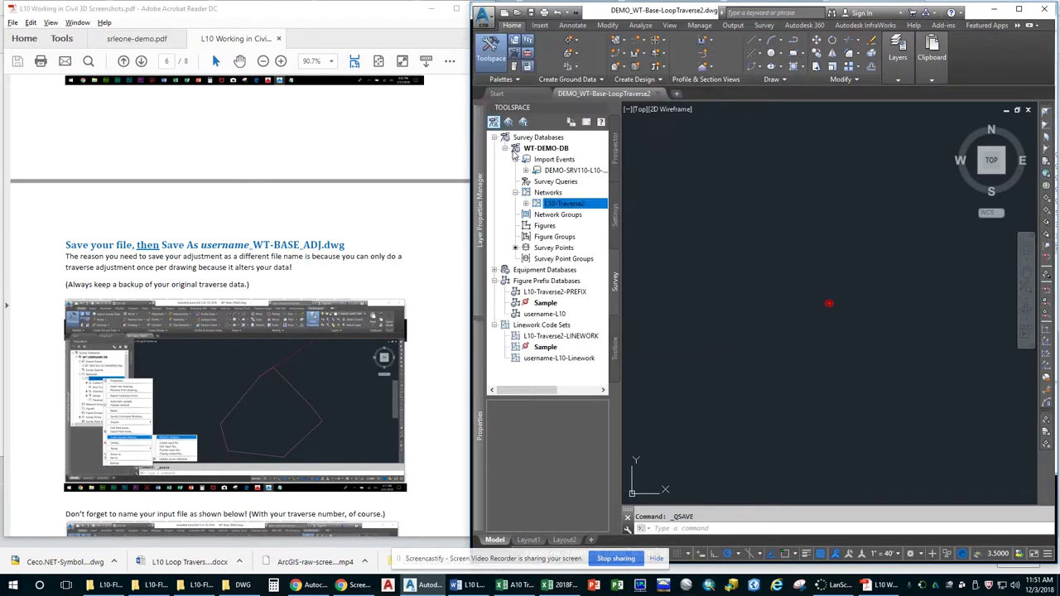
left_click(596, 362)
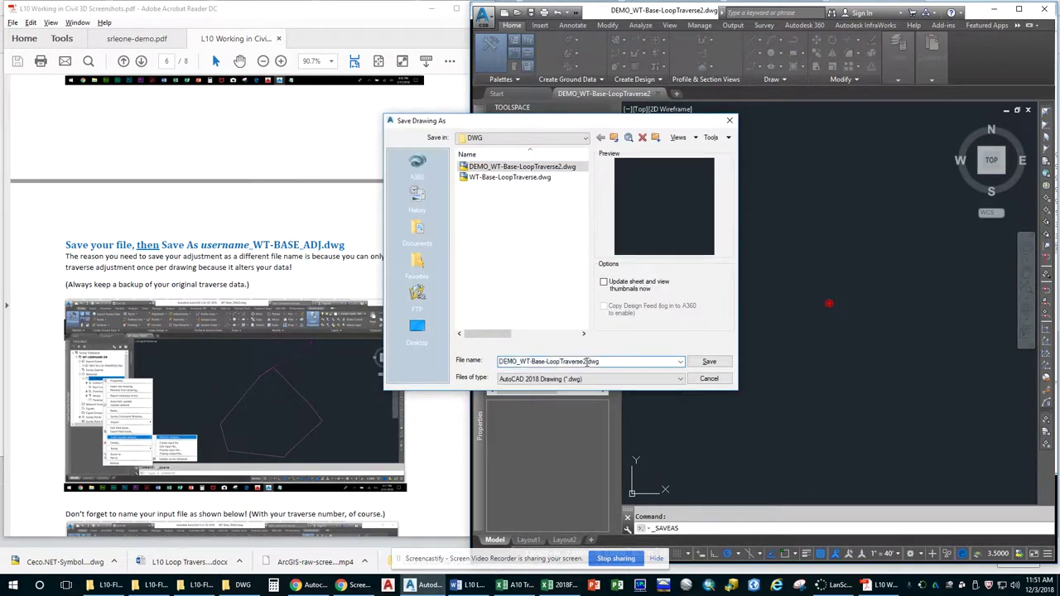
type("_ADJ")
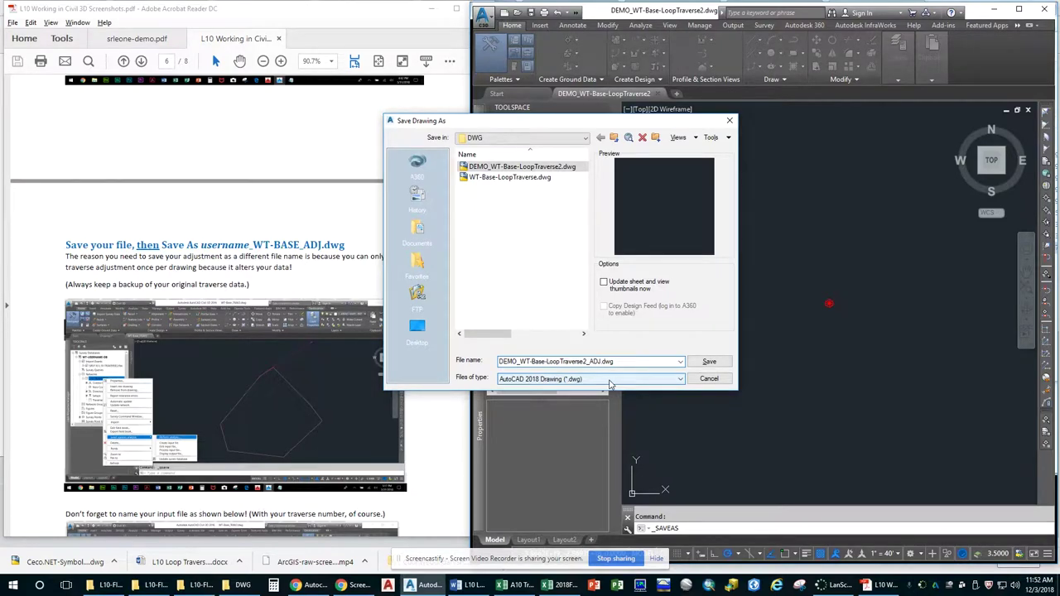
left_click(709, 362)
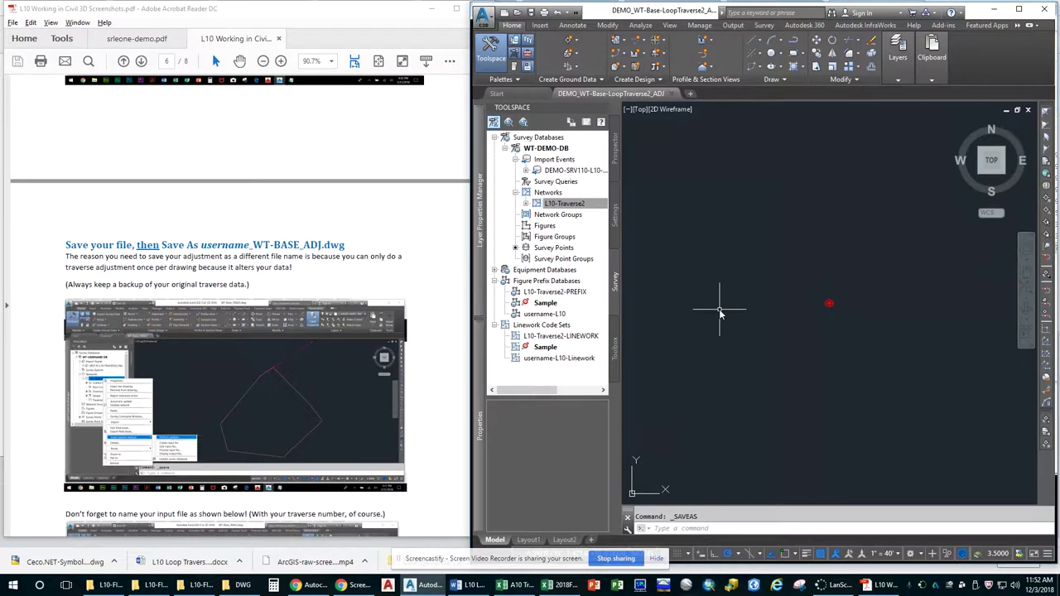
scroll(435, 368, "down", 4)
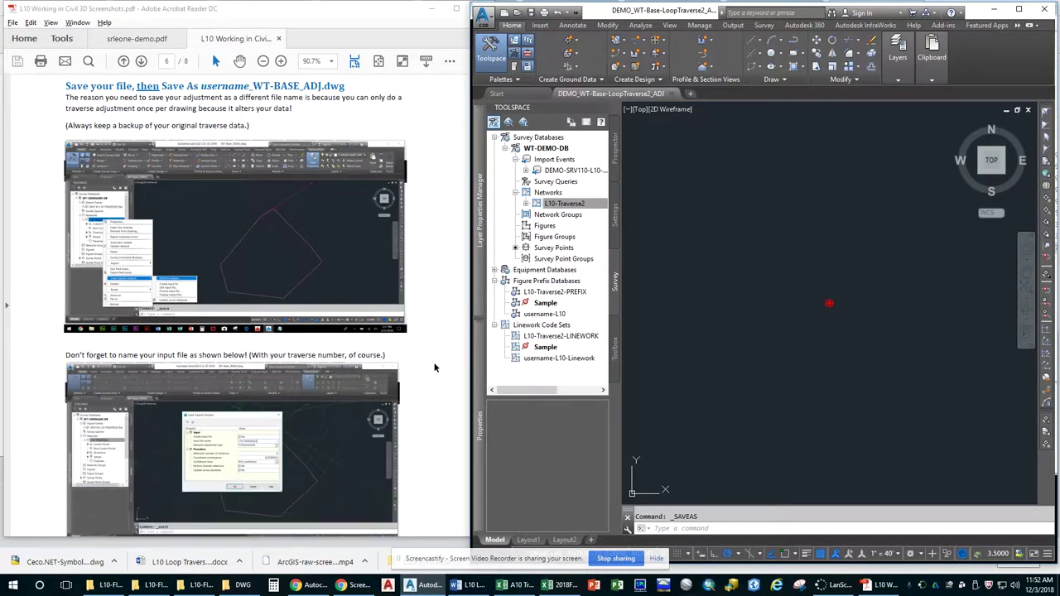
scroll(435, 368, "down", 2)
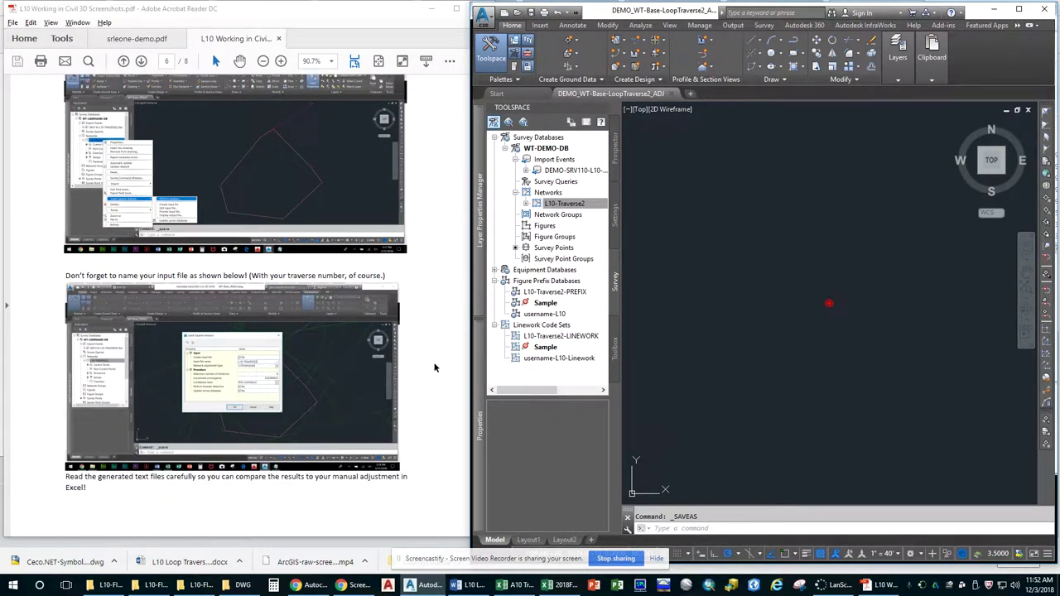
scroll(435, 368, "up", 2)
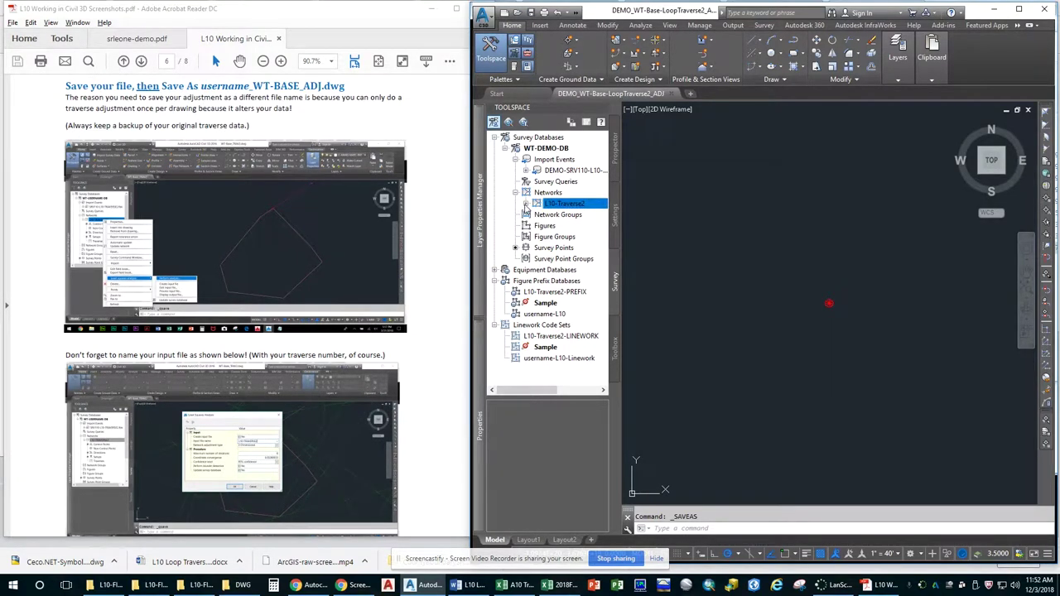
Create traverse L10-Traverse2 in the L10-Traverse2 network with initial station 102 and backsight 101.
left_click(525, 204)
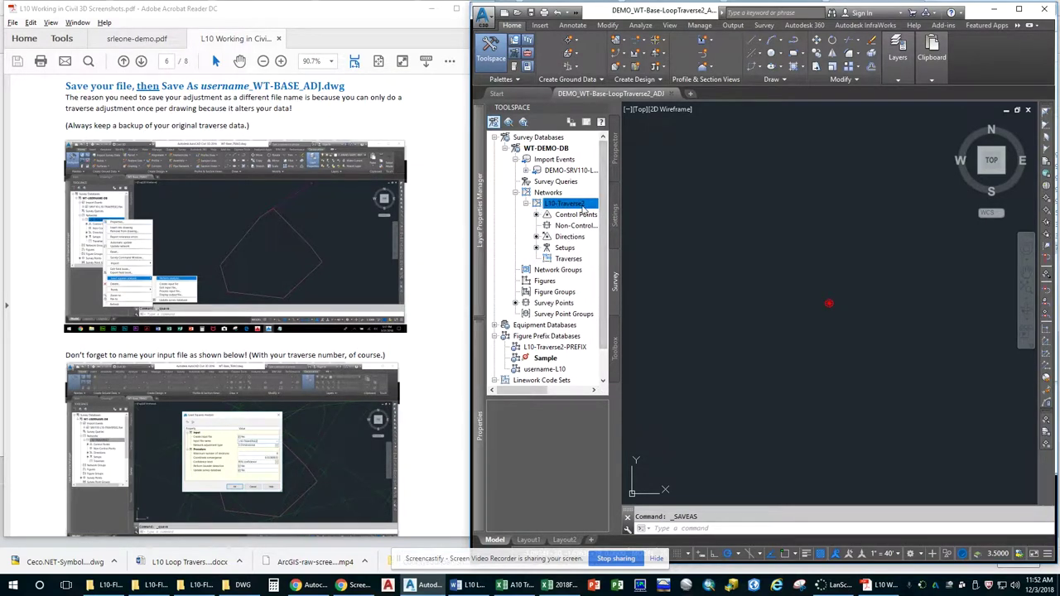
right_click(575, 261)
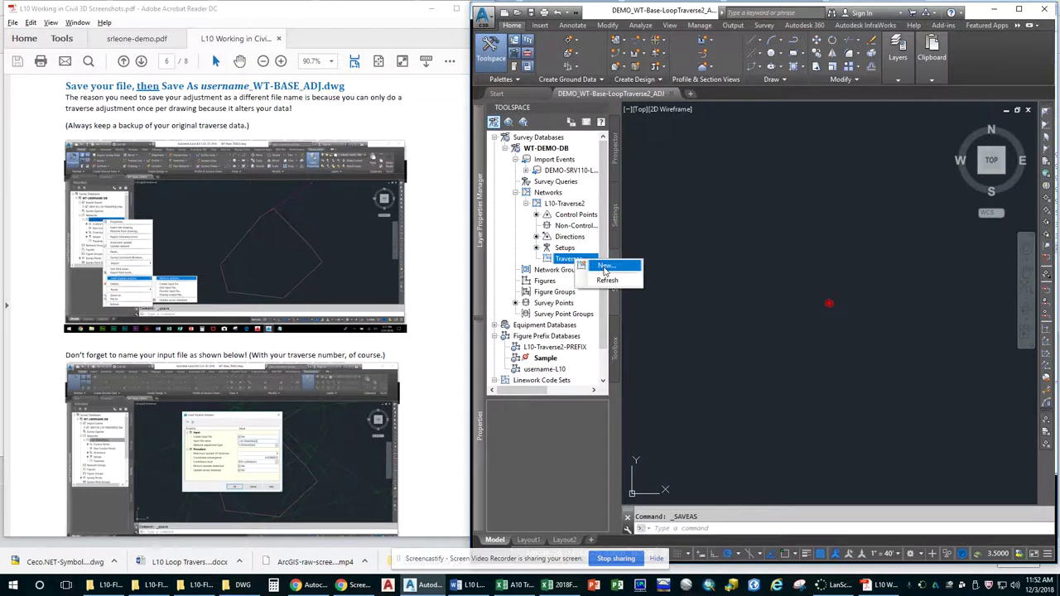
left_click(598, 268)
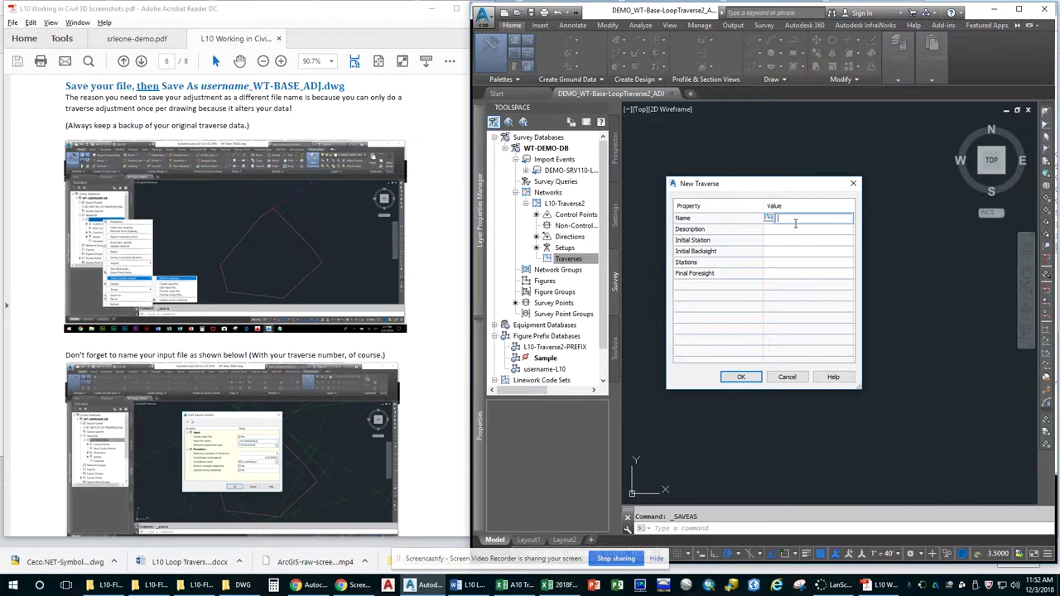
type("L10-Traverse2")
left_click(799, 230)
left_click(848, 239)
type("2")
left_click(808, 251)
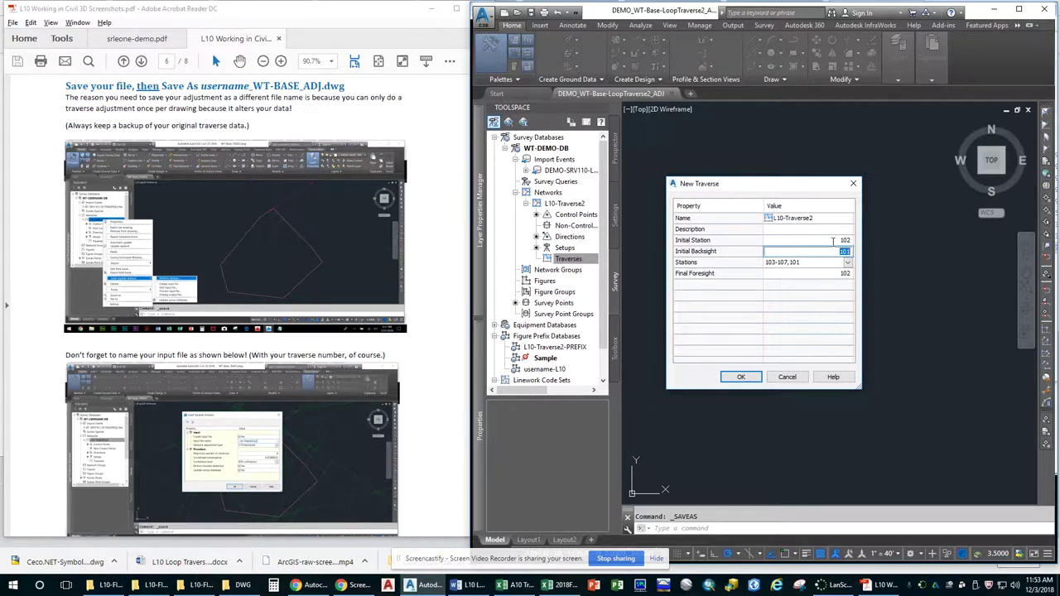
left_click(742, 376)
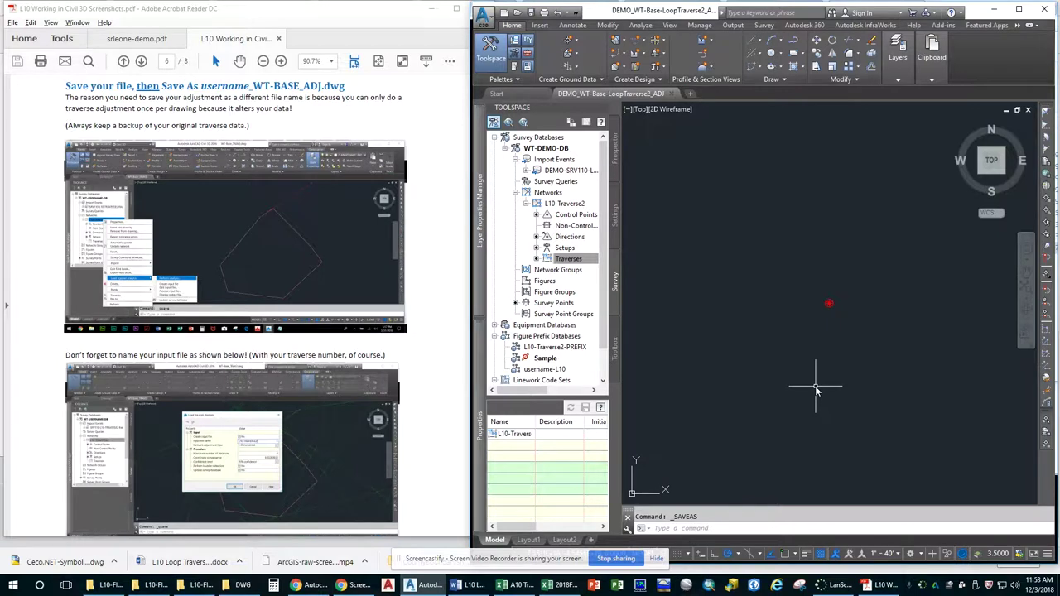
Zoom to extents with Z, E, then pan and zoom until the loop traverse polygon fills the view.
type("z")
key("Return")
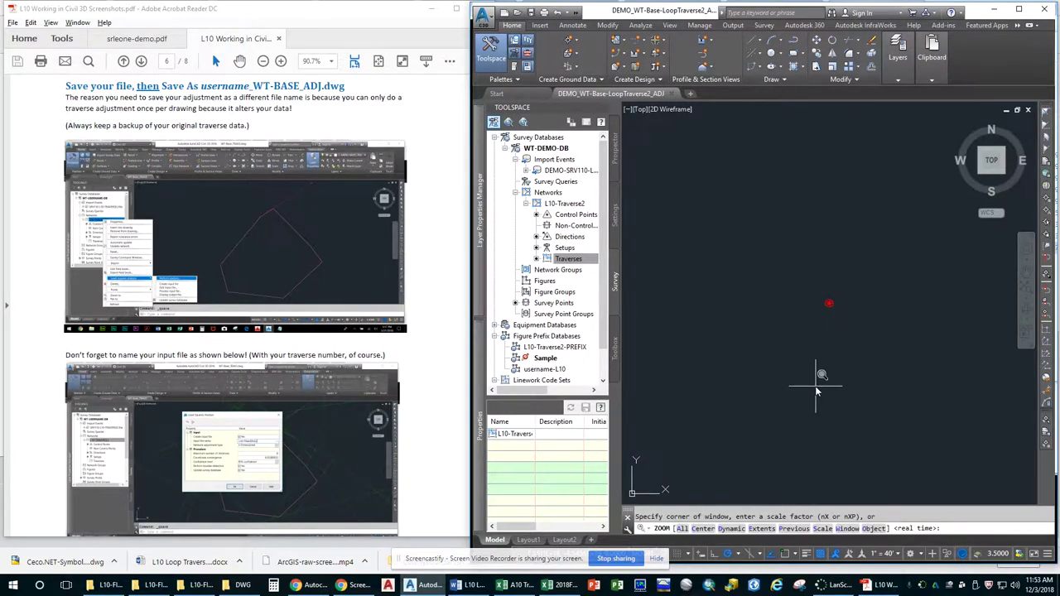
type("e")
key("Return")
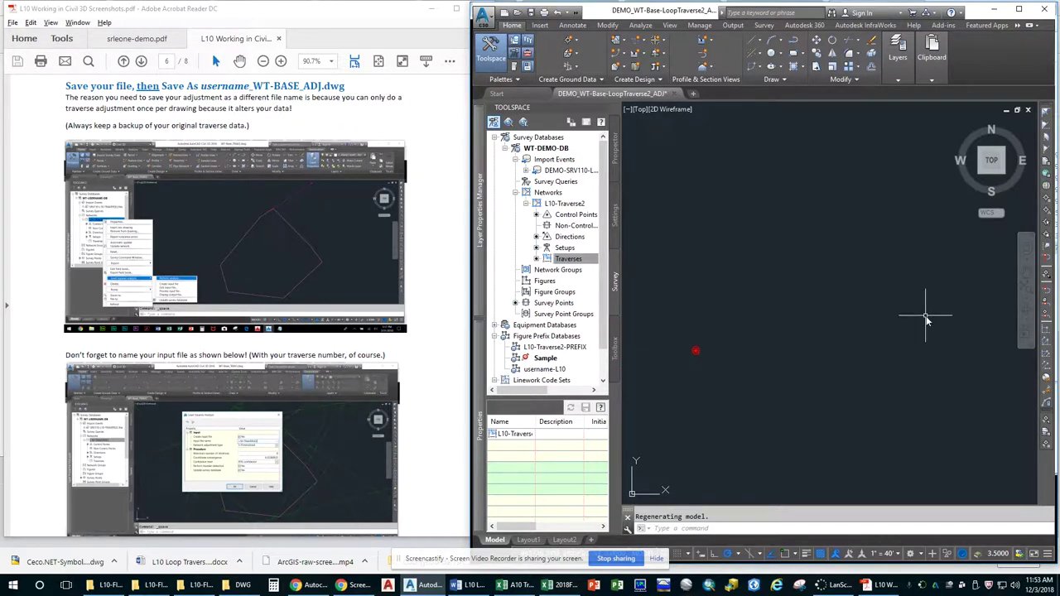
mouse_move(852, 342)
middle_mouse_down()
mouse_move(882, 354)
mouse_move(824, 367)
mouse_move(875, 354)
mouse_move(903, 328)
middle_mouse_up()
mouse_move(939, 319)
middle_mouse_down()
mouse_move(917, 333)
mouse_move(832, 336)
middle_mouse_up()
scroll(809, 238, "up", 3)
mouse_move(777, 356)
middle_mouse_down()
mouse_move(803, 340)
mouse_move(813, 350)
middle_mouse_up()
scroll(787, 315, "up", 6)
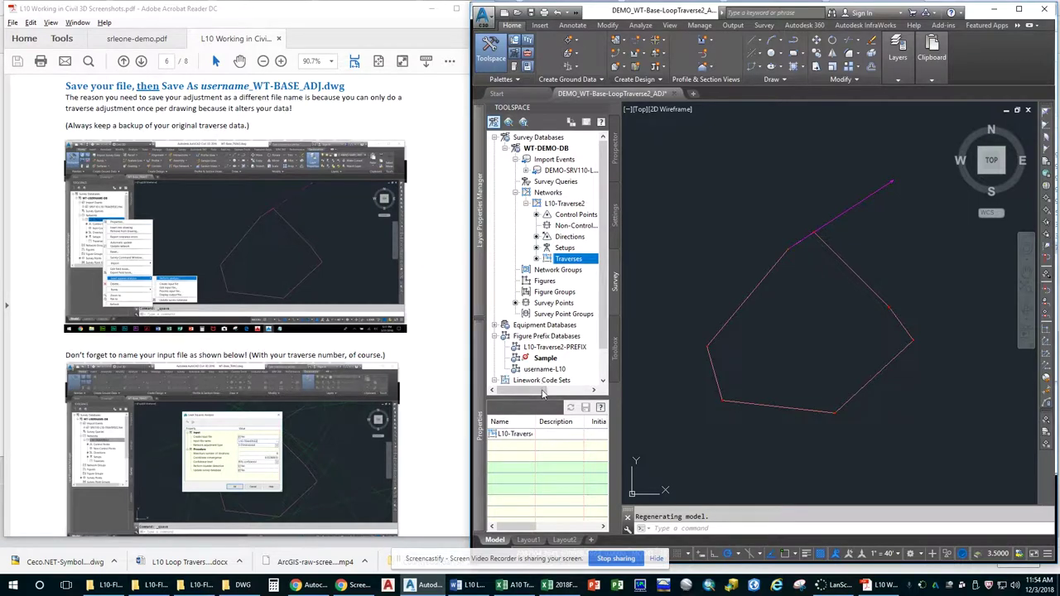
Open Traverse Analysis for L10-Traverse2, keeping Compass rule horizontal and Length weighted vertical adjustment.
left_click_drag(545, 394, 550, 477)
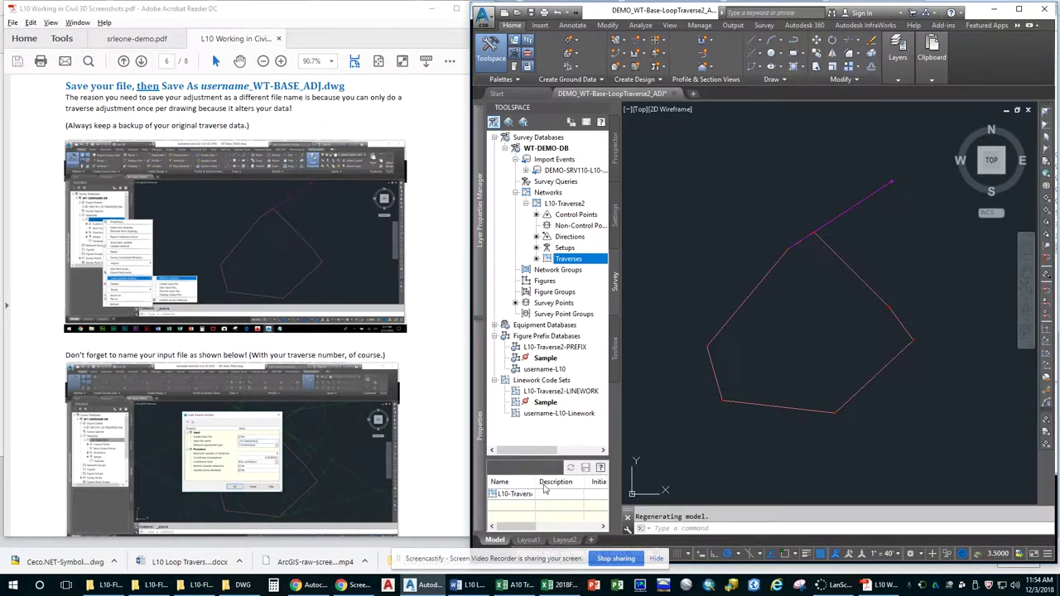
left_click_drag(547, 457, 547, 381)
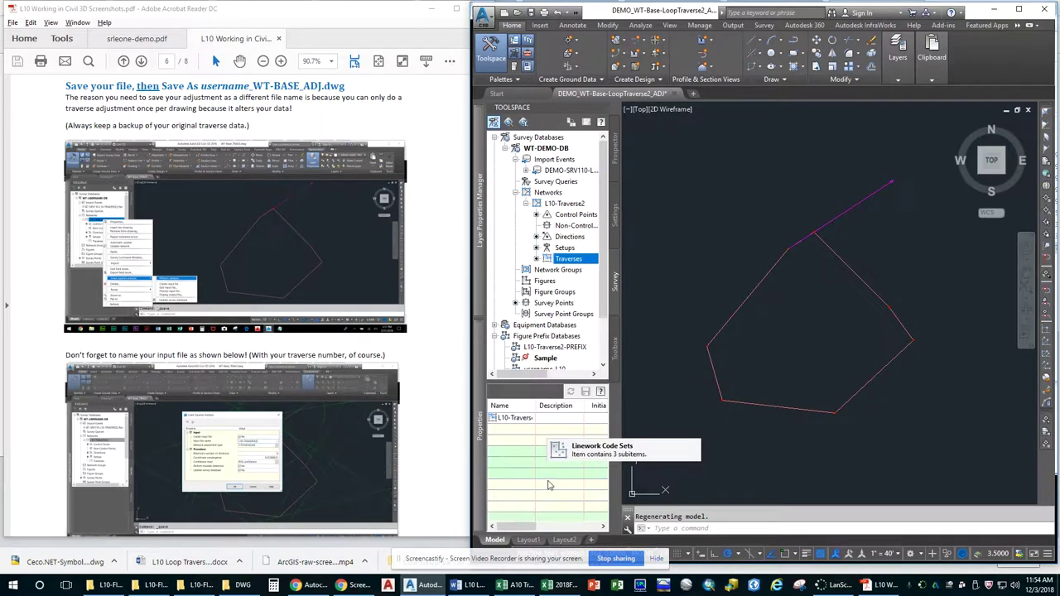
right_click(515, 417)
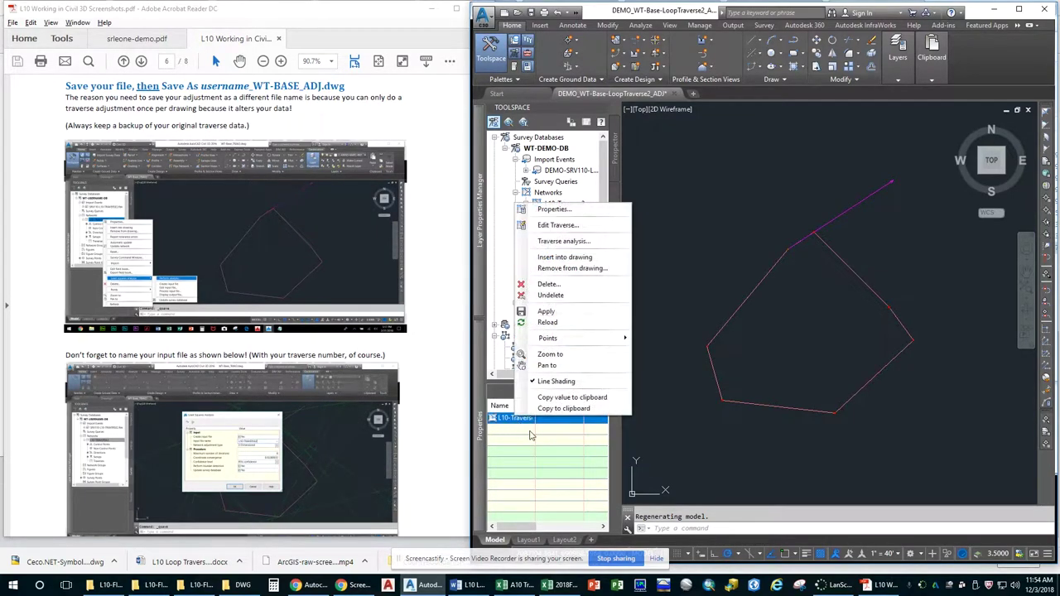
left_click(562, 241)
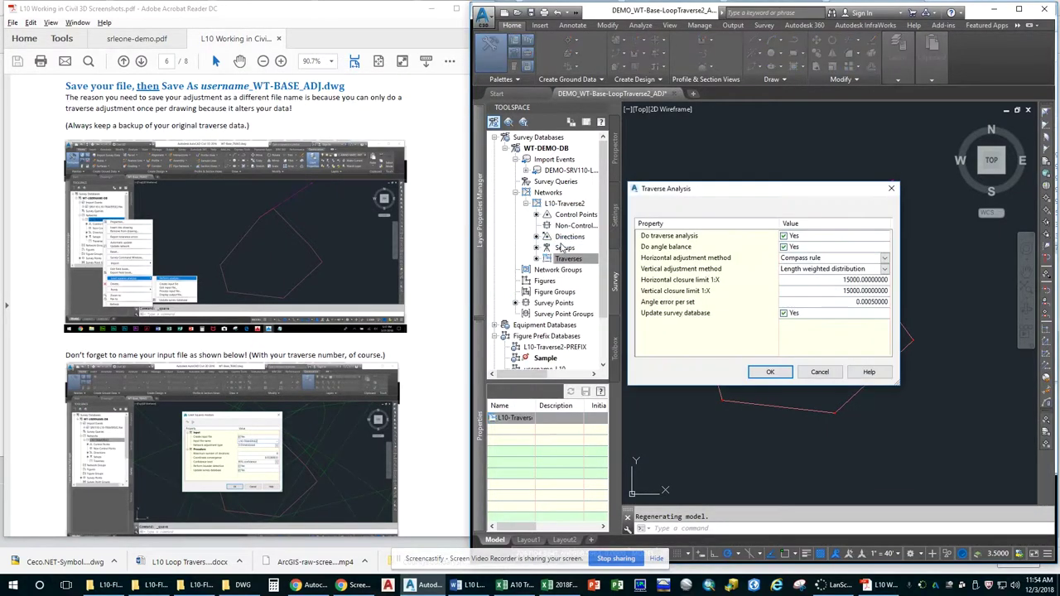
left_click(803, 258)
left_click(803, 259)
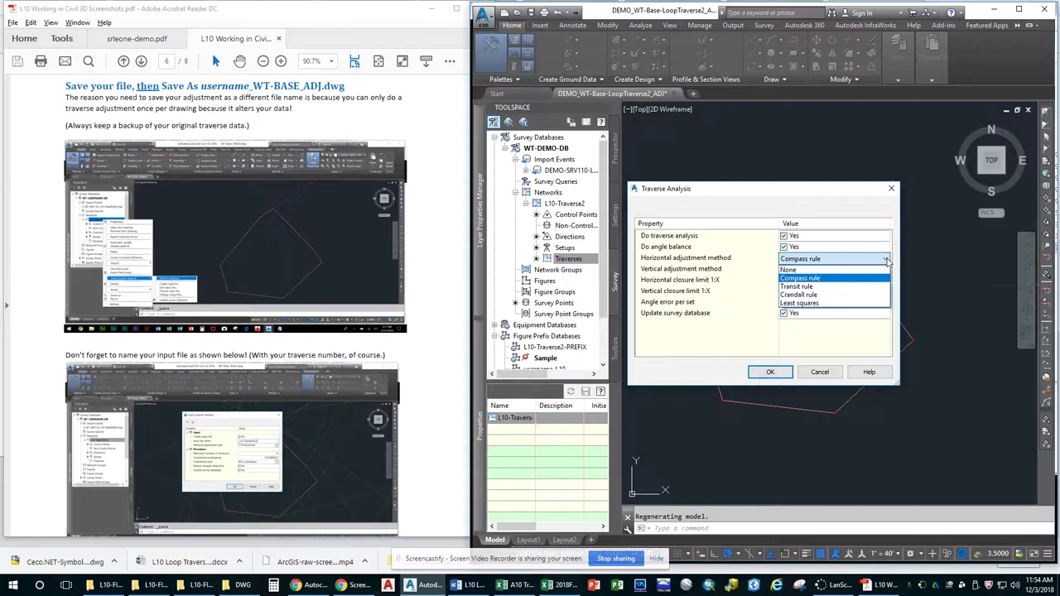
left_click(819, 281)
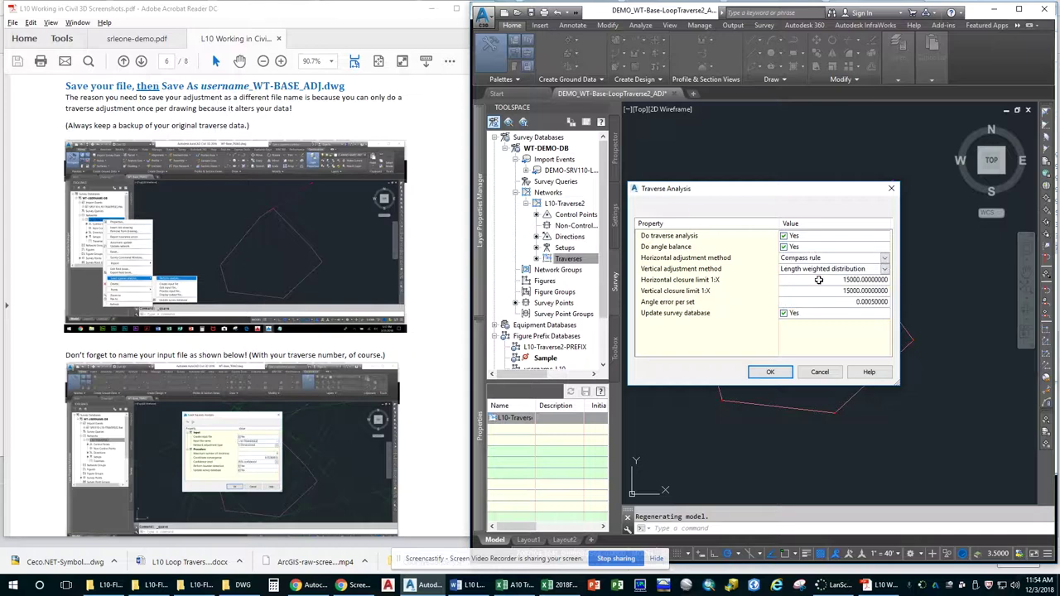
left_click(884, 270)
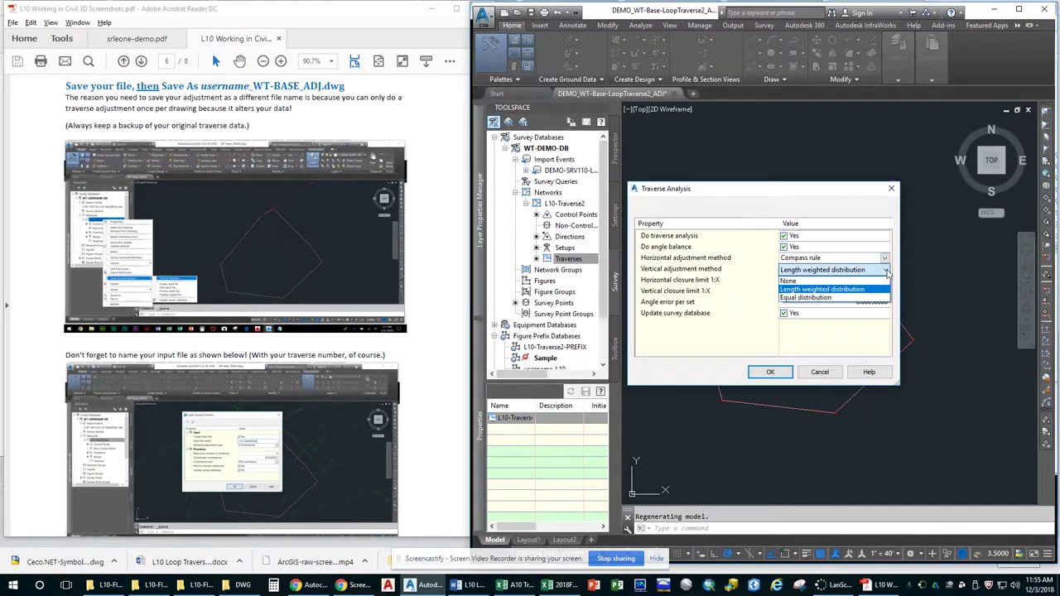
left_click(886, 270)
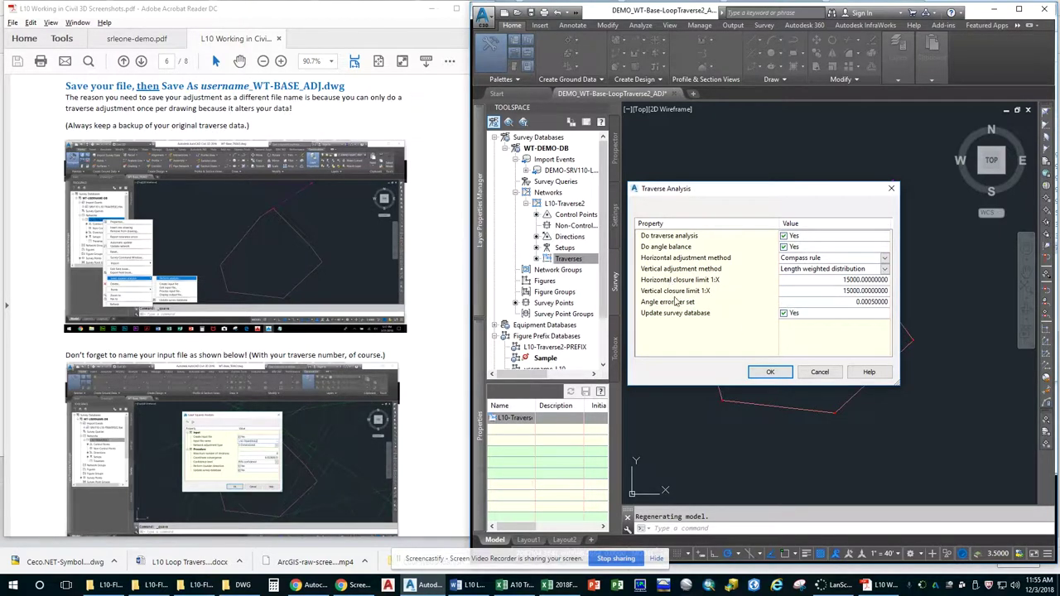
Set horizontal and vertical closure limits to 1:10000 and run the analysis.
left_click(849, 280)
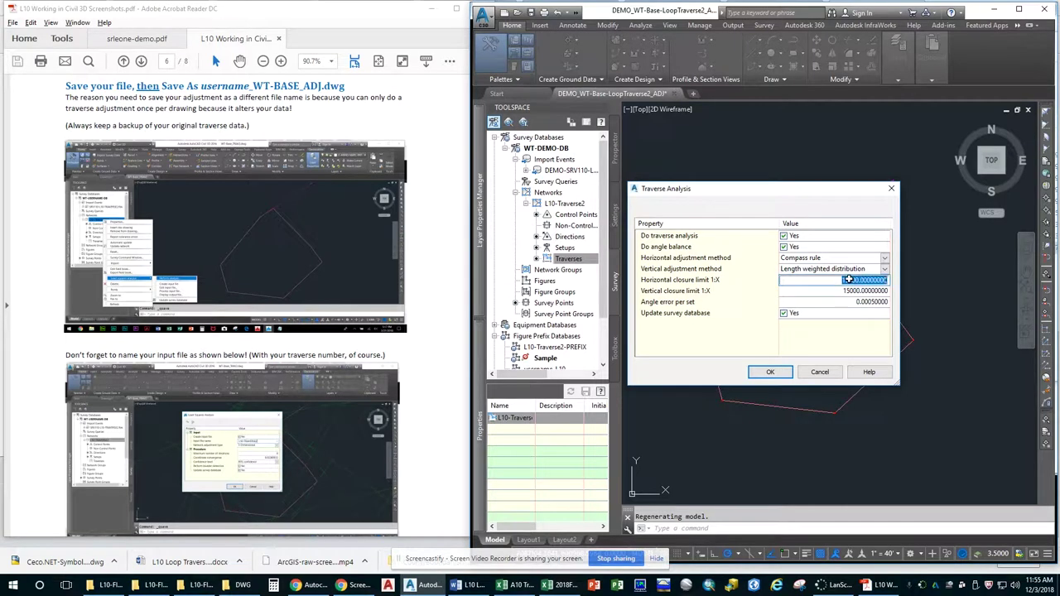
left_click(849, 280)
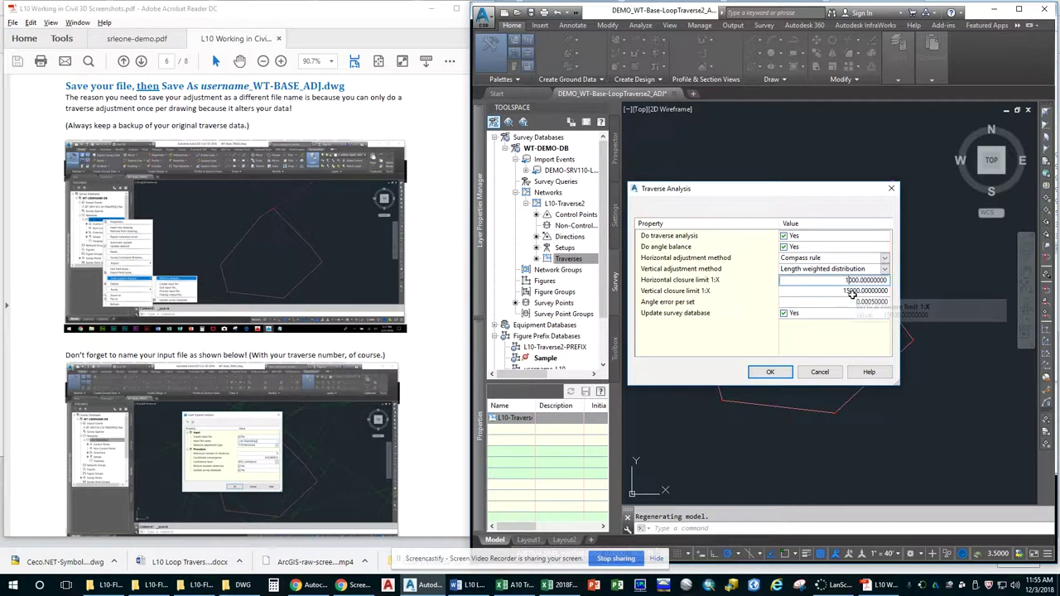
type("0")
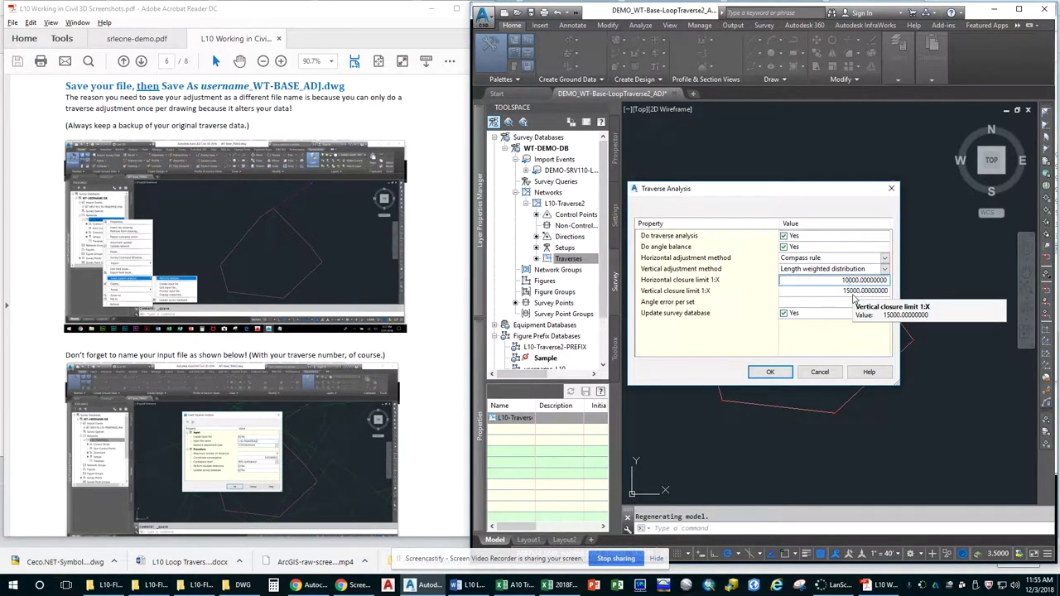
left_click(725, 284)
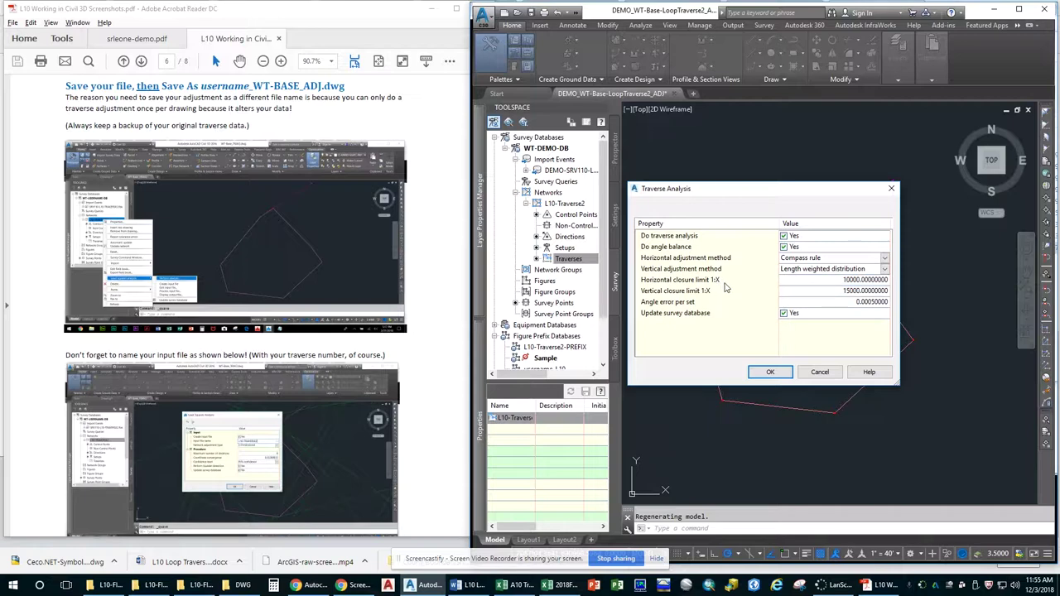
left_click(849, 292)
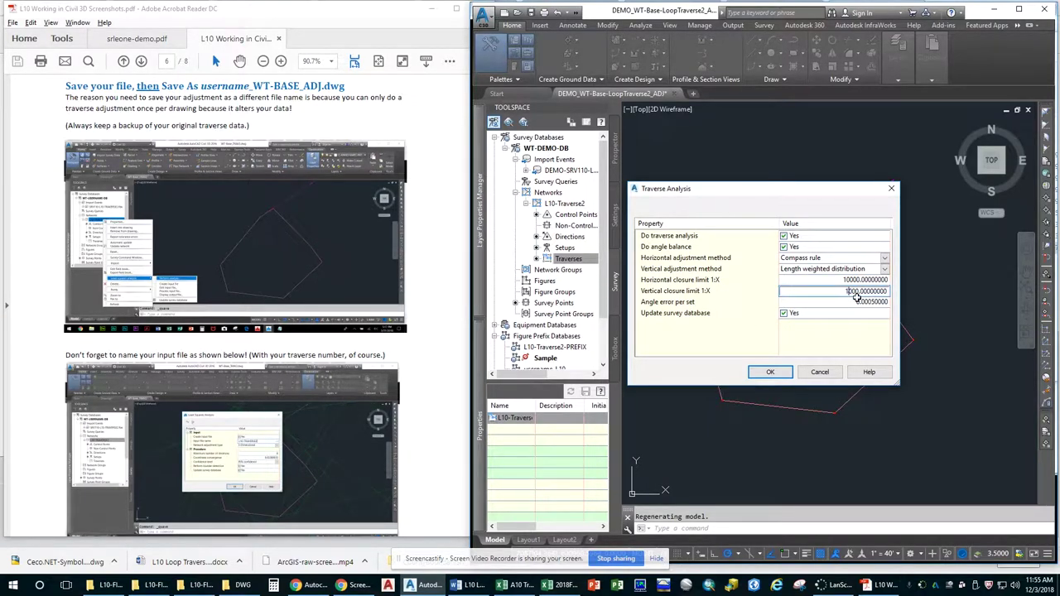
type("0")
left_click(723, 296)
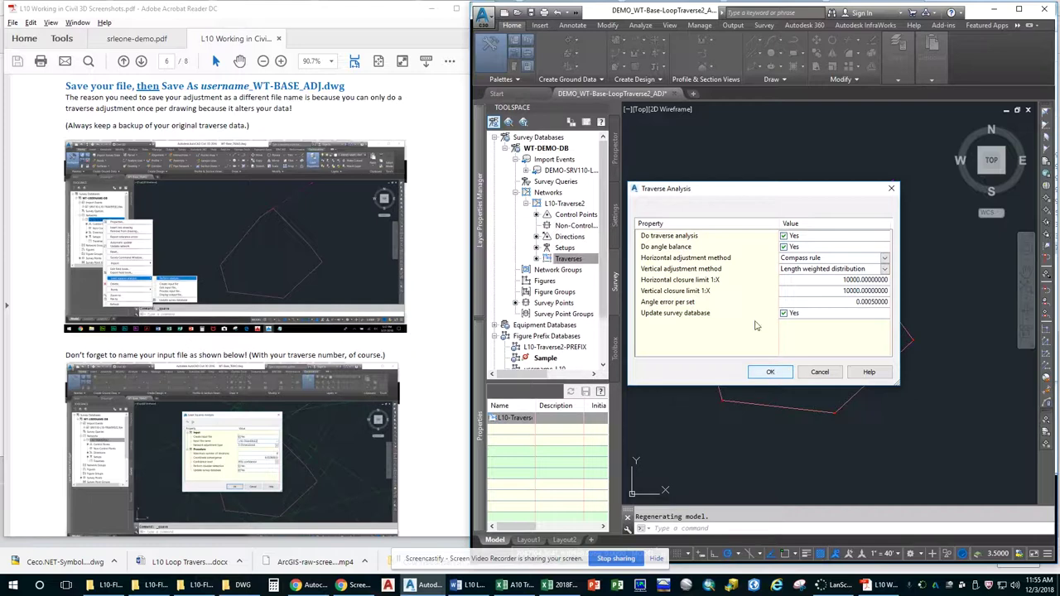
left_click(767, 373)
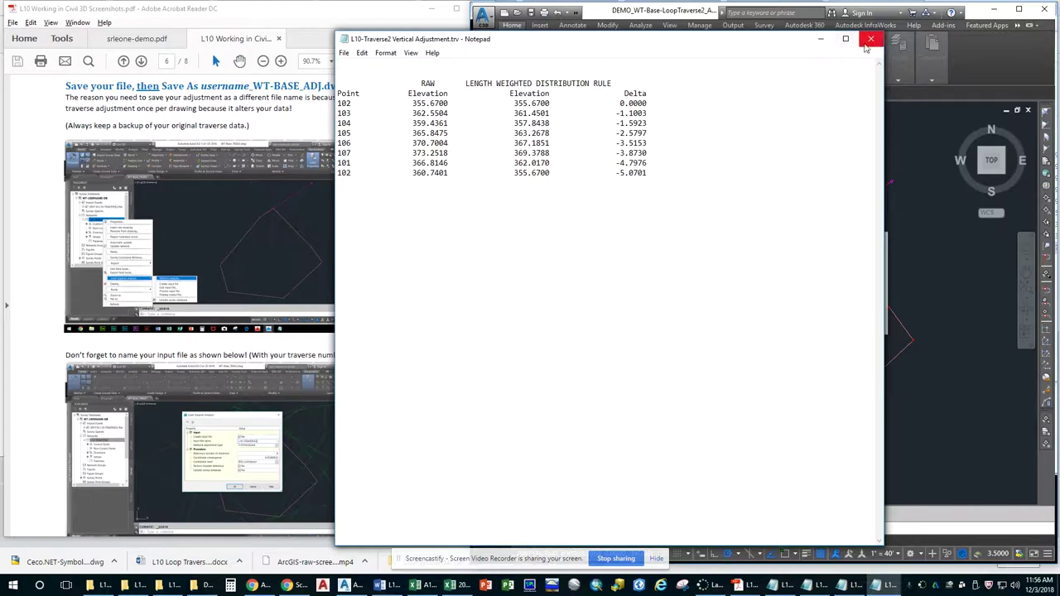
Close the vertical adjustment, balanced angles and raw closure reports, then acknowledge the 1:538 vertical error warning.
left_click(874, 41)
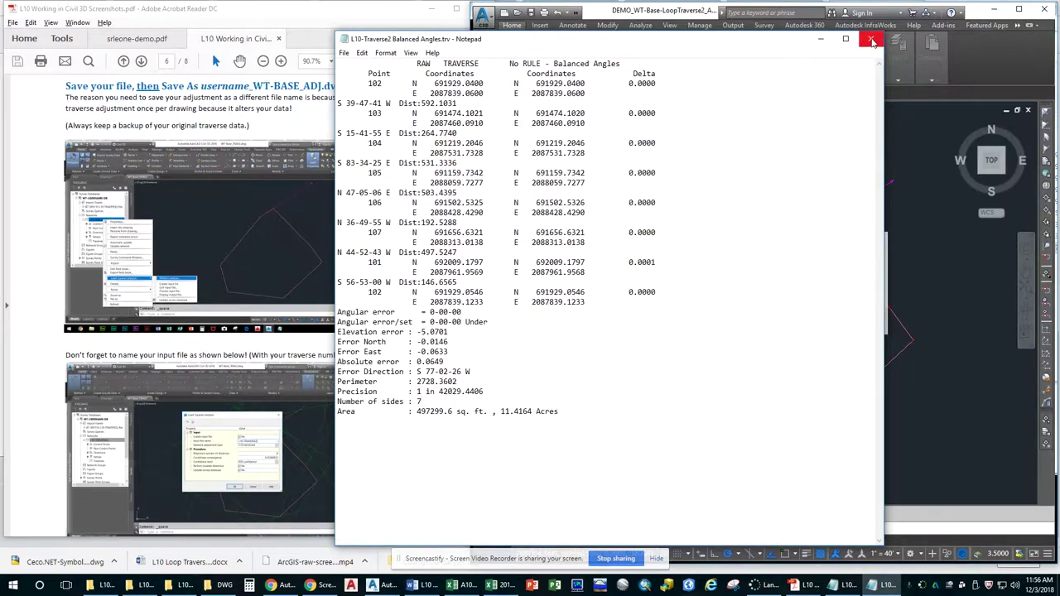
left_click(873, 41)
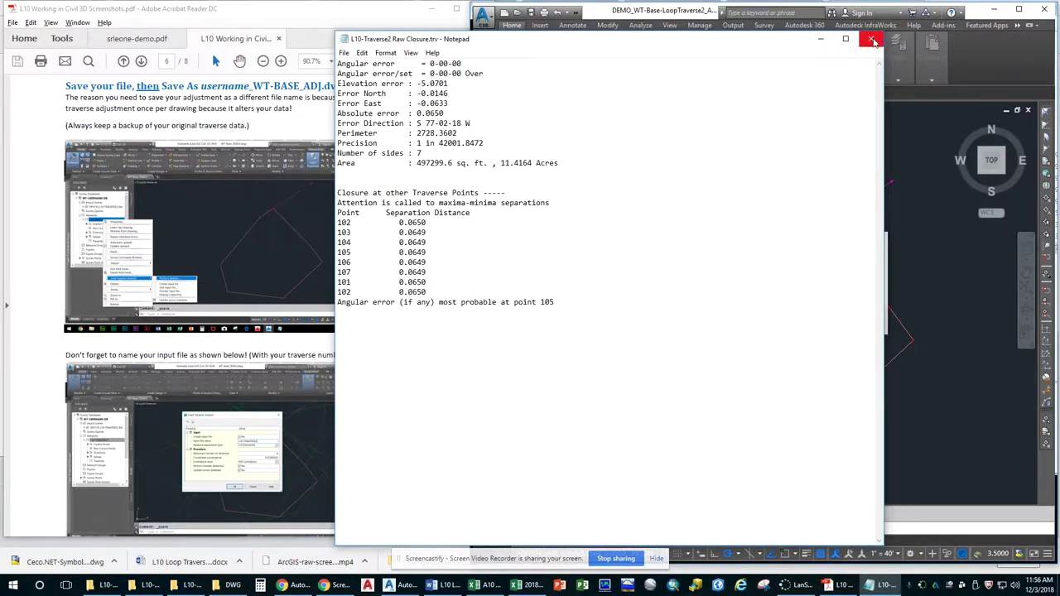
left_click(872, 40)
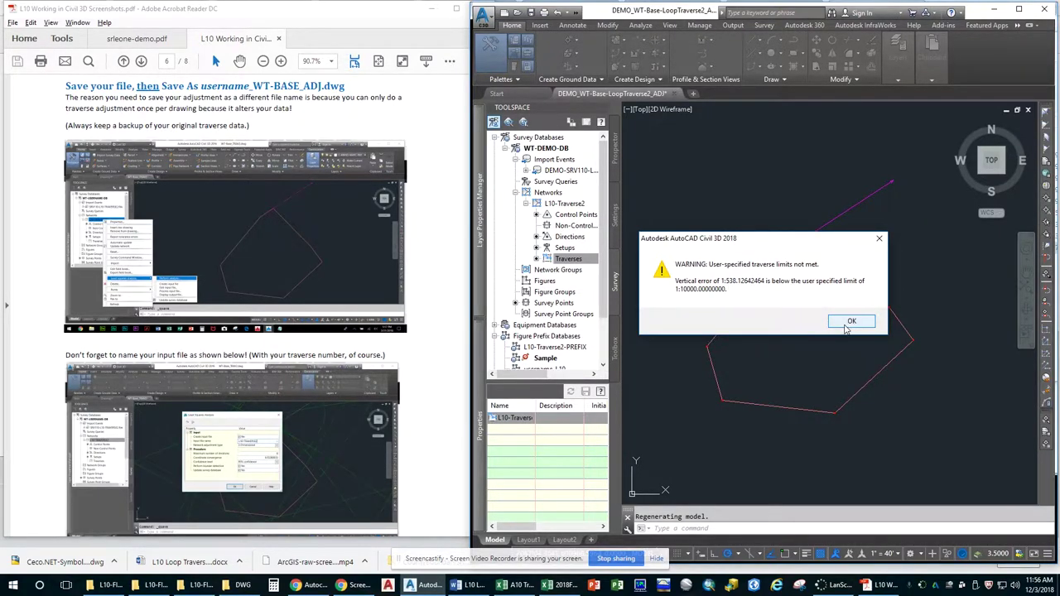
left_click(846, 324)
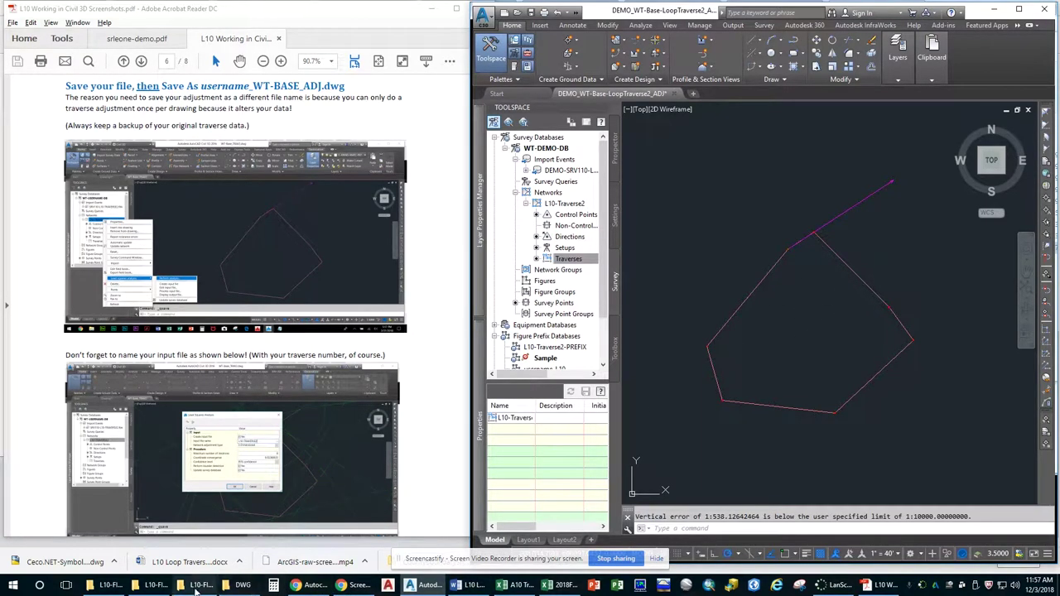
left_click(242, 585)
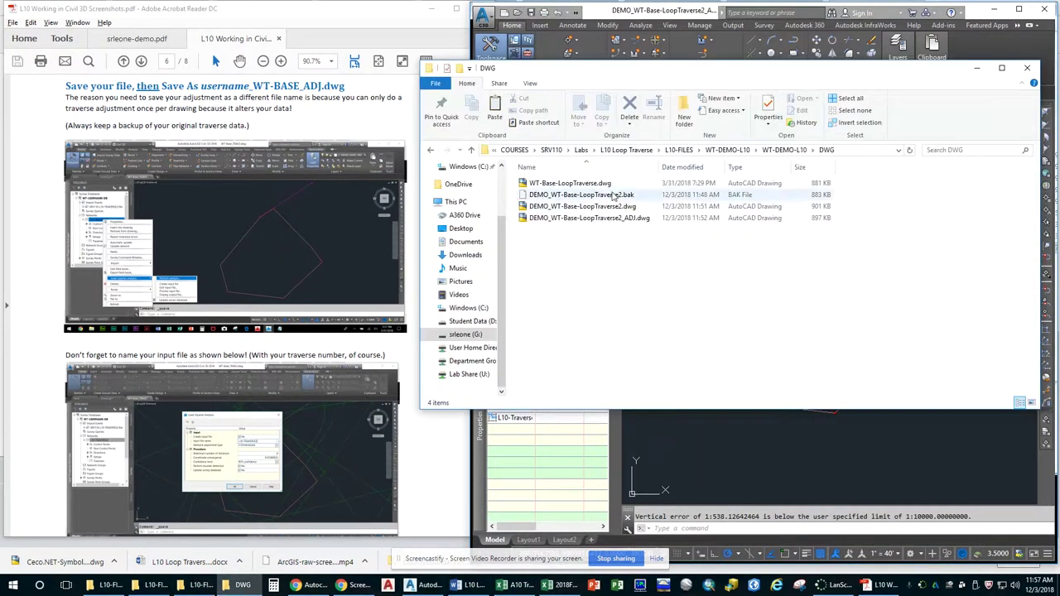
left_click(784, 149)
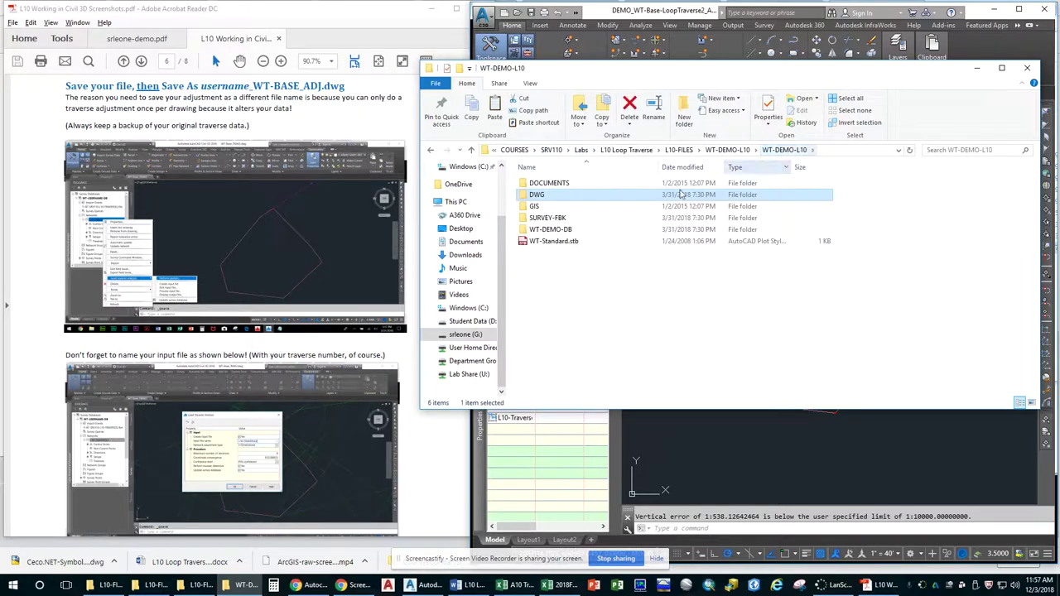
double_click(551, 229)
double_click(555, 183)
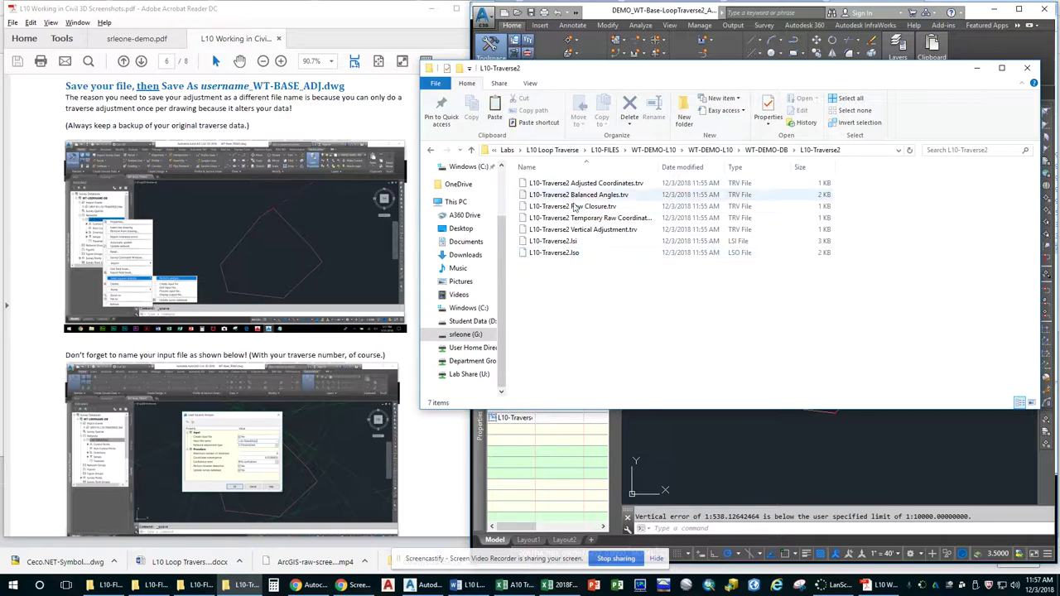
left_click(766, 150)
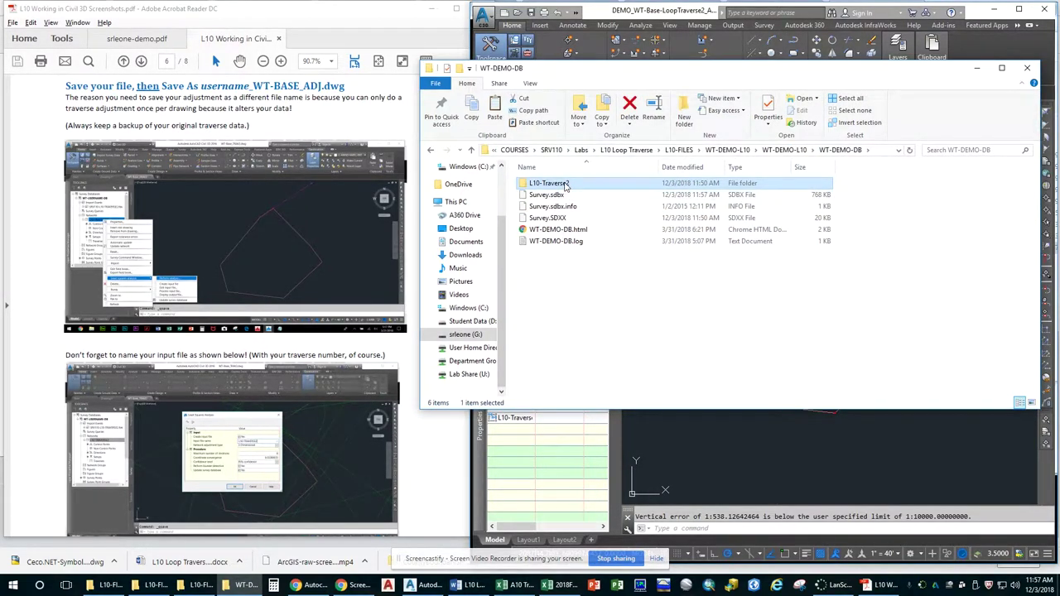
double_click(567, 185)
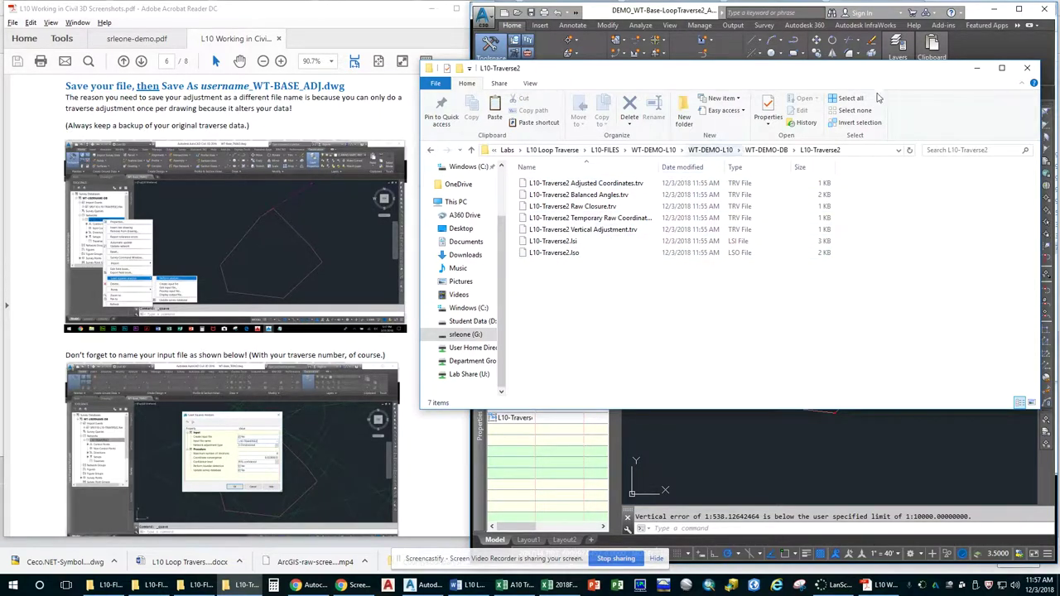
left_click(977, 69)
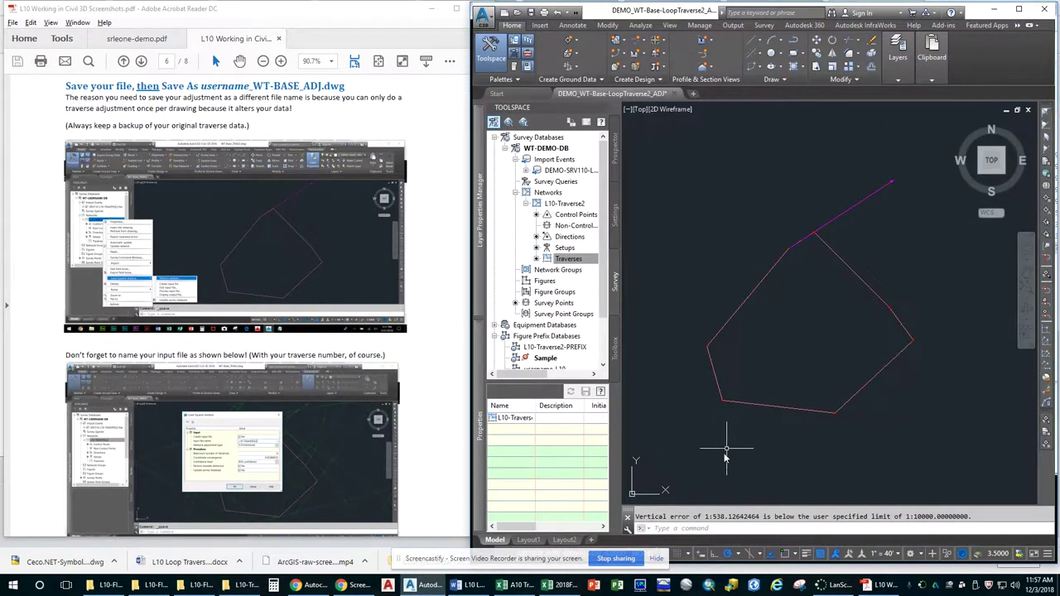
Scroll the instructions PDF to the next step, then return to Civil 3D.
left_click(292, 345)
scroll(294, 348, "down", 10)
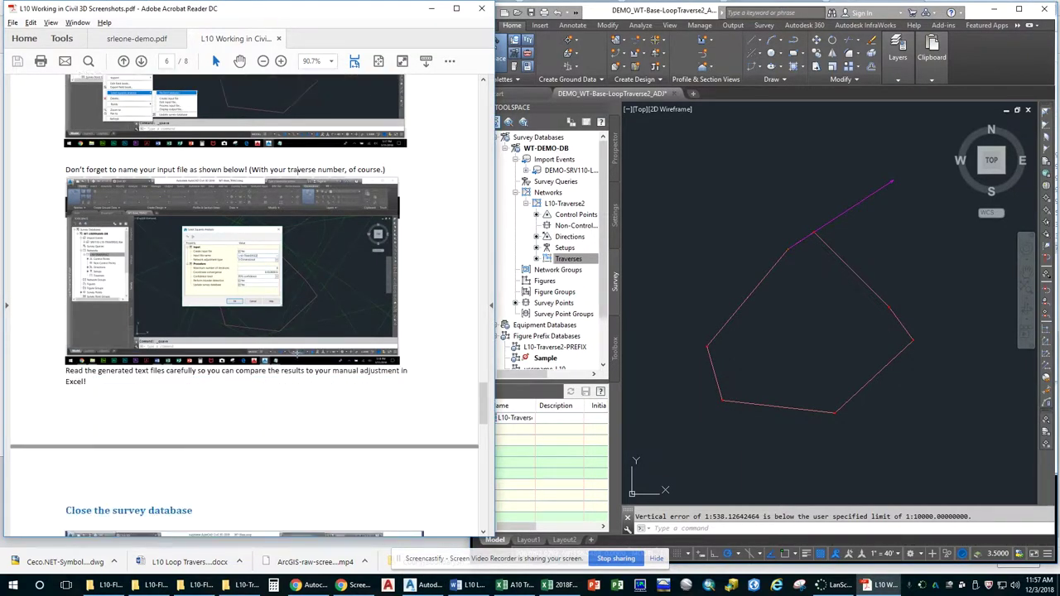
scroll(296, 352, "down", 3)
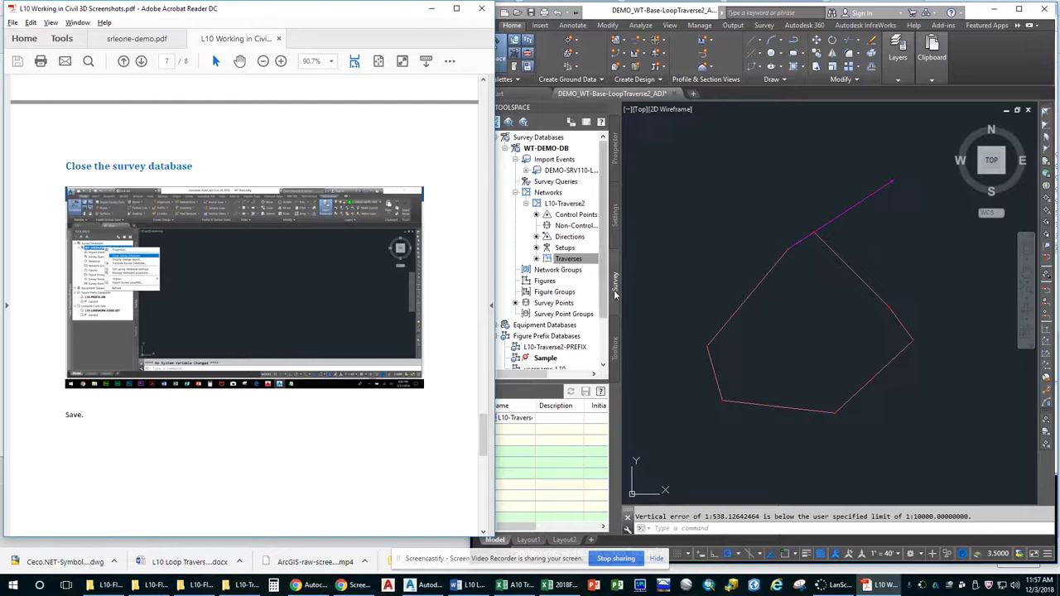
left_click(617, 289)
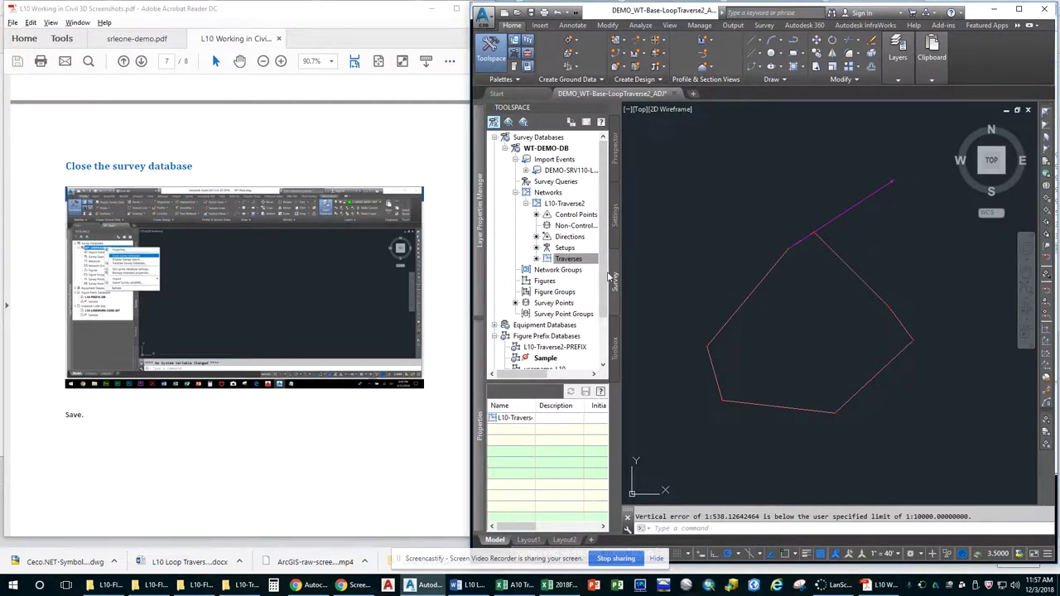
Close the WT-DEMO-DB survey database from Toolspace and save with Ctrl+S.
right_click(545, 149)
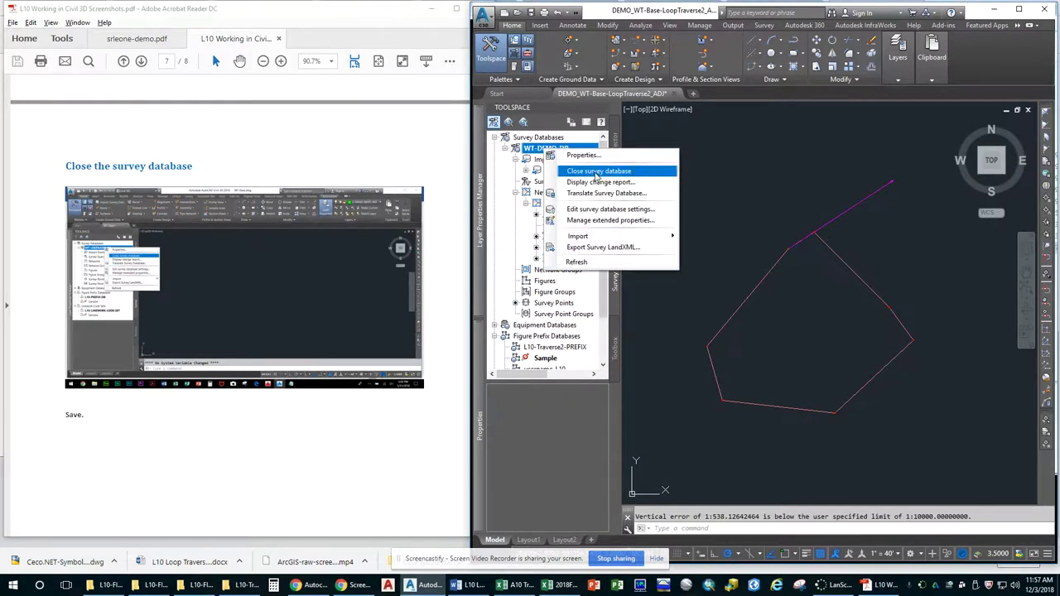
left_click(595, 171)
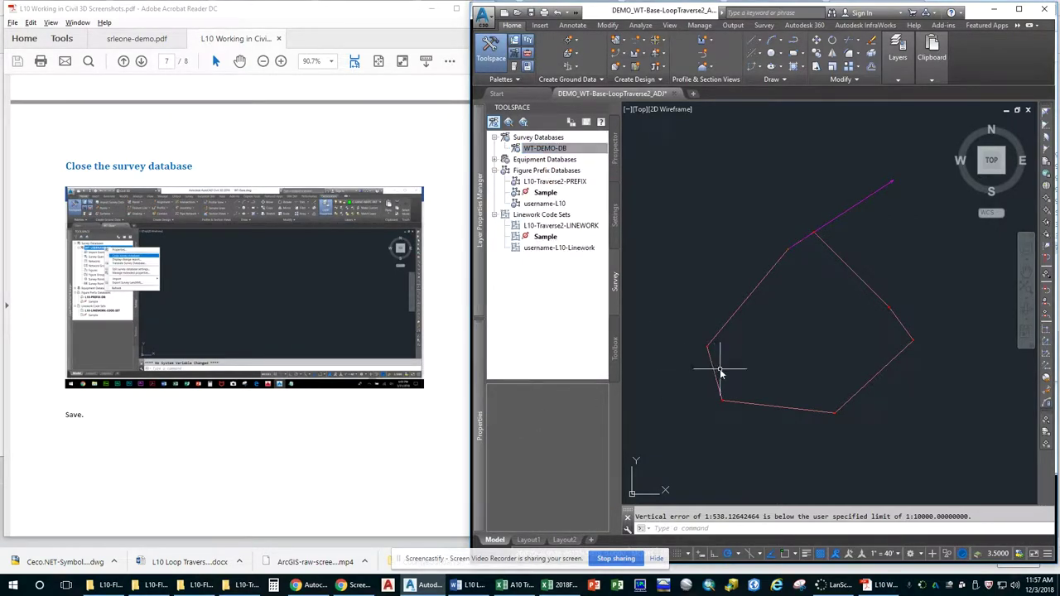
key("ctrl+s")
Scroll the instructions to page 8's Layout plat steps and return to Civil 3D.
left_click(375, 476)
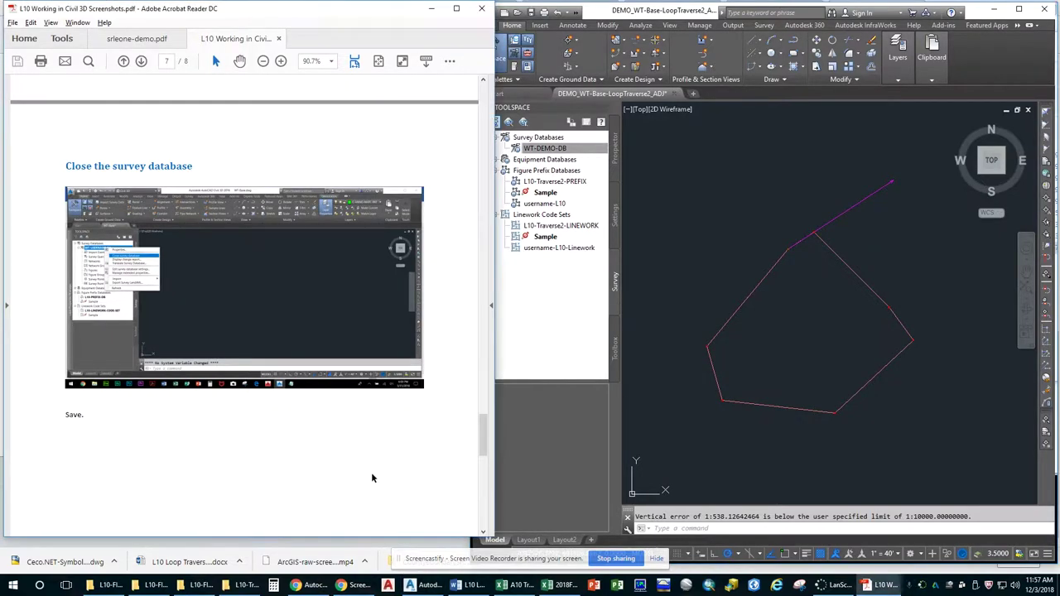
scroll(372, 473, "down", 10)
scroll(372, 474, "down", 3)
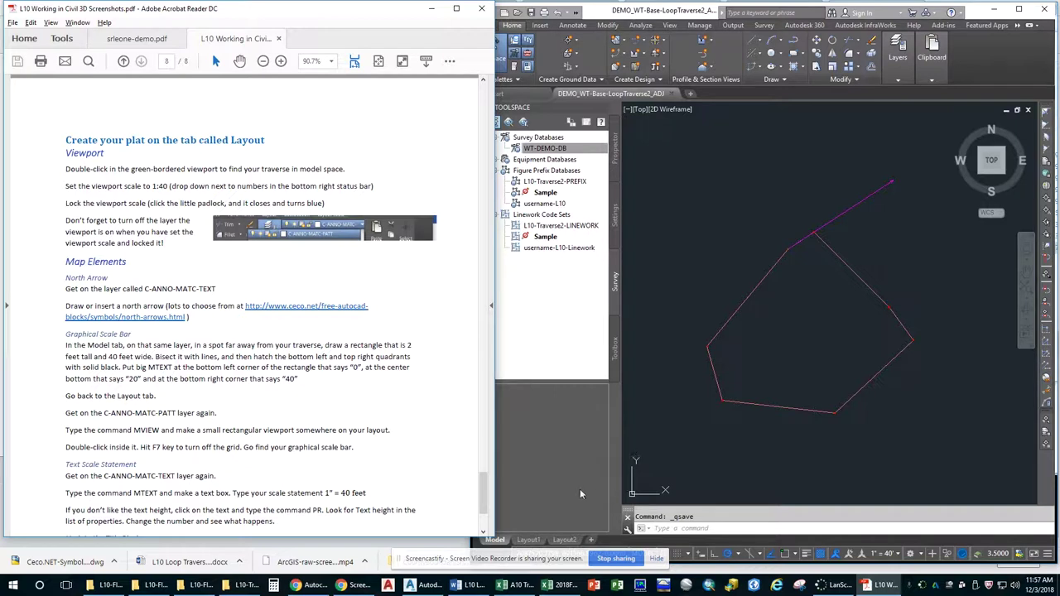
left_click(593, 477)
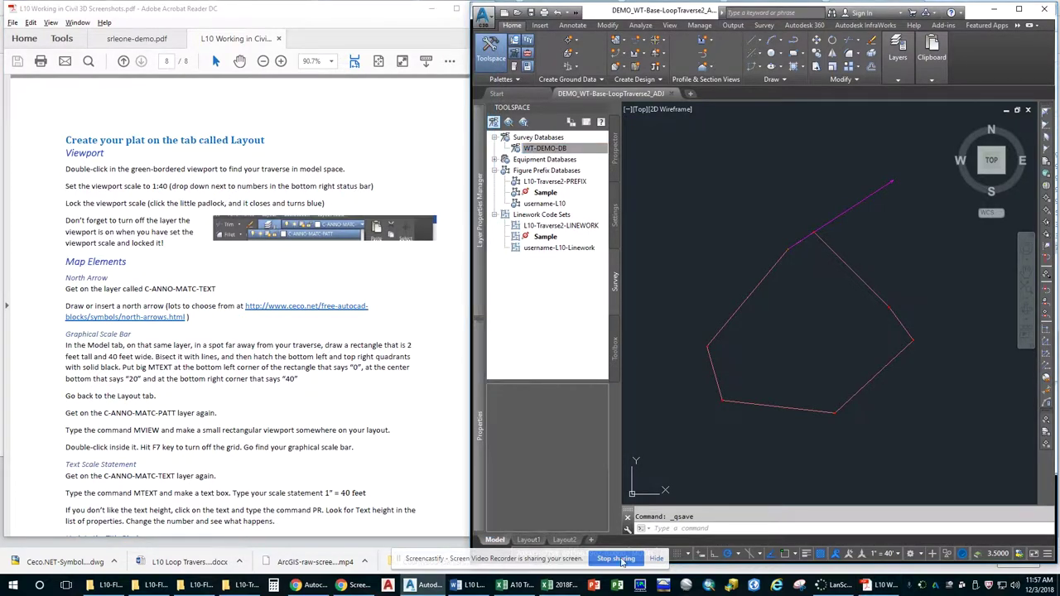
Open the Layout1 sheet and zoom in on its green viewport and TRAVERSE #1 title block.
left_click(528, 540)
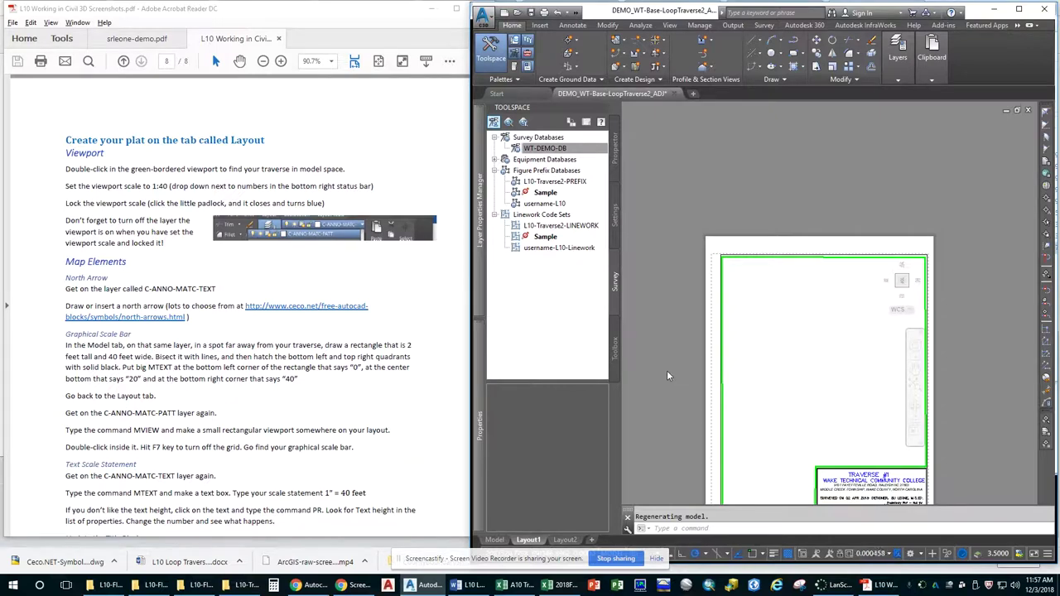
scroll(667, 370, "up", 5)
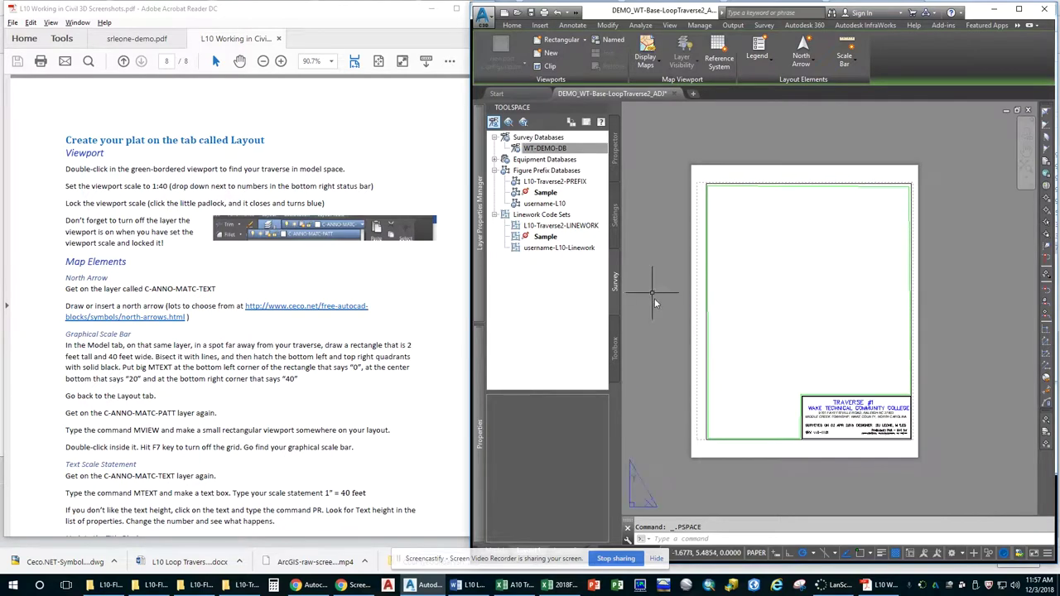
scroll(857, 377, "up", 2)
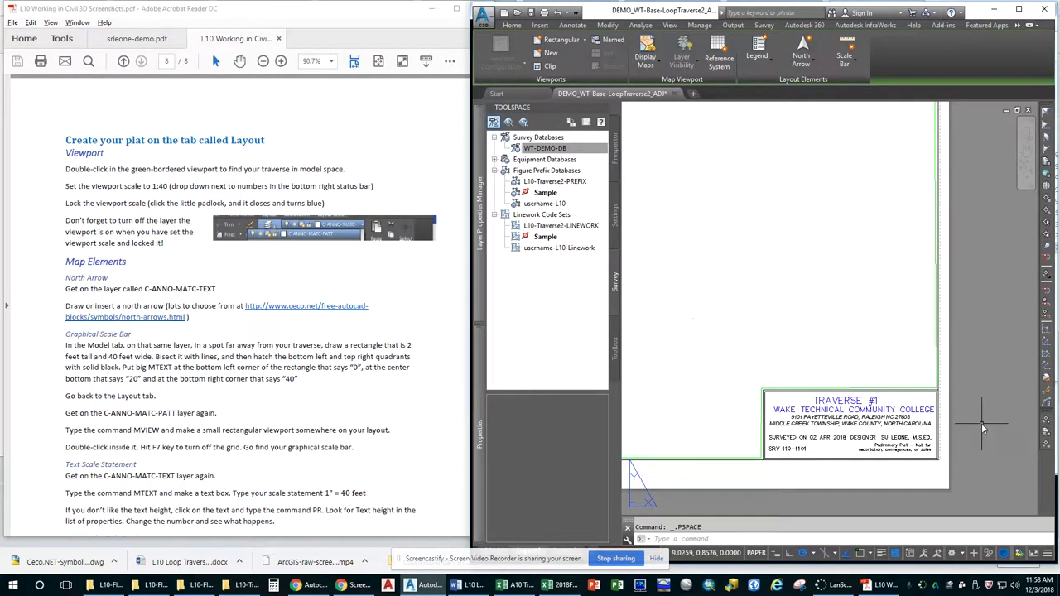
Activate the green Layout1 viewport and zoom it to extents with Z, E.
scroll(981, 423, "down", 1)
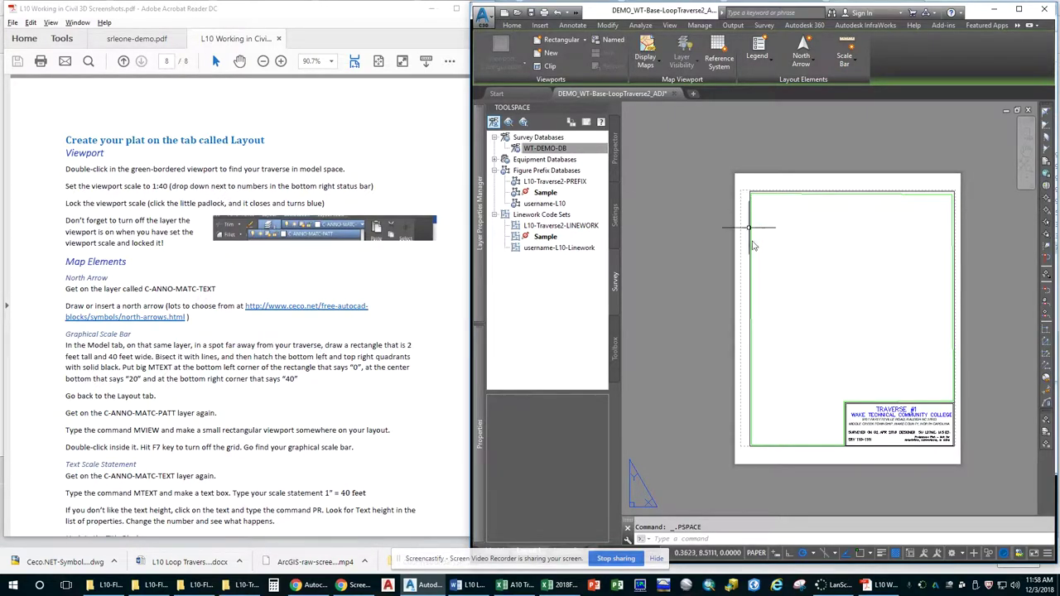
double_click(835, 308)
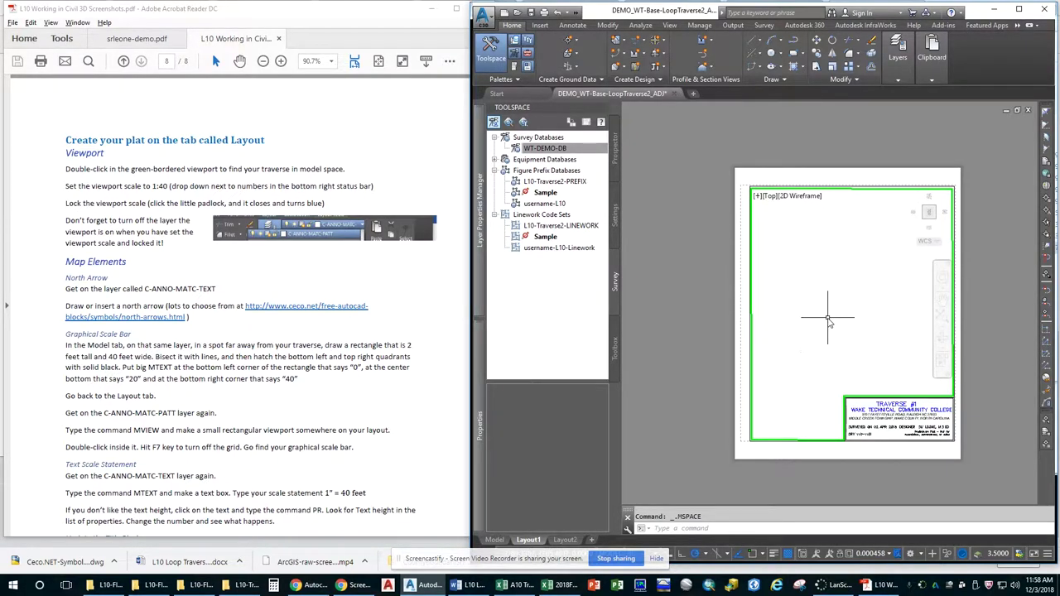
type("z")
key("Return")
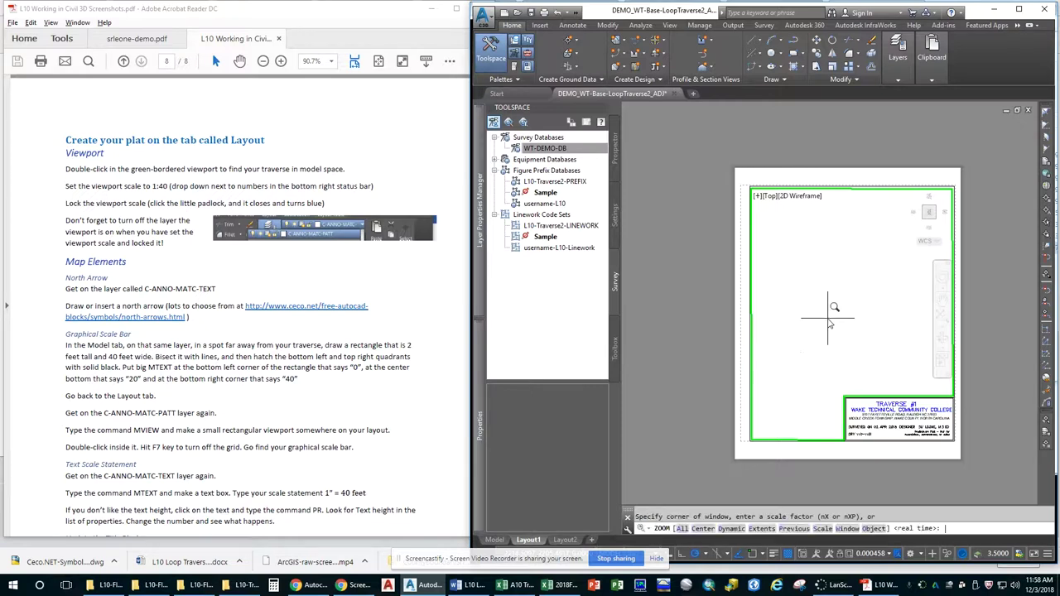
type("e")
key("Return")
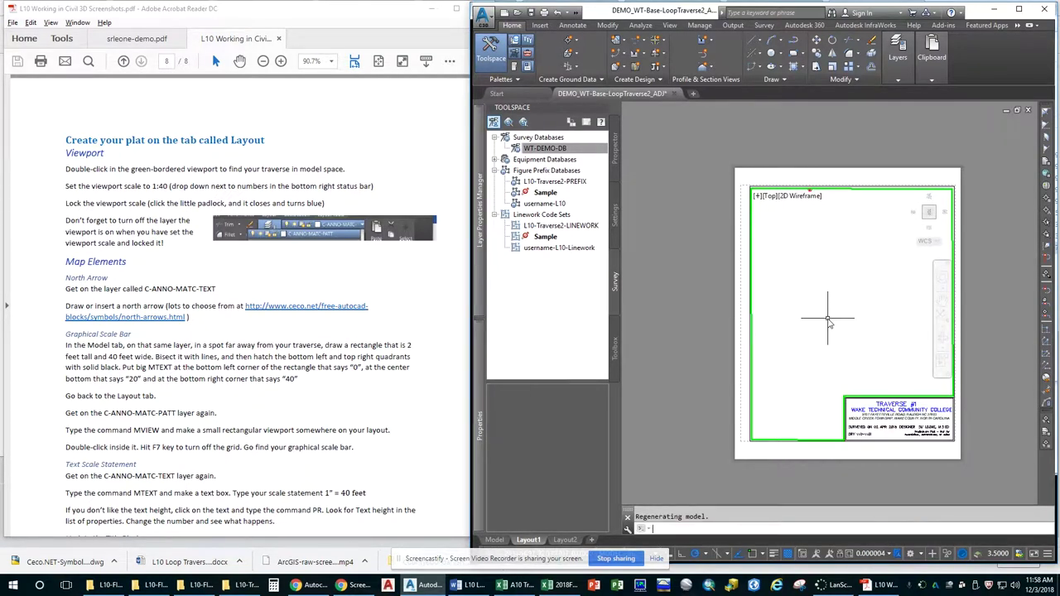
left_click(718, 527)
key("Escape")
scroll(882, 328, "up", 3)
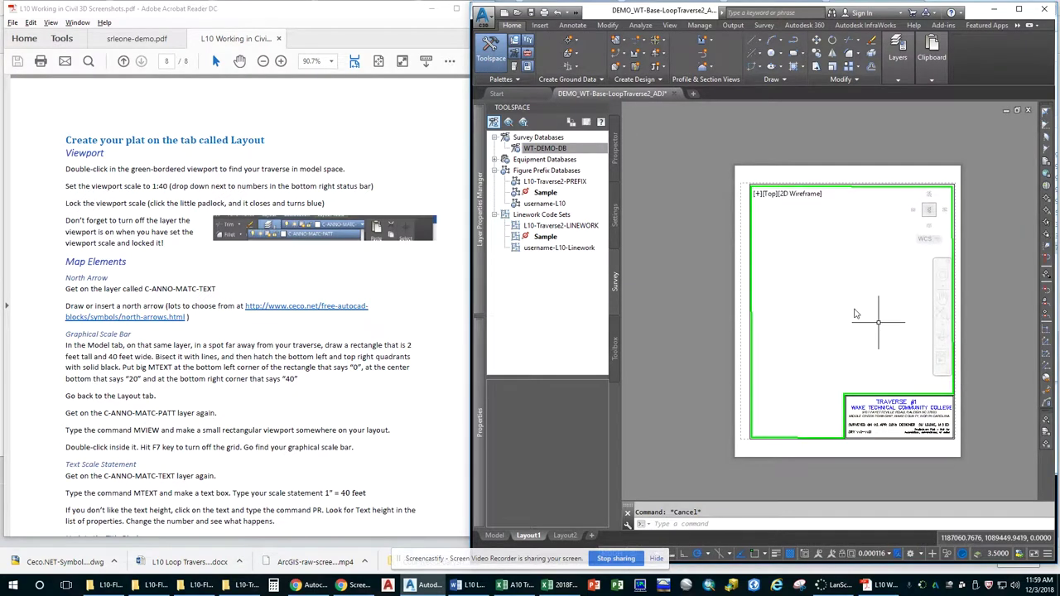
Pan and zoom extents inside the viewport to move the traverse toward its centre.
middle_click_drag(857, 308, 892, 378)
type("z")
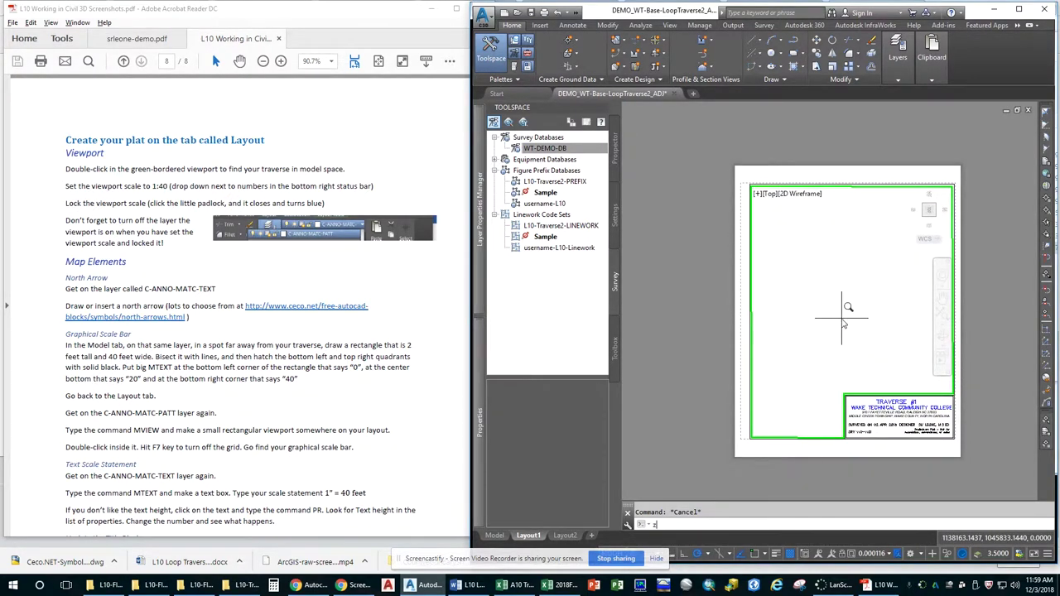
key("Return")
type("e")
key("Return")
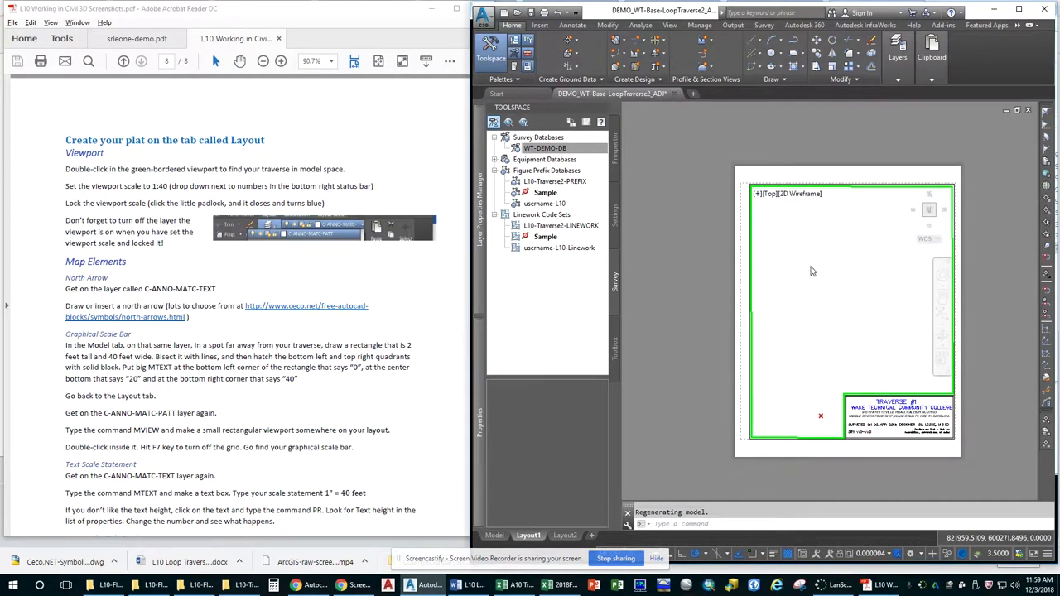
middle_click_drag(812, 391, 839, 279)
scroll(853, 319, "up", 2)
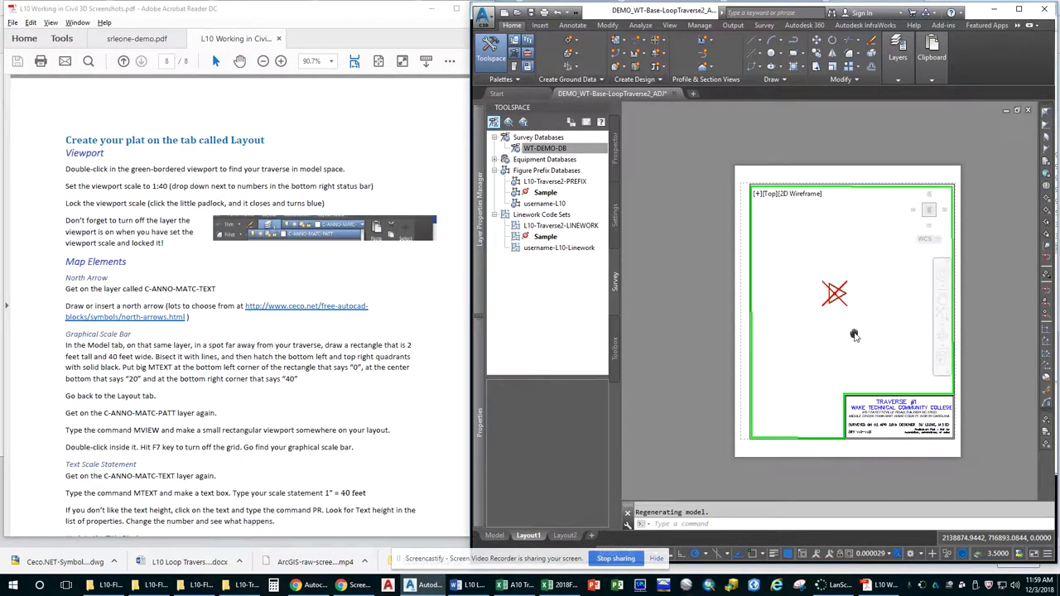
scroll(862, 308, "up", 3)
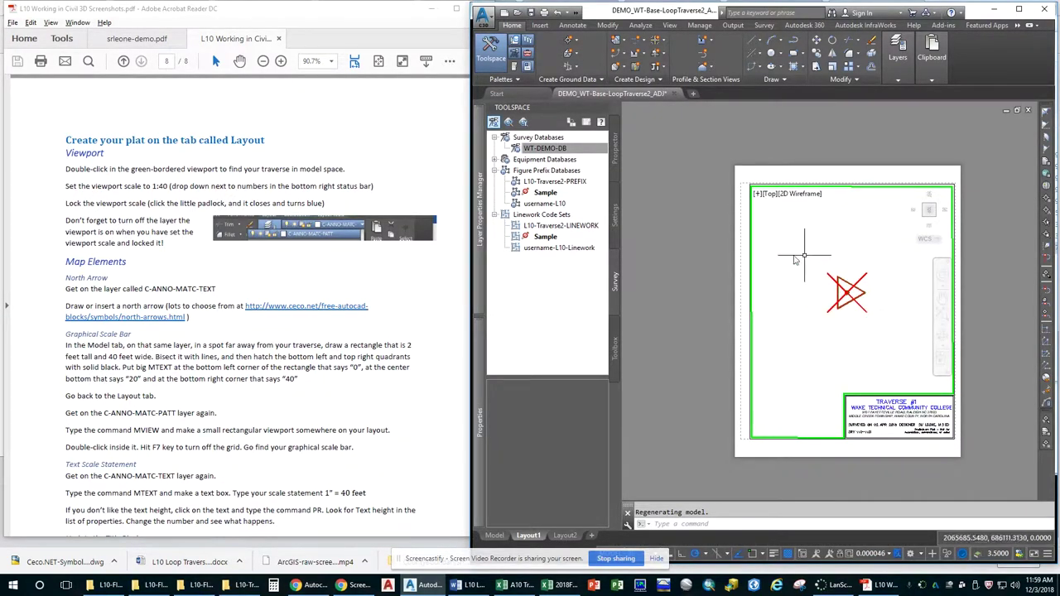
Regenerate the drawing and zoom in until the closed traverse polygon is readable.
type("r")
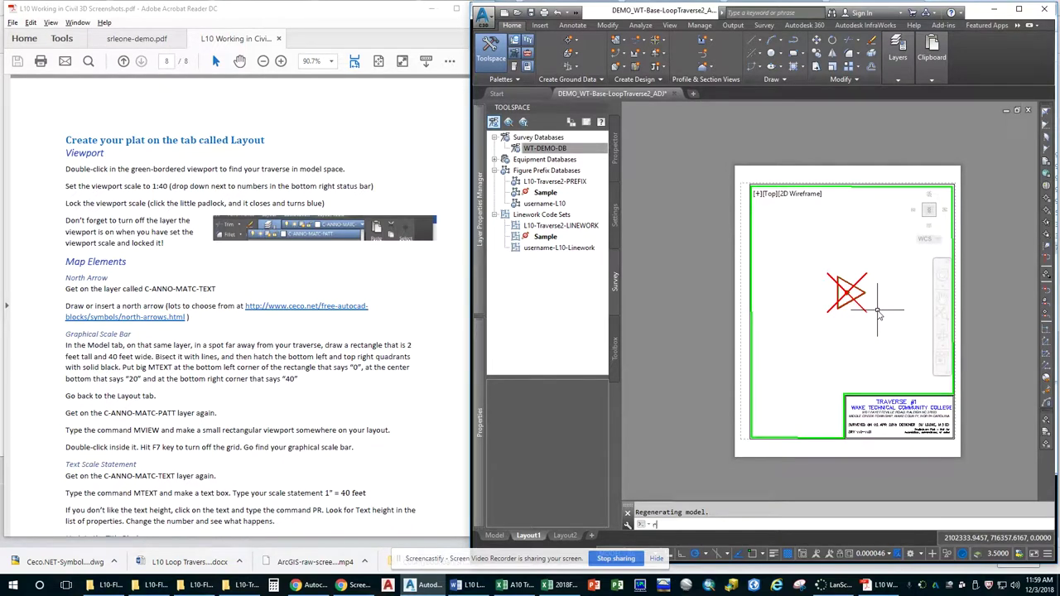
type("e")
key("Return")
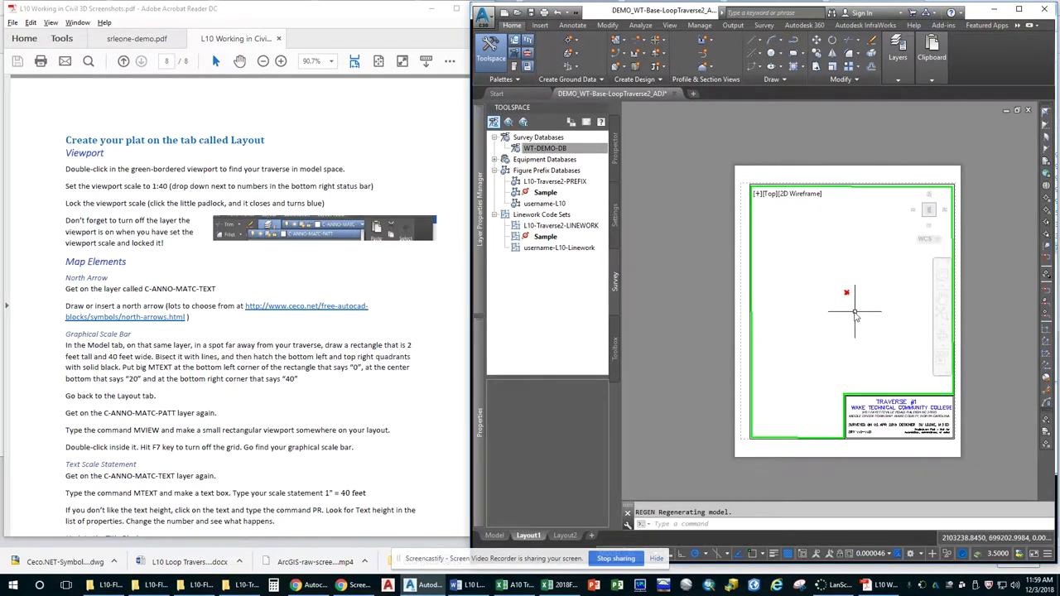
scroll(851, 303, "up", 5)
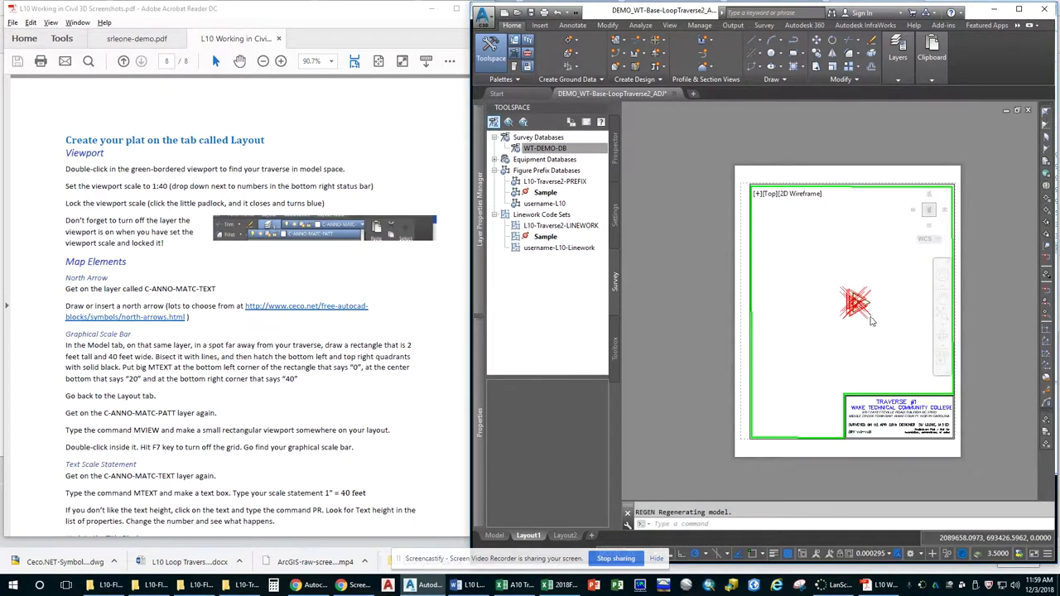
scroll(866, 319, "up", 1)
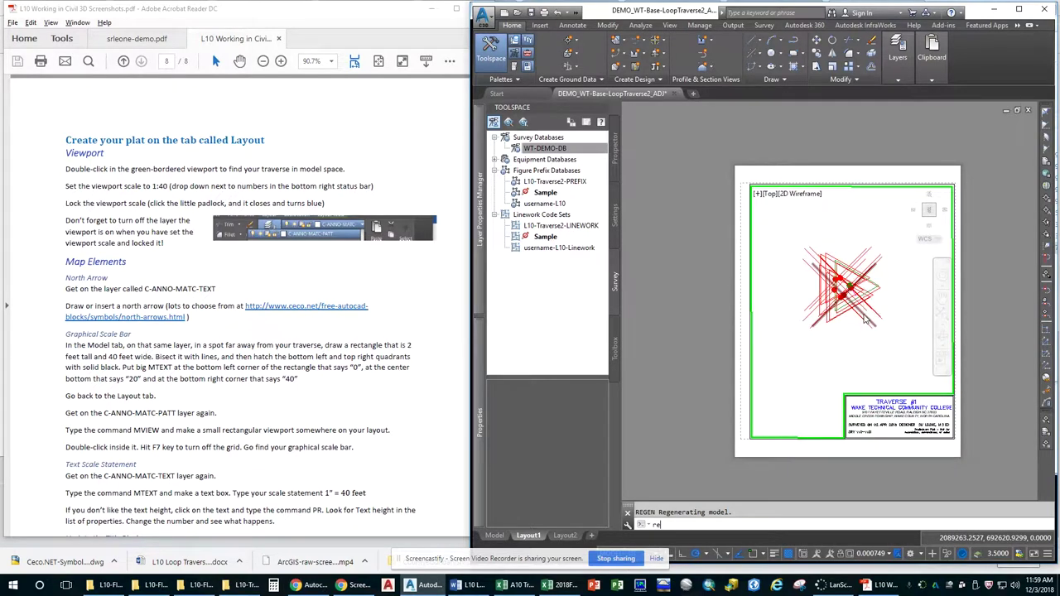
scroll(829, 297, "down", 3)
scroll(841, 298, "up", 3)
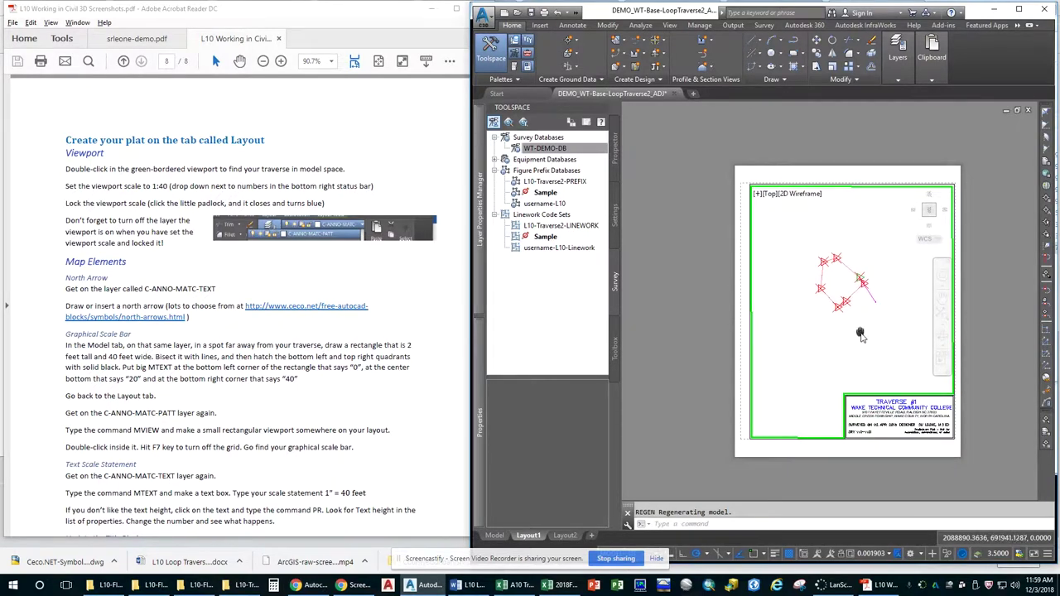
scroll(865, 326, "up", 1)
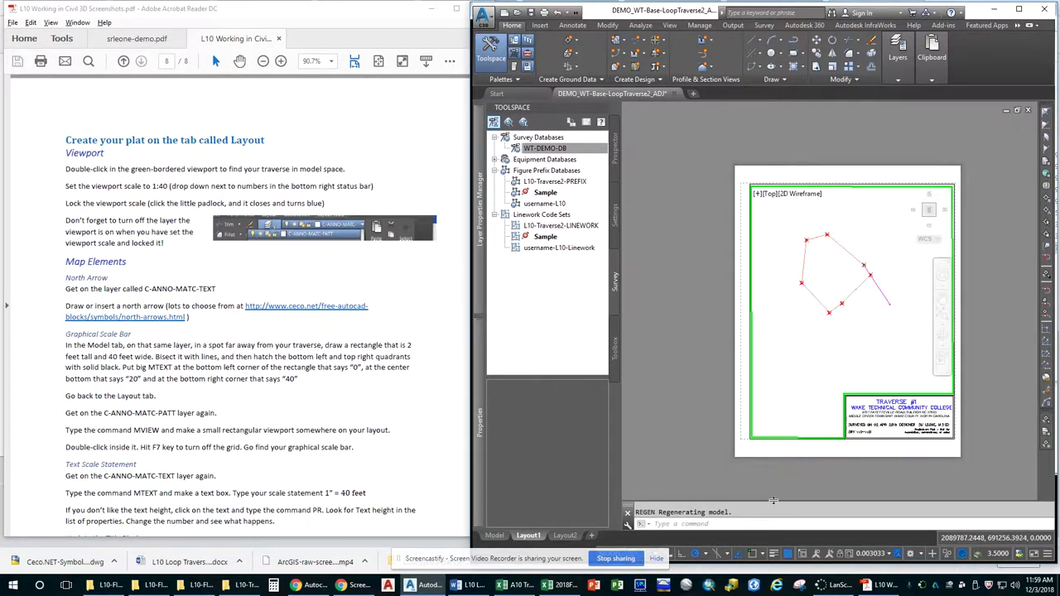
left_click(752, 523)
Rotate the traverse view with a DVIEW twist, then pan and zoom it to fill the viewport.
key("Return")
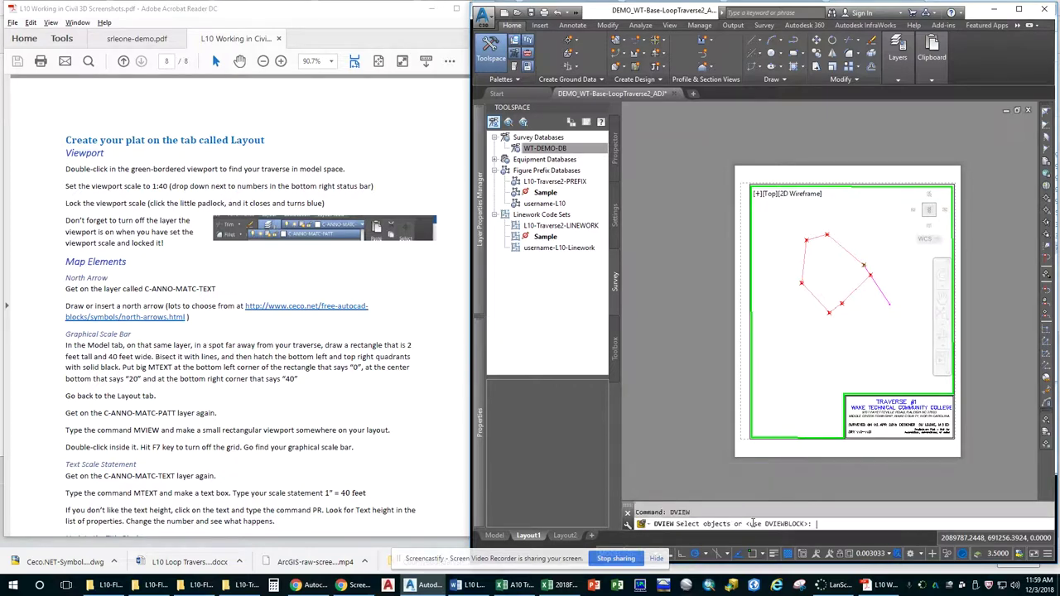
left_click(898, 216)
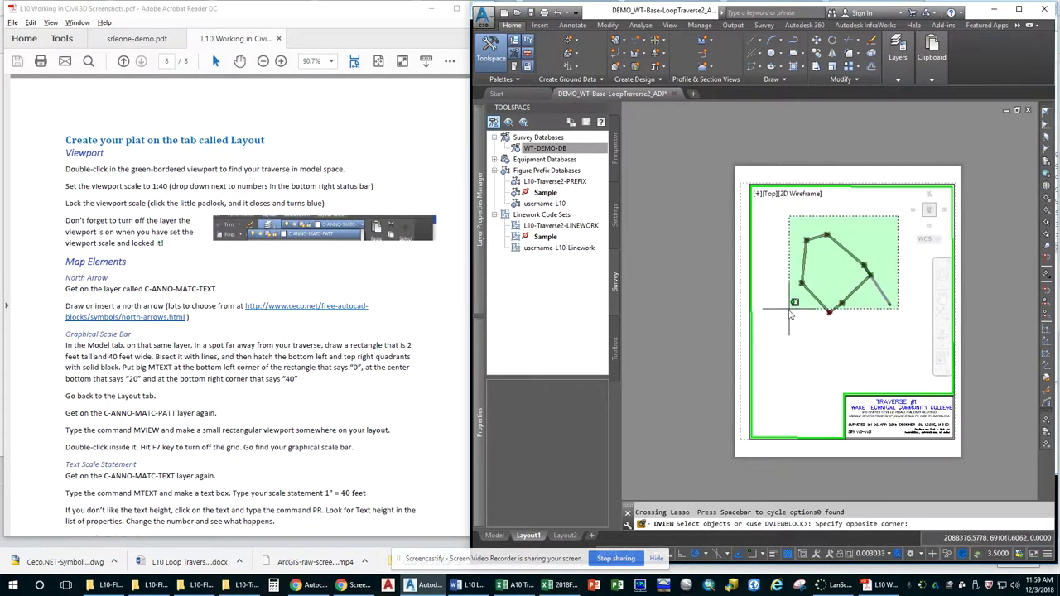
left_click(780, 345)
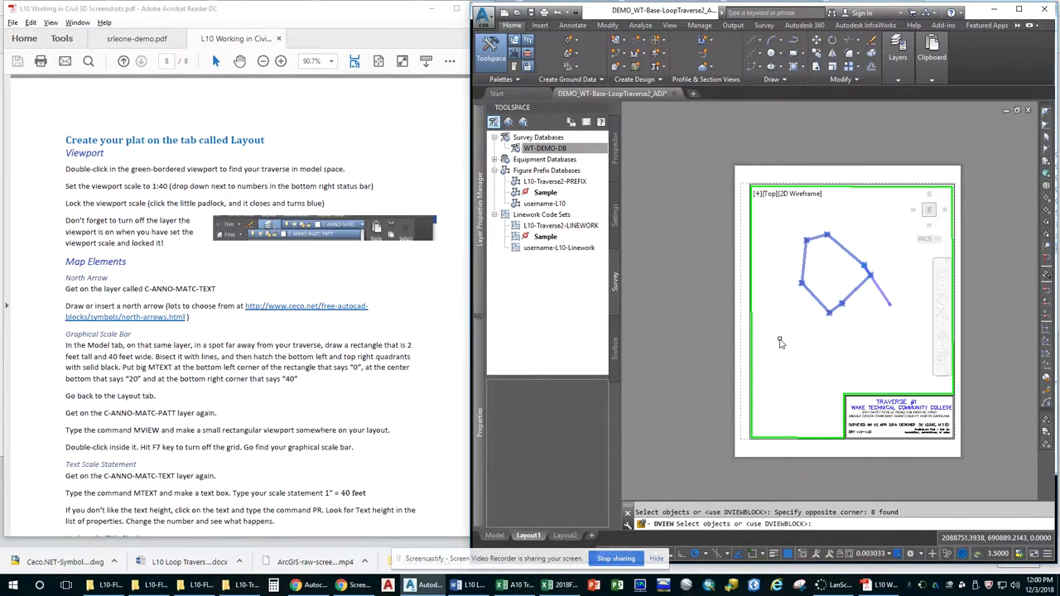
key("Return")
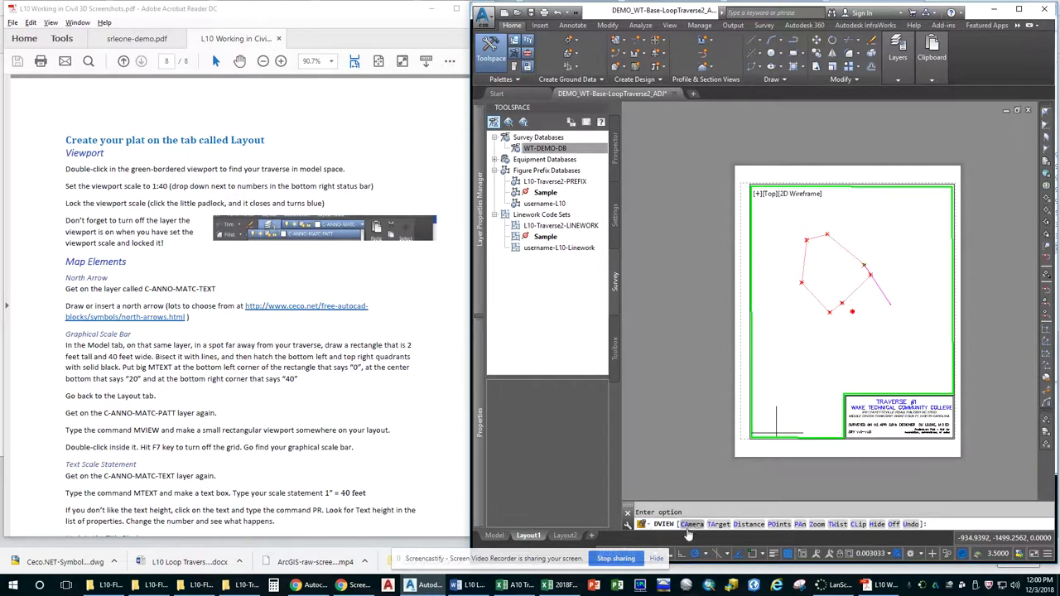
type("TW")
key("Return")
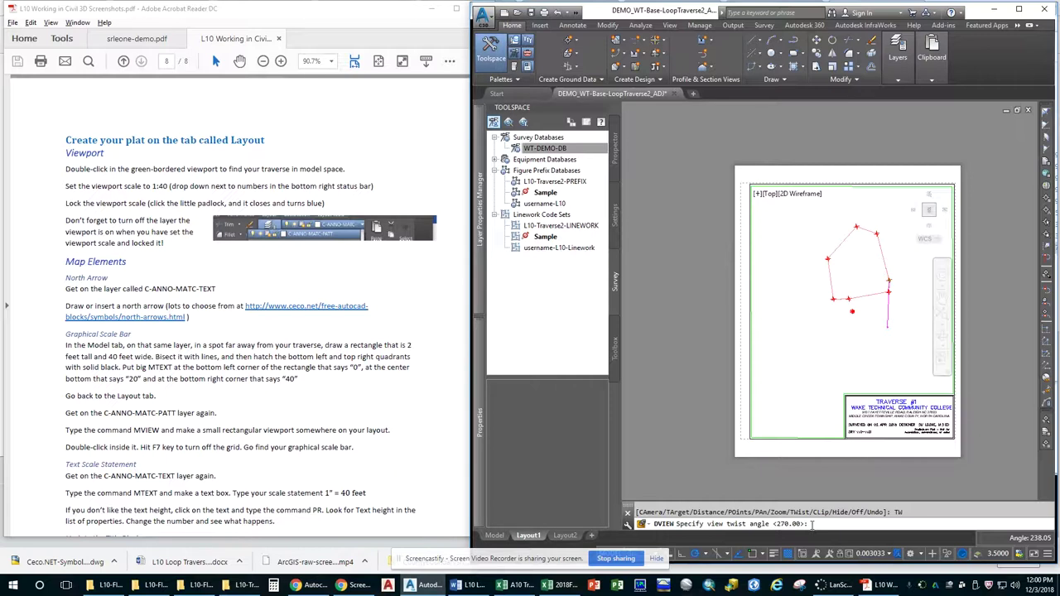
key("Return")
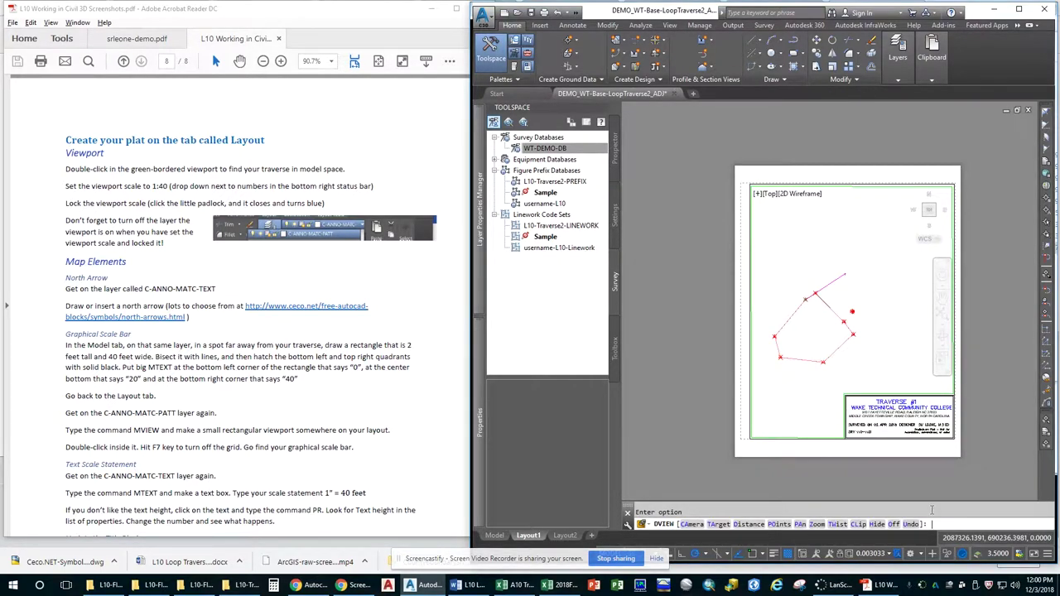
key("Return")
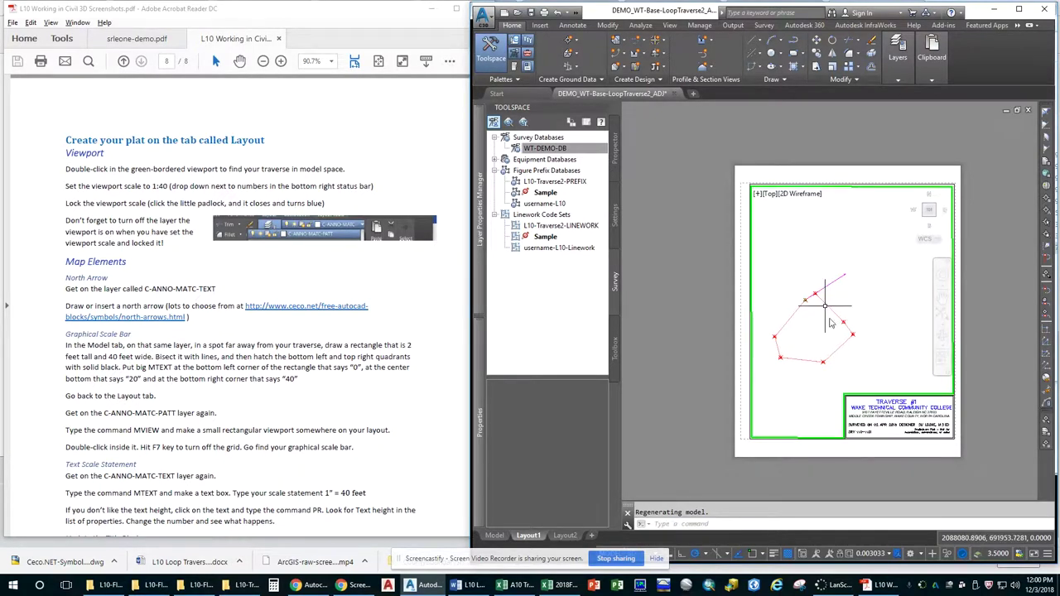
middle_click_drag(866, 308, 897, 277)
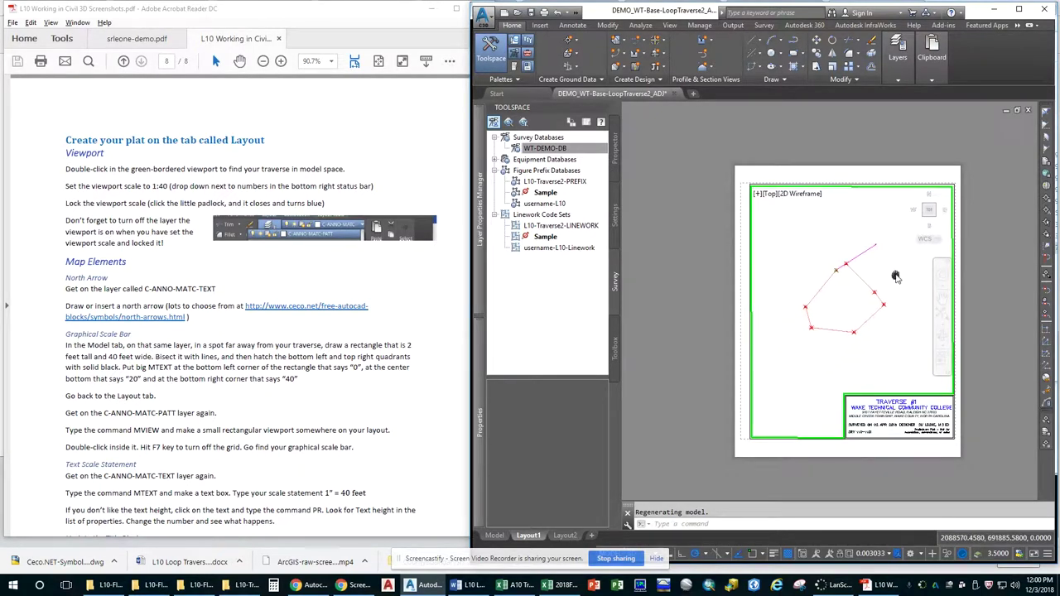
scroll(855, 300, "up", 2)
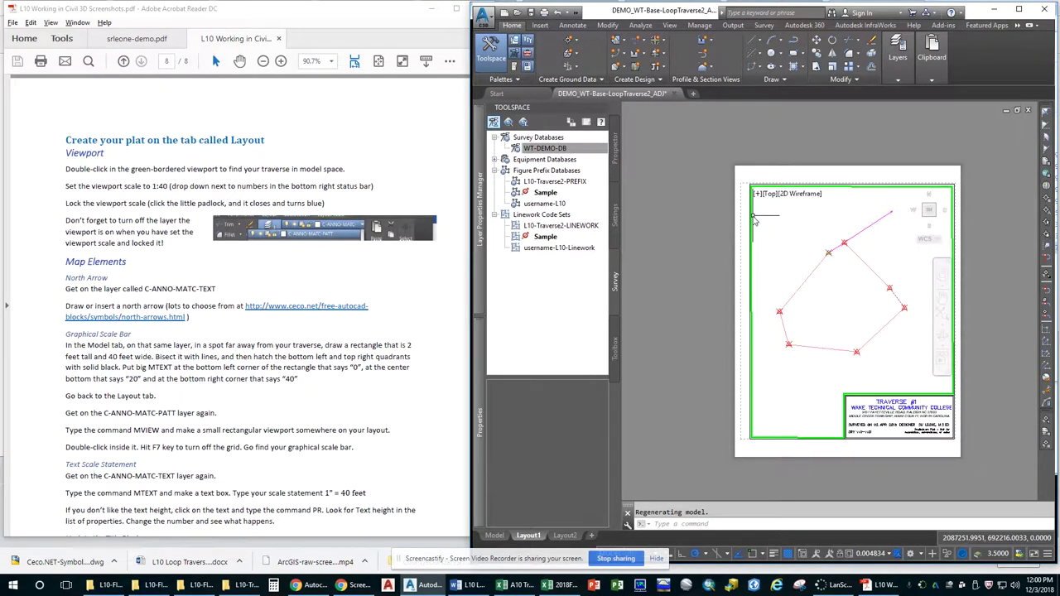
Save the drawing and return to paper space on the Layout1 sheet.
key("ctrl+s")
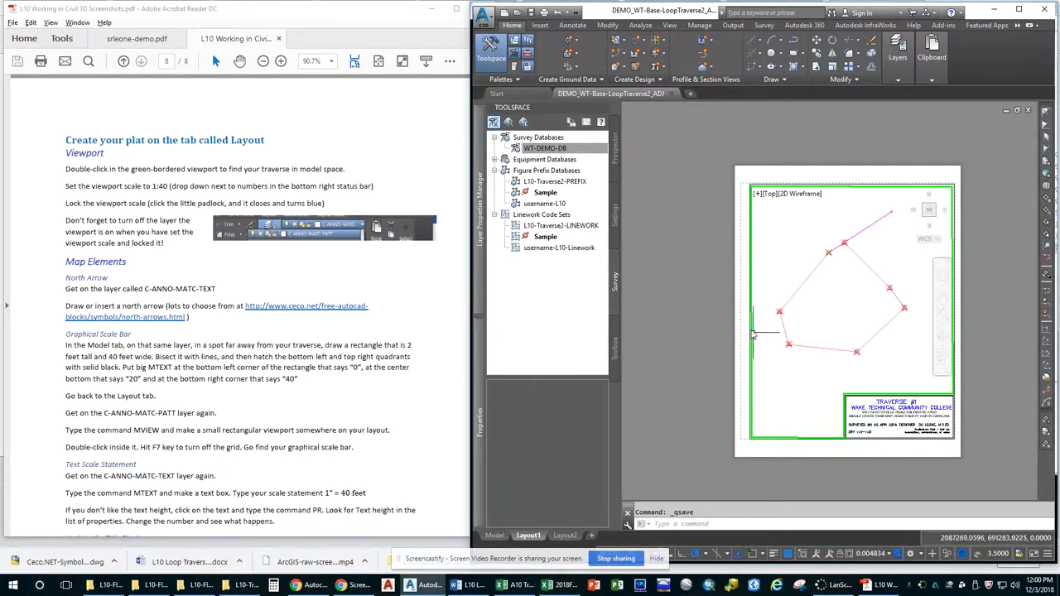
double_click(695, 343)
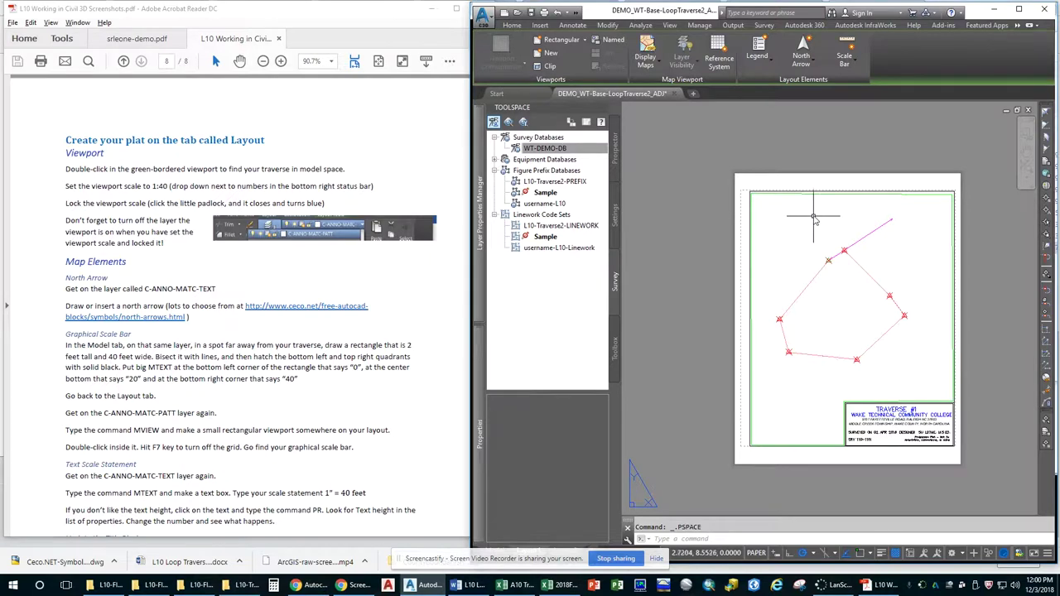
left_click(541, 26)
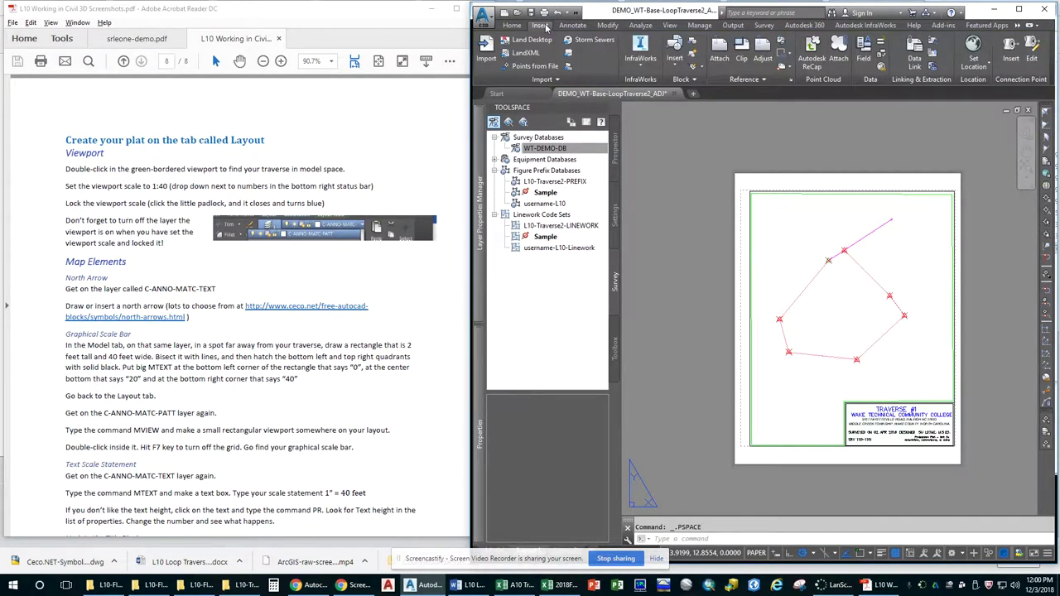
left_click(512, 26)
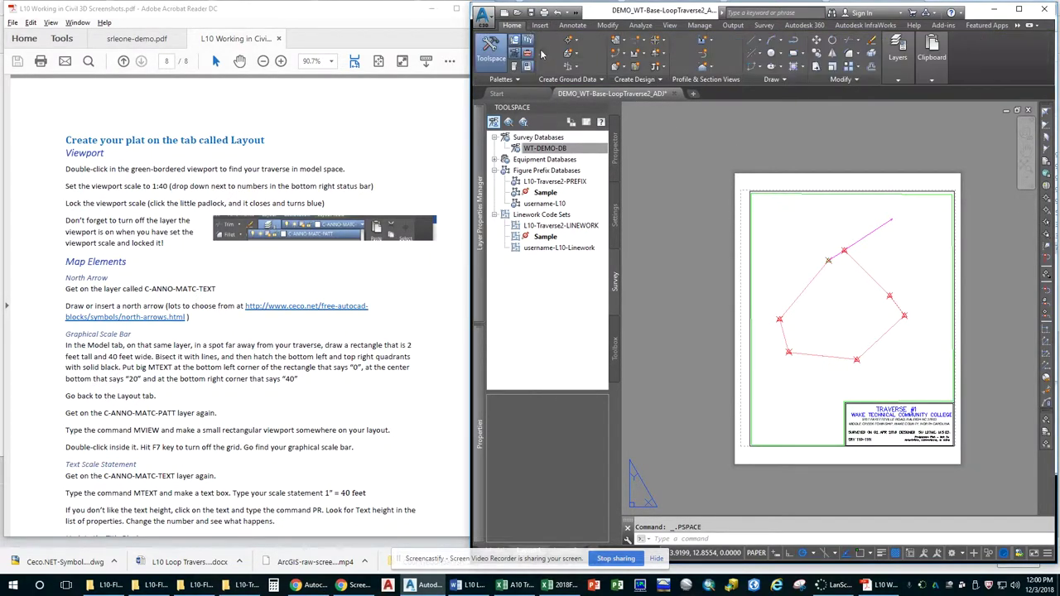
left_click(773, 539)
Run INSERT and browse to the block_VICINITYMAP_TRAV2 drawing in the L10-FILES folder.
type("insert")
key("Return")
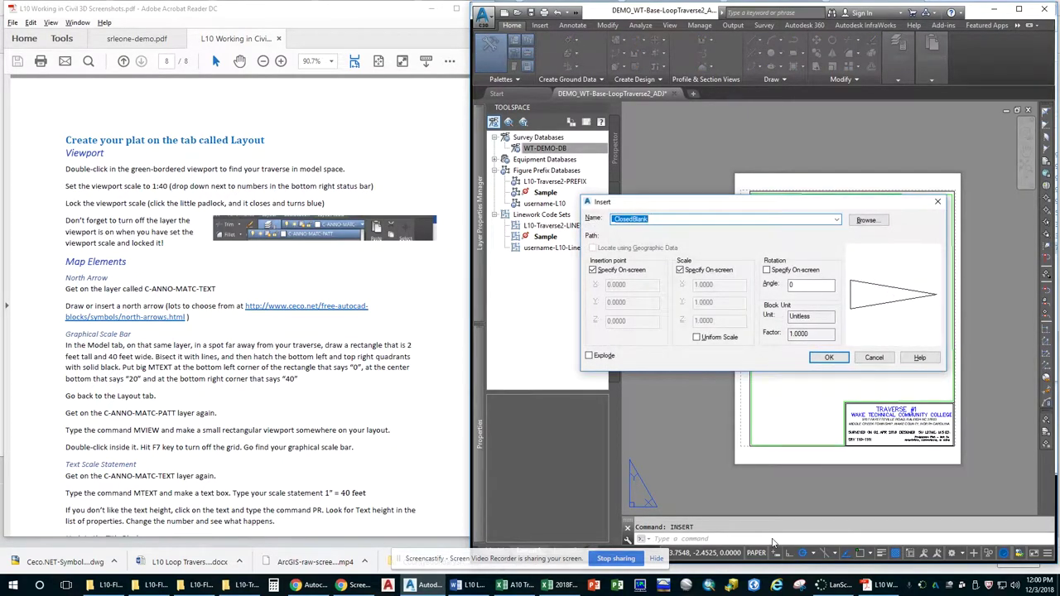
left_click(867, 220)
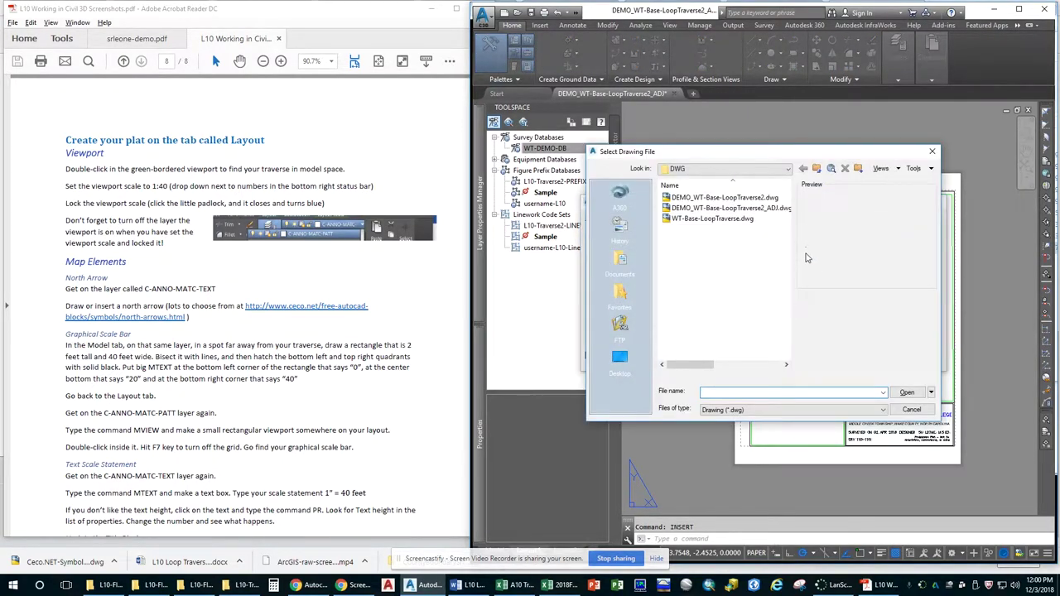
left_click(817, 169)
left_click(818, 170)
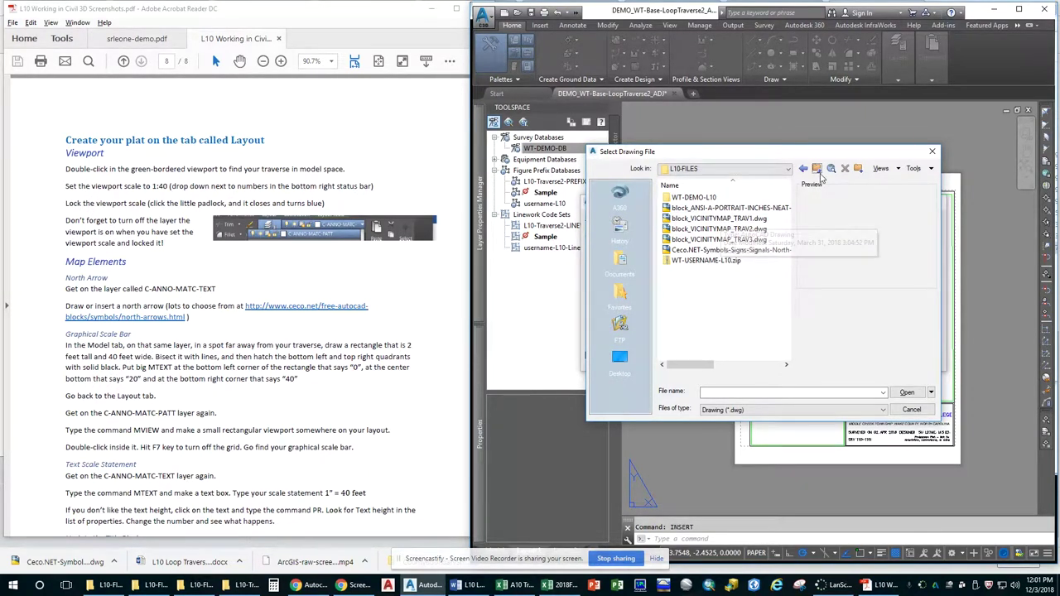
double_click(694, 198)
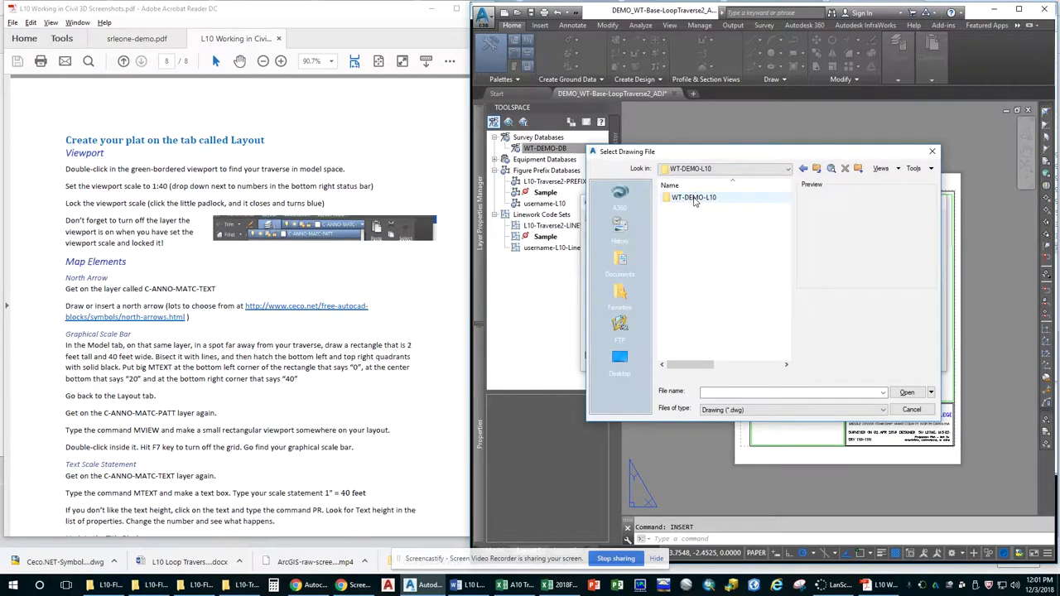
double_click(684, 208)
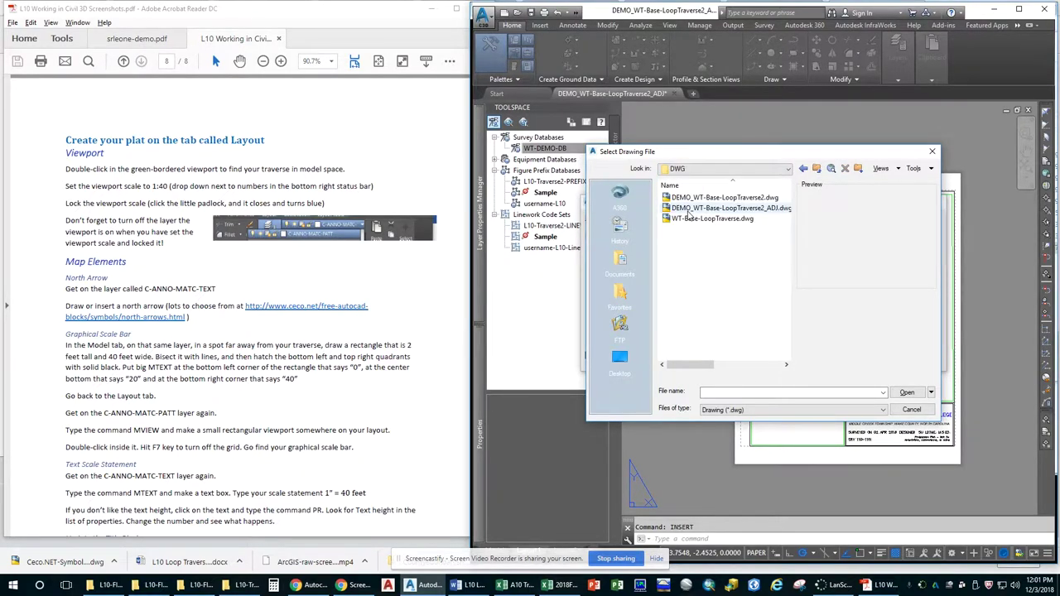
left_click(816, 169)
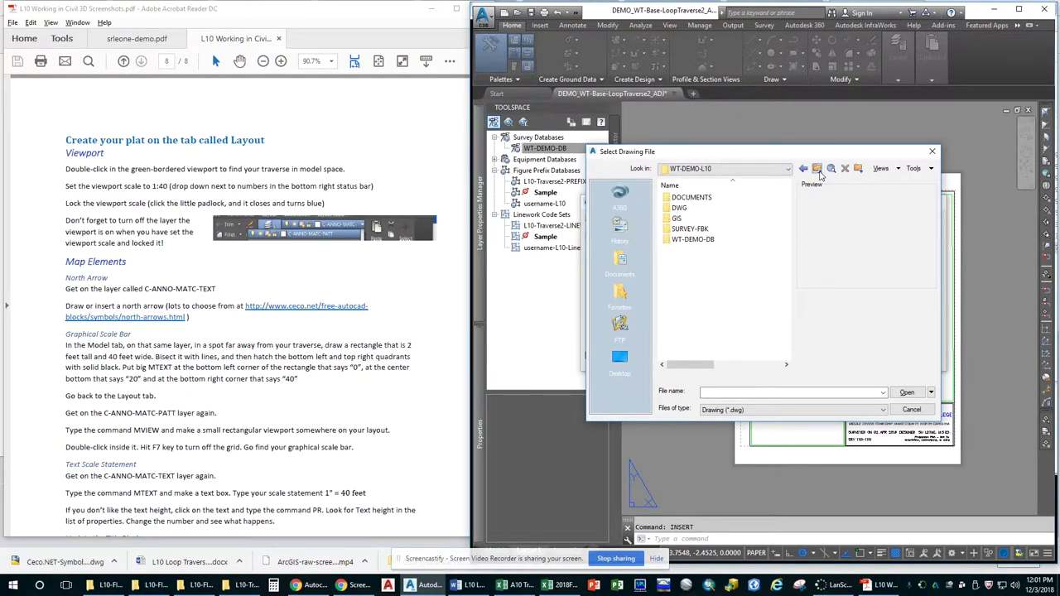
left_click(817, 170)
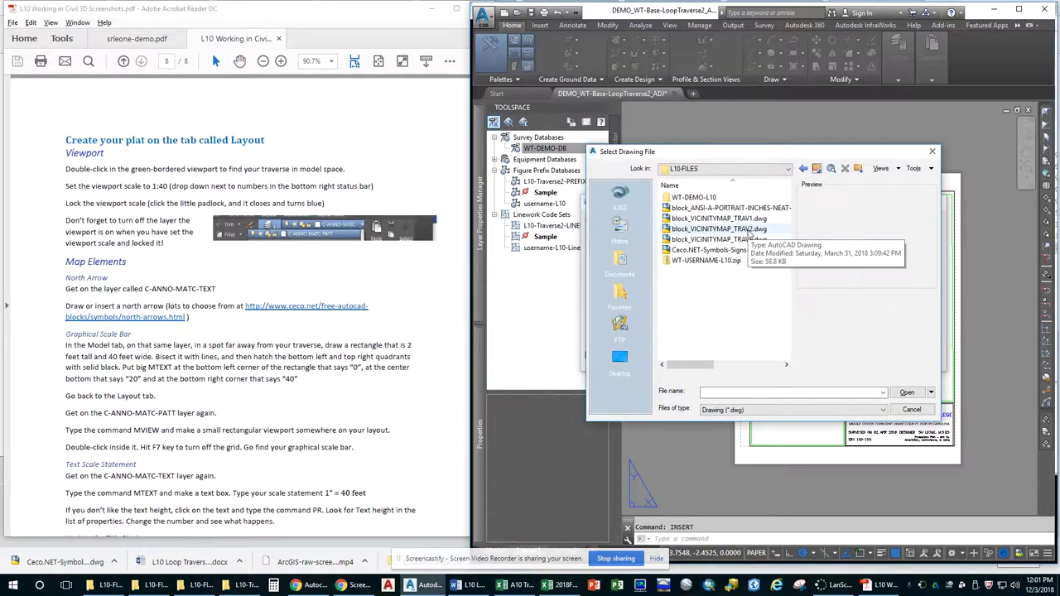
double_click(719, 229)
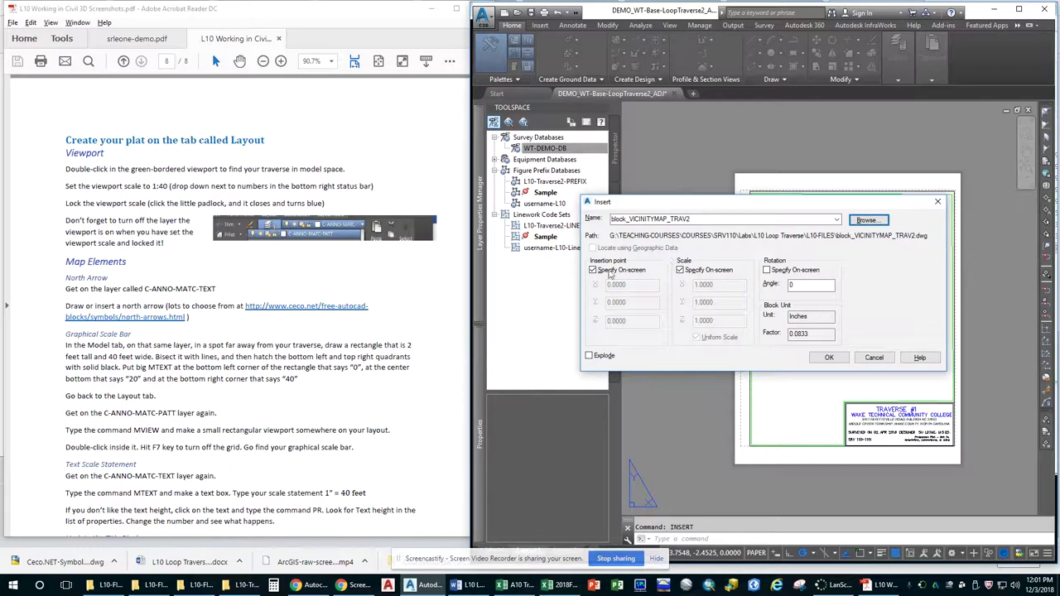
Keep insertion point and scale specified on-screen and confirm the vicinity map insert.
left_click(594, 270)
left_click(593, 270)
left_click(680, 271)
left_click(679, 271)
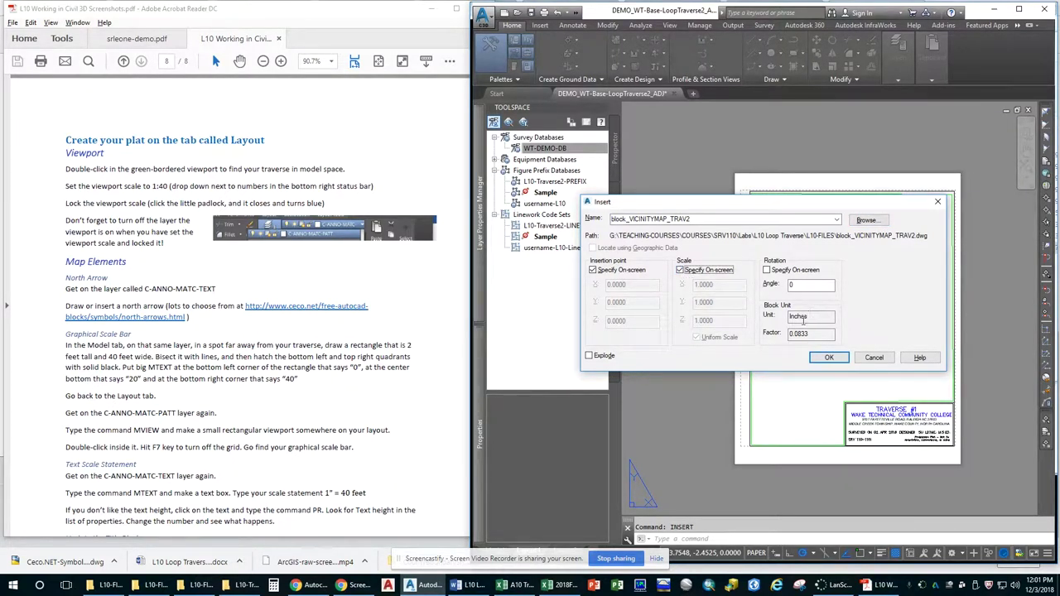
left_click(830, 357)
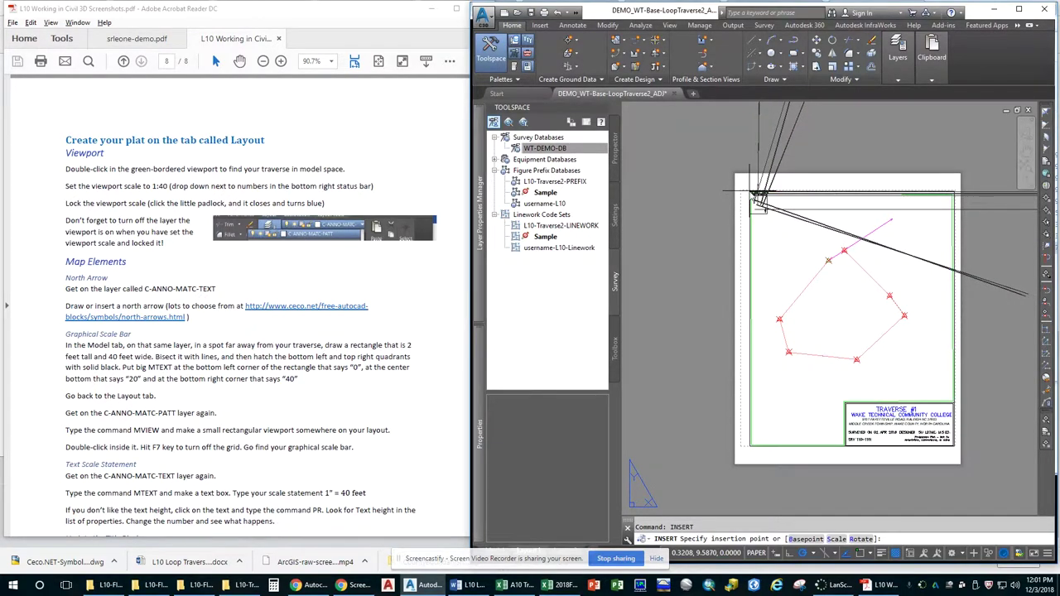
Place the vicinity map at the sheet's top-left corner, set its scale, and select it.
left_click(757, 196)
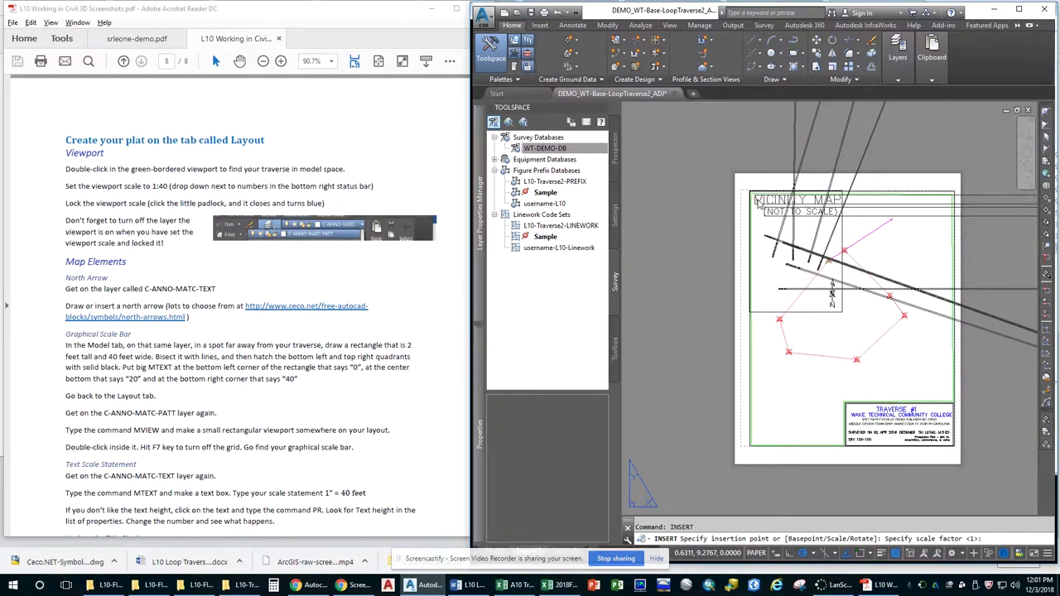
left_click(757, 202)
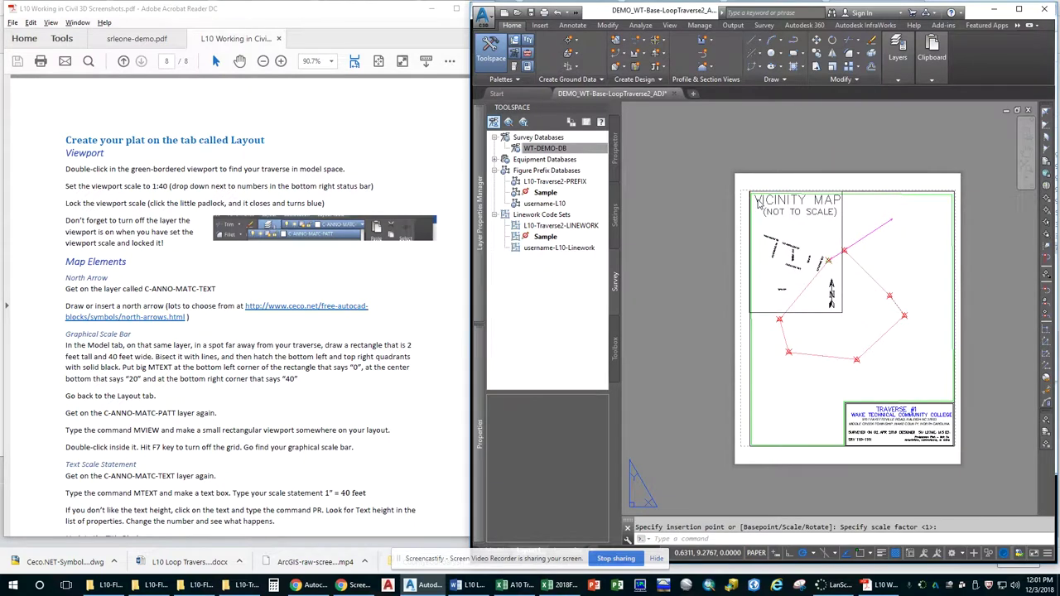
left_click(843, 283)
left_click(843, 313)
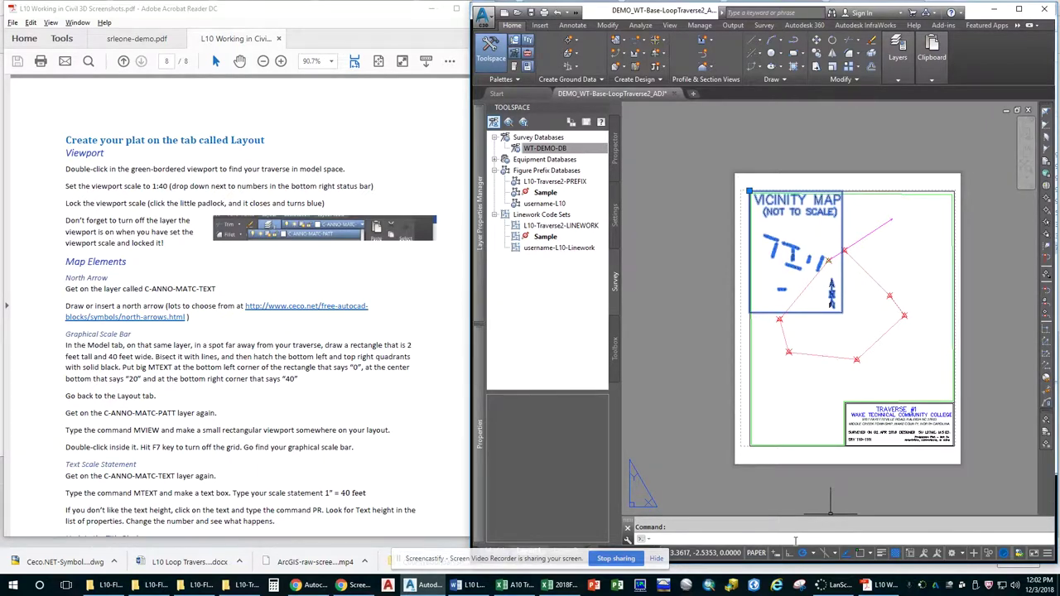
Scale the vicinity map down about its top-left corner, then open the ceco.net north arrow library.
key("Return")
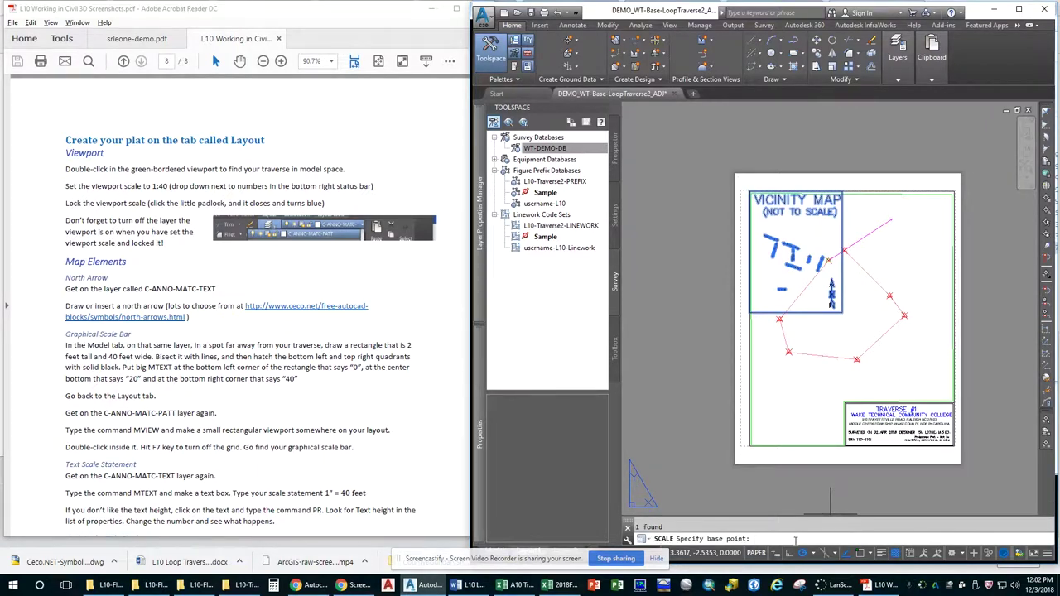
left_click(748, 191)
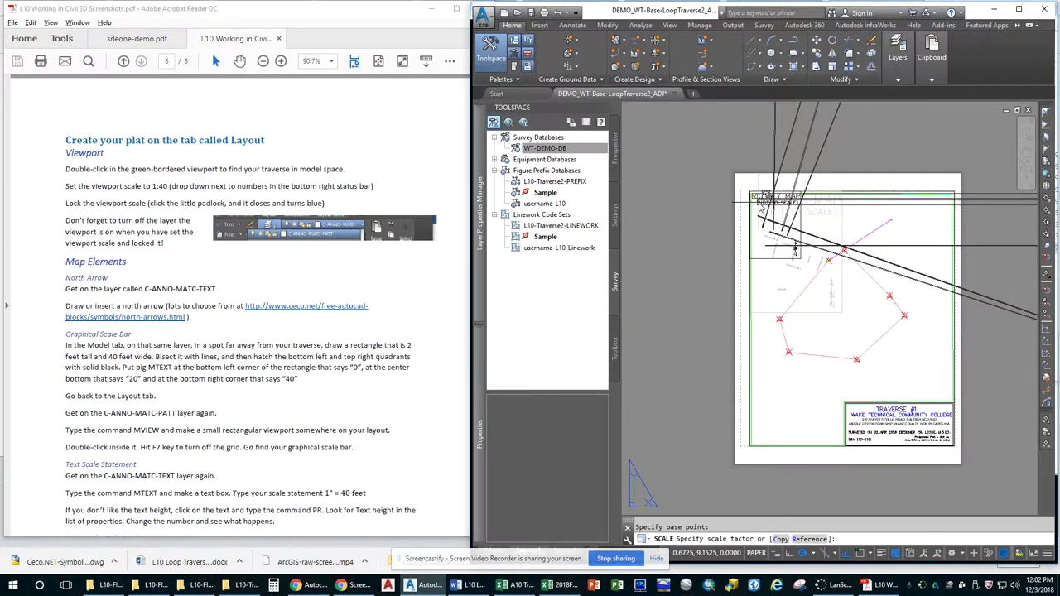
left_click(795, 249)
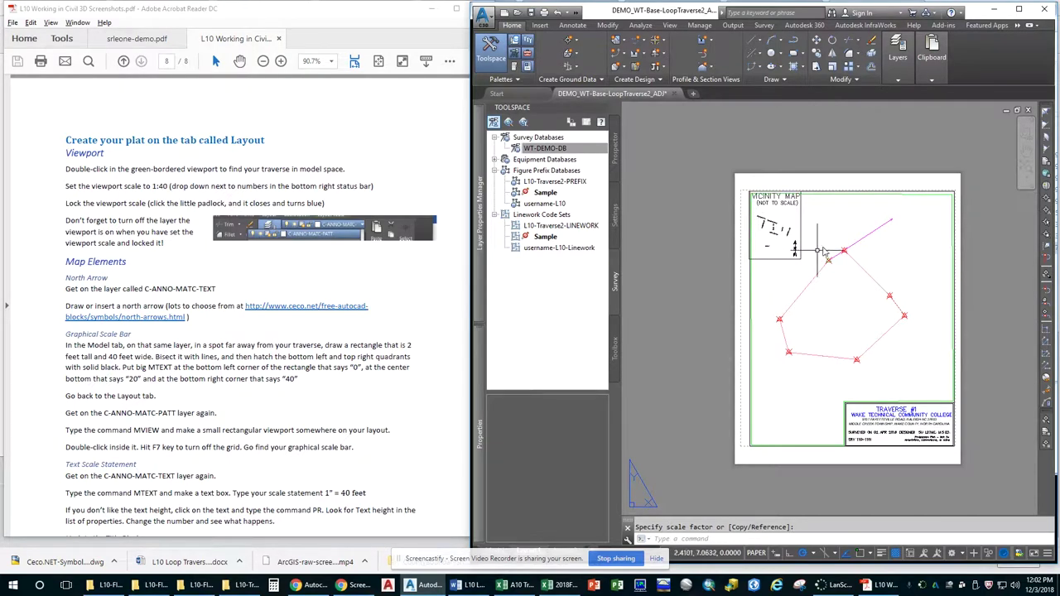
scroll(823, 249, "up", 4)
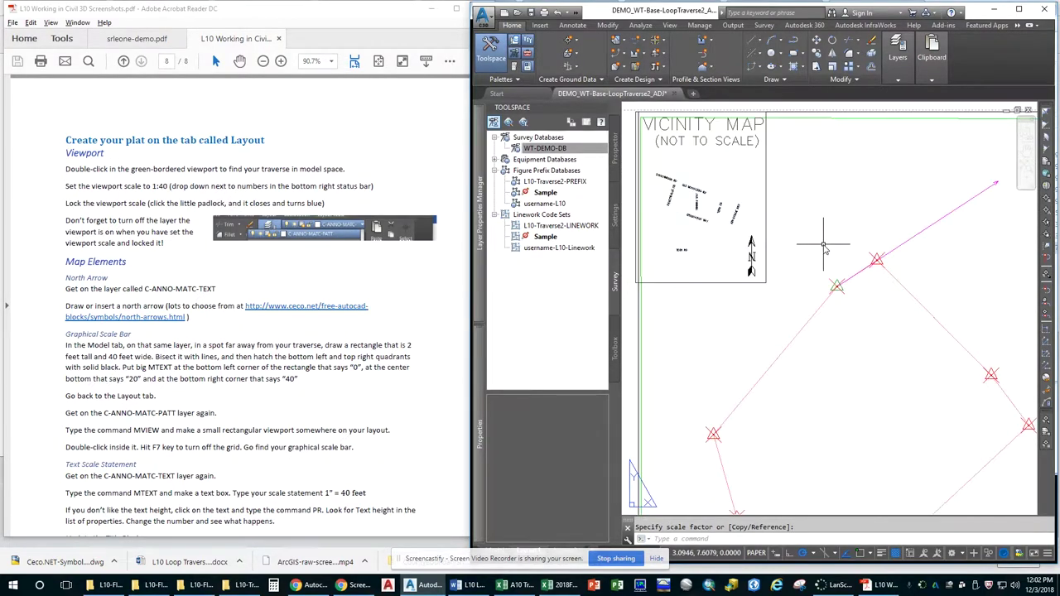
scroll(824, 248, "down", 2)
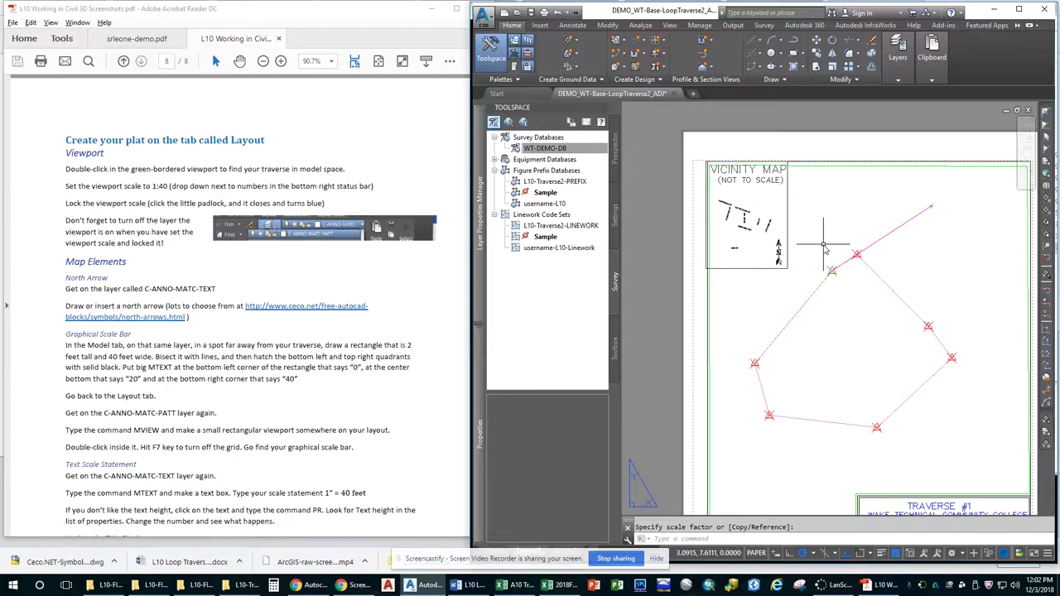
scroll(823, 248, "down", 2)
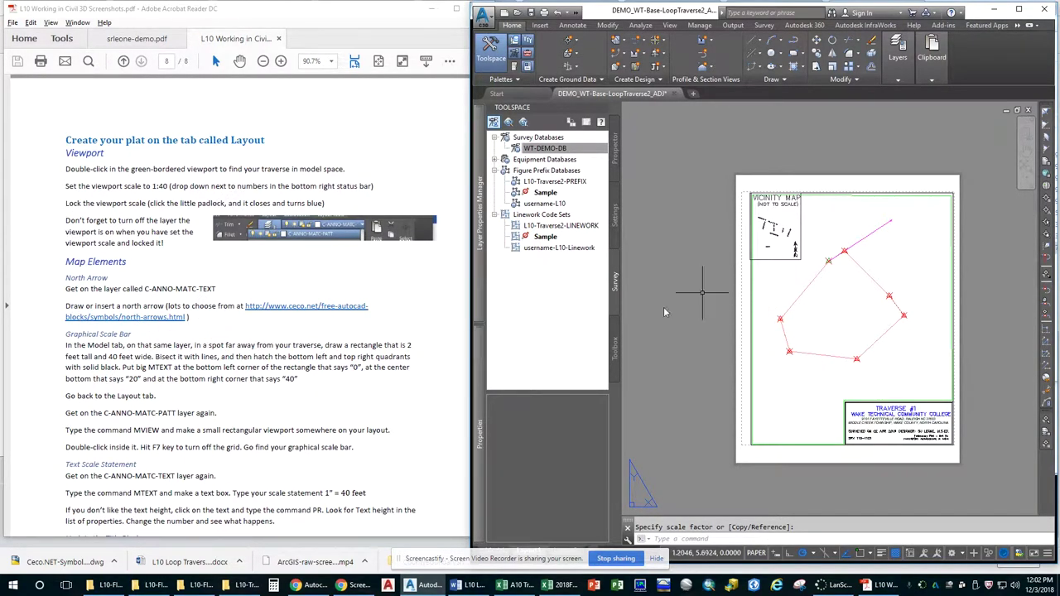
left_click(279, 311)
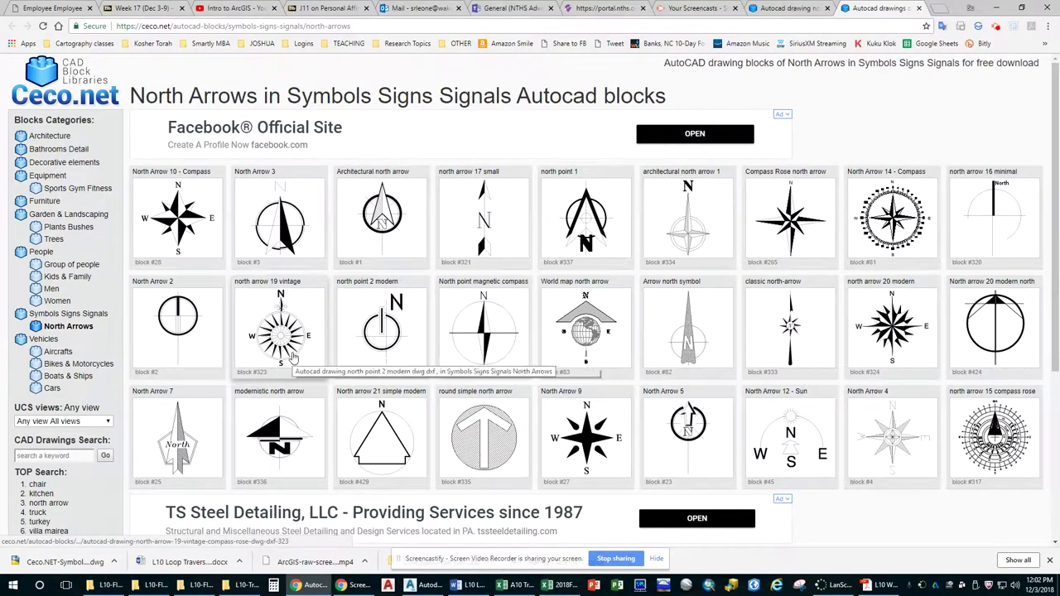
Open the North Arrow 3 block on Ceco.net and download its imperial DWG file.
left_click(282, 232)
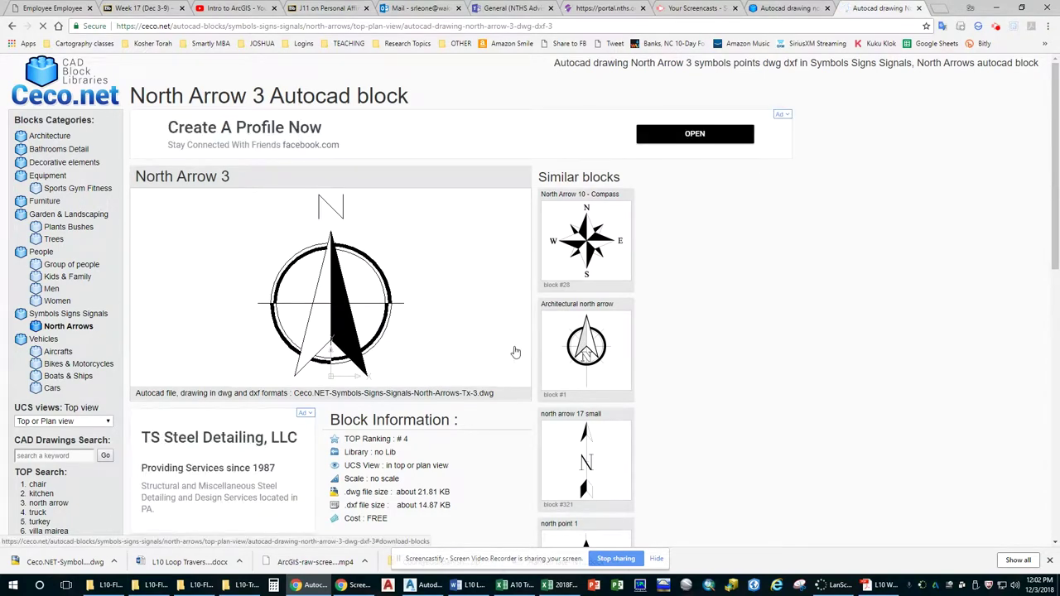
scroll(487, 456, "down", 3)
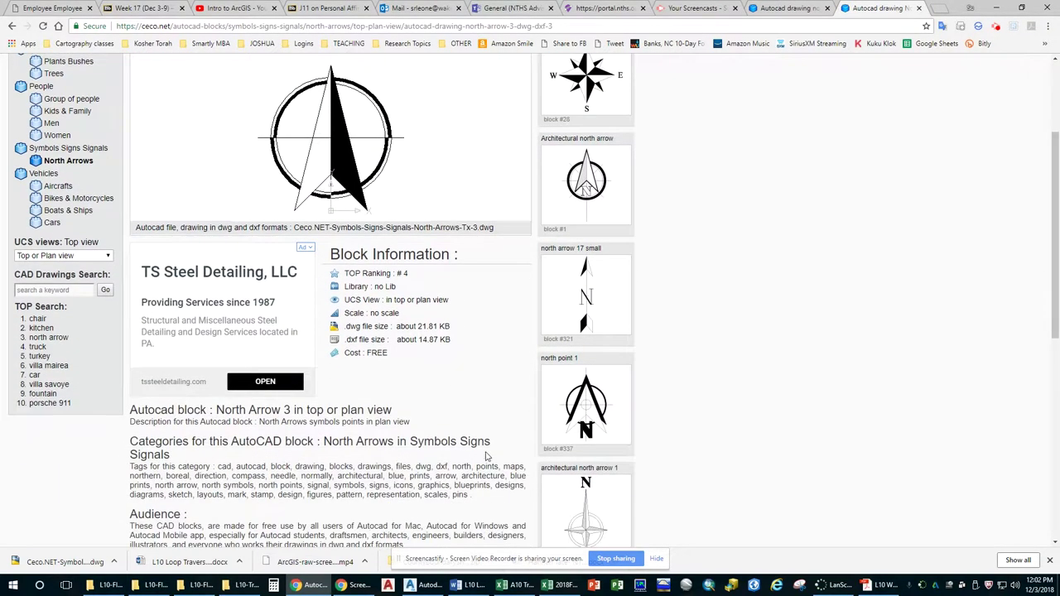
scroll(483, 405, "down", 6)
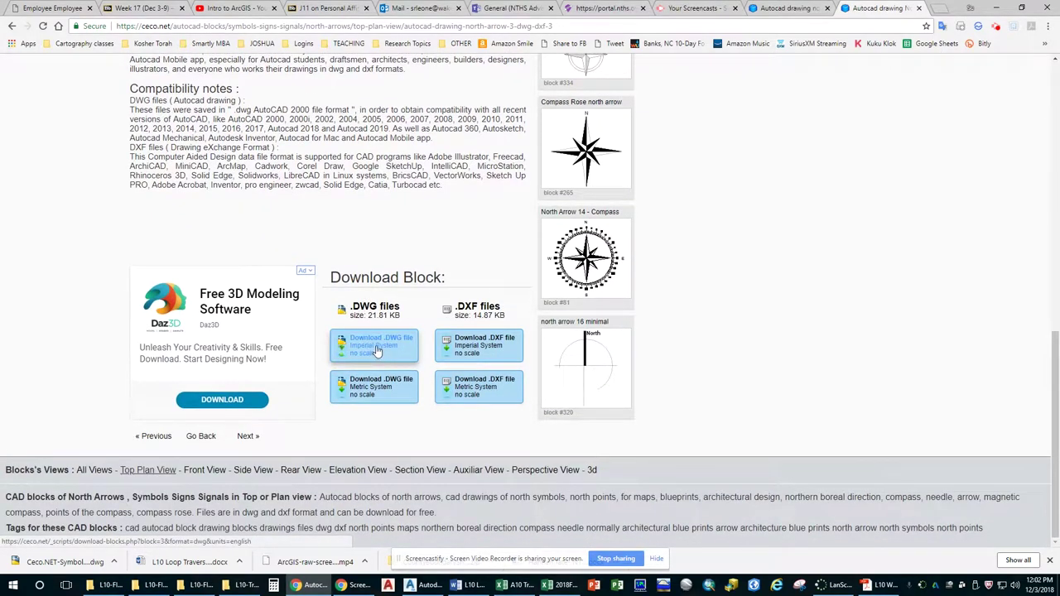
left_click(377, 350)
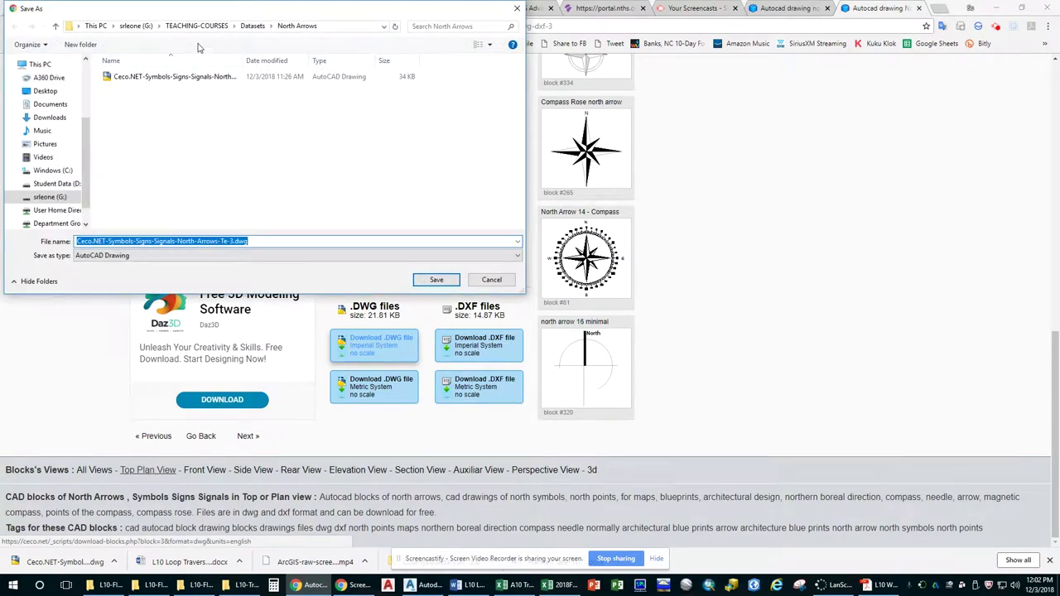
Save Ceco.NET-Symbols-Signs-Signals-North-Arrows-Te-3.dwg into the WT-DEMO-L10 DWG folder.
left_click(217, 26)
double_click(137, 111)
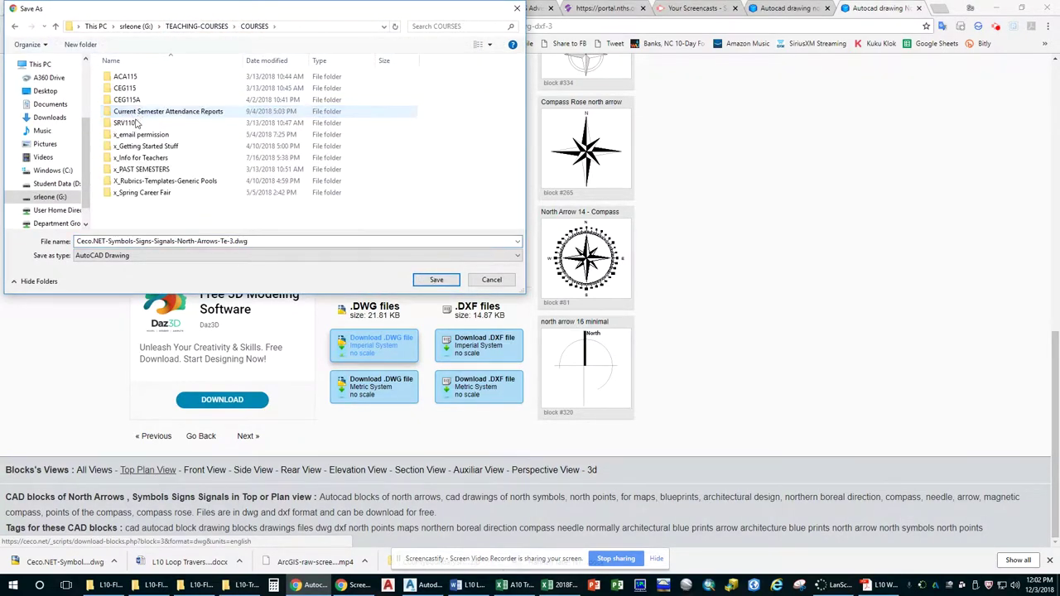
double_click(138, 122)
double_click(136, 122)
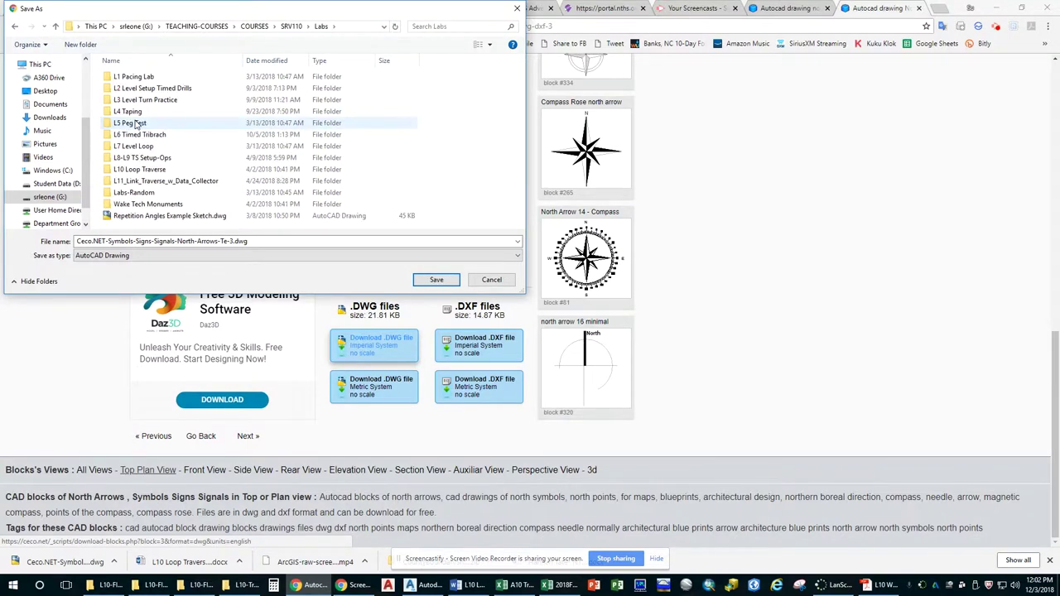
double_click(138, 169)
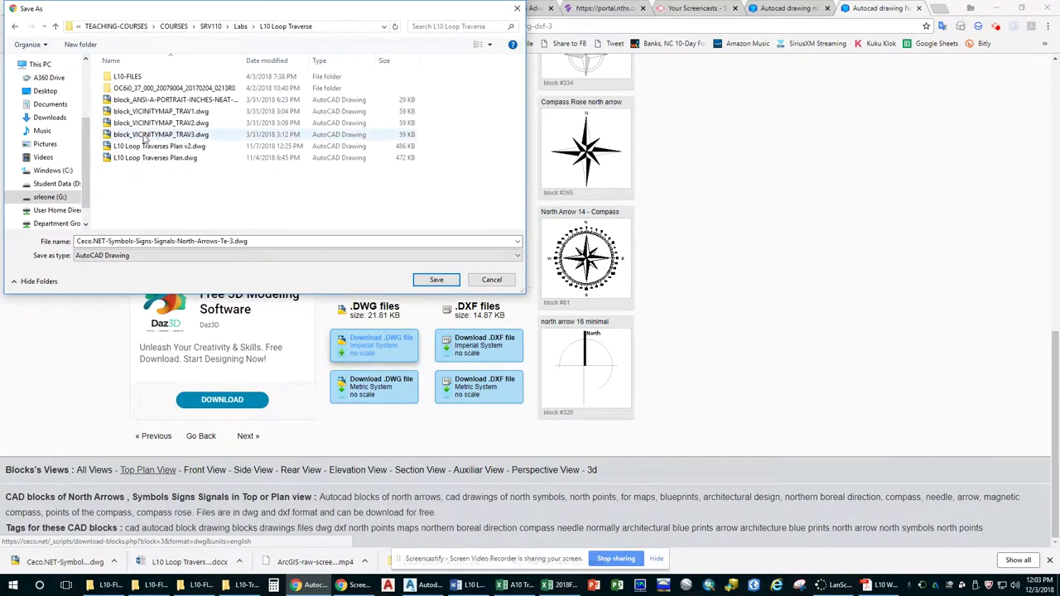
double_click(130, 77)
left_click(137, 78)
double_click(136, 77)
double_click(134, 77)
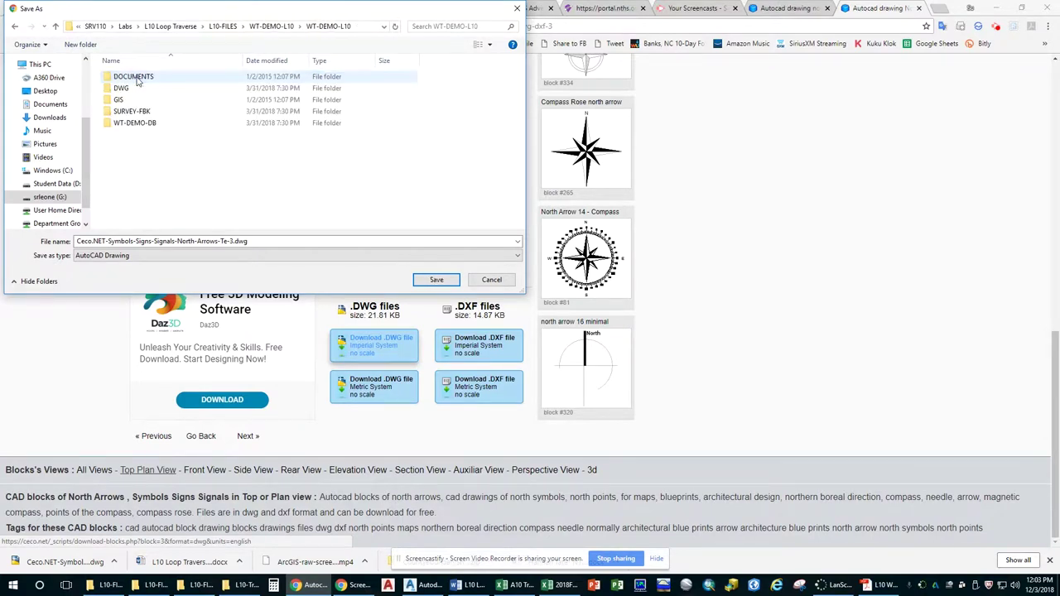
double_click(124, 88)
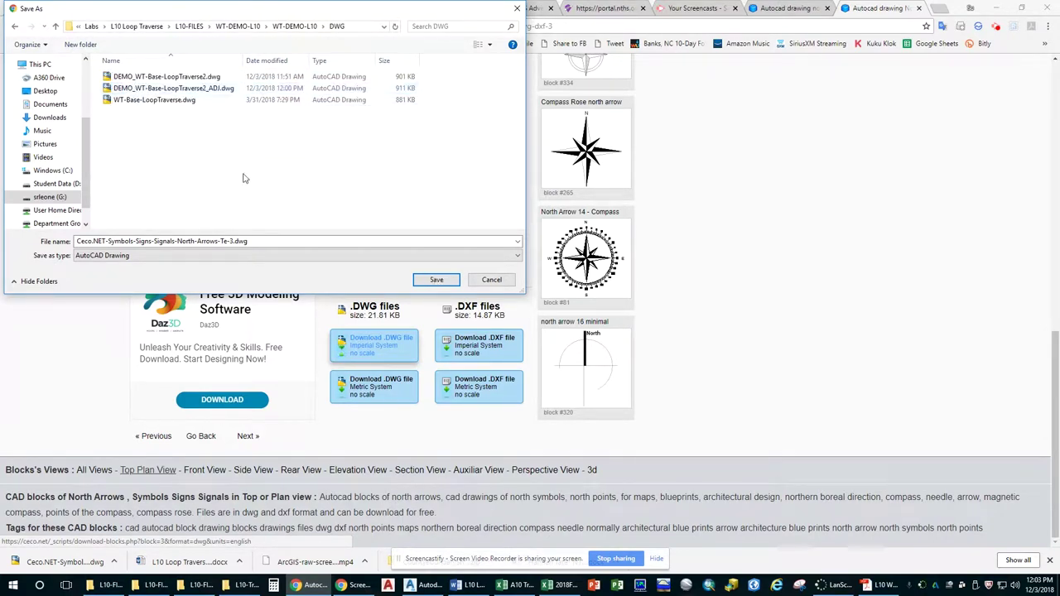
left_click(436, 280)
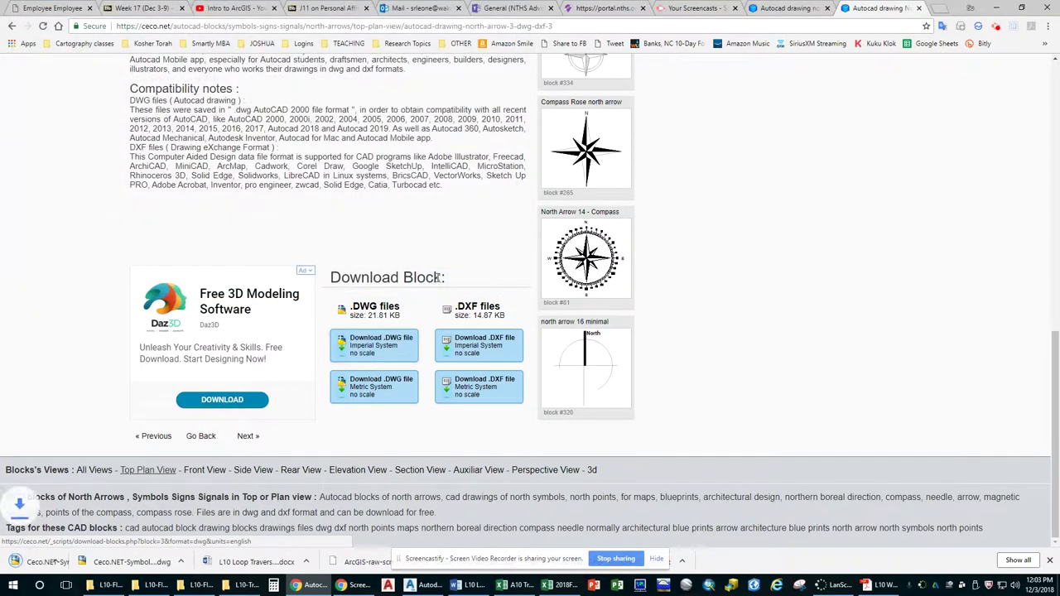
left_click(429, 585)
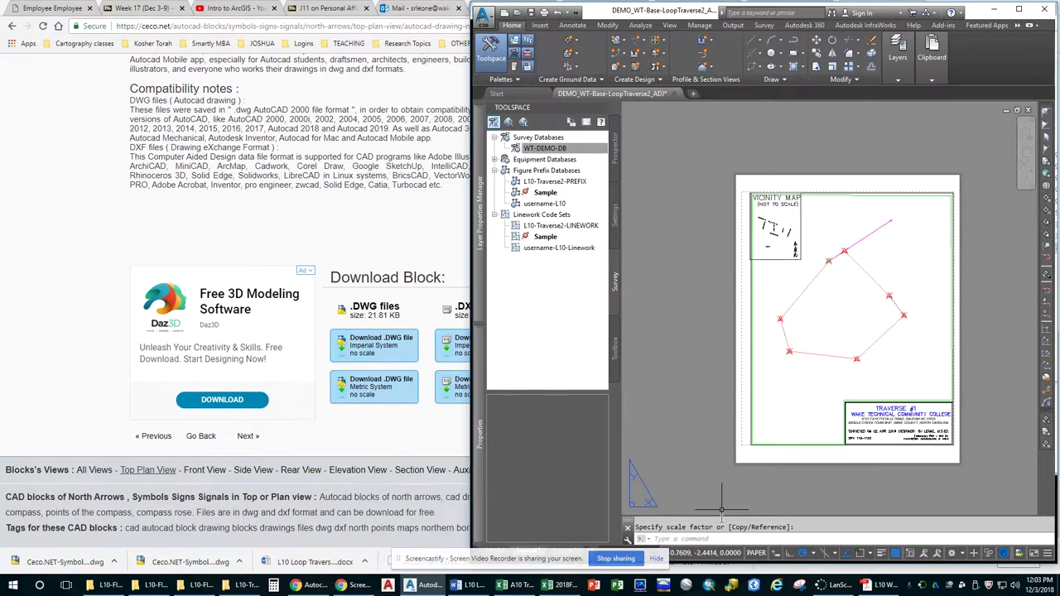
Run INSERT again and load the downloaded north arrow drawing from the DWG folder.
key("Return")
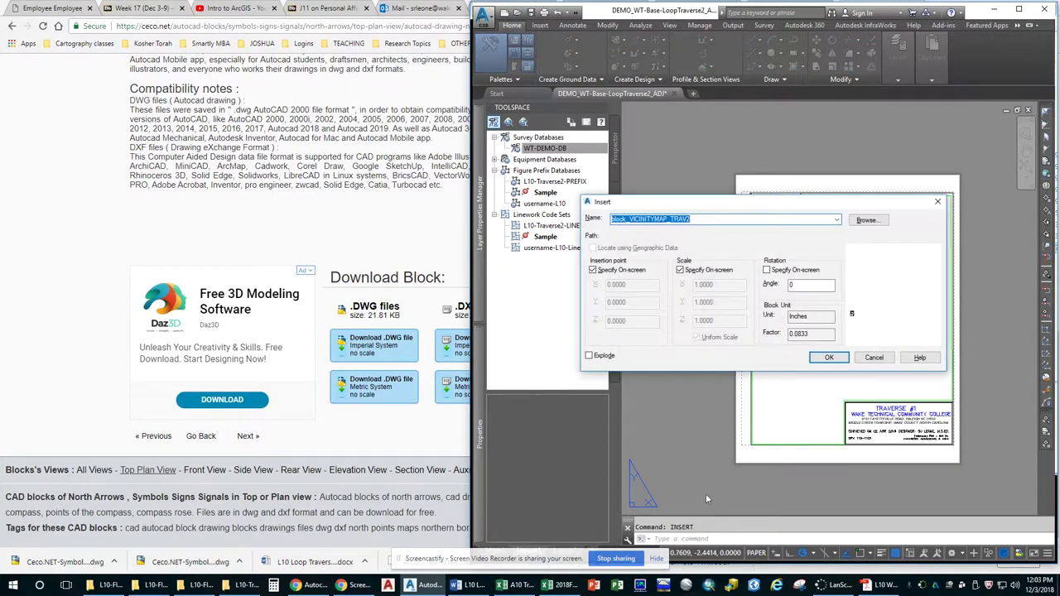
left_click(867, 220)
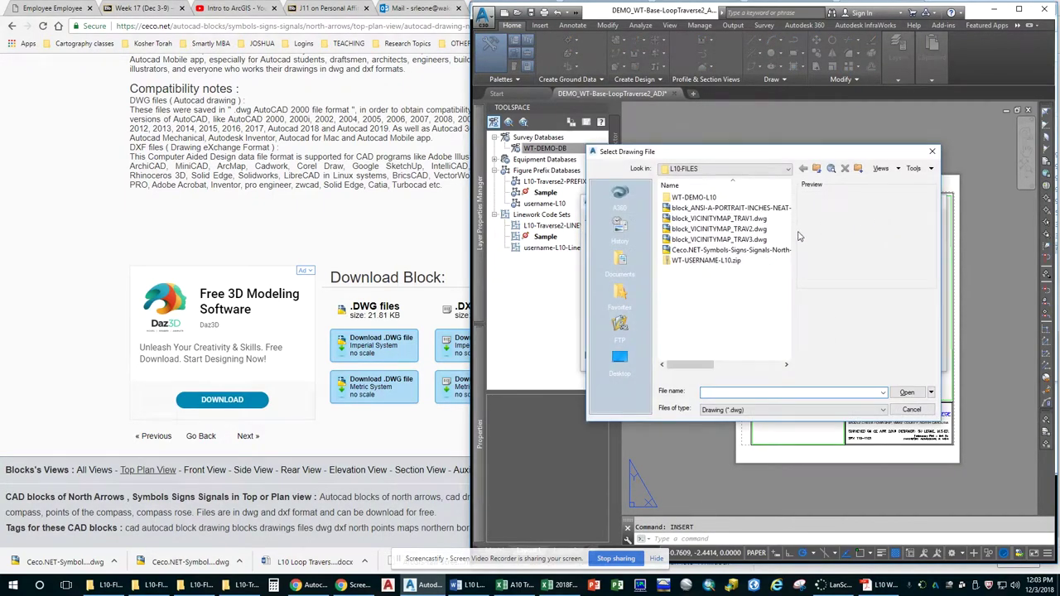
double_click(694, 197)
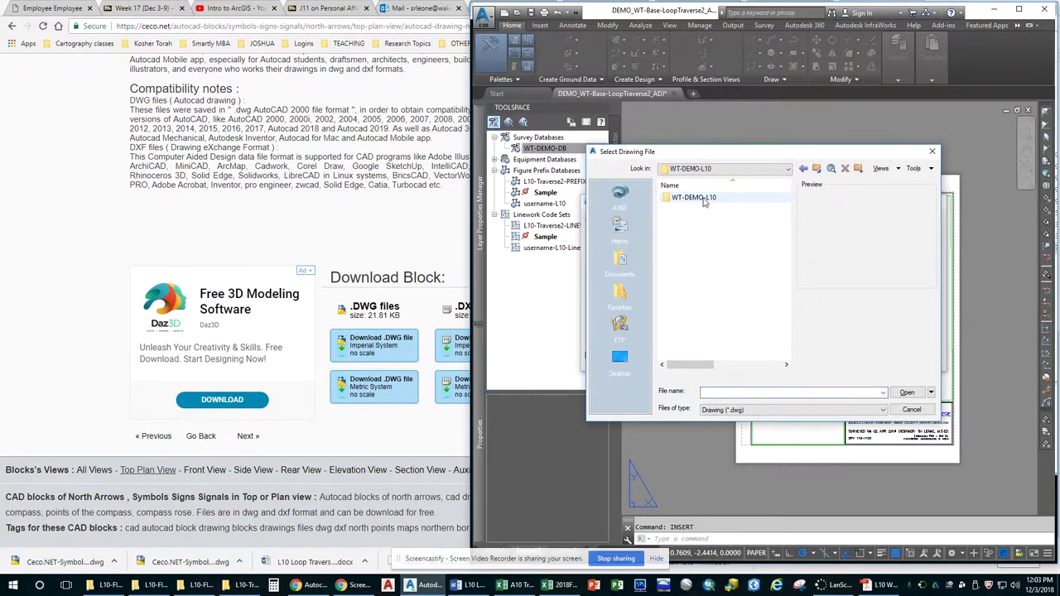
double_click(710, 207)
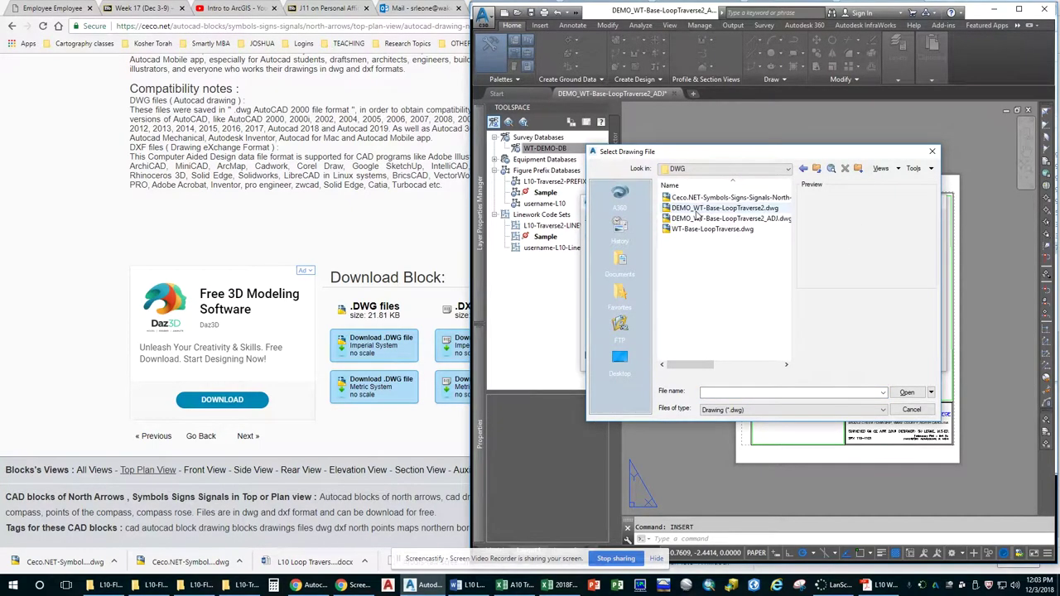
left_click(717, 200)
left_click(717, 199)
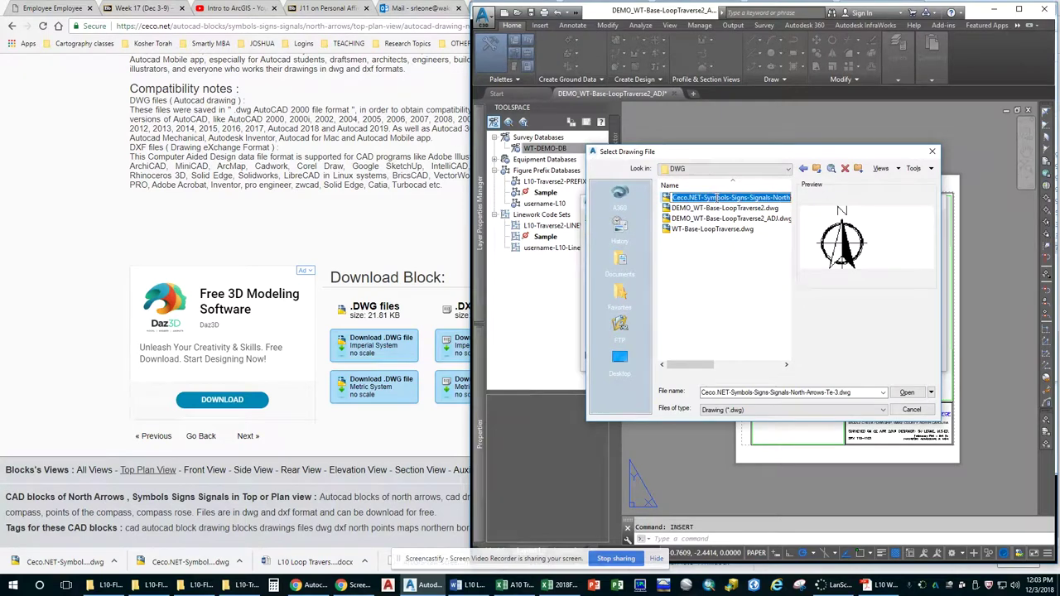
left_click(799, 286)
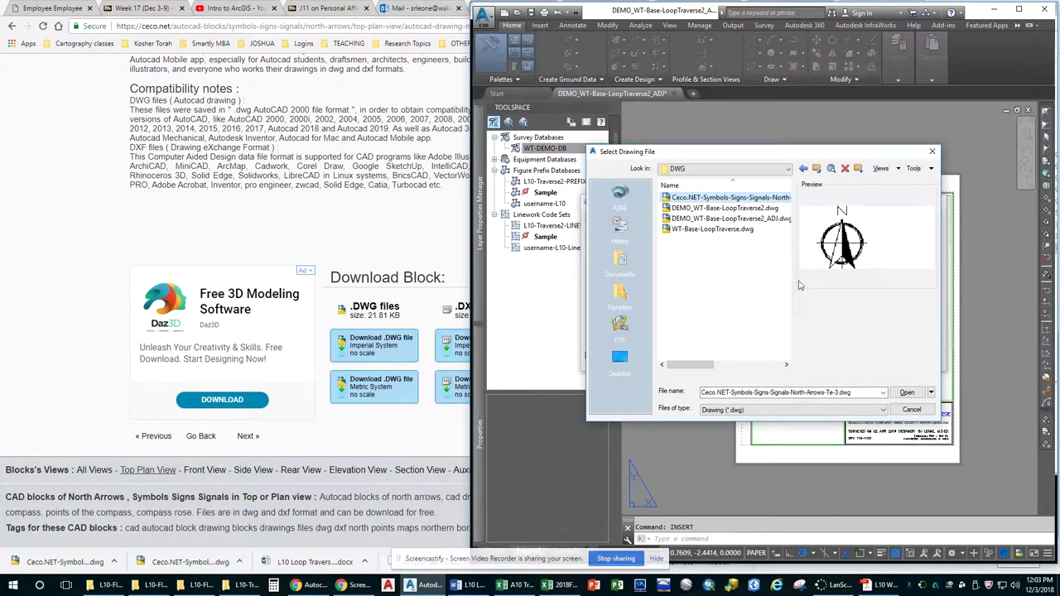
left_click(905, 392)
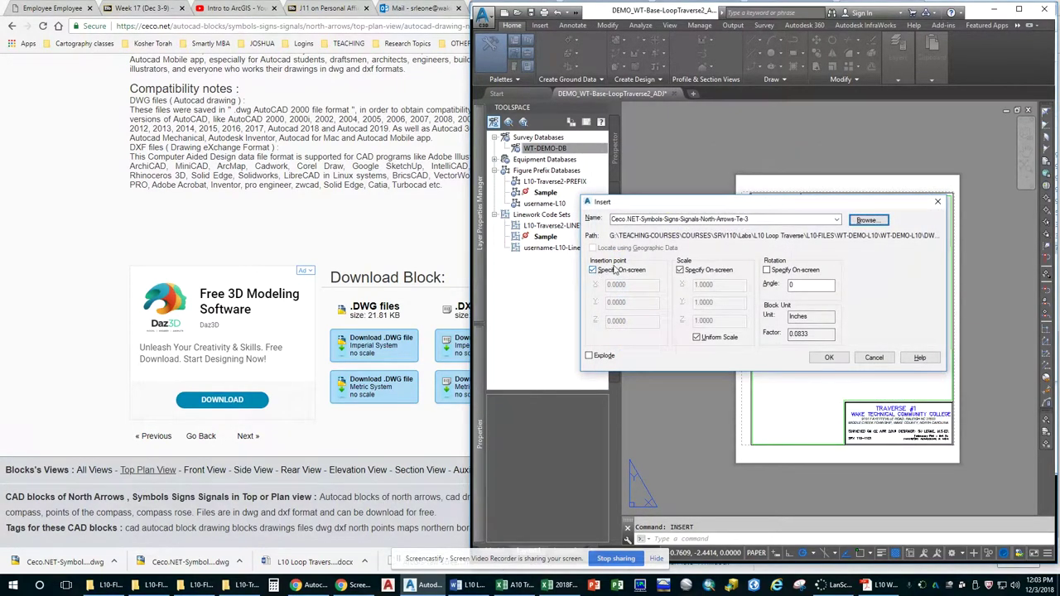
left_click(829, 357)
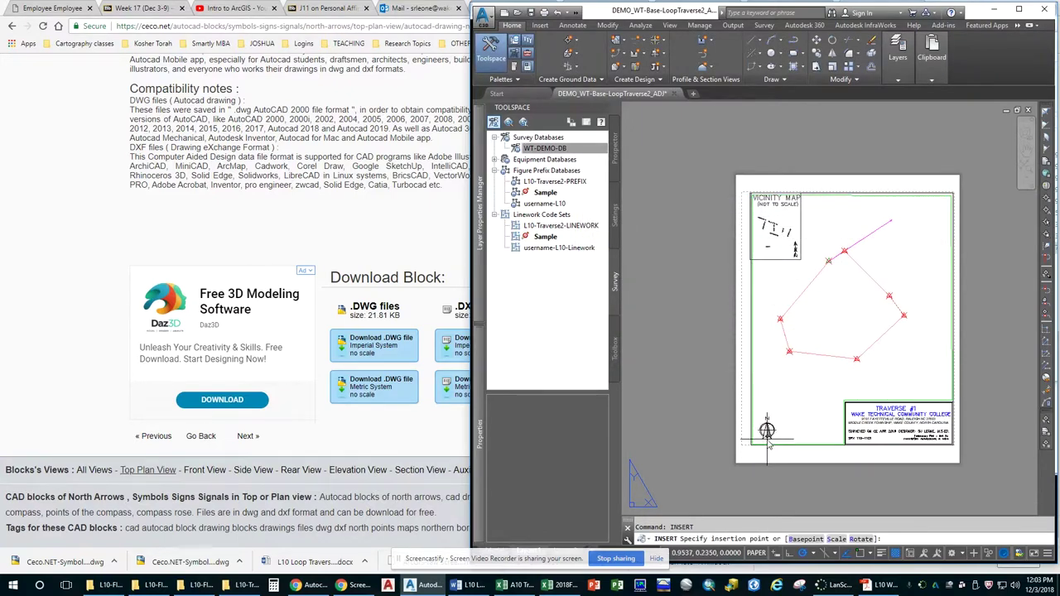
Place the north arrow at the sheet's lower left beside the title block and accept its scale.
left_click(767, 439)
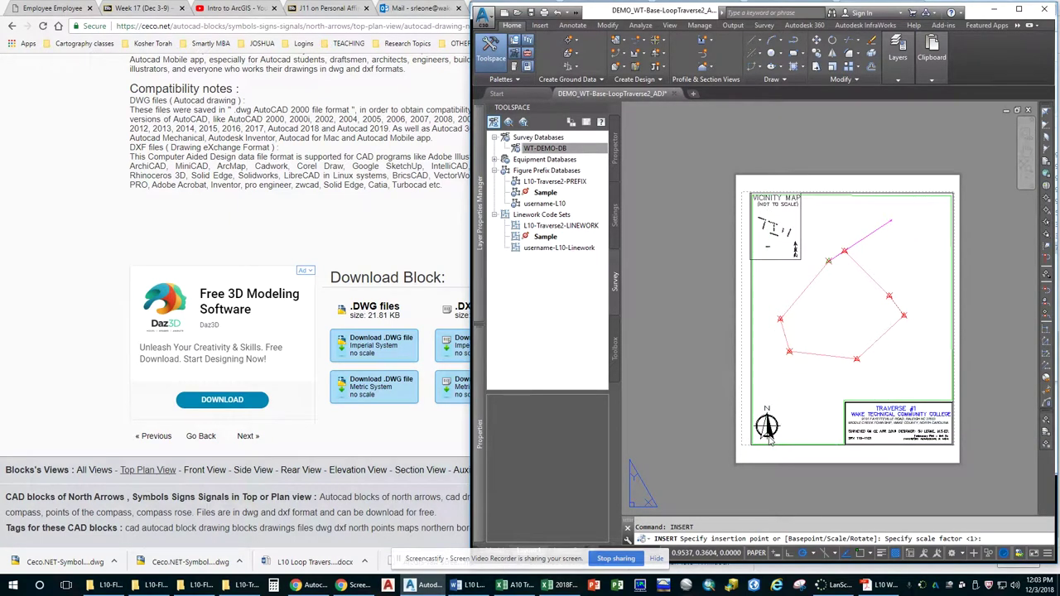
left_click(769, 429)
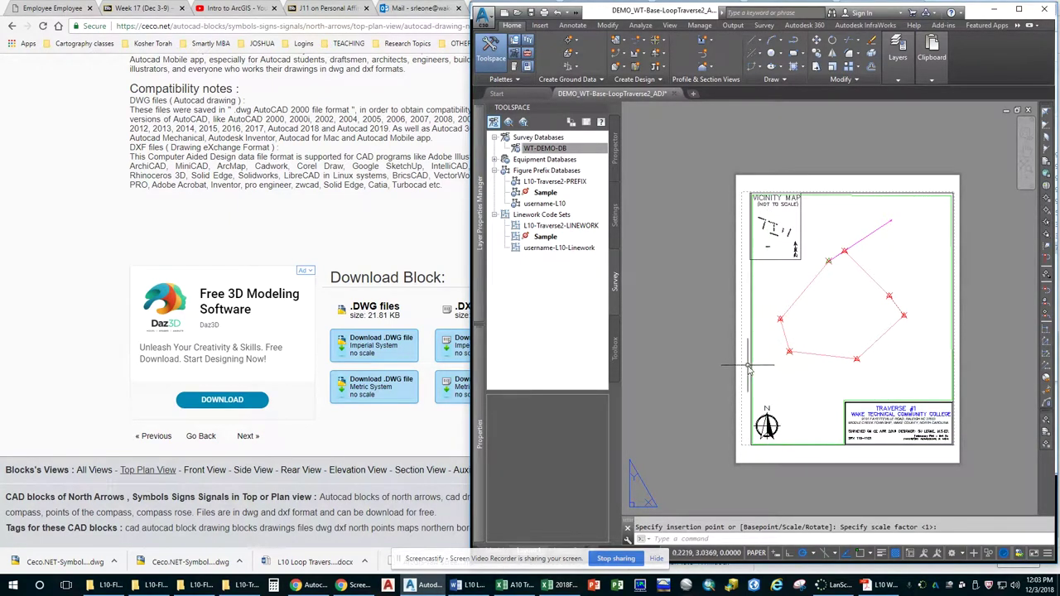
left_click(867, 585)
scroll(226, 400, "down", 2)
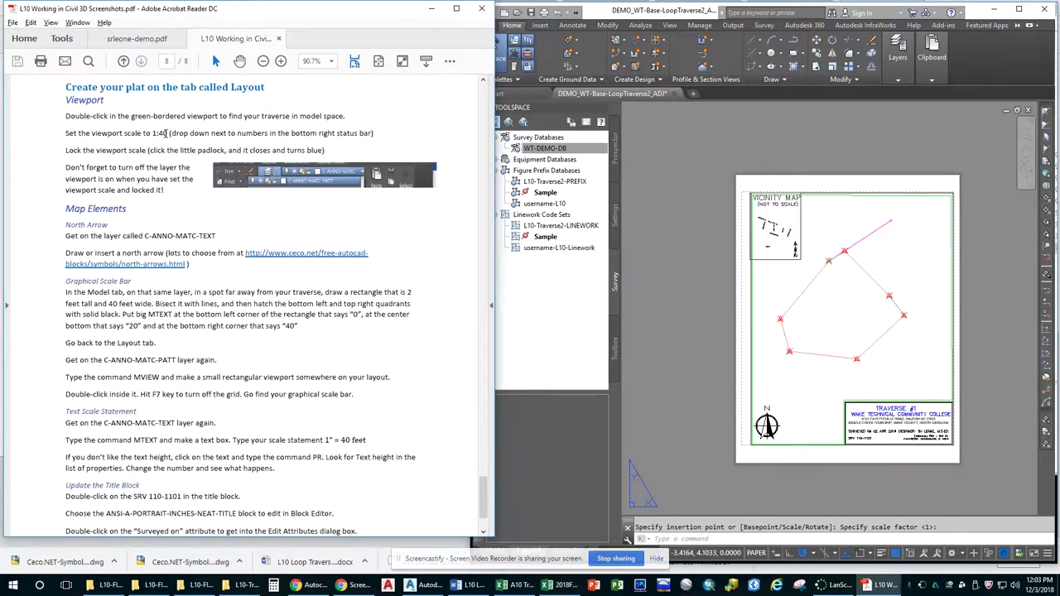
Step the viewport scale through 1" = 40', 80' and 100' to 1" = 150', recentre and lock it.
double_click(829, 313)
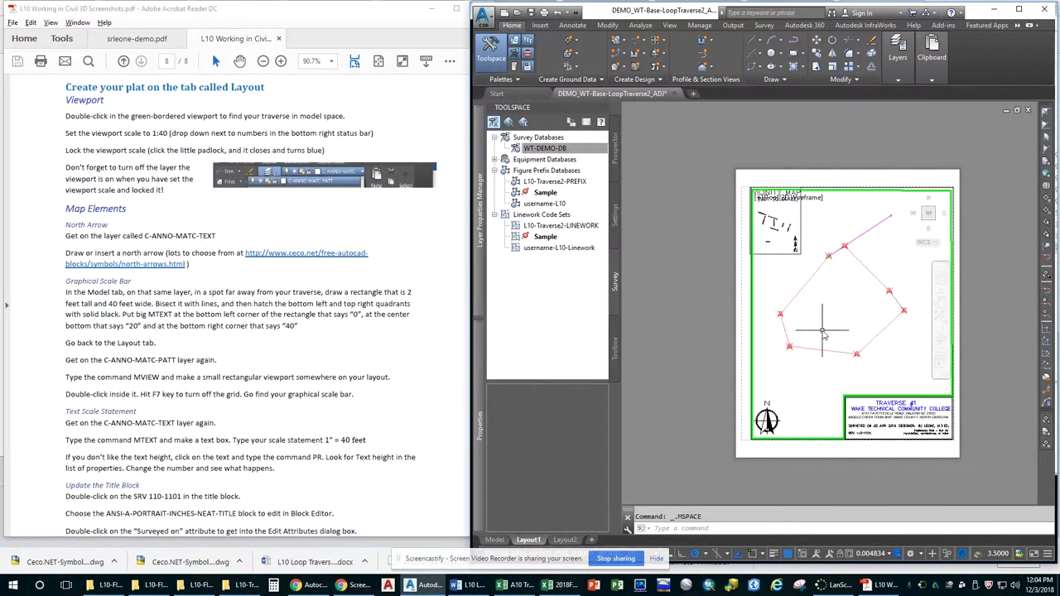
left_click(874, 554)
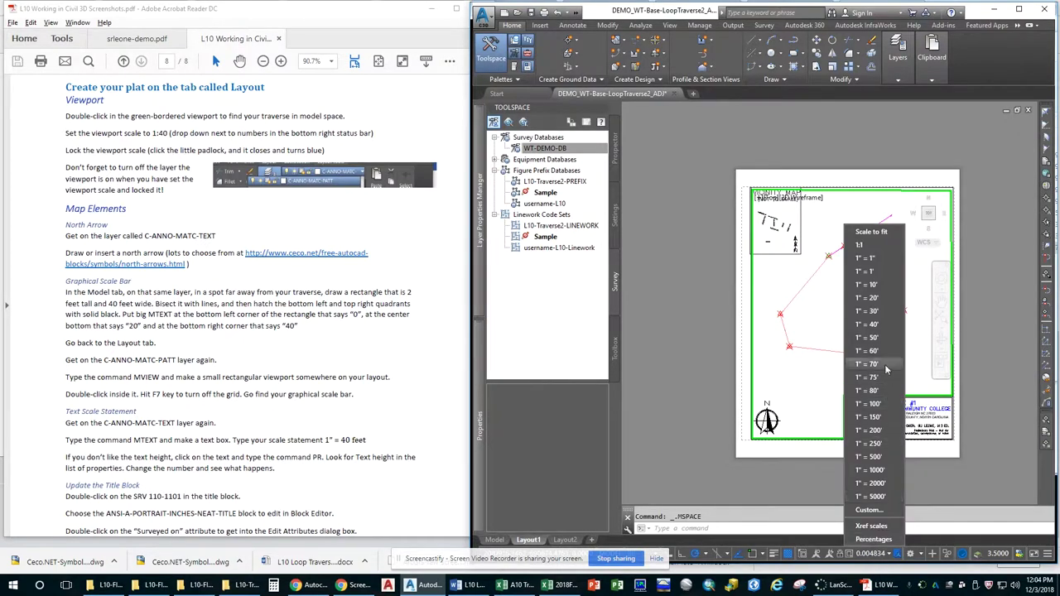
left_click(867, 323)
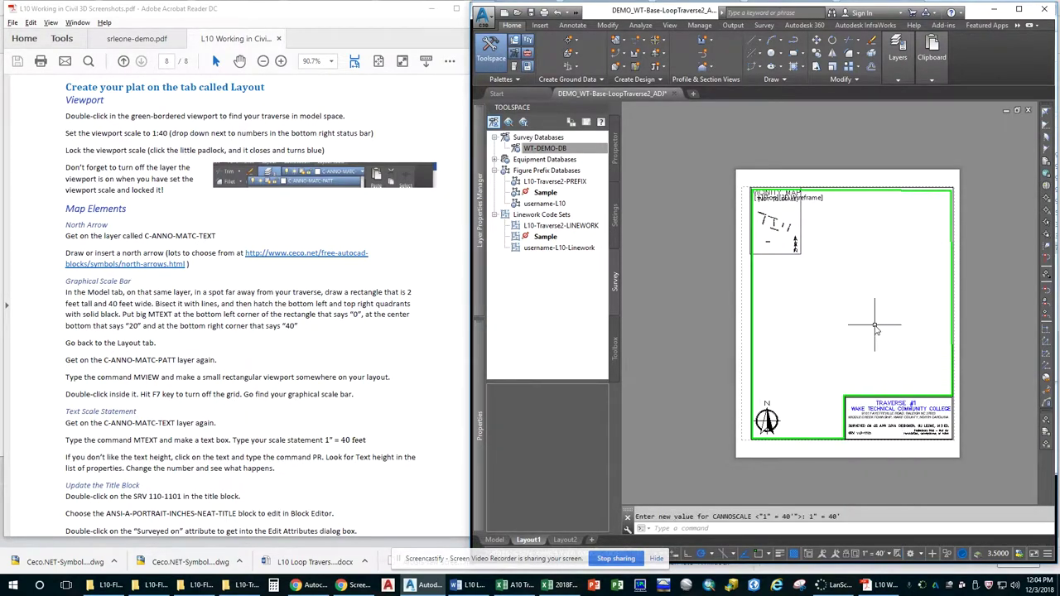
left_click(881, 553)
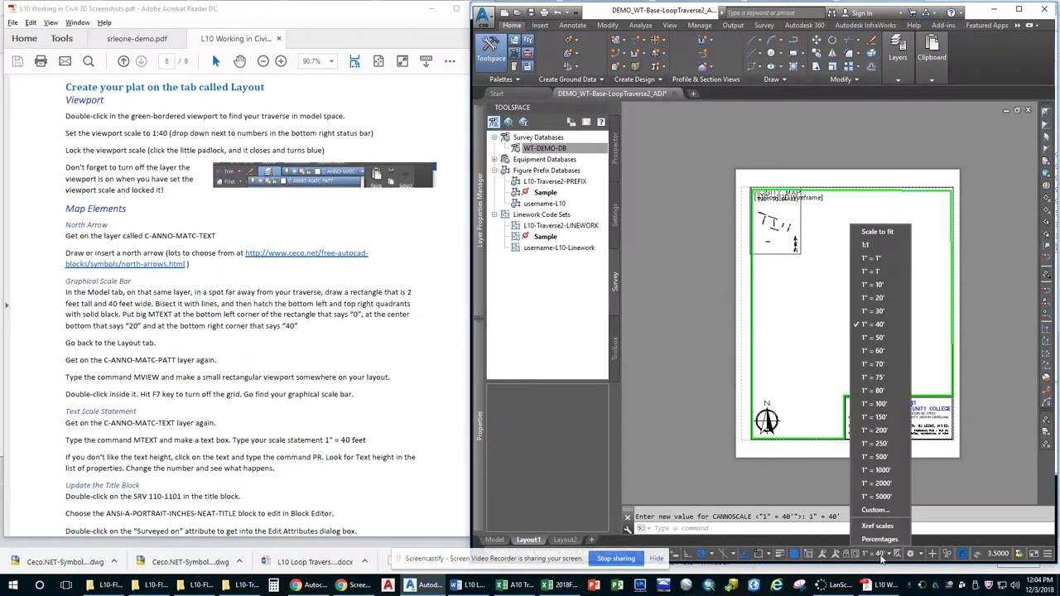
left_click(876, 391)
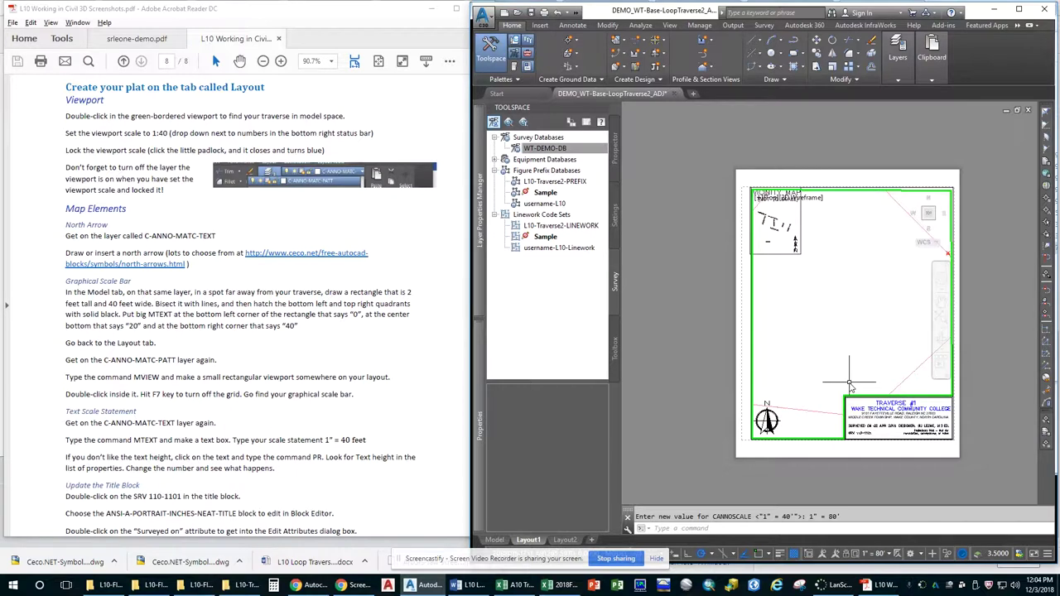
left_click(880, 554)
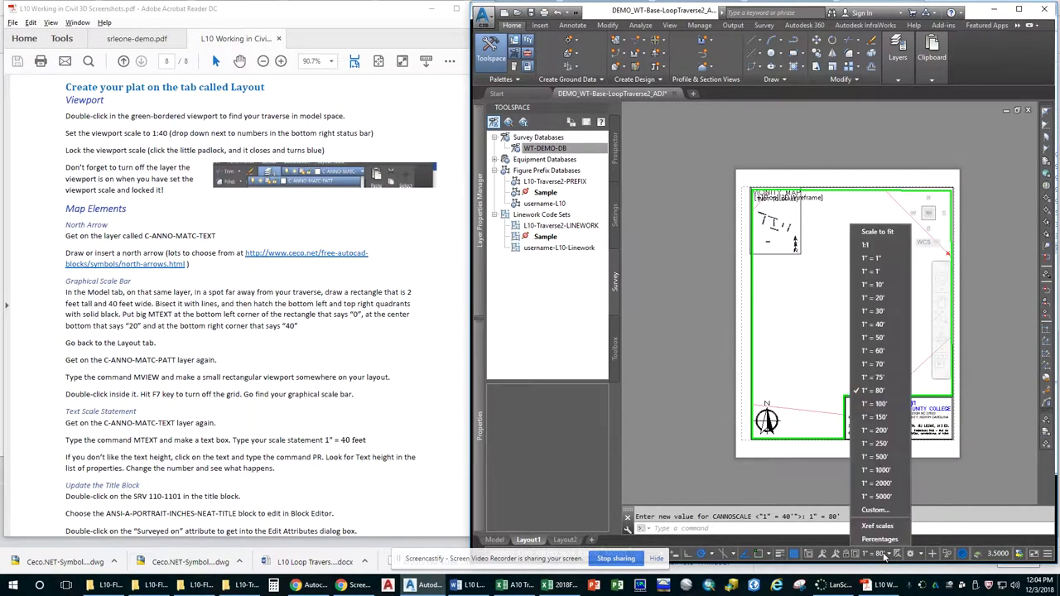
left_click(876, 404)
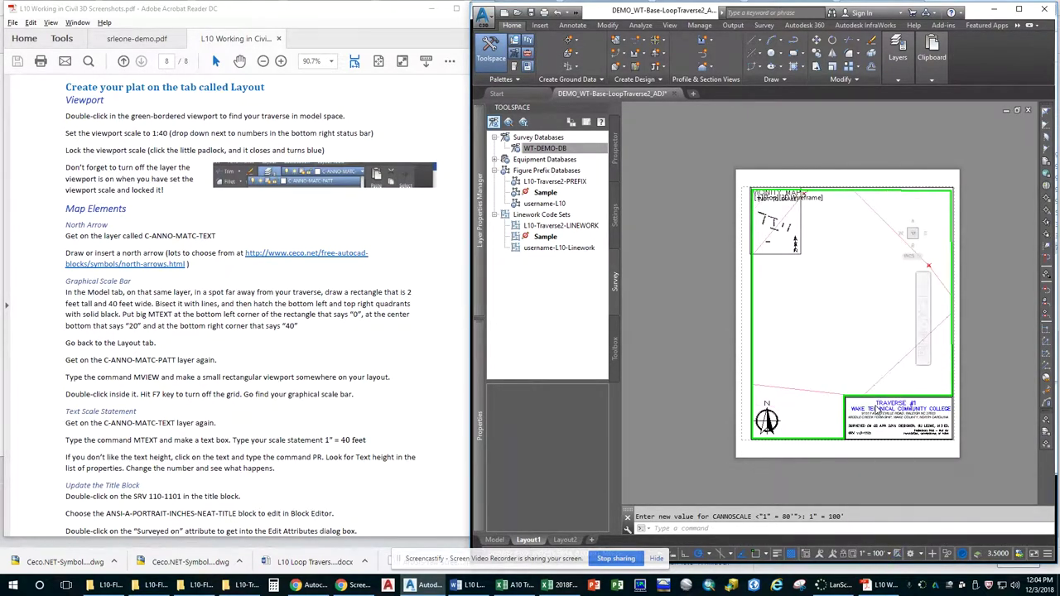
left_click(877, 553)
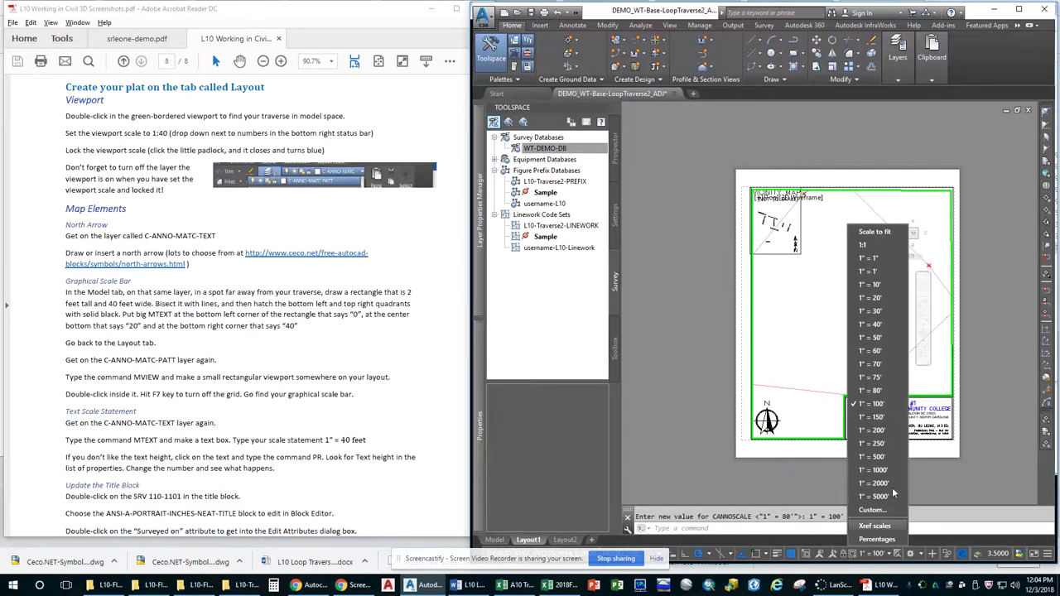
left_click(880, 418)
middle_click_drag(821, 292, 838, 326)
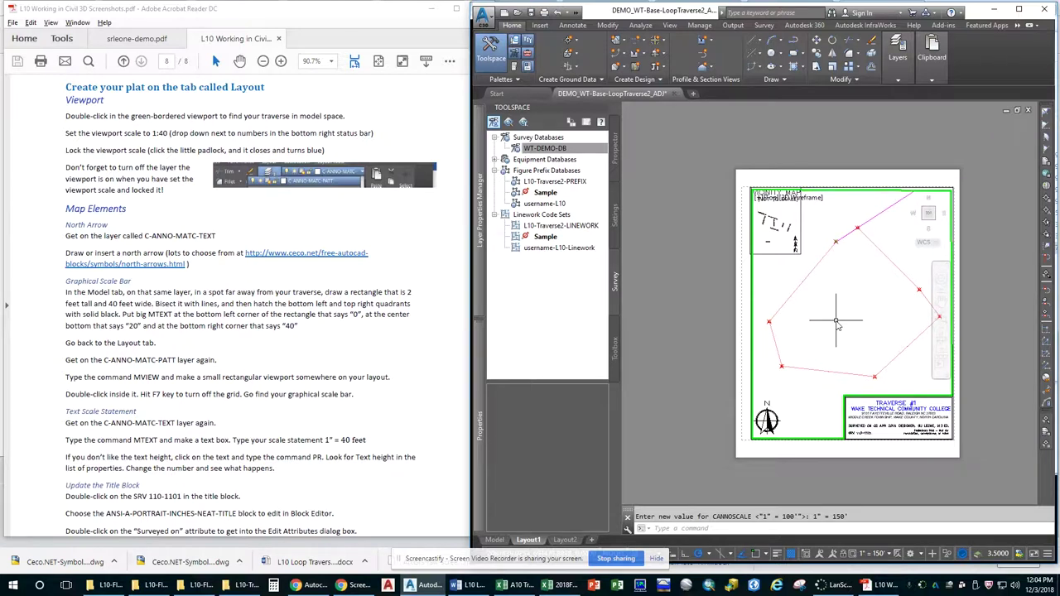
left_click(845, 556)
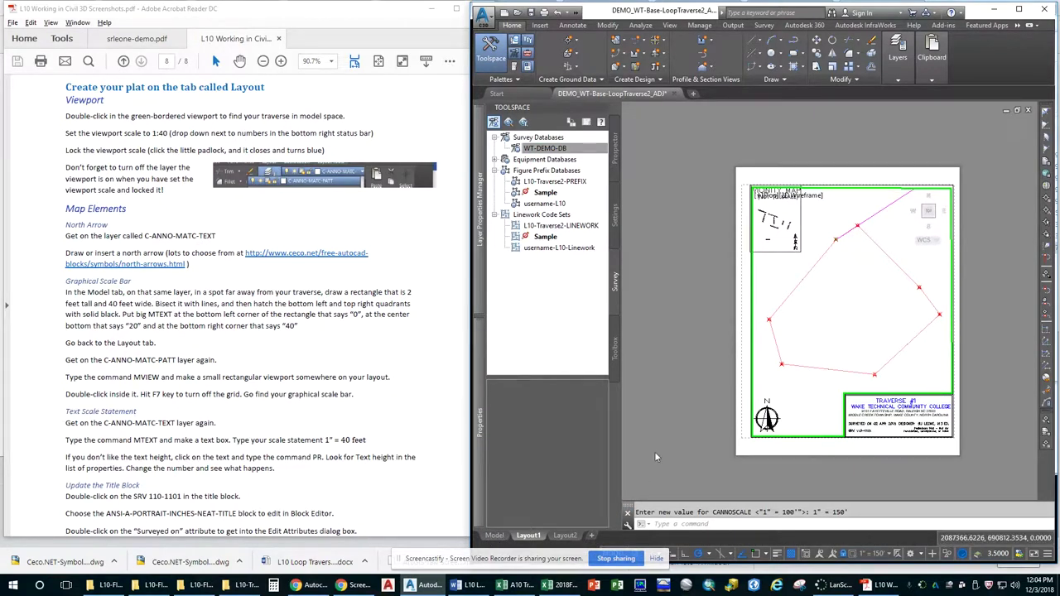
Save the drawing and move to model space, panning the traverse aside to clear room.
key("ctrl+s")
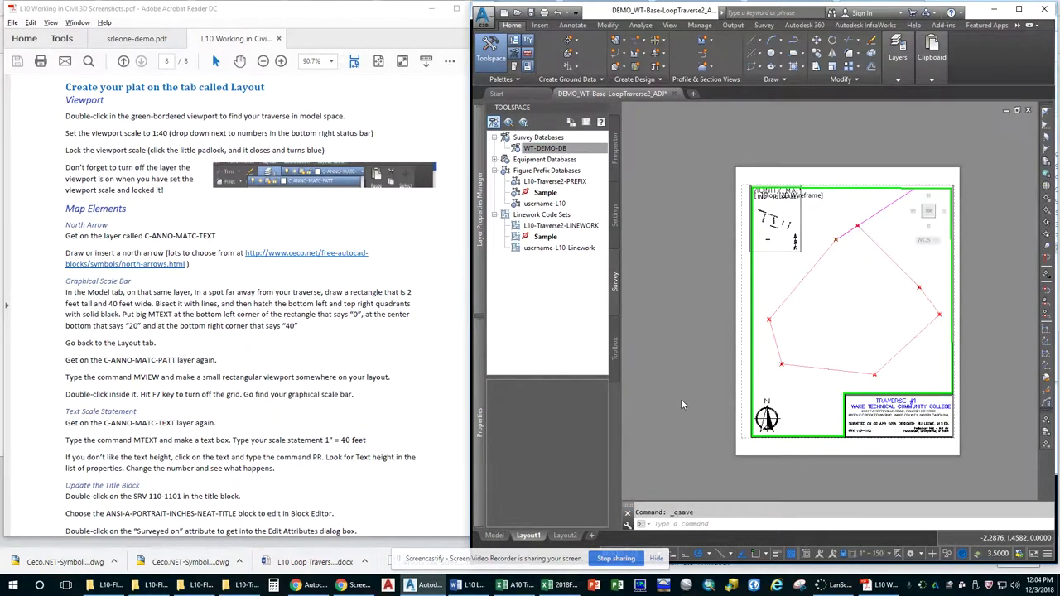
double_click(700, 334)
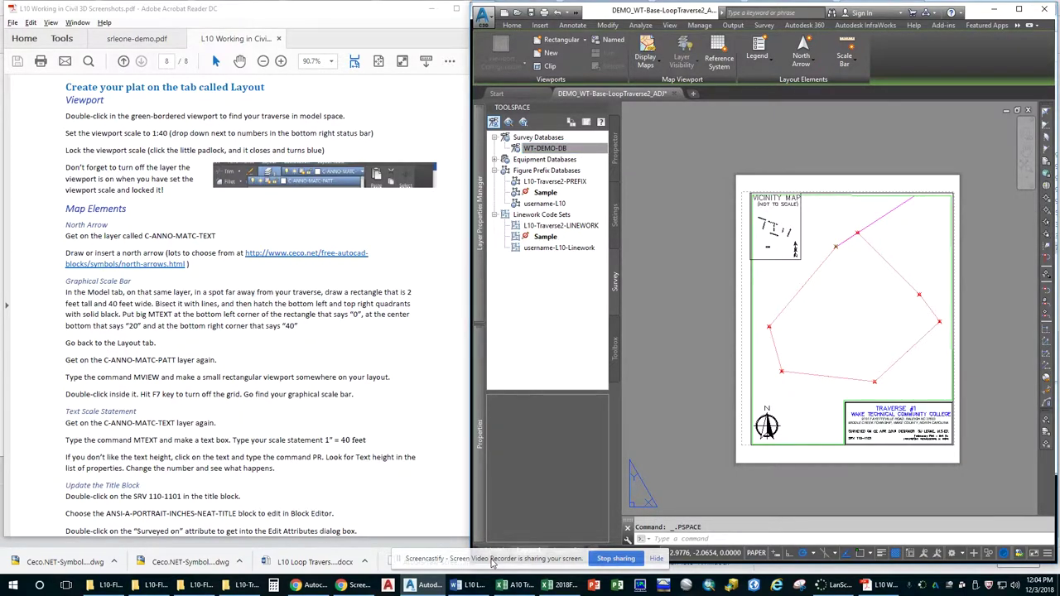
left_click_drag(492, 555, 273, 507)
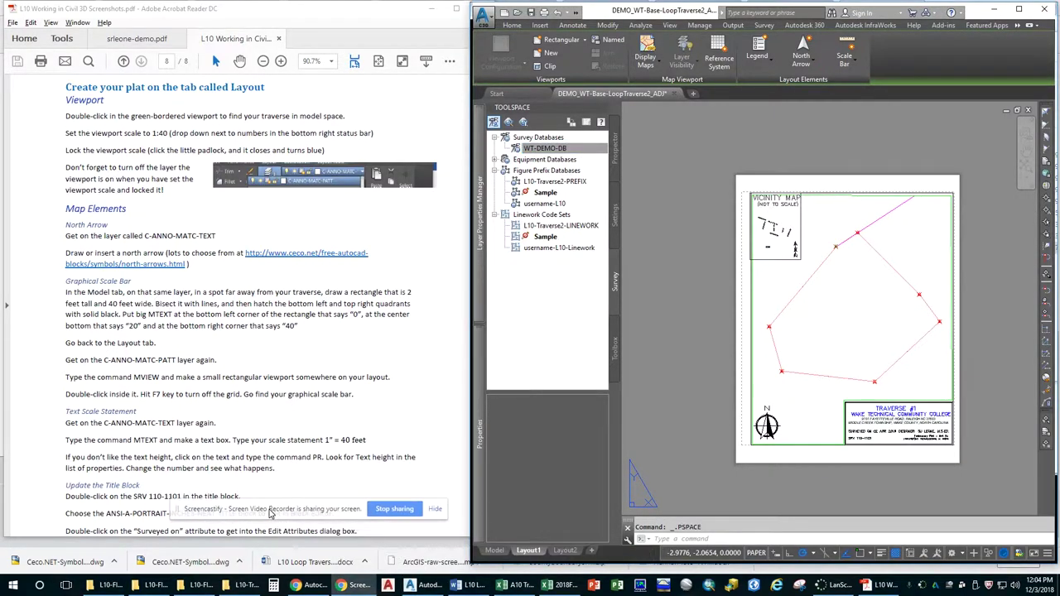
left_click(494, 551)
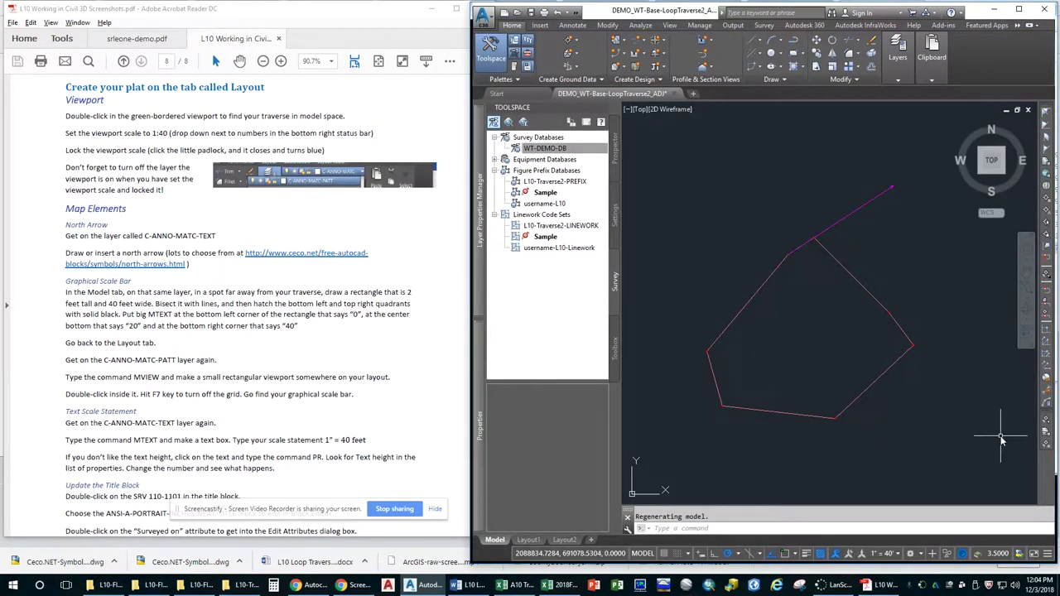
middle_click_drag(1000, 439, 752, 436)
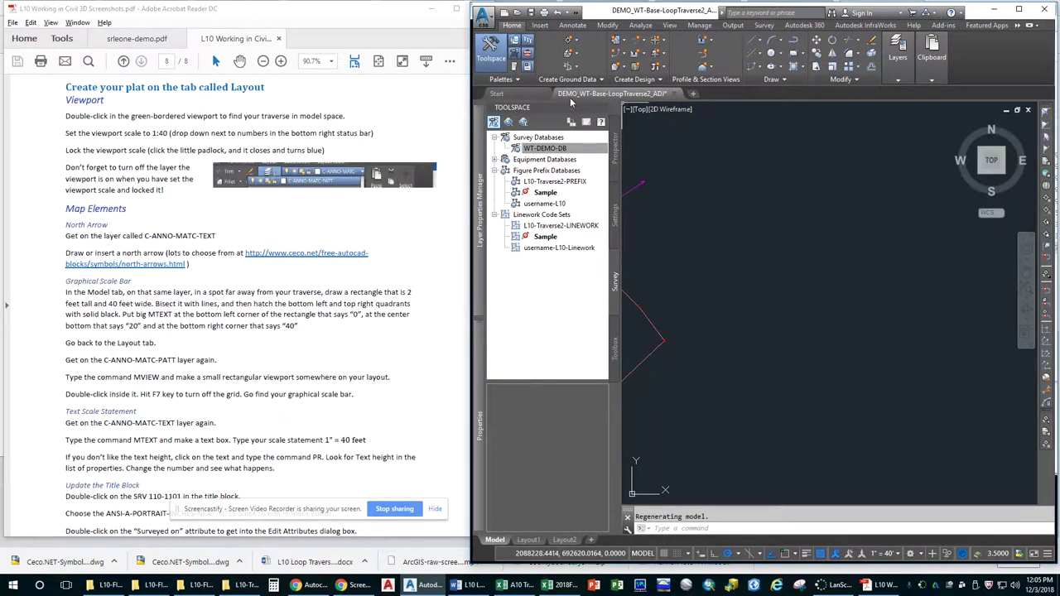
Draw a 150 by 7.5 rectangle in empty space beside the traverse.
left_click(794, 55)
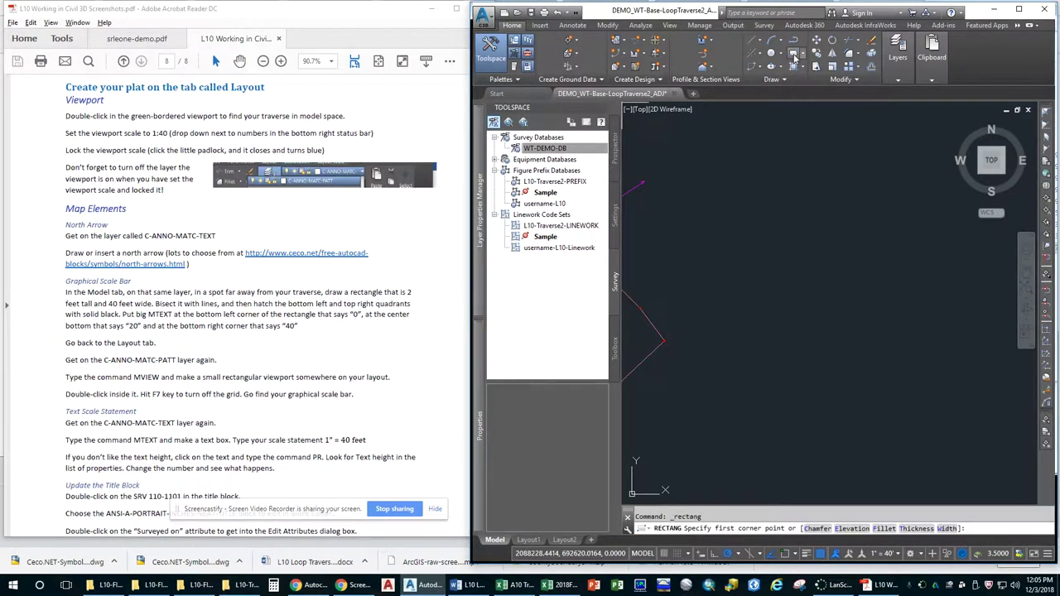
left_click(810, 328)
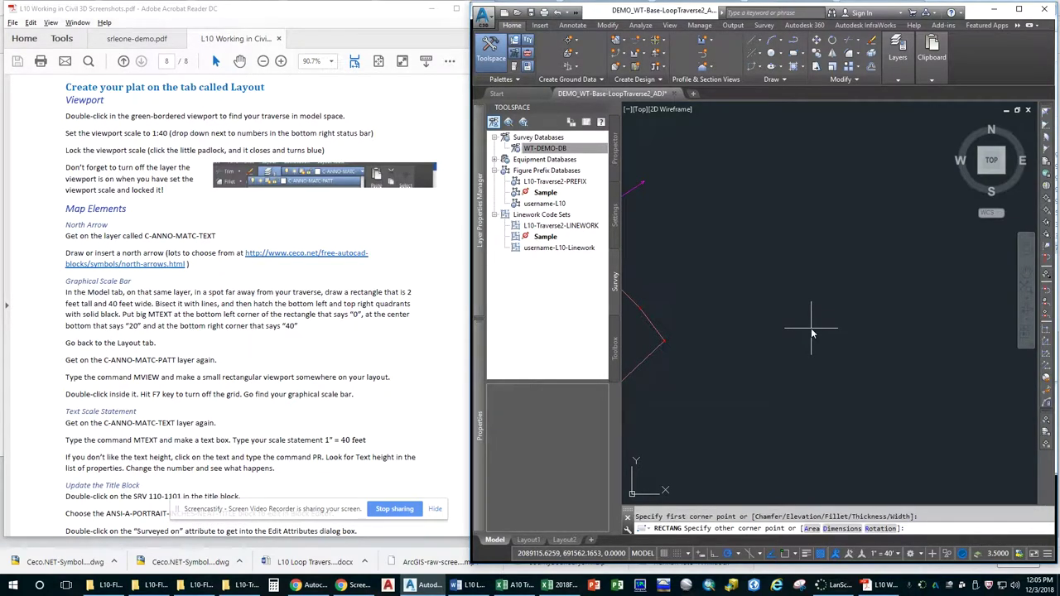
left_click(831, 530)
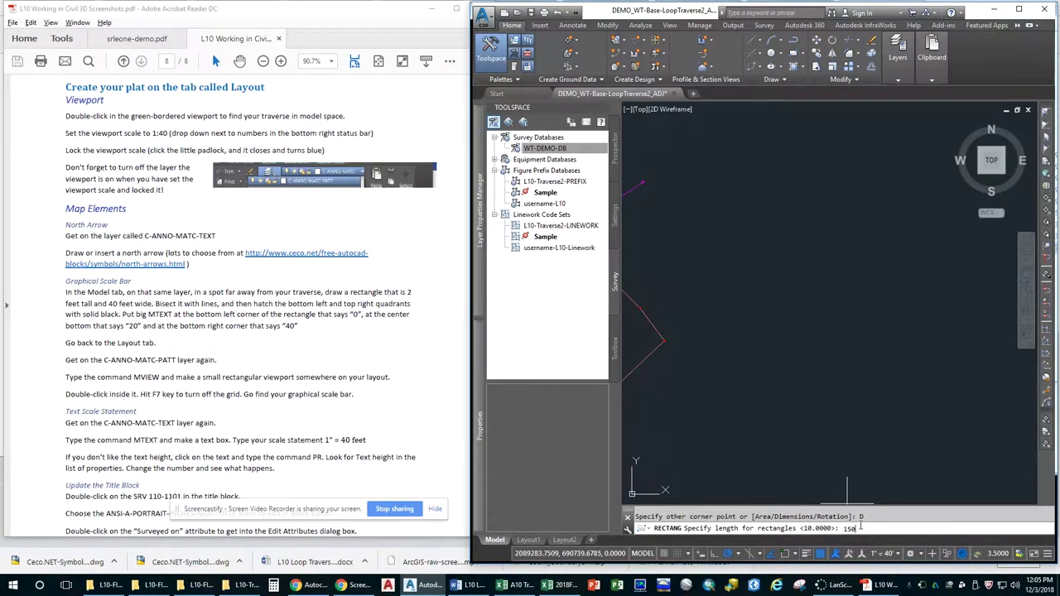
key("Return")
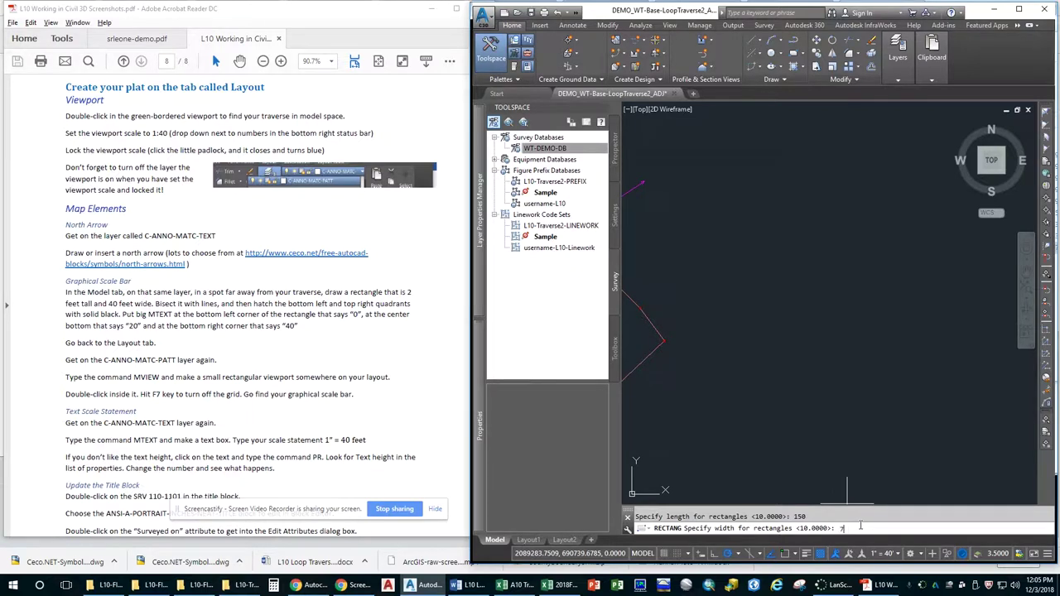
key("Return")
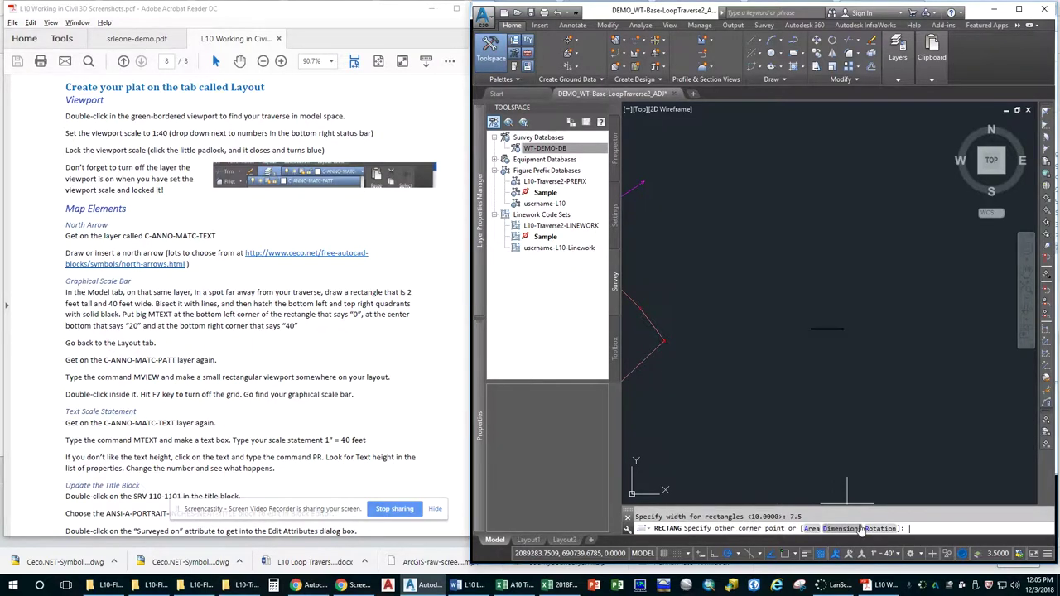
left_click(851, 362)
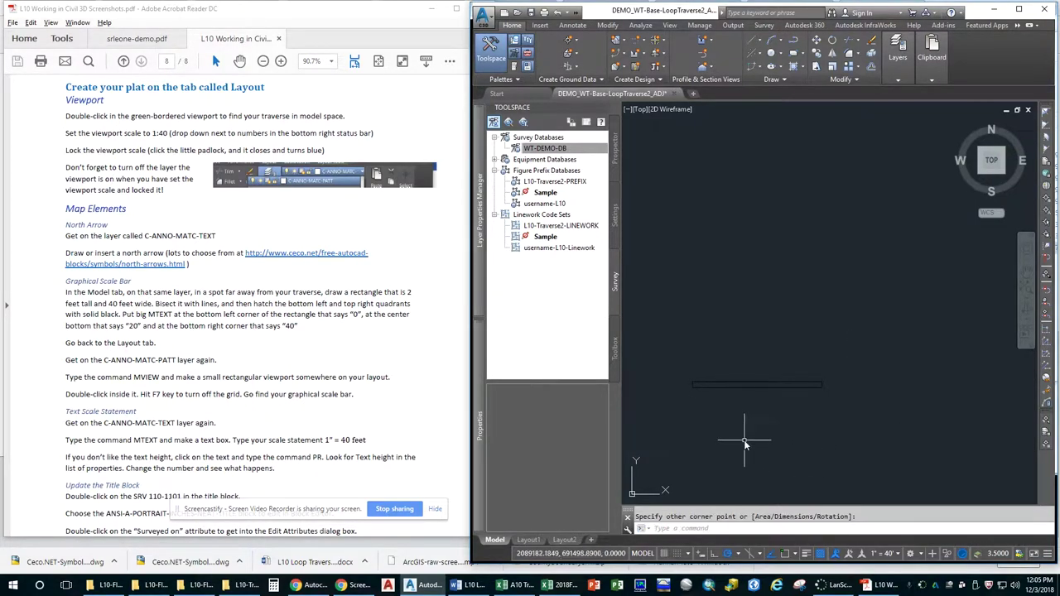
Zoom to the rectangle, enable the Midpoint snap and switch Object Snap on.
middle_click_drag(747, 432, 809, 409)
scroll(810, 408, "up", 4)
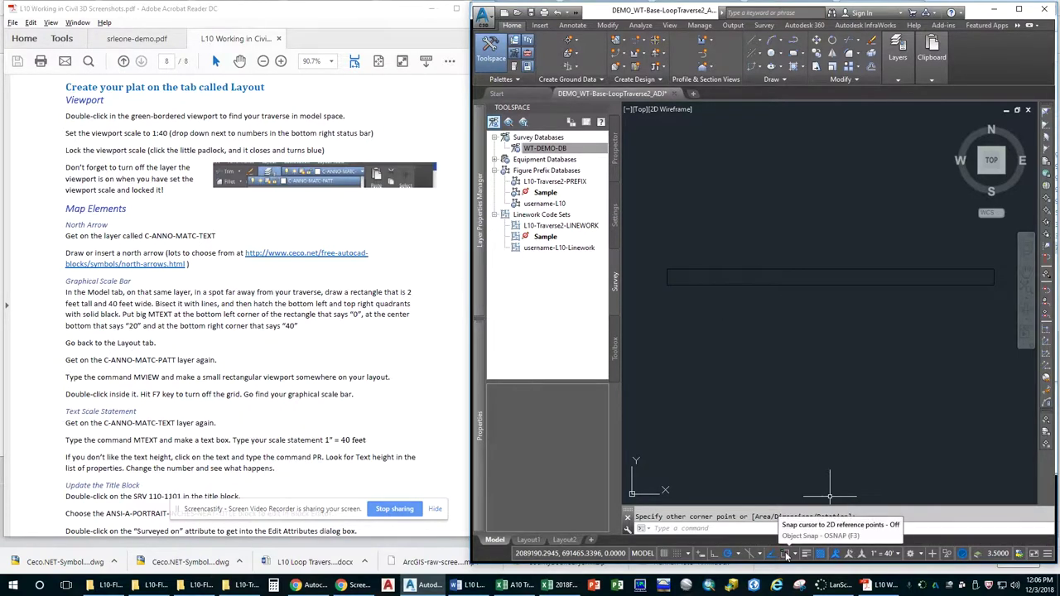
left_click(795, 555)
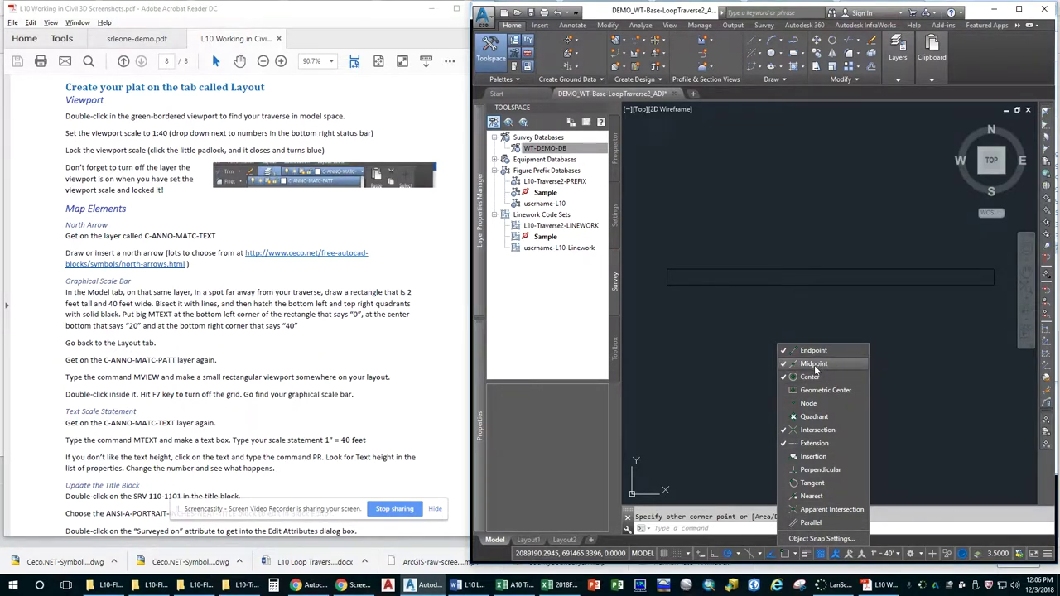
left_click(788, 366)
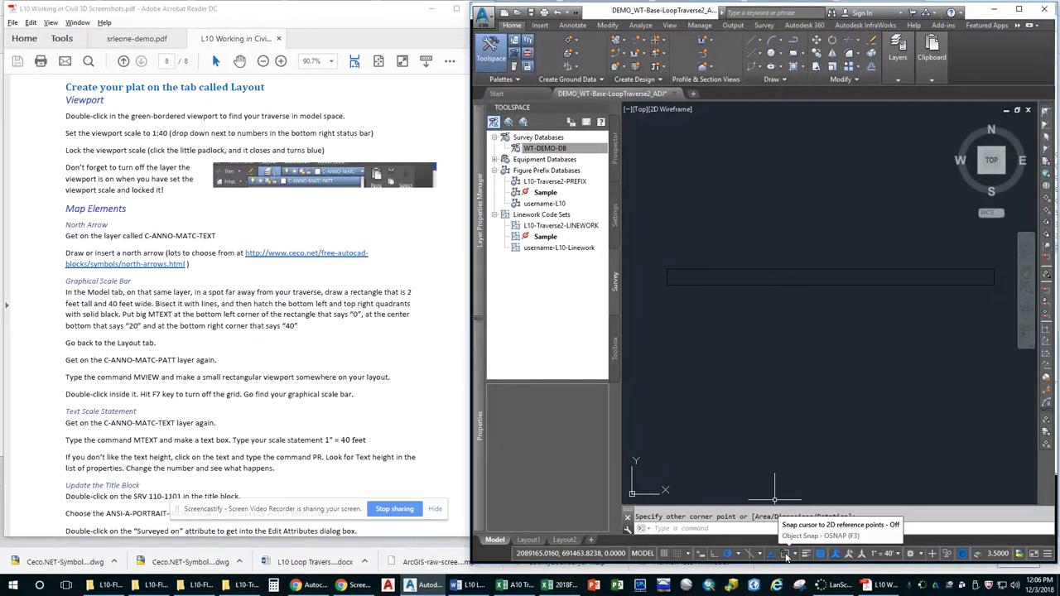
left_click(785, 556)
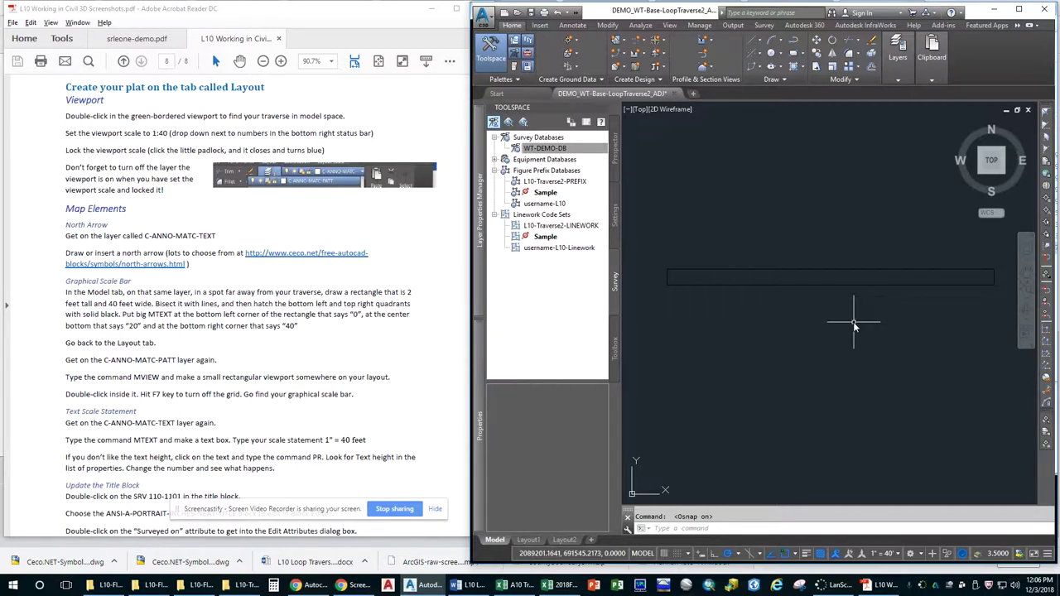
Draw a vertical line from the top-edge midpoint to the bottom edge of the rectangle.
type("l")
key("Return")
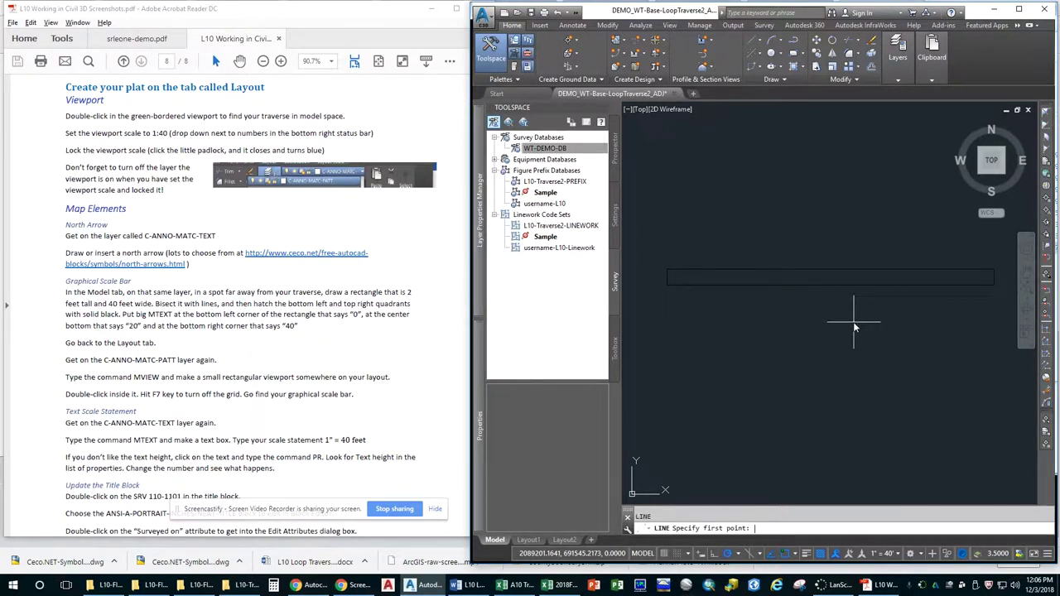
left_click(829, 268)
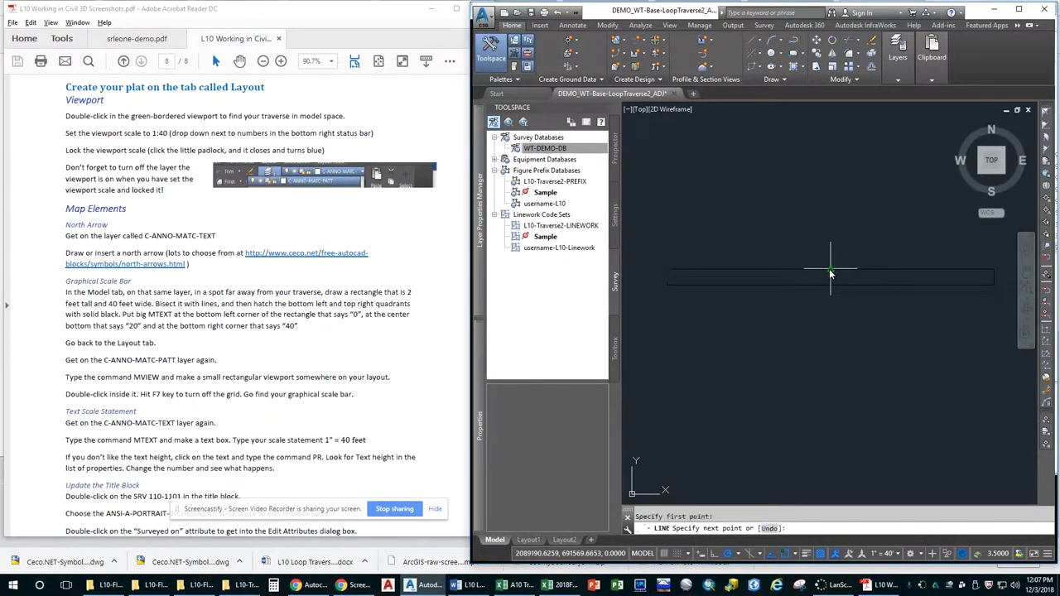
left_click(831, 285)
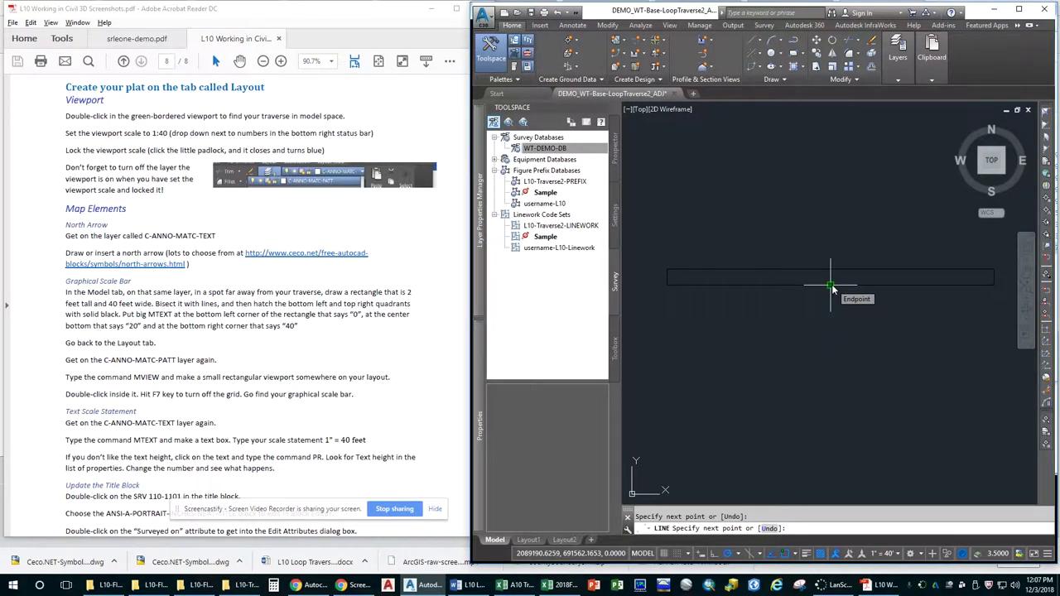
key("Return")
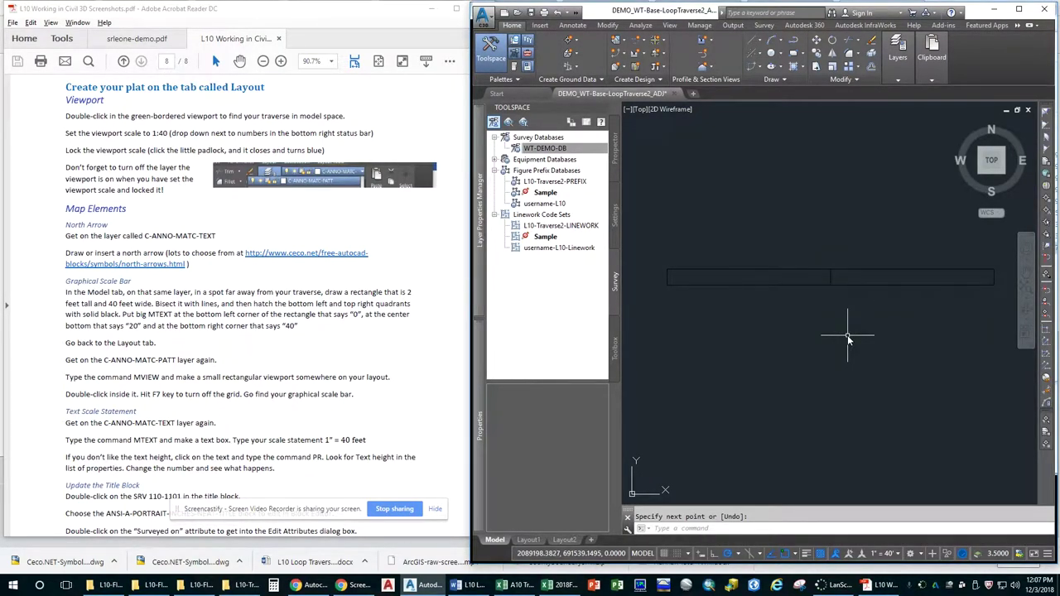
Draw a horizontal line from the rectangle's left edge to its right end.
key("Return")
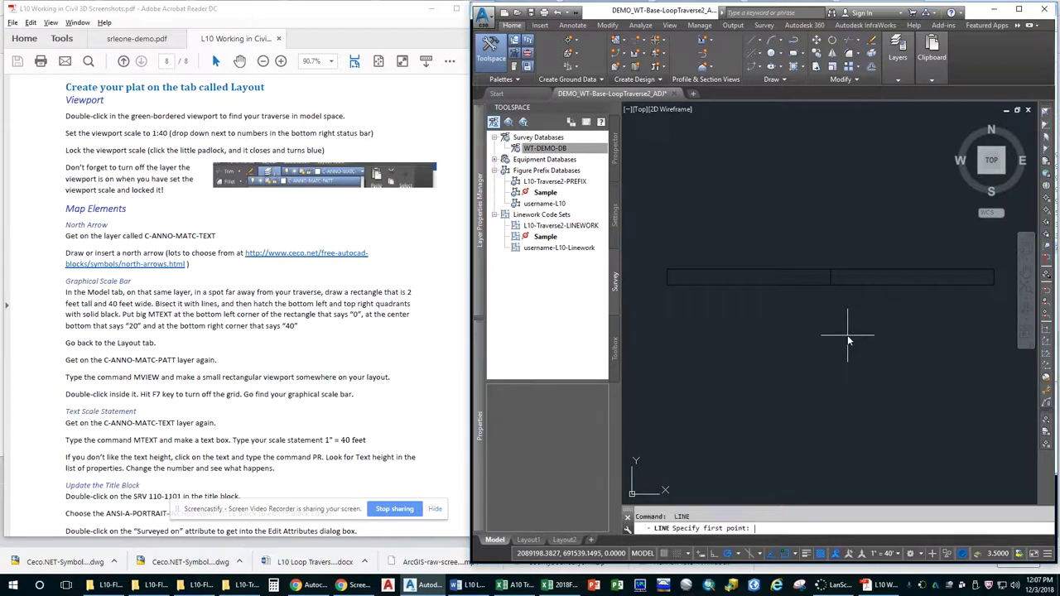
left_click(666, 278)
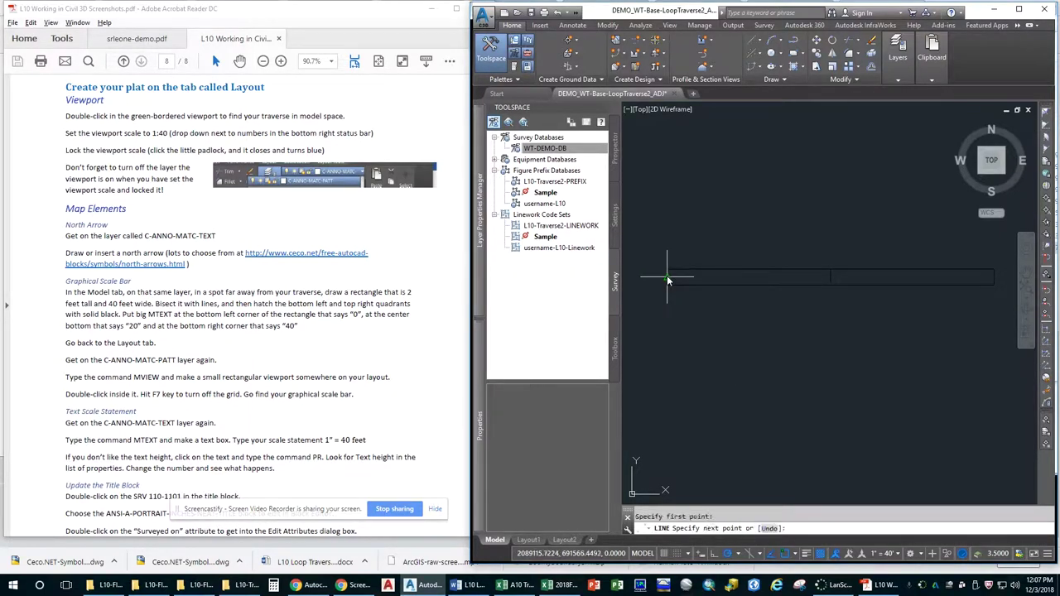
left_click(996, 279)
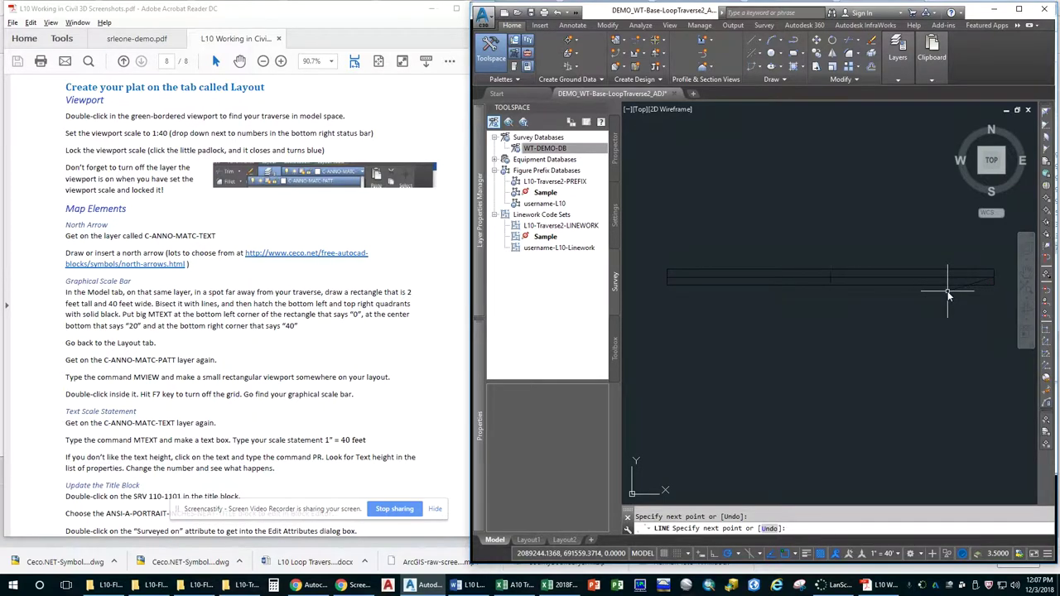
key("Return")
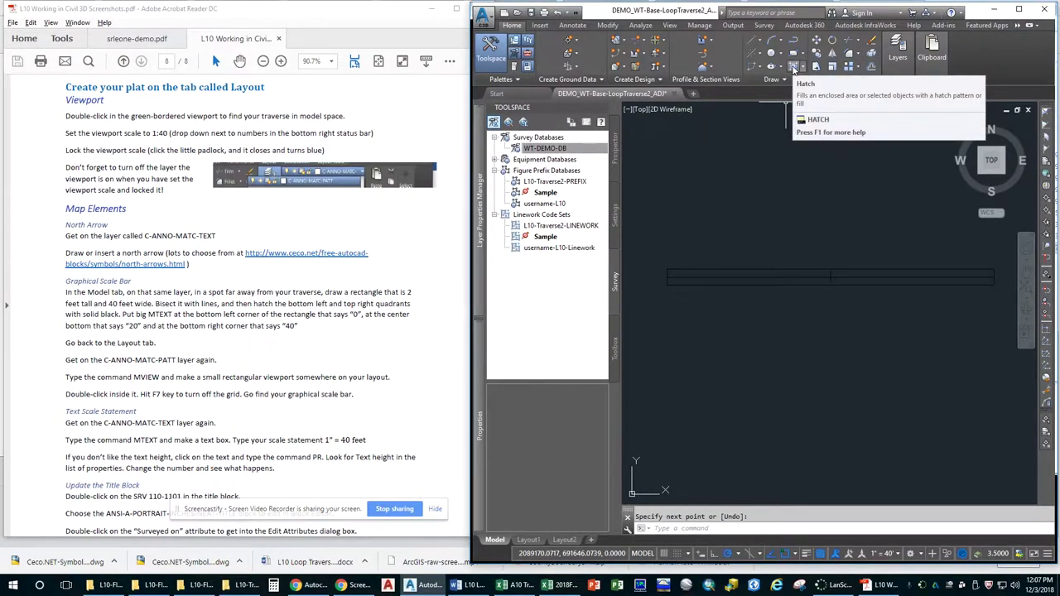
left_click(793, 67)
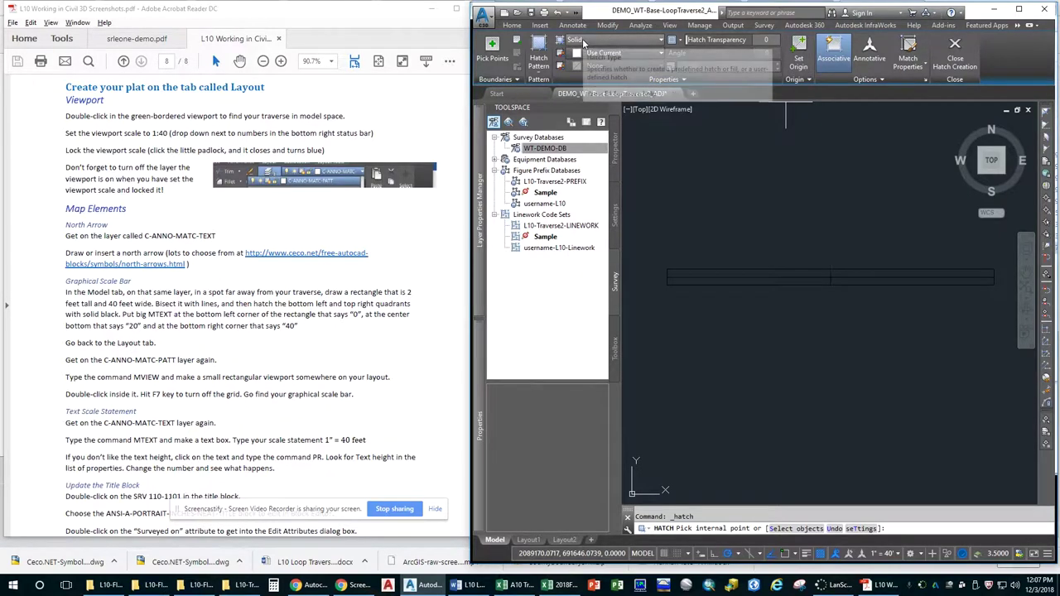
Fill the bottom-left and top-right quadrants with a black solid hatch.
left_click(609, 53)
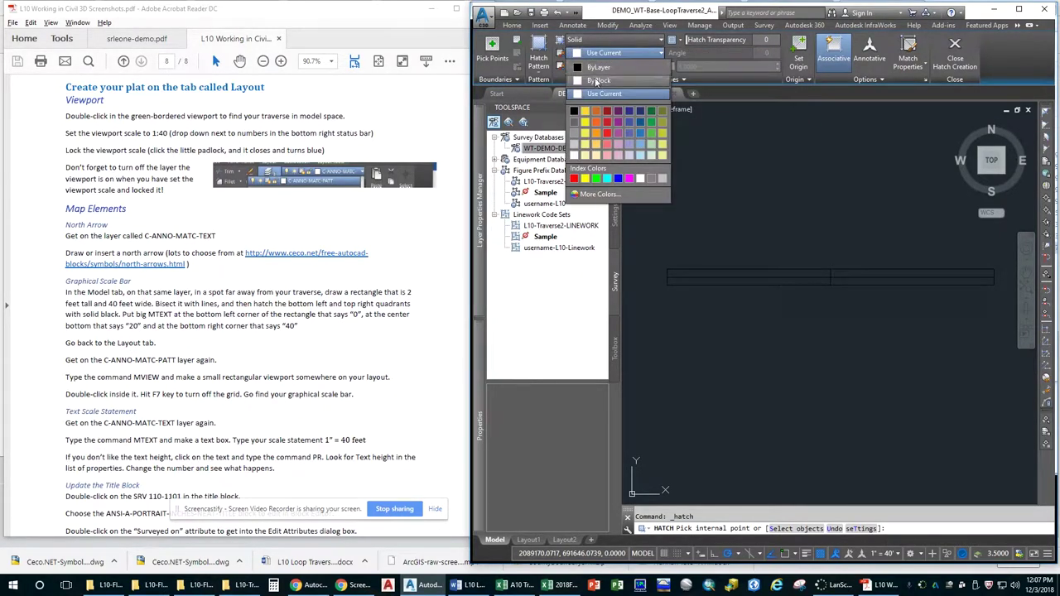
left_click(575, 111)
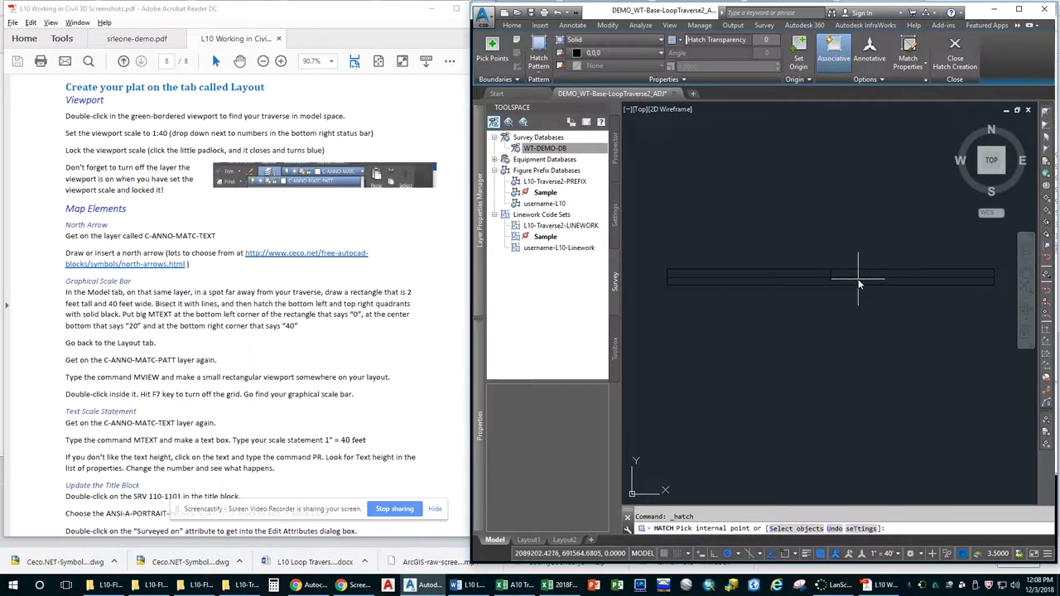
left_click(814, 283)
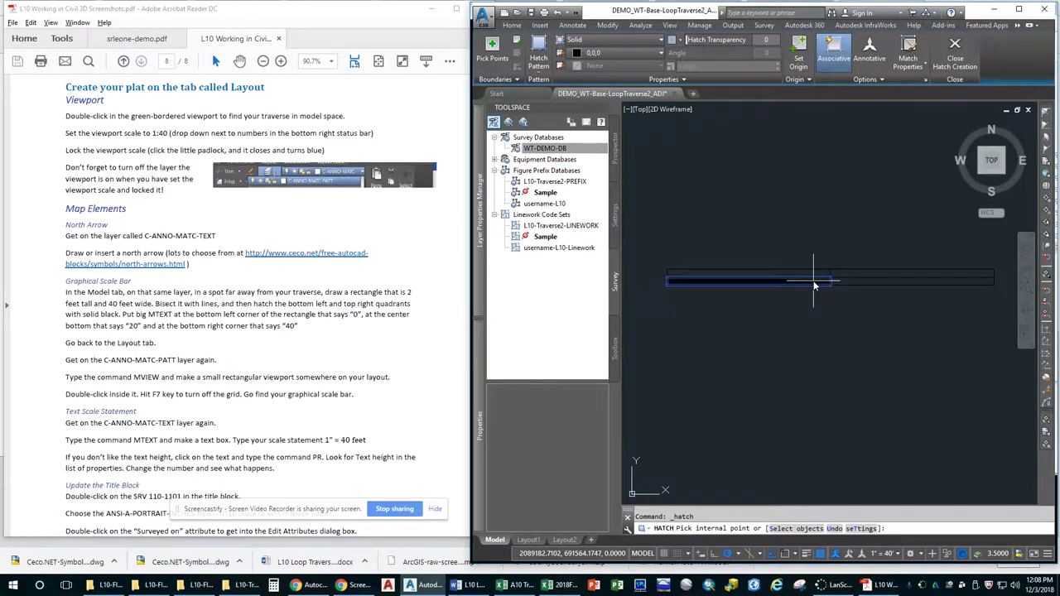
left_click(872, 279)
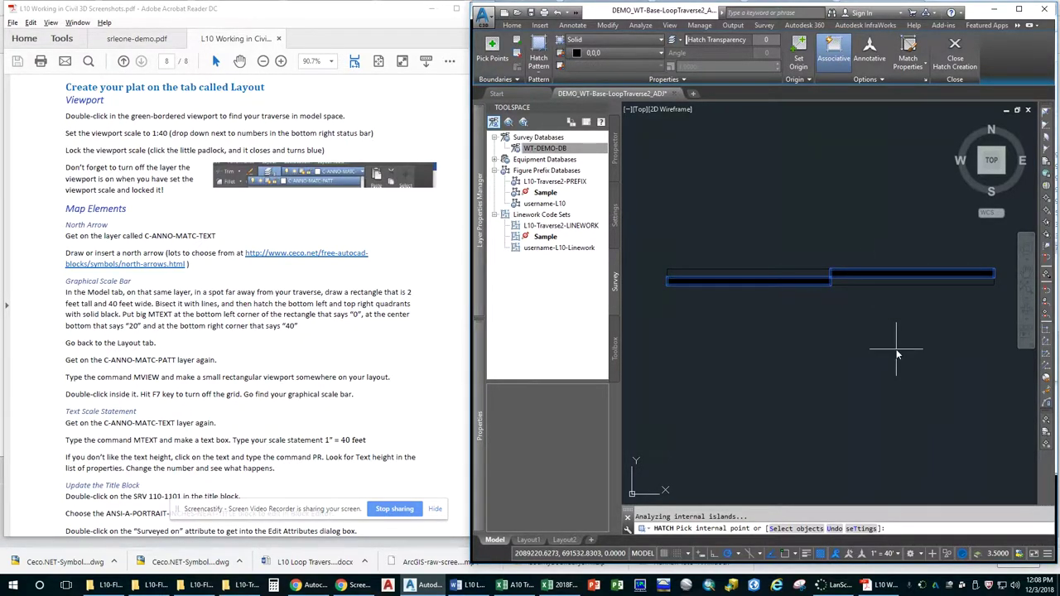
key("Return")
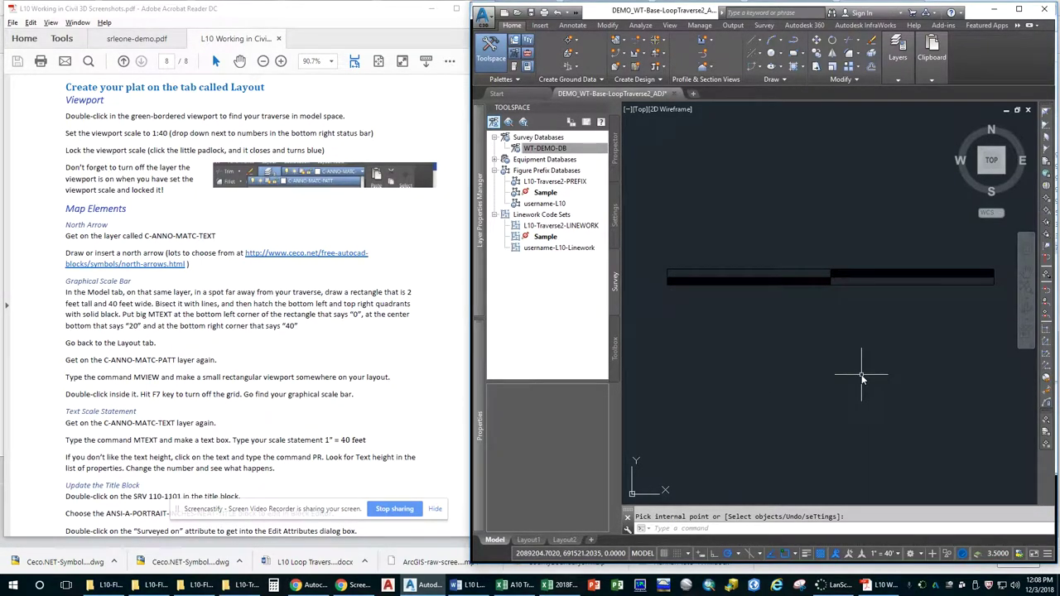
With Osnap off, place an MTEXT '0' label, height 20, below the bar's left end.
left_click(743, 527)
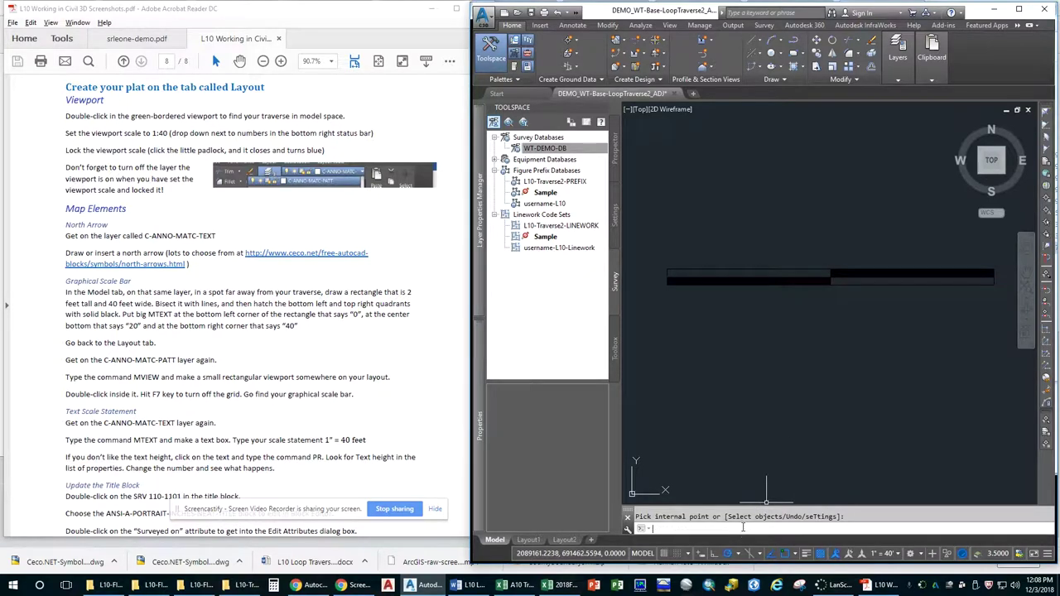
type("mtext")
key("Return")
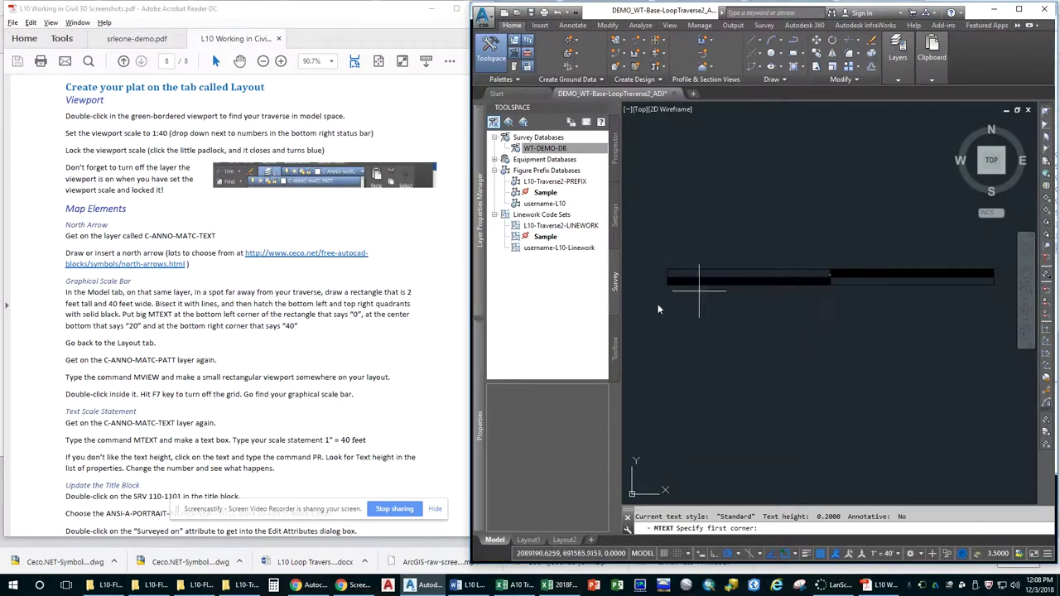
key("F3")
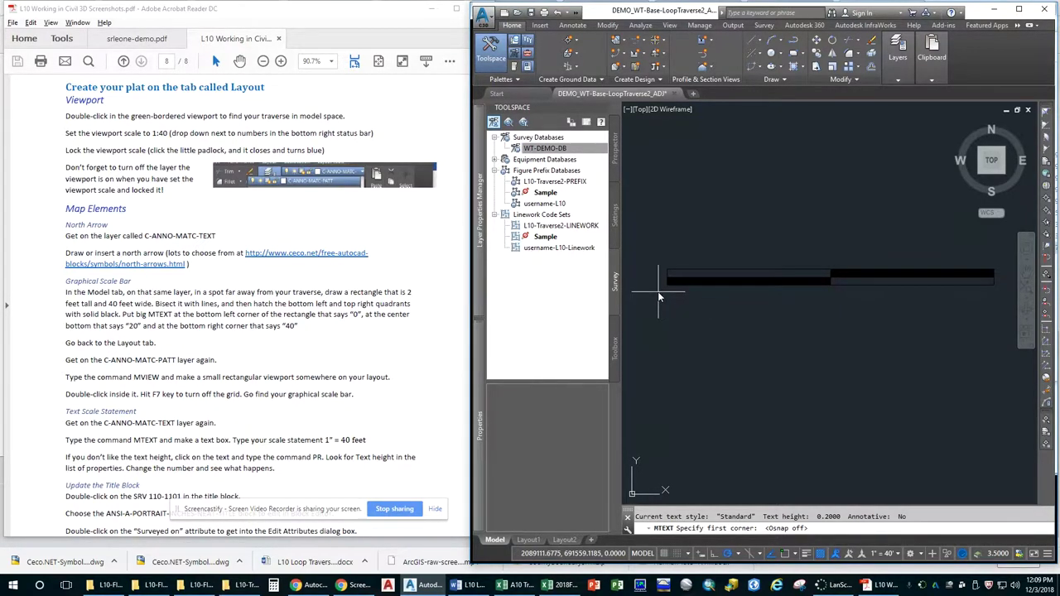
left_click(659, 291)
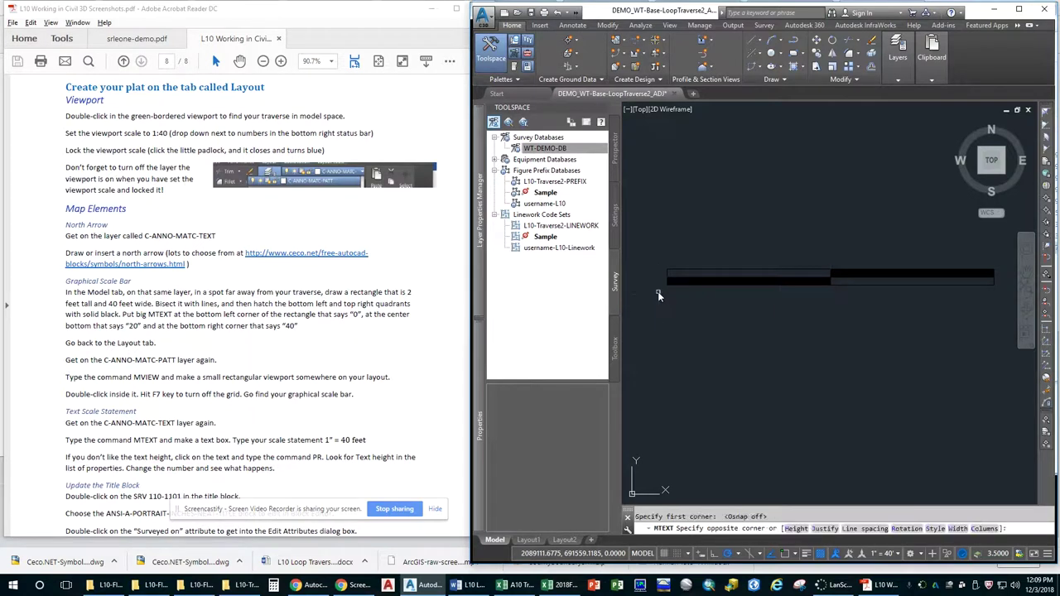
left_click(700, 333)
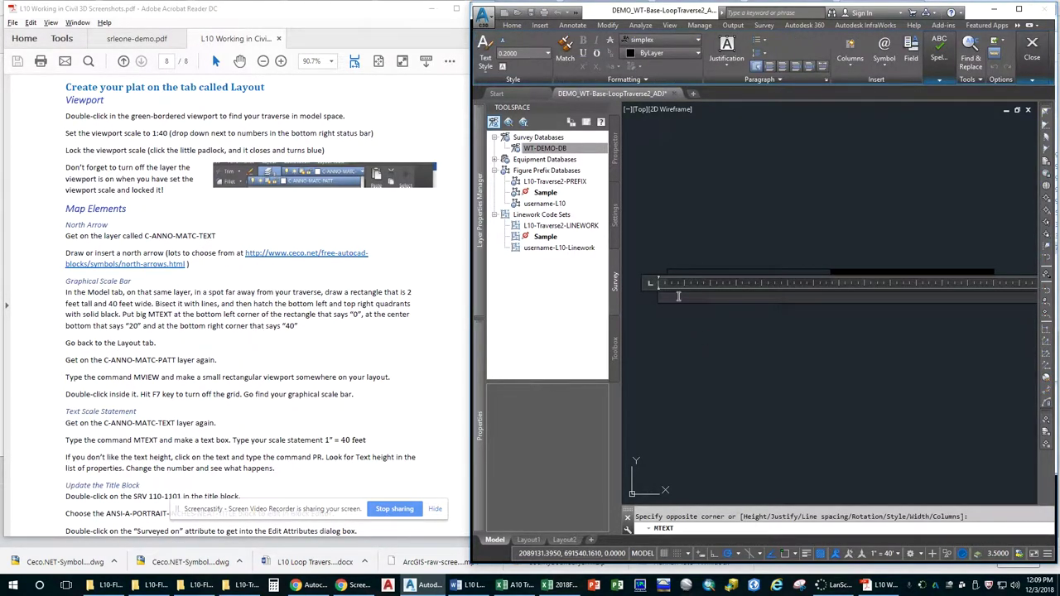
type("1")
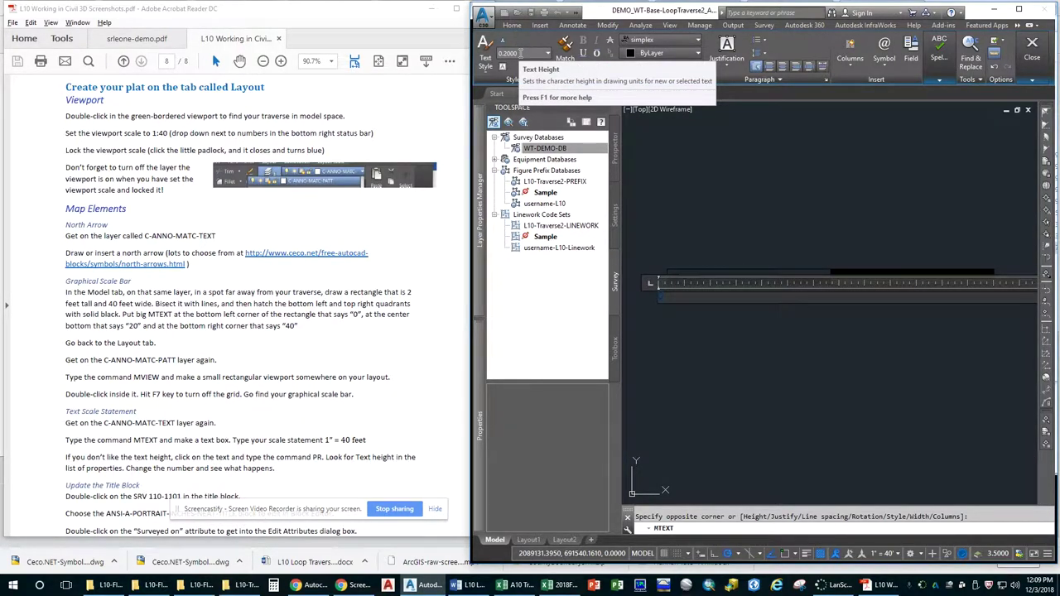
left_click(521, 52)
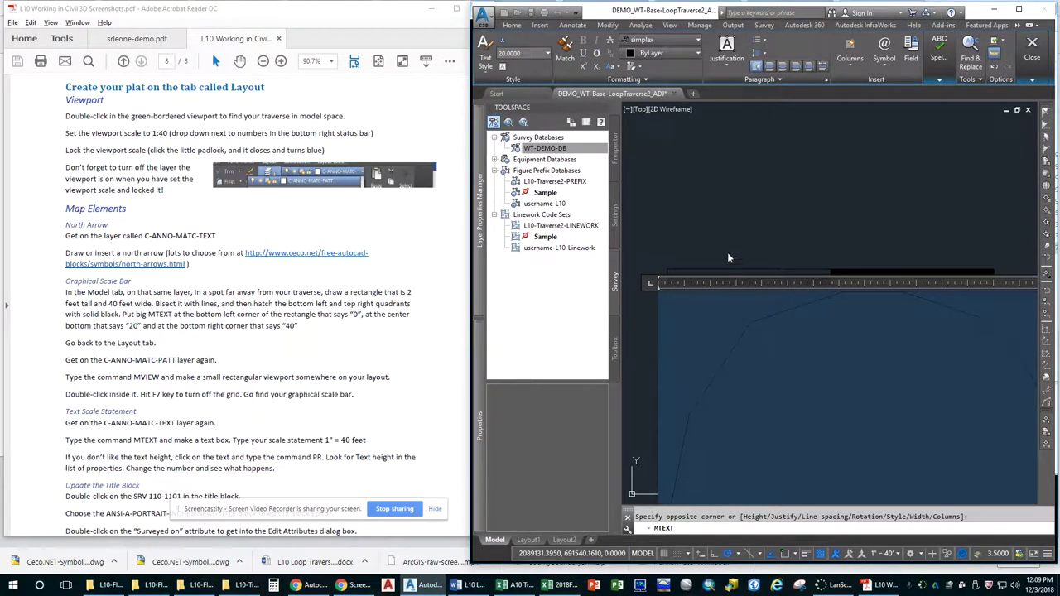
left_click(665, 212)
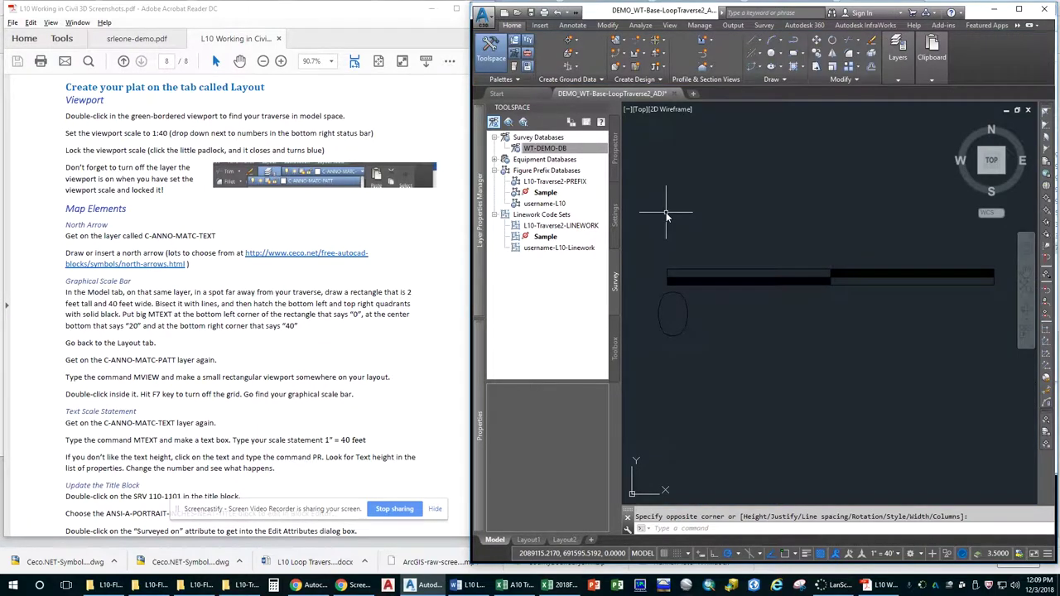
Reduce the 0 label's text height to 17 and then to 15.
left_click(687, 324)
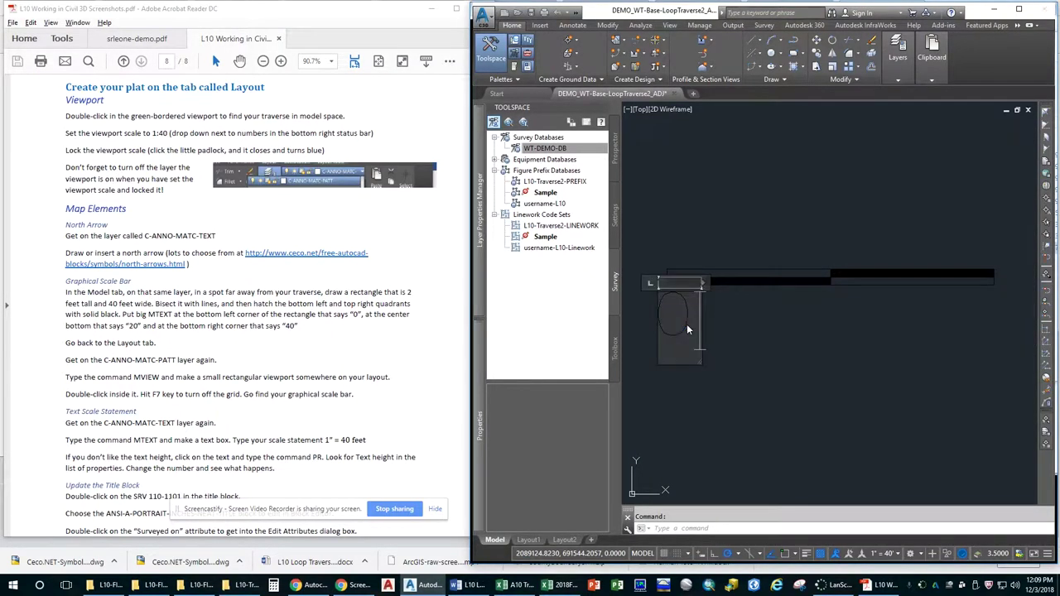
double_click(686, 324)
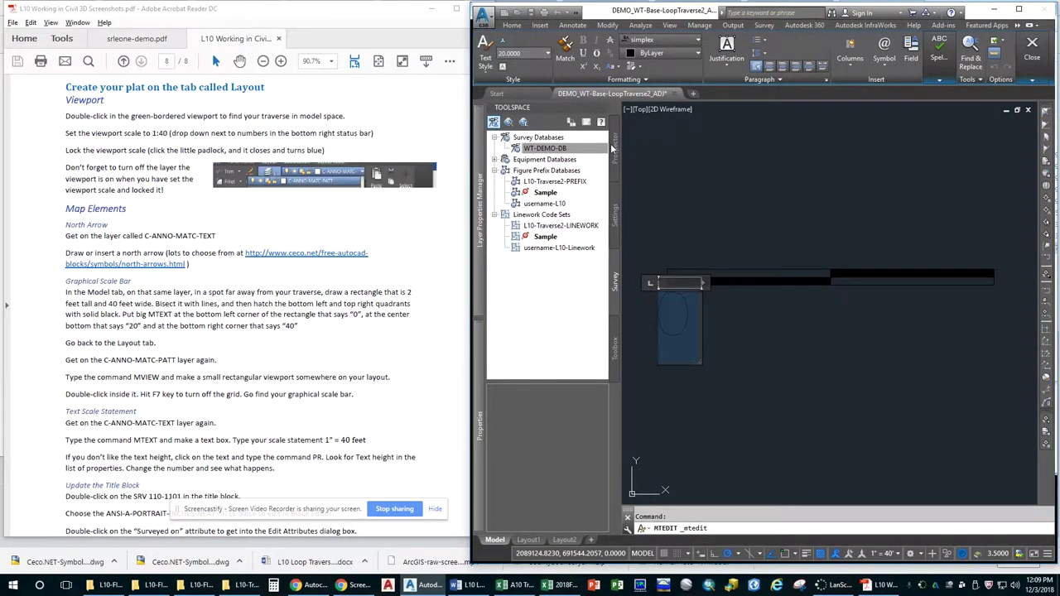
left_click(522, 53)
type("17")
key("Return")
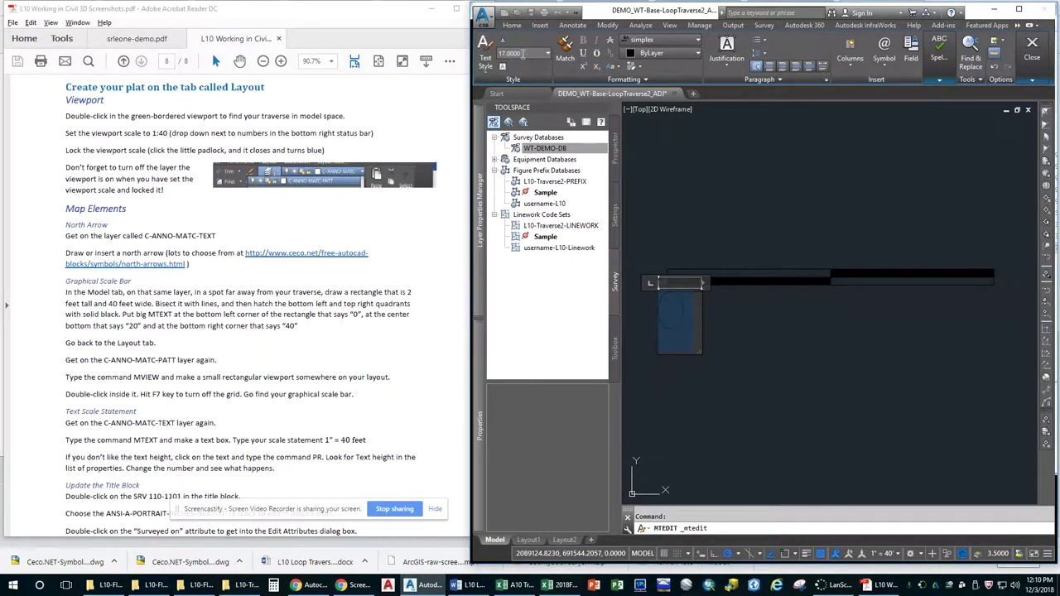
left_click(528, 51)
type("15")
key("Return")
left_click(716, 248)
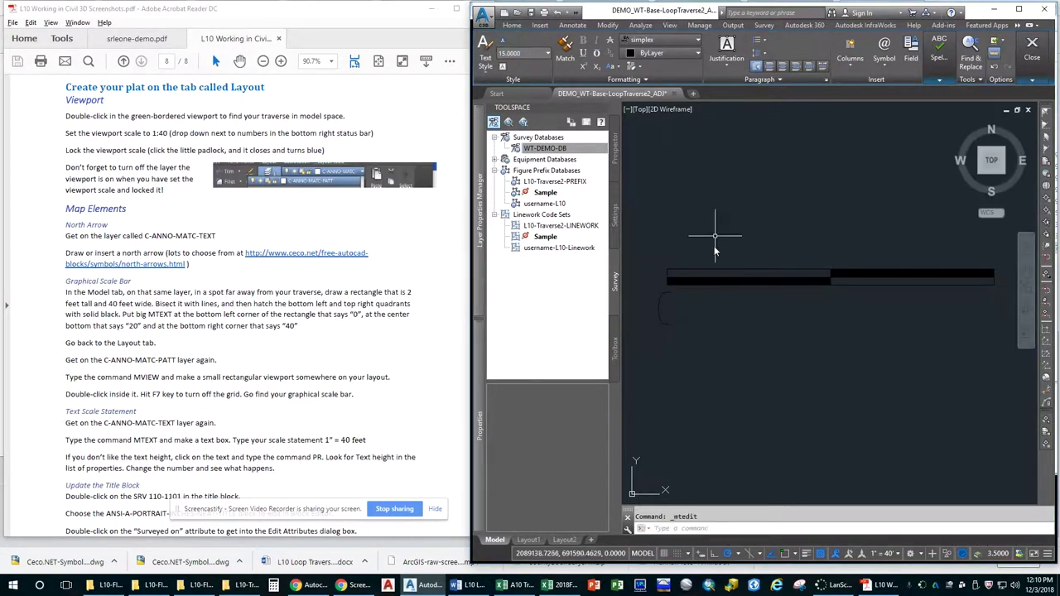
Shift the 0 label left so it sits beneath the bar's left end.
double_click(681, 319)
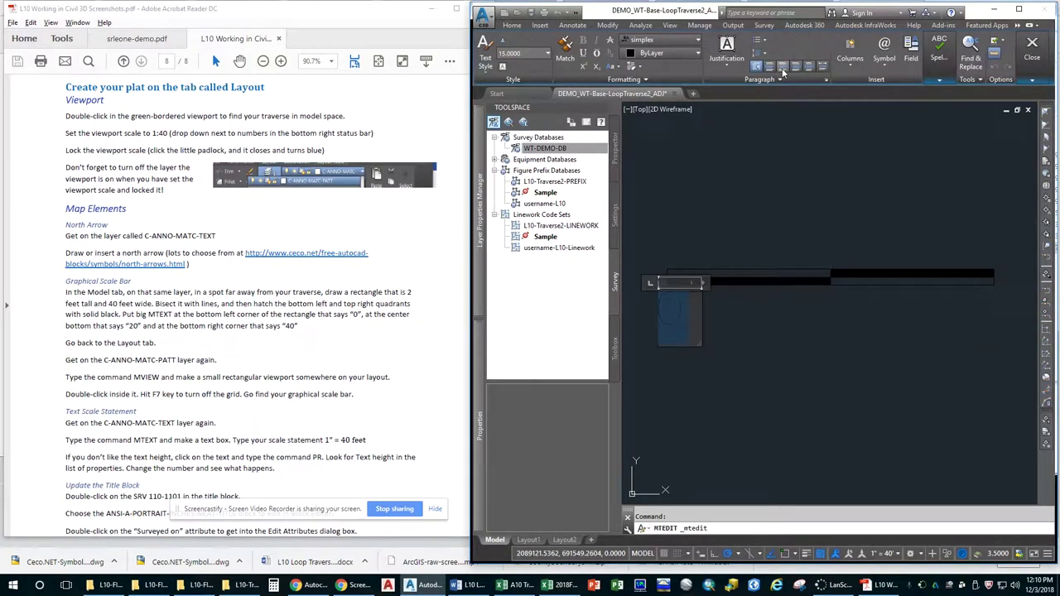
left_click(748, 349)
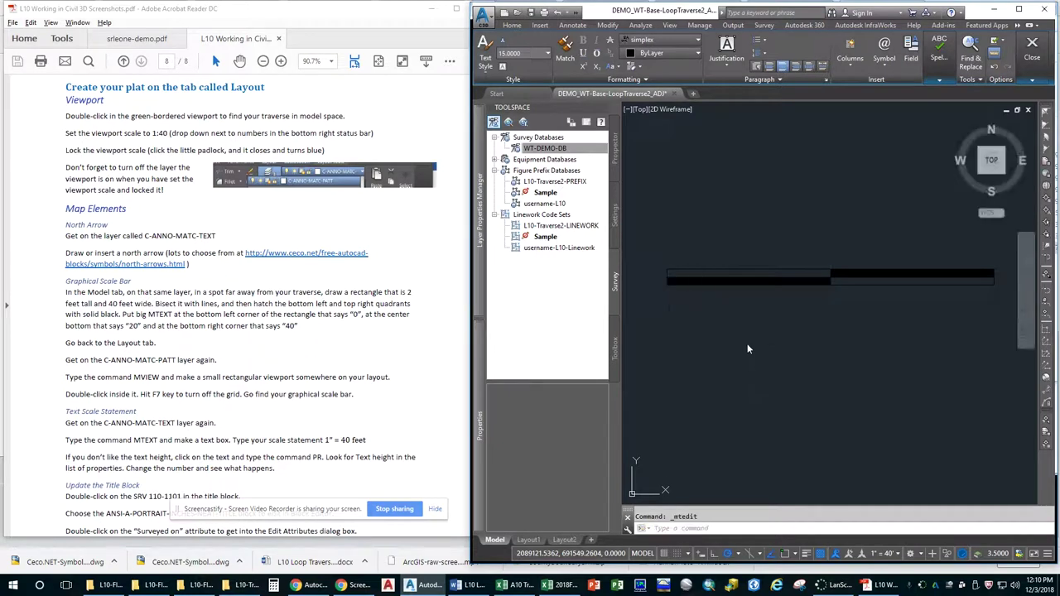
left_click(673, 296)
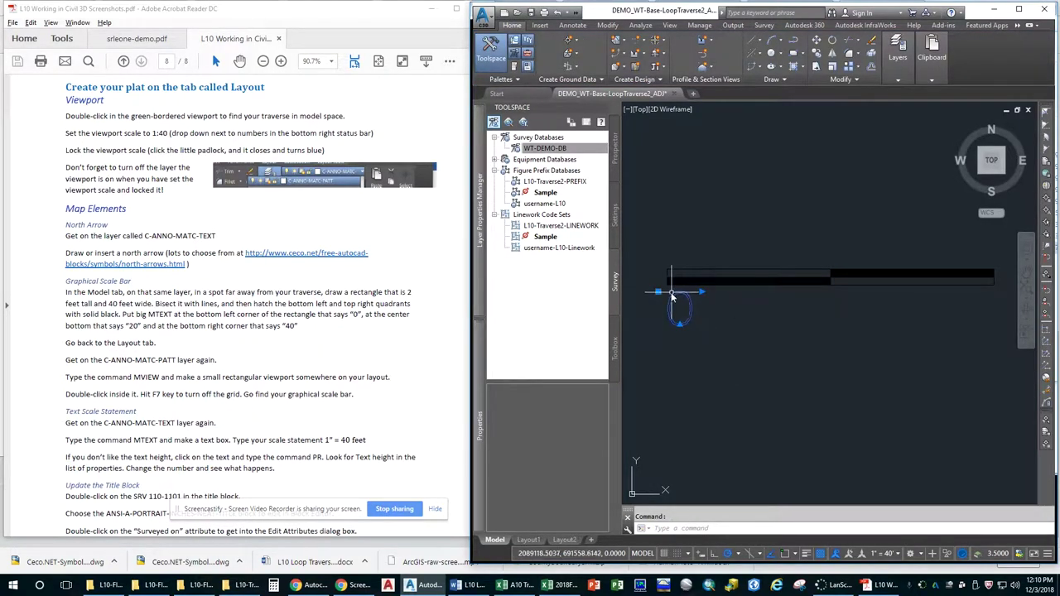
left_click(672, 293)
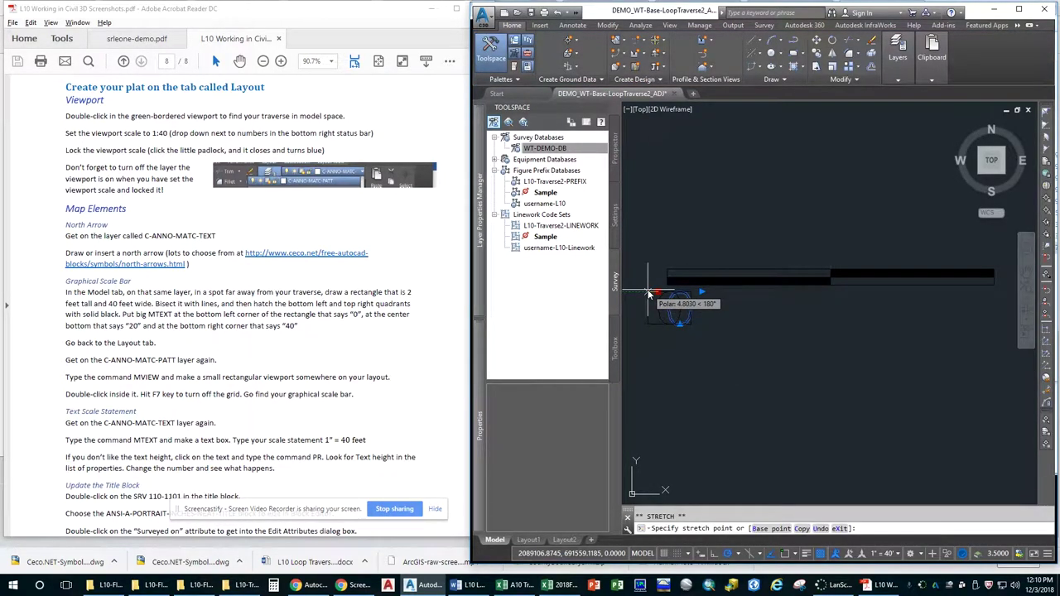
left_click(648, 292)
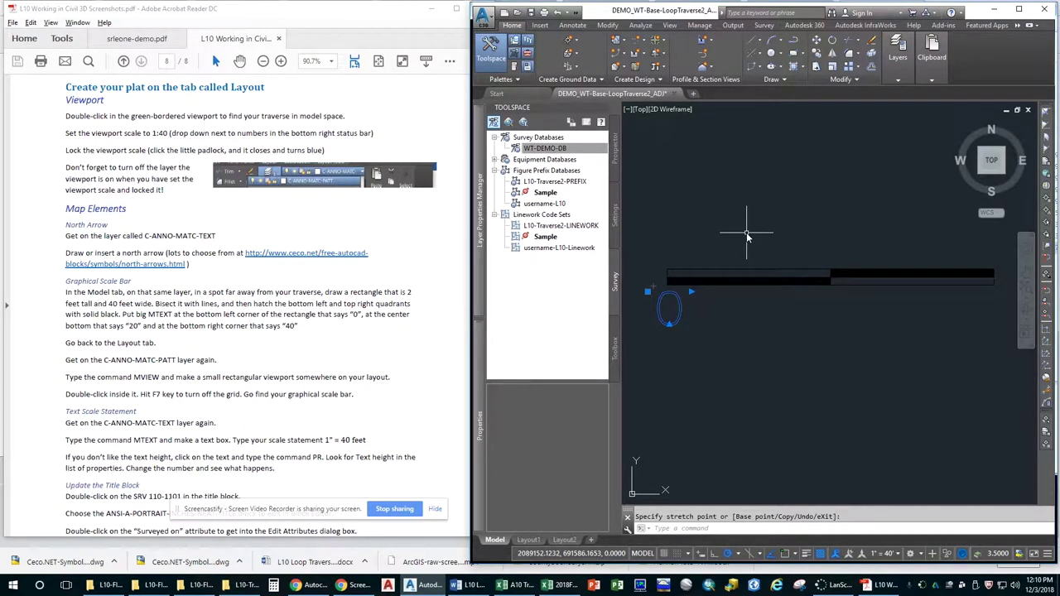
Copy the 0 label to positions below the bar's midpoint and right end.
key("ctrl+c")
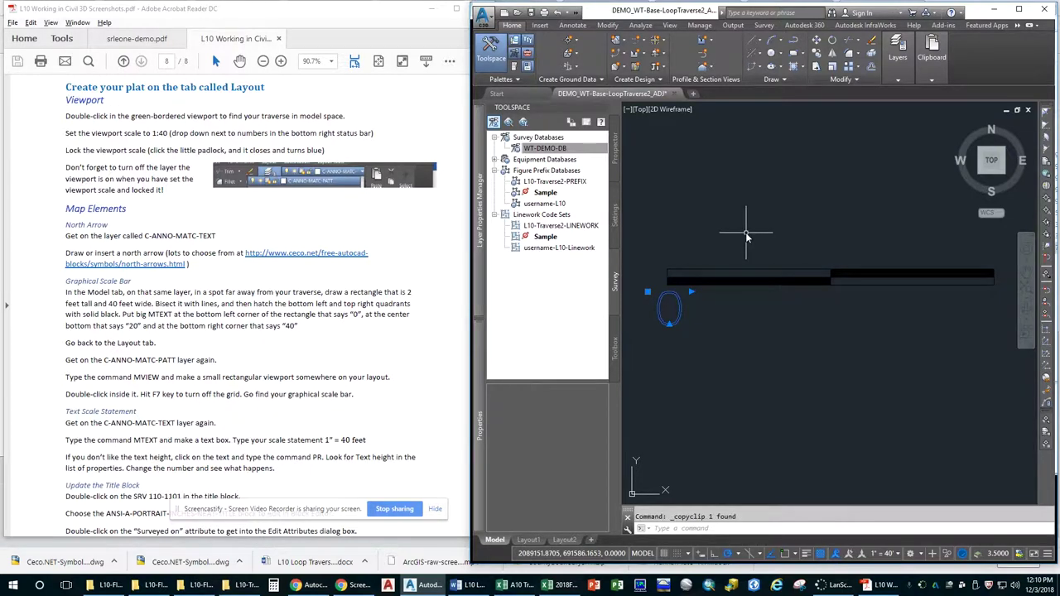
key("ctrl+v")
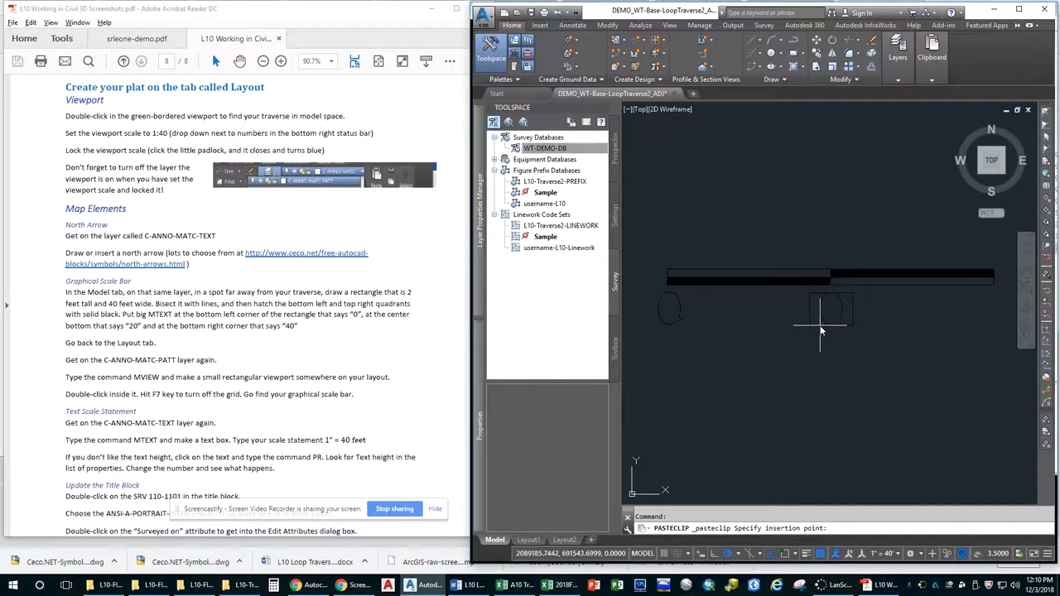
left_click(820, 329)
key("ctrl+v")
left_click(984, 330)
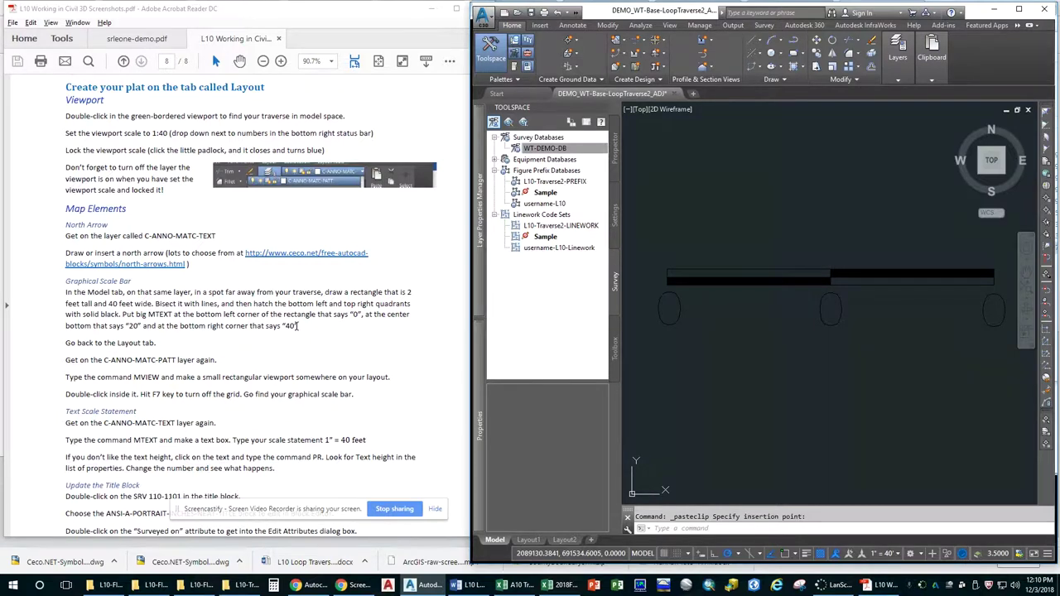
left_click(985, 308)
double_click(982, 308)
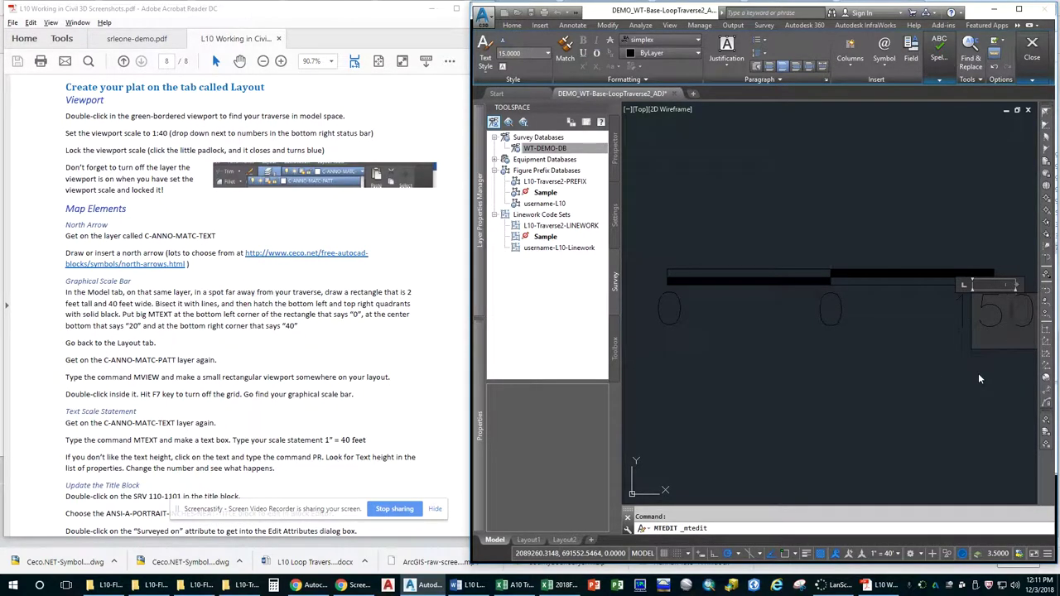
left_click(979, 378)
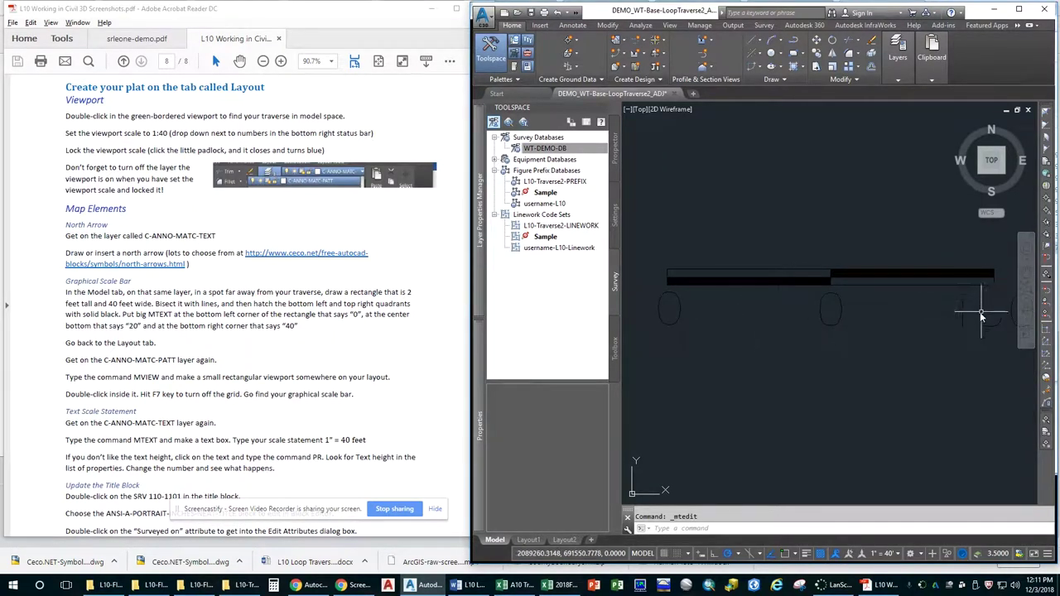
Replace the middle label's 0 with the mid-bar distance value.
left_click(839, 323)
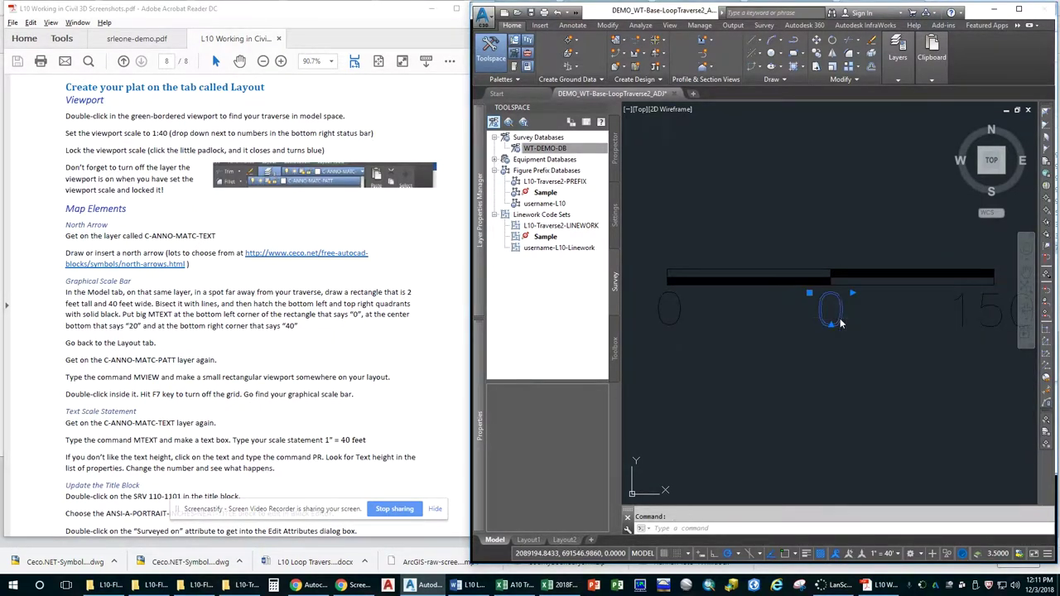
double_click(839, 323)
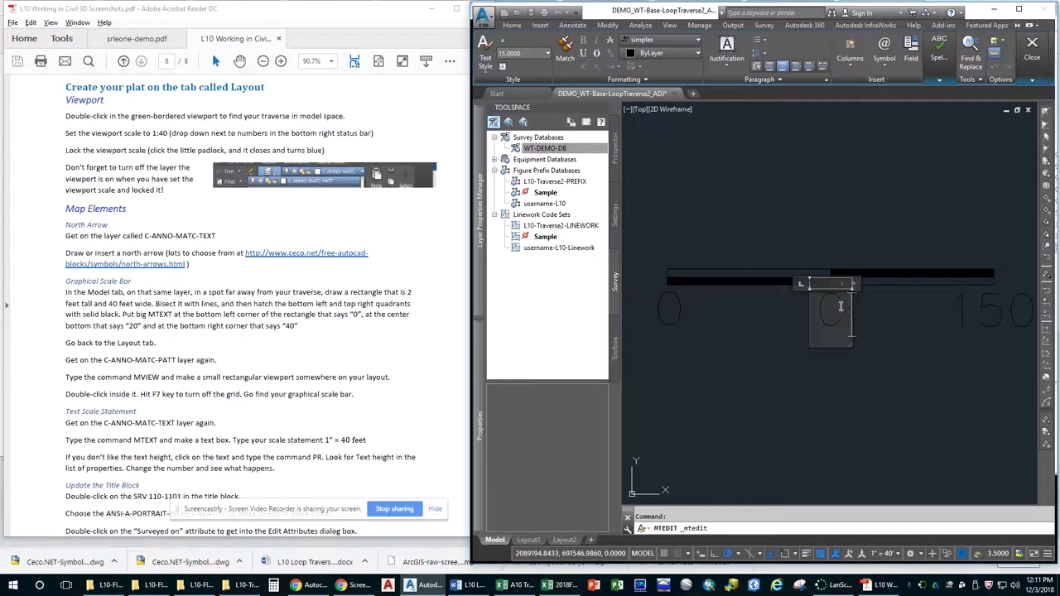
left_click_drag(840, 307, 819, 307)
type("20")
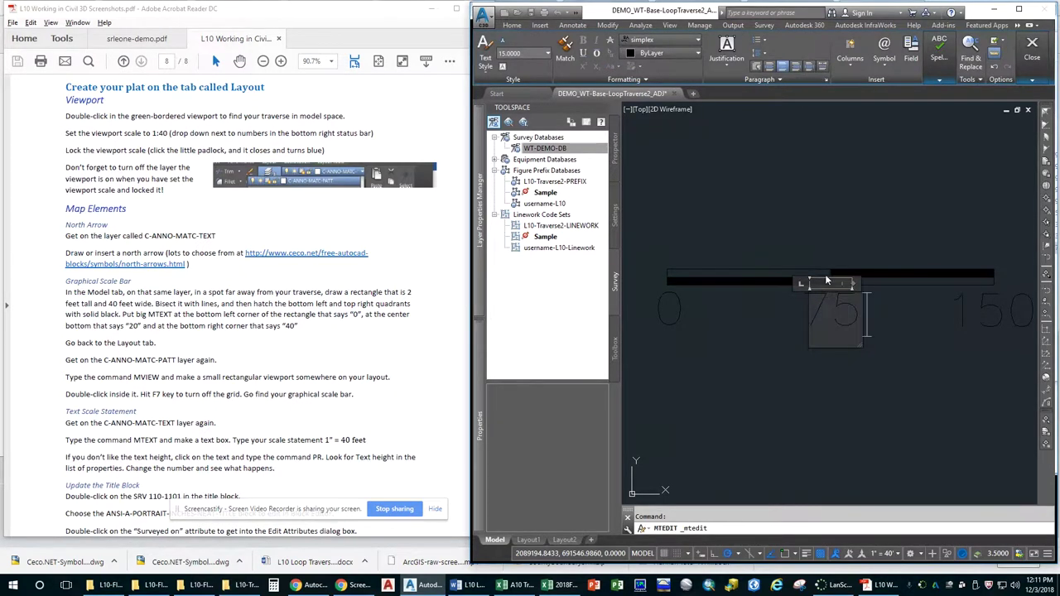
left_click(857, 241)
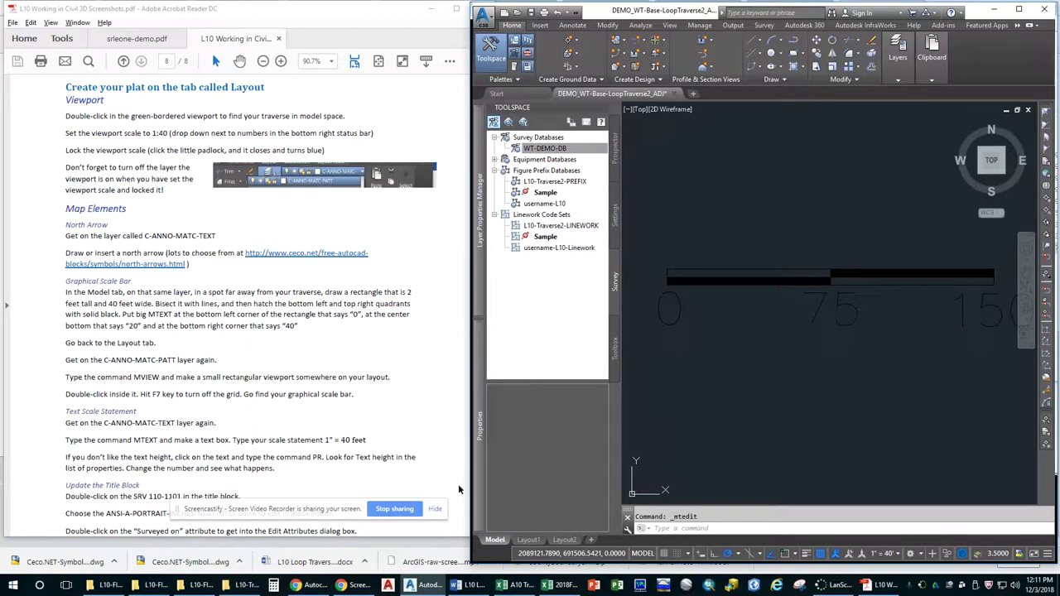
Return to the Layout1 sheet, cancelling a stray selection.
left_click(529, 540)
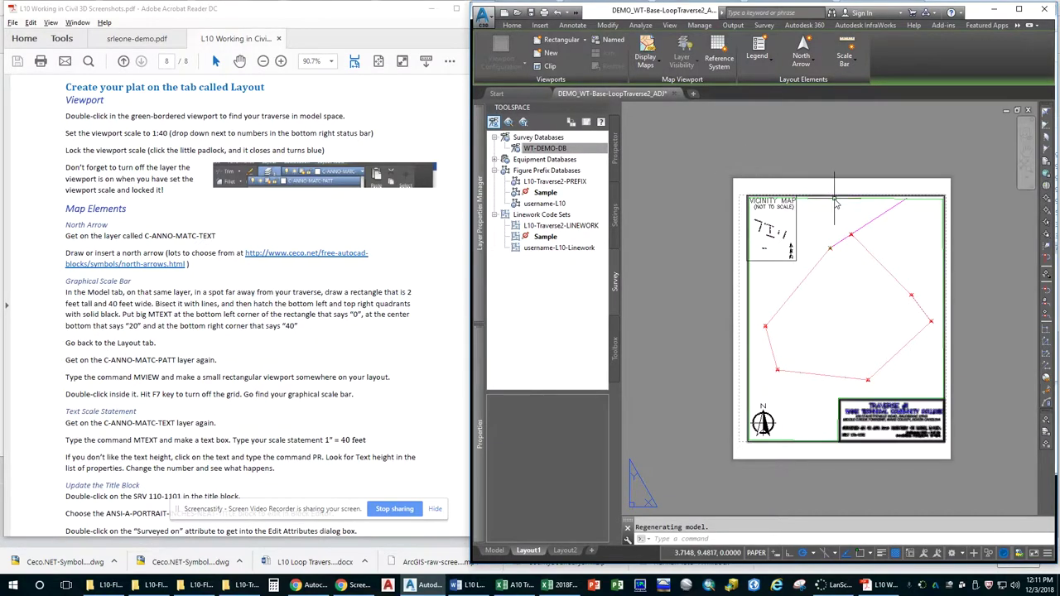
left_click(834, 200)
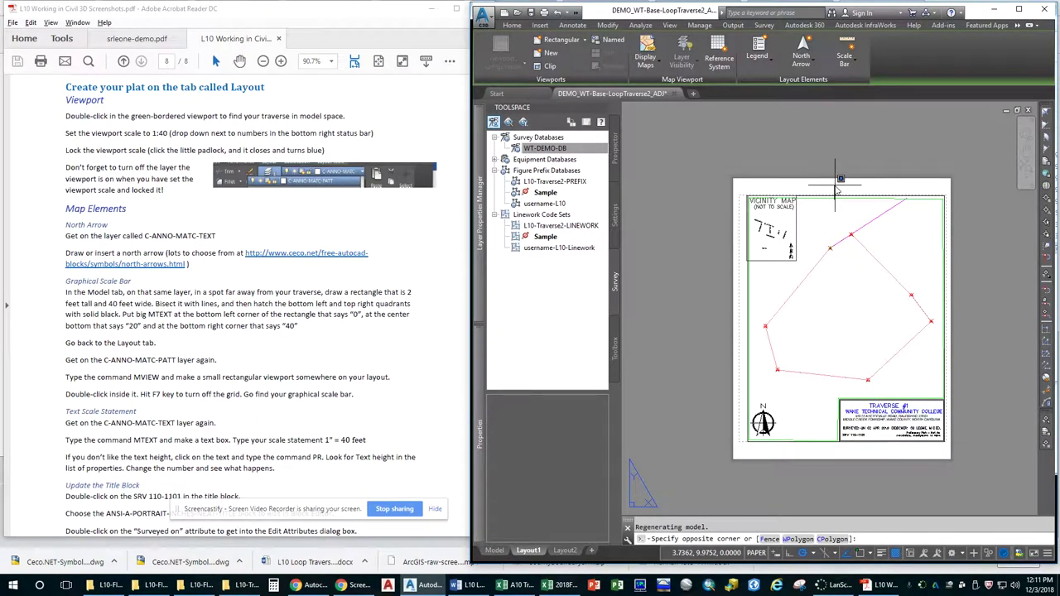
key("Escape")
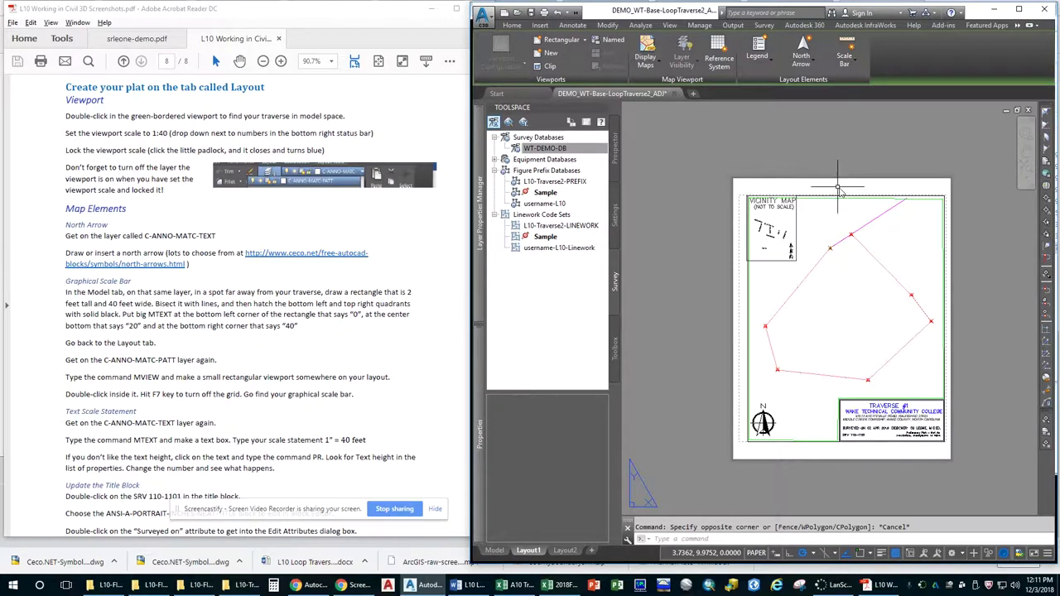
Make C-ANNO-MATC-PATT the current layer, briefly checking the scale bar in model space.
left_click(513, 26)
left_click(899, 75)
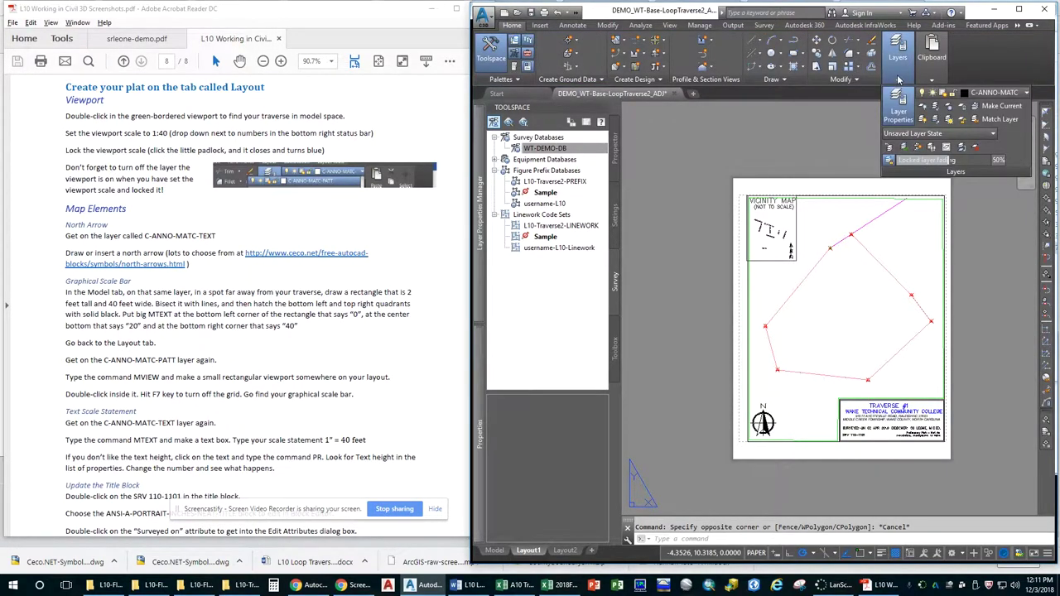
left_click(1025, 92)
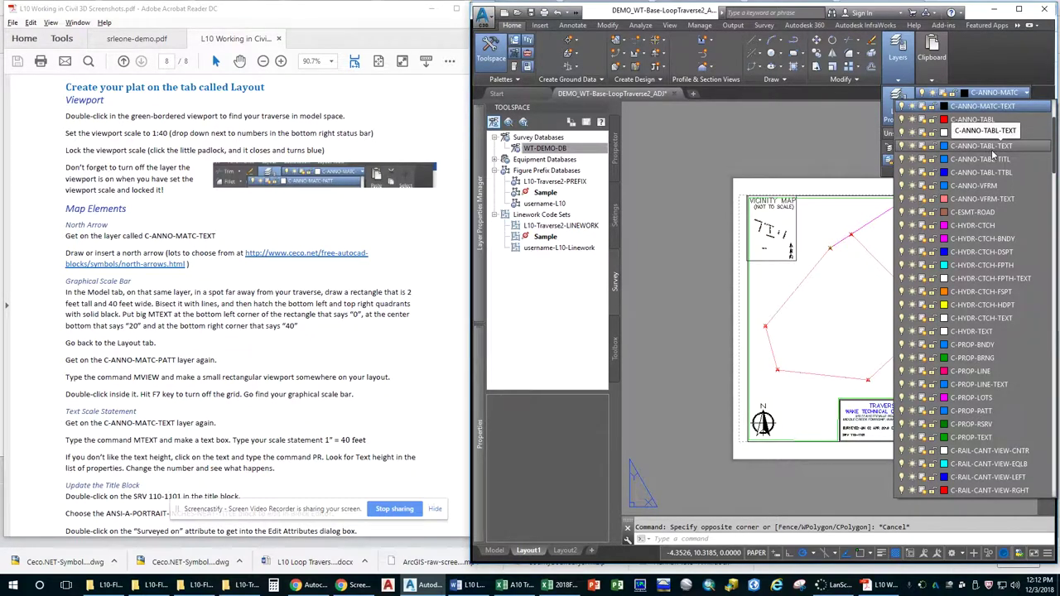
scroll(994, 155, "up", 3)
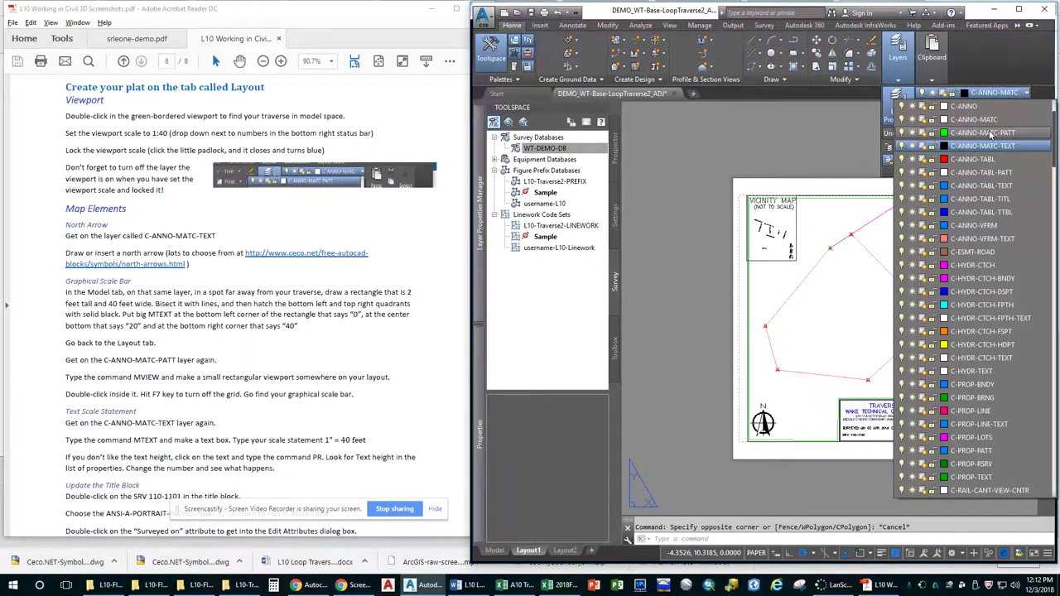
left_click(990, 134)
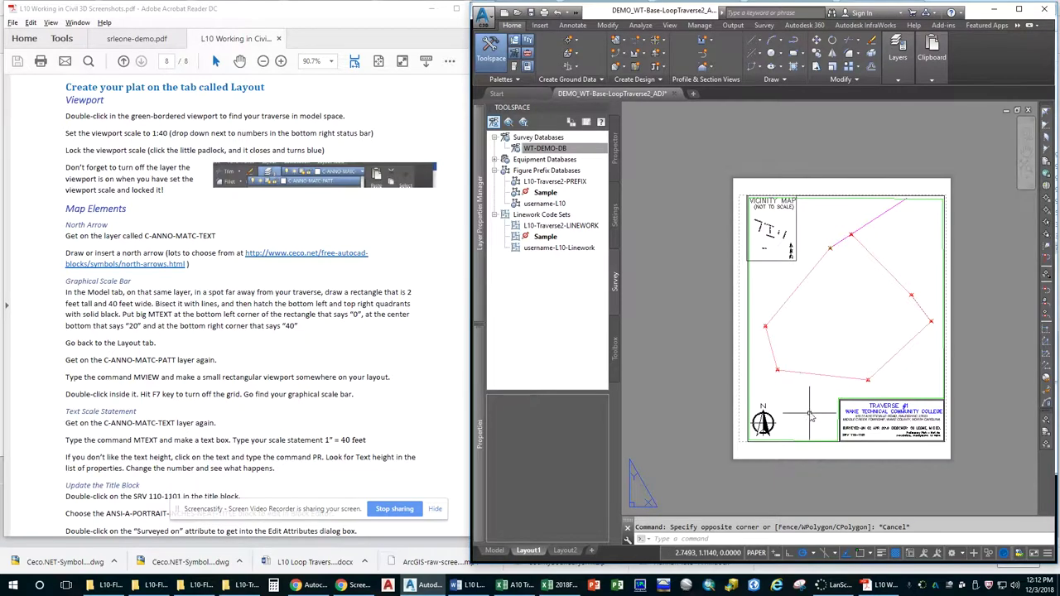
left_click(494, 551)
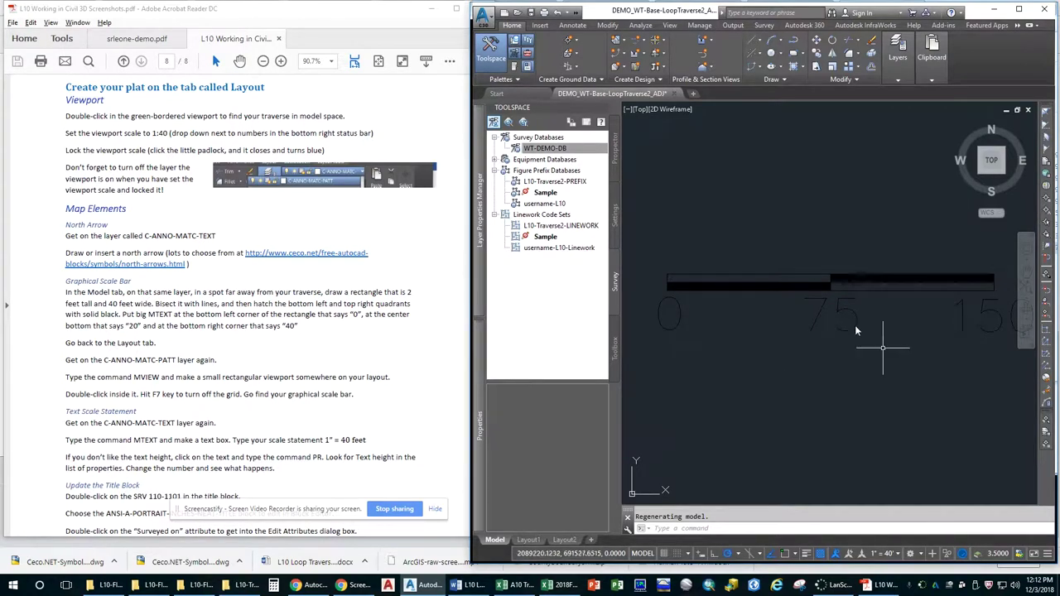
left_click(528, 540)
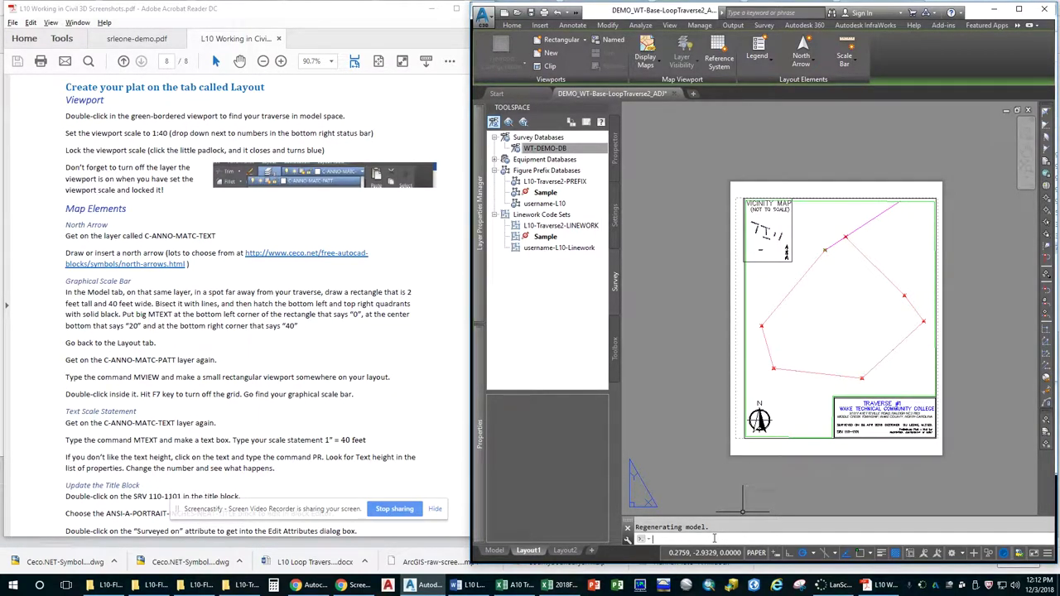
Create a new rectangular viewport on the layout with MVIEW.
type("view")
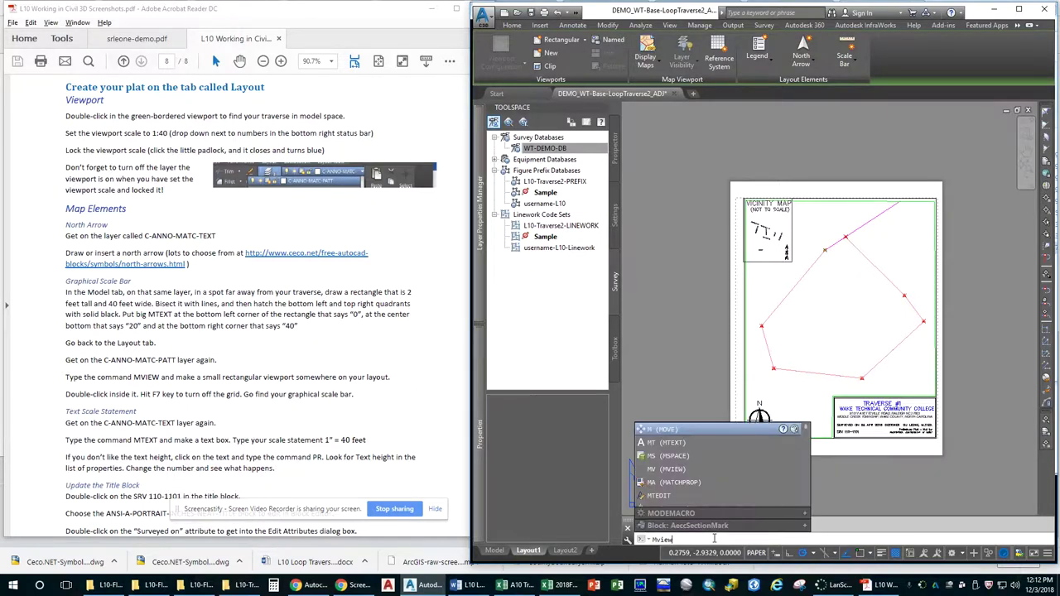
key("Return")
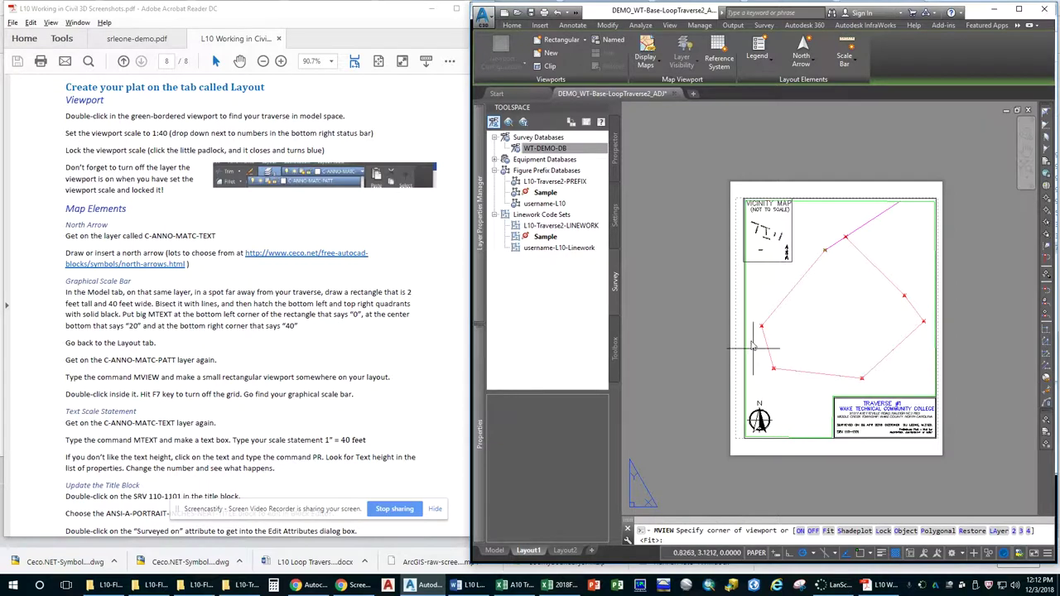
left_click(750, 274)
left_click(928, 387)
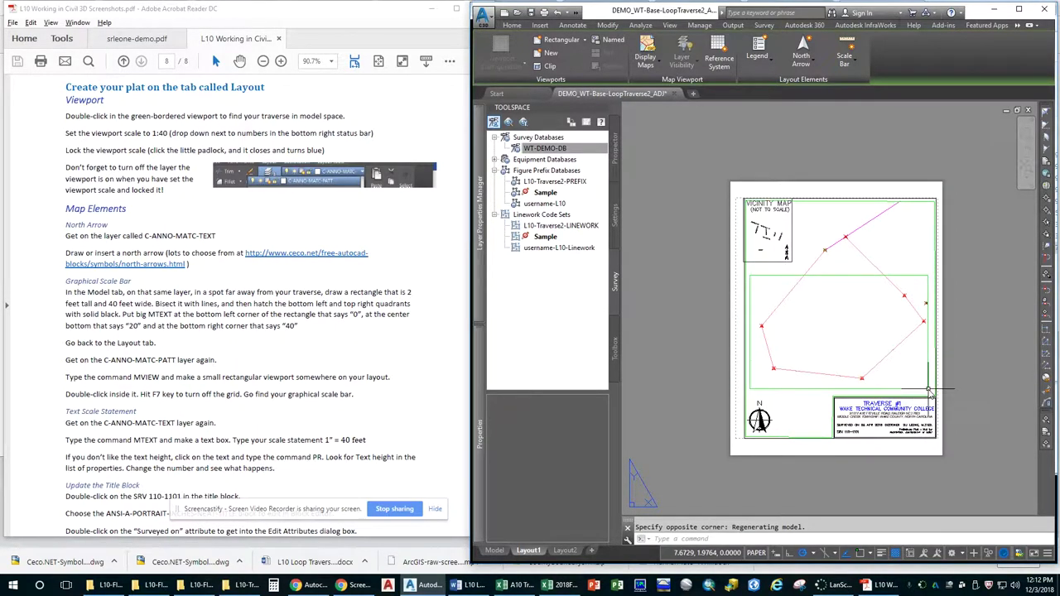
Frame the scale bar in the new viewport, regenerate, and set its scale to 1" = 150'.
double_click(859, 325)
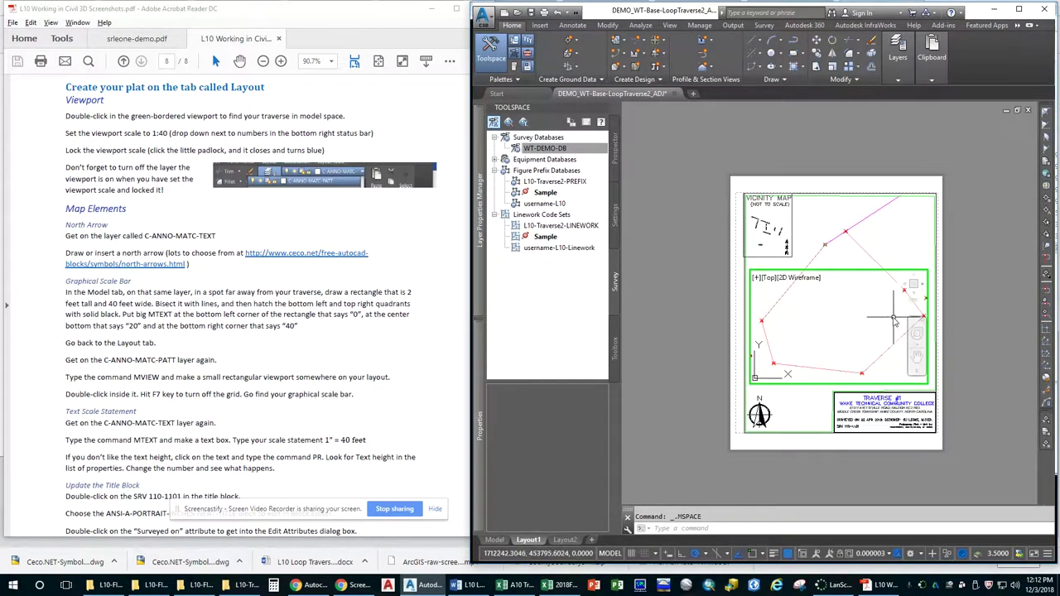
middle_click_drag(882, 315, 865, 325)
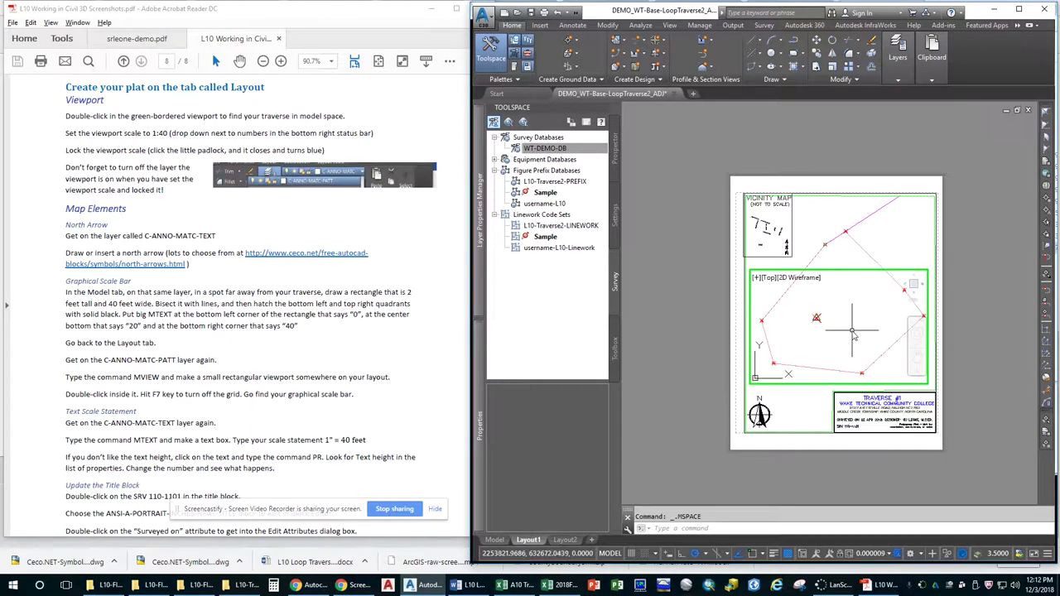
middle_click_drag(853, 331, 874, 358)
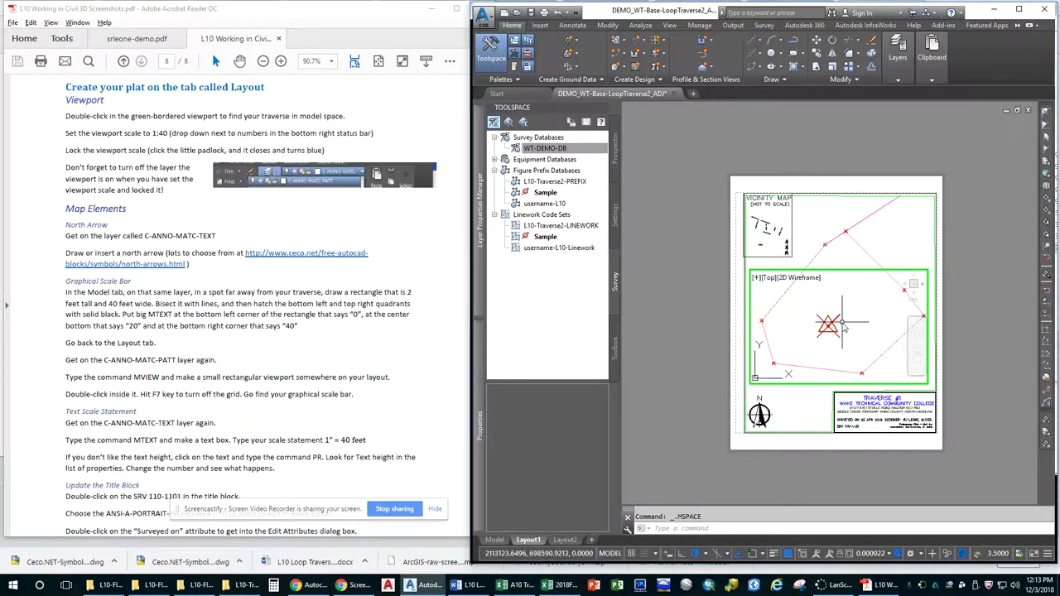
scroll(866, 354, "up", 2)
scroll(853, 348, "up", 3)
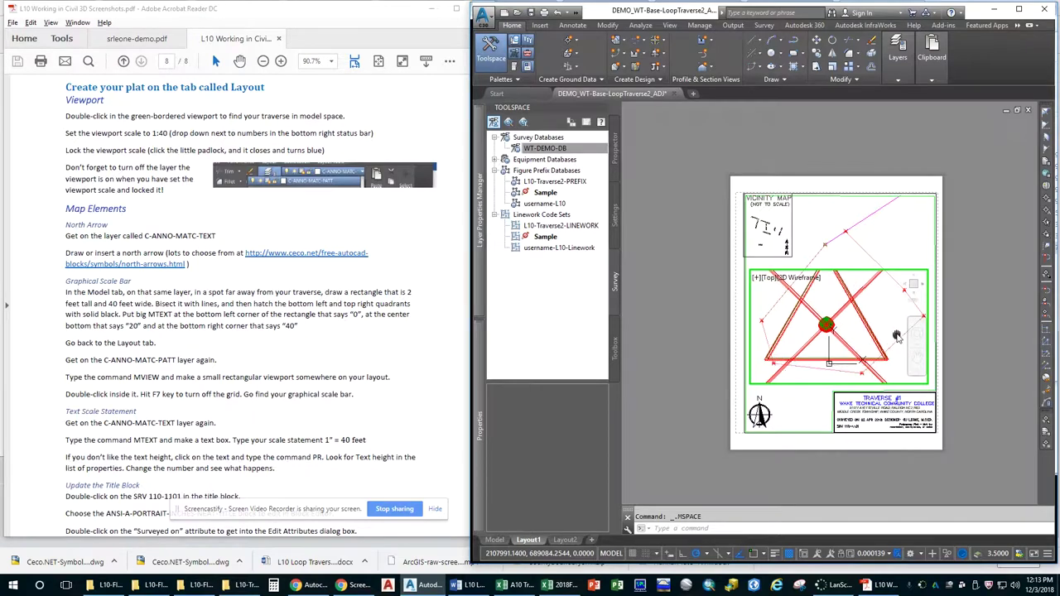
scroll(839, 329, "up", 4)
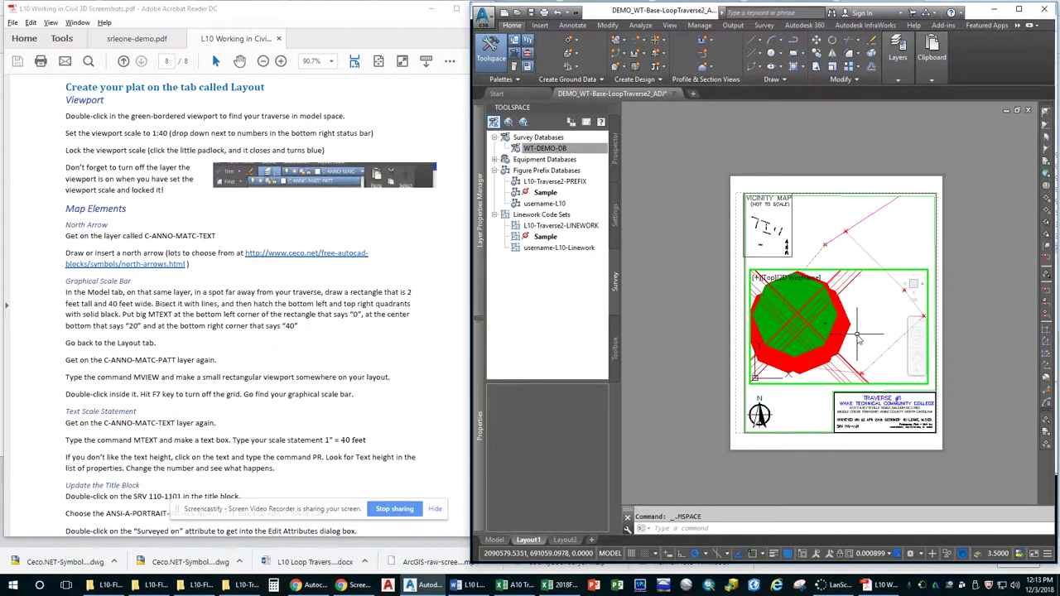
key("Return")
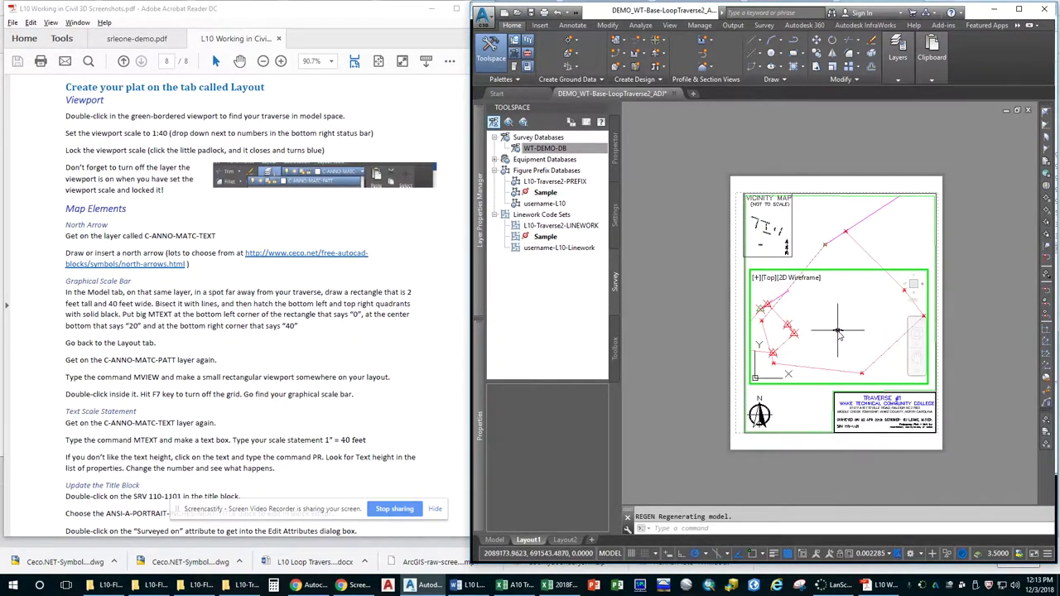
middle_click_drag(840, 340, 841, 333)
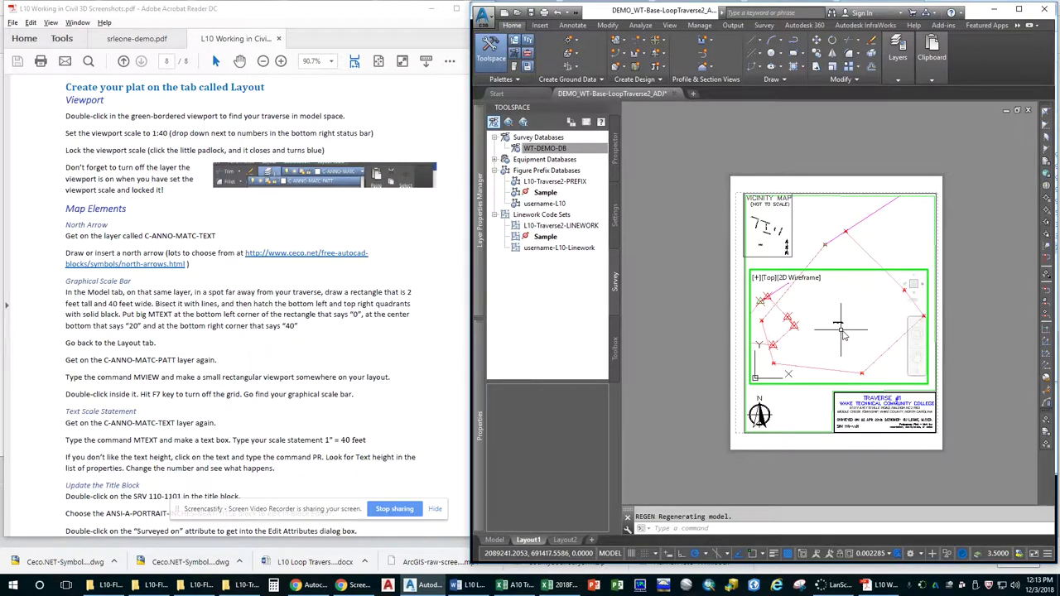
left_click(874, 554)
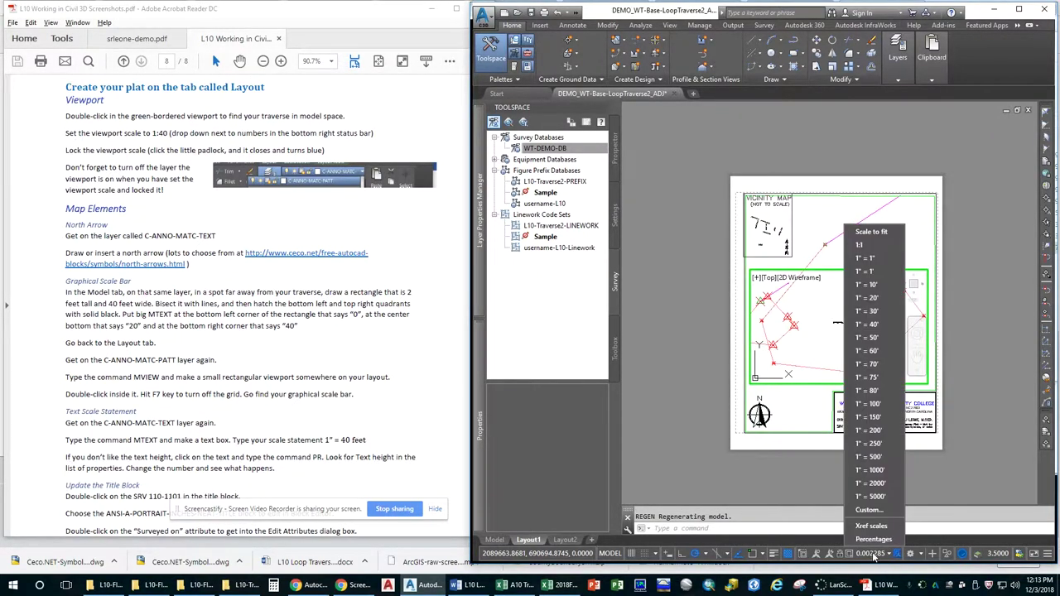
left_click(871, 418)
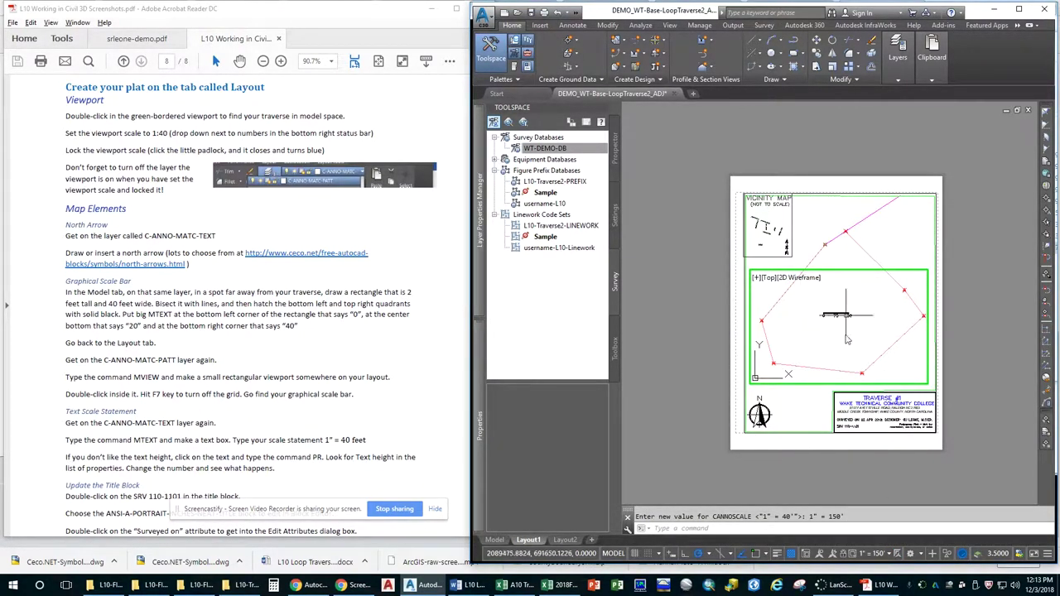
double_click(982, 304)
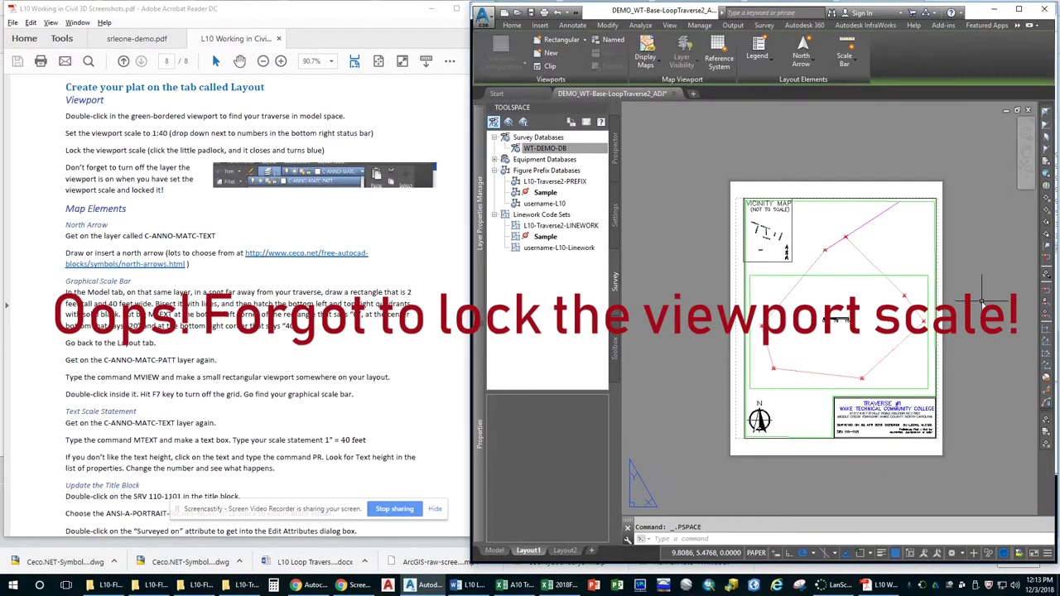
Stretch the scale-bar viewport's lower-left corner so it frames only the scale bar.
left_click(900, 276)
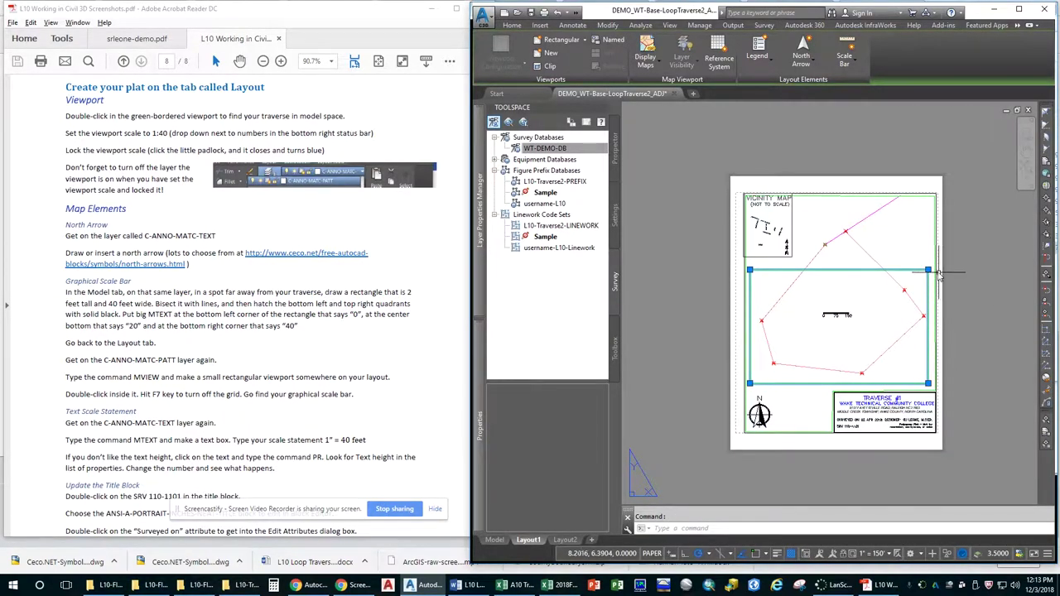
left_click(928, 271)
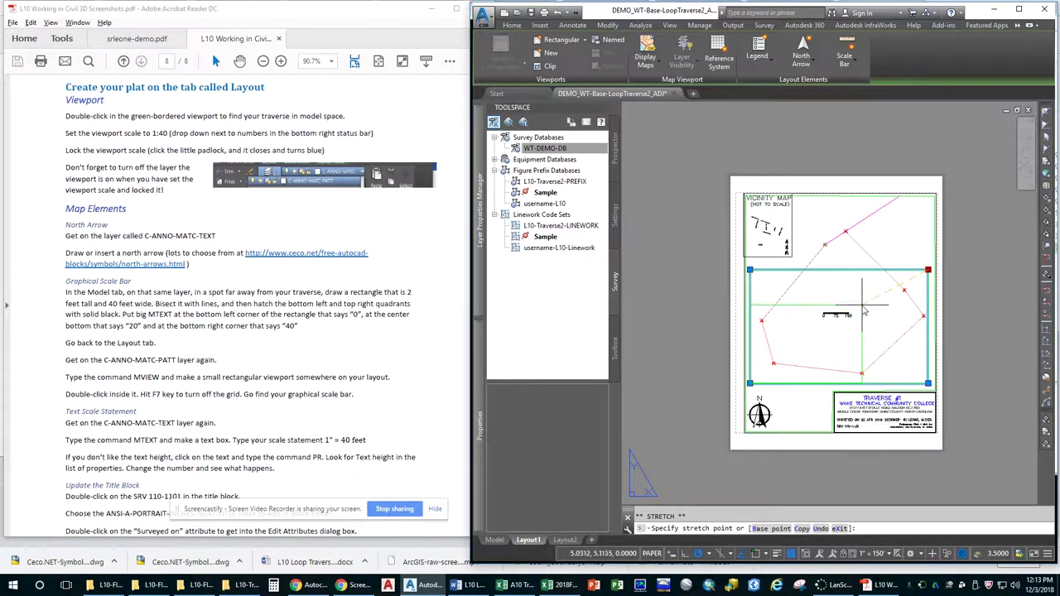
left_click(750, 383)
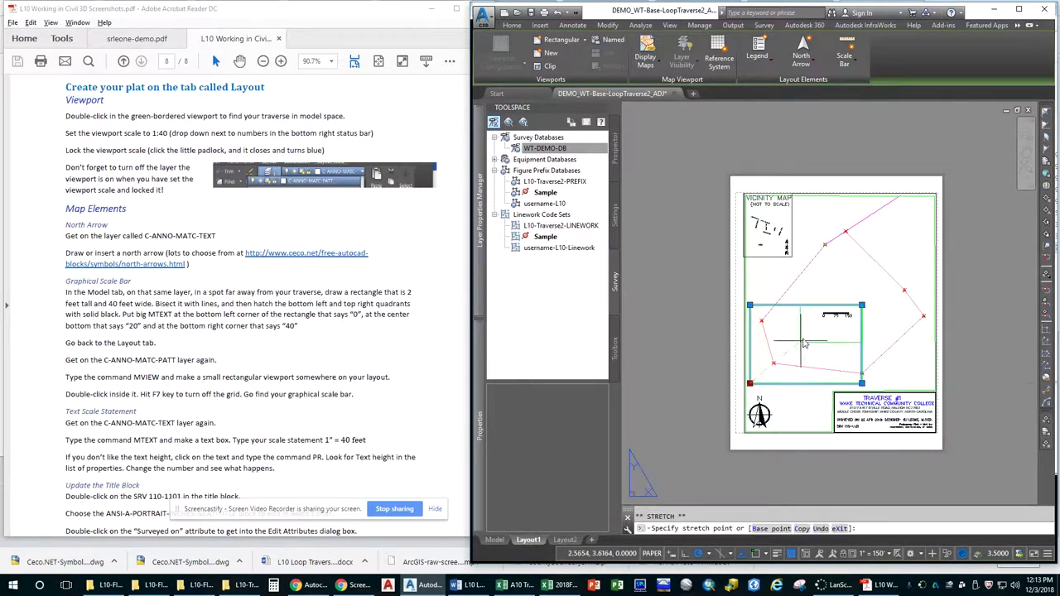
left_click(810, 325)
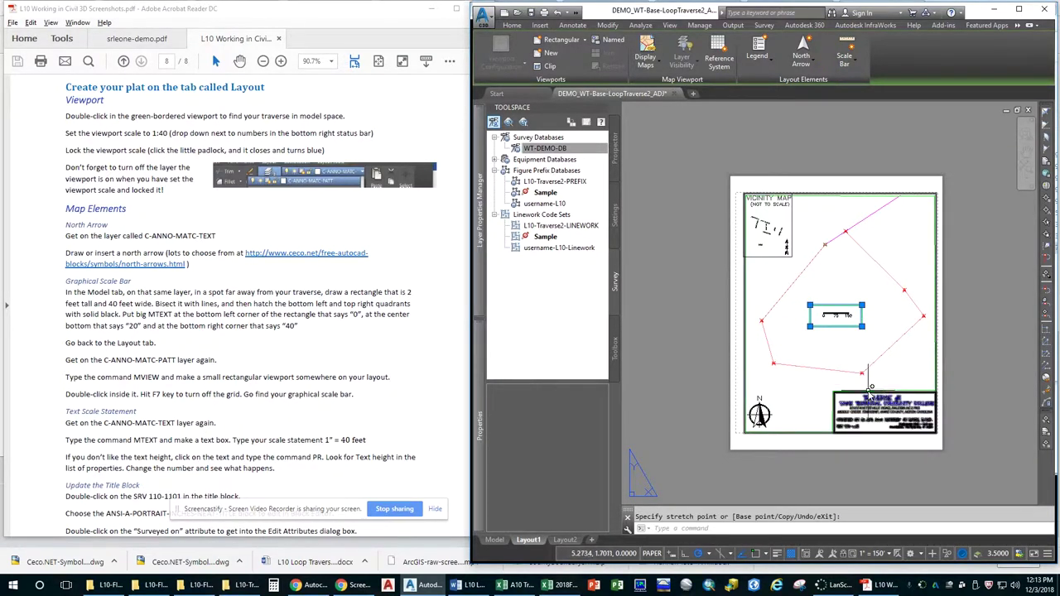
Move the scale-bar viewport beside the north arrow, between it and the title block.
right_click(833, 332)
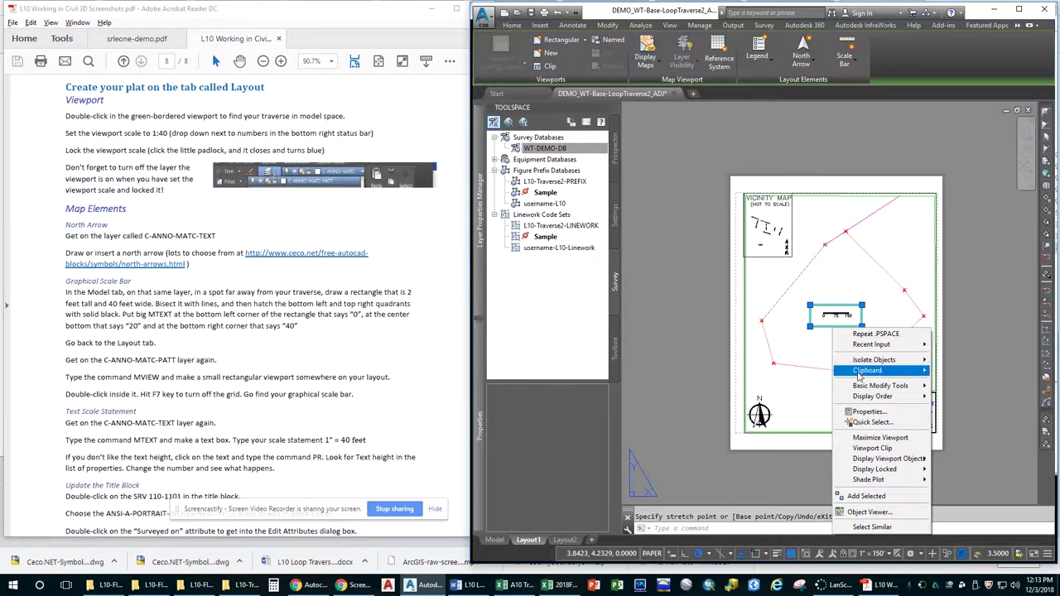
mouse_move(858, 387)
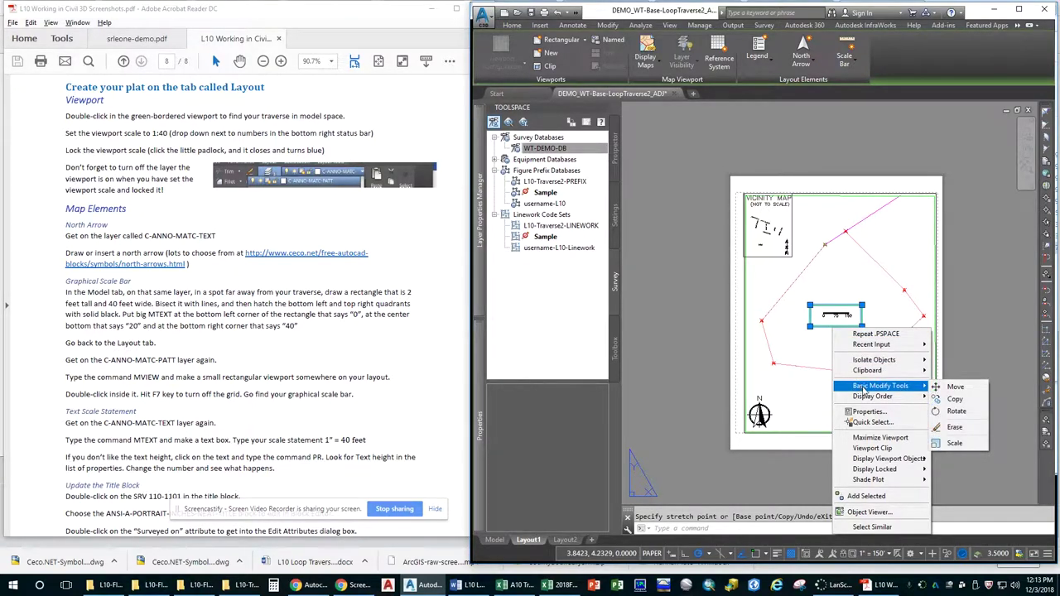
left_click(955, 389)
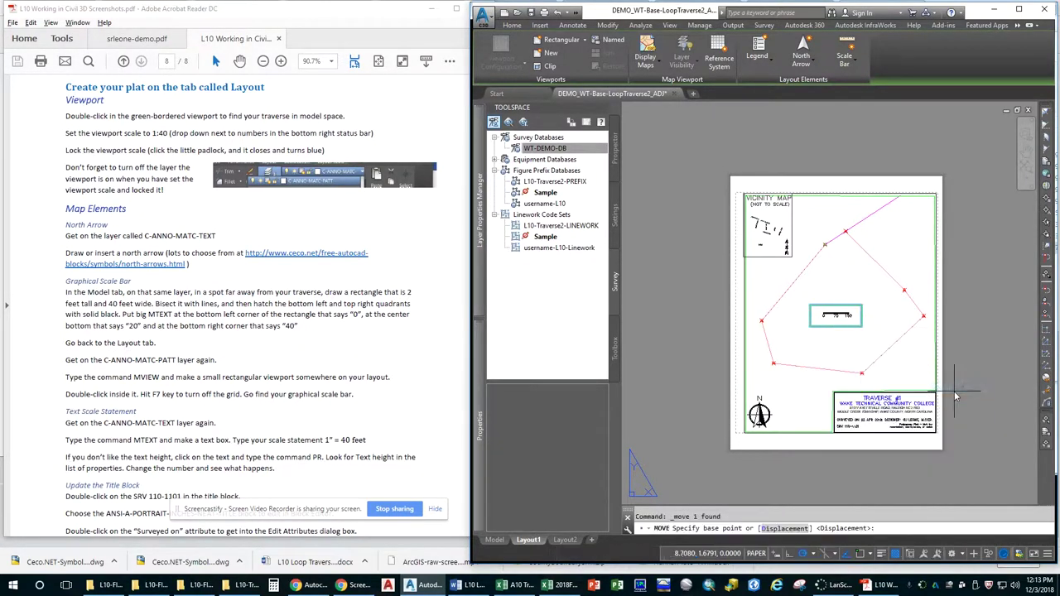
left_click(837, 317)
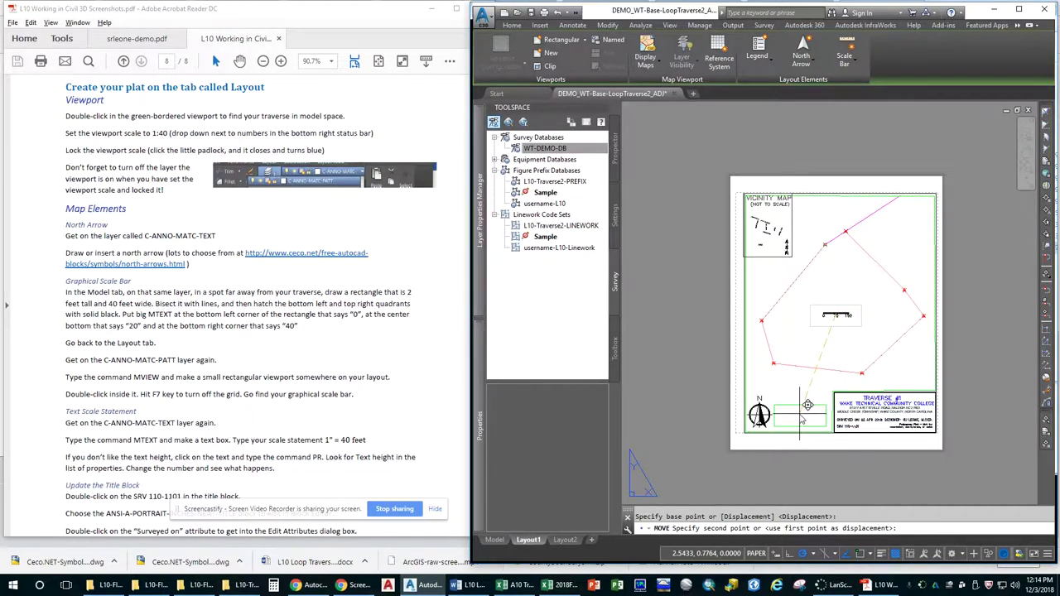
left_click(801, 421)
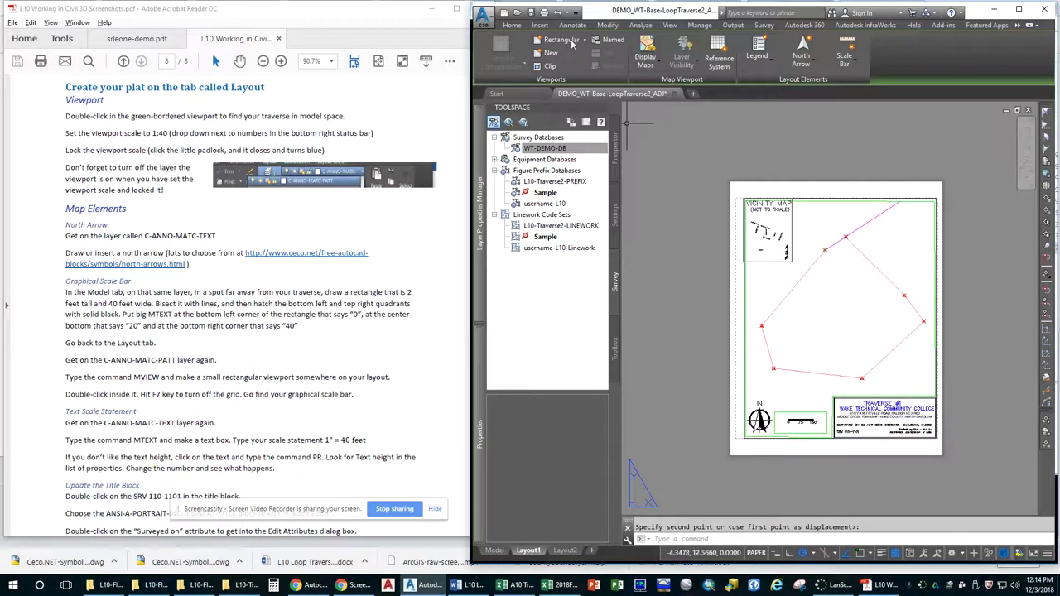
left_click(512, 26)
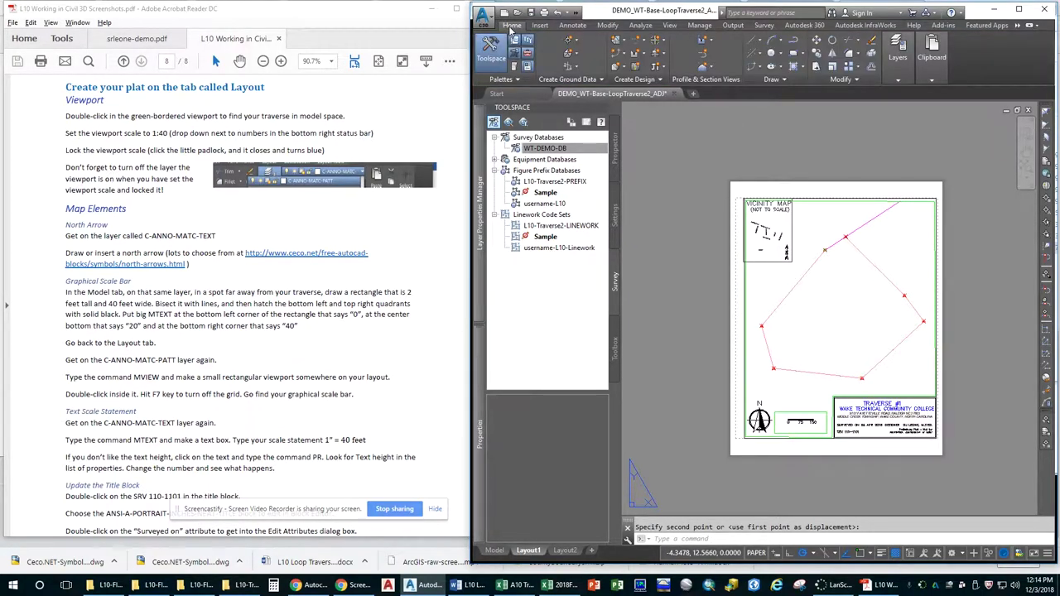
Turn off the C-ANNO-MATC-PATT layer to hide the viewport borders.
left_click(904, 80)
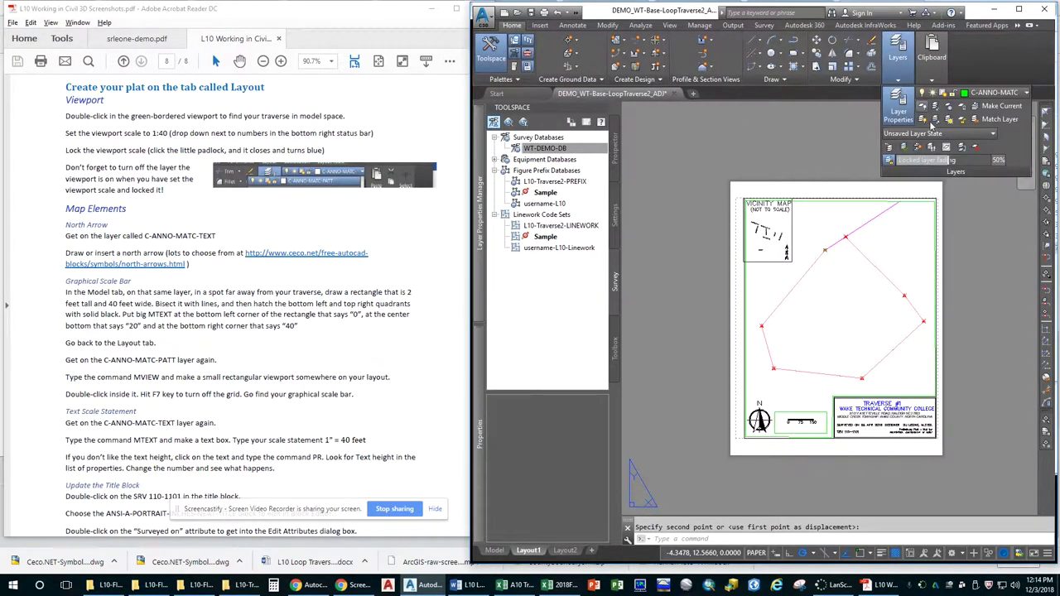
left_click(1026, 93)
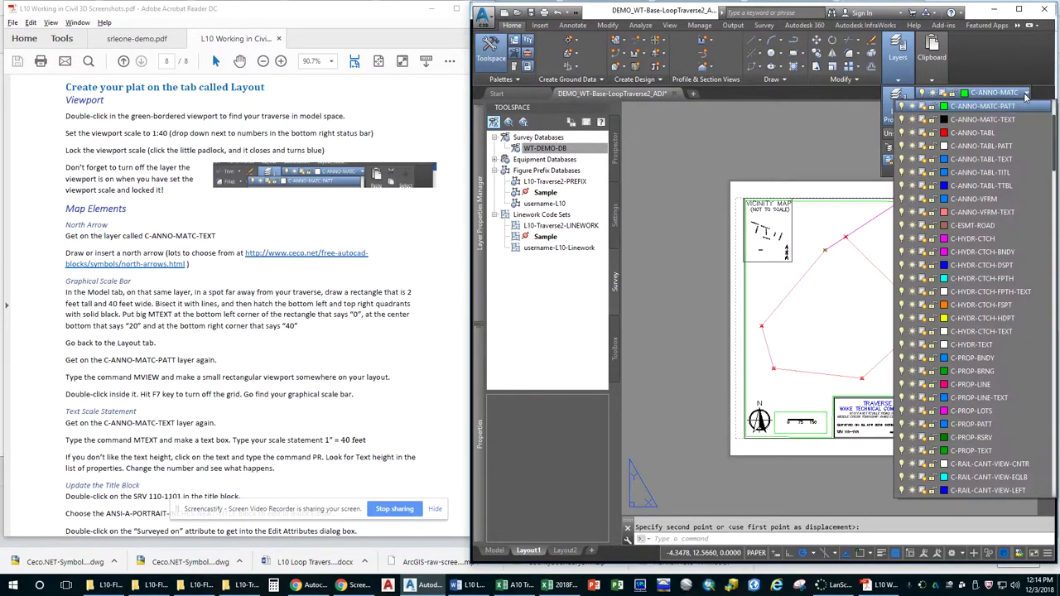
scroll(993, 154, "up", 3)
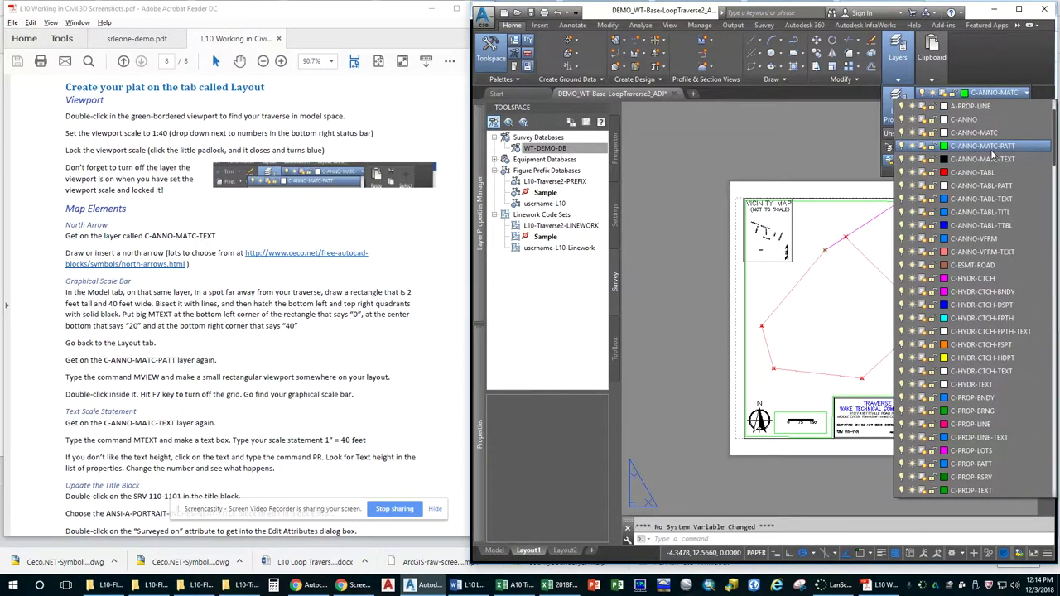
left_click(902, 146)
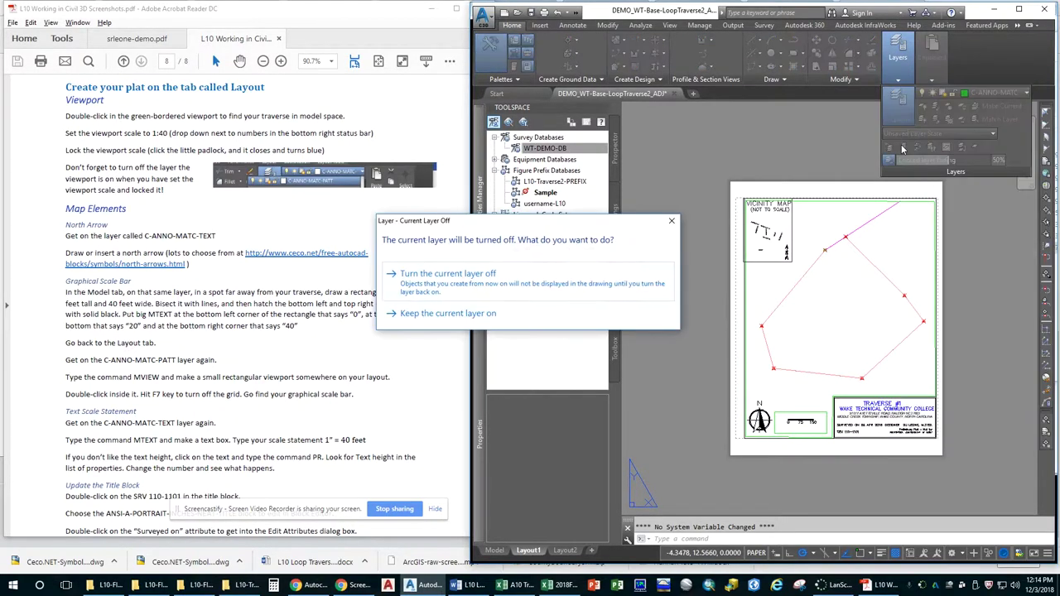
left_click(576, 283)
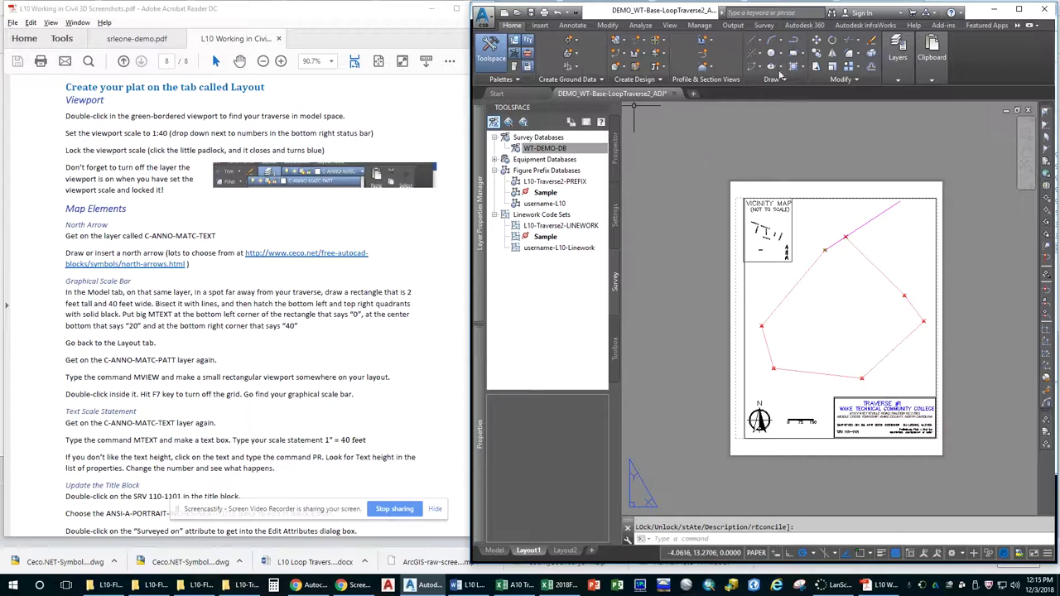
Make C-ANNO-MATC-TEXT the current layer.
left_click(907, 75)
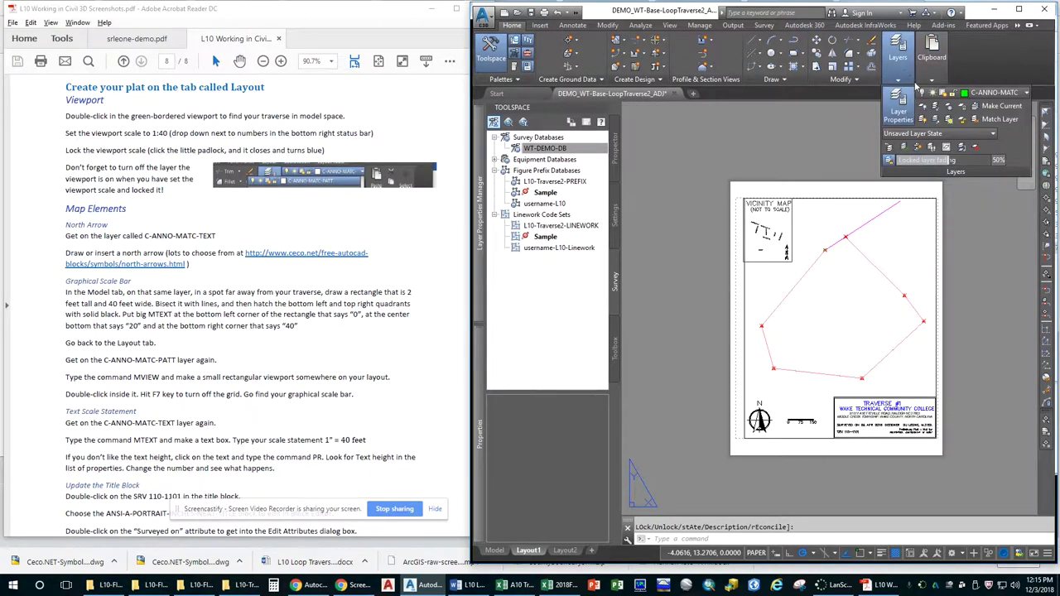
left_click(994, 94)
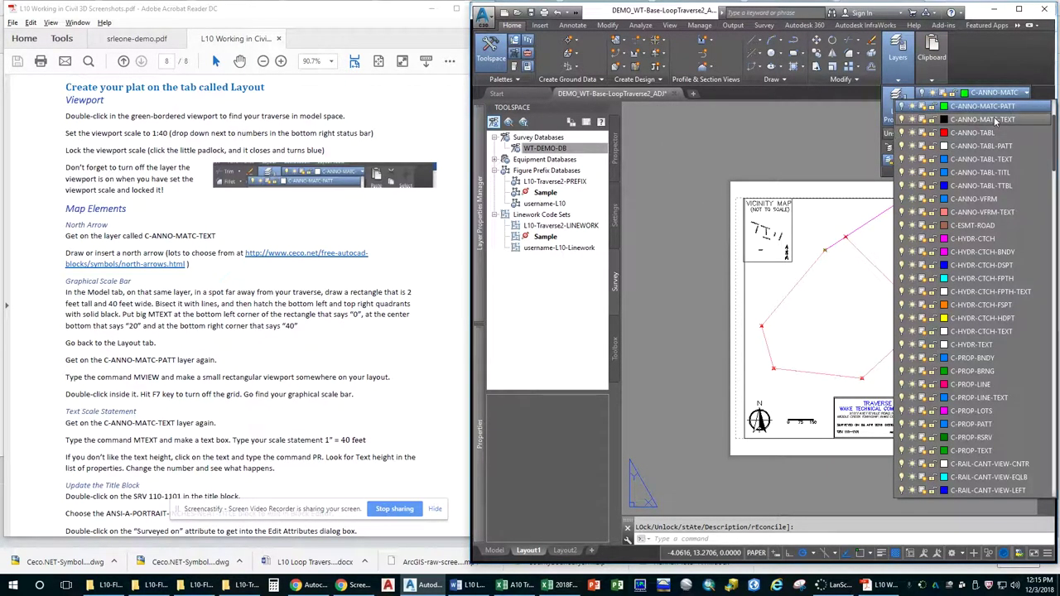
left_click(996, 121)
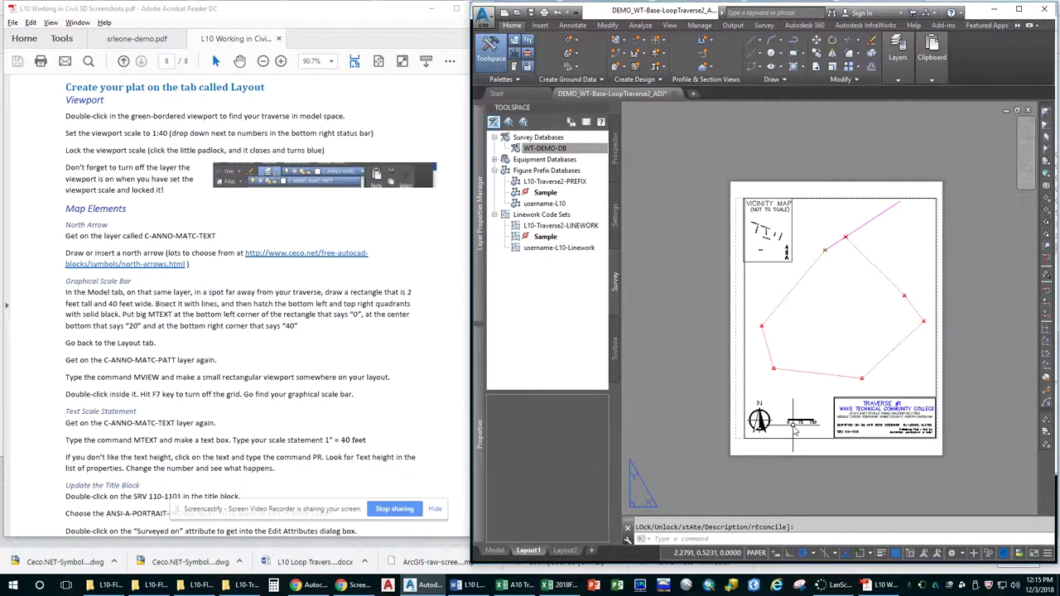
left_click(775, 539)
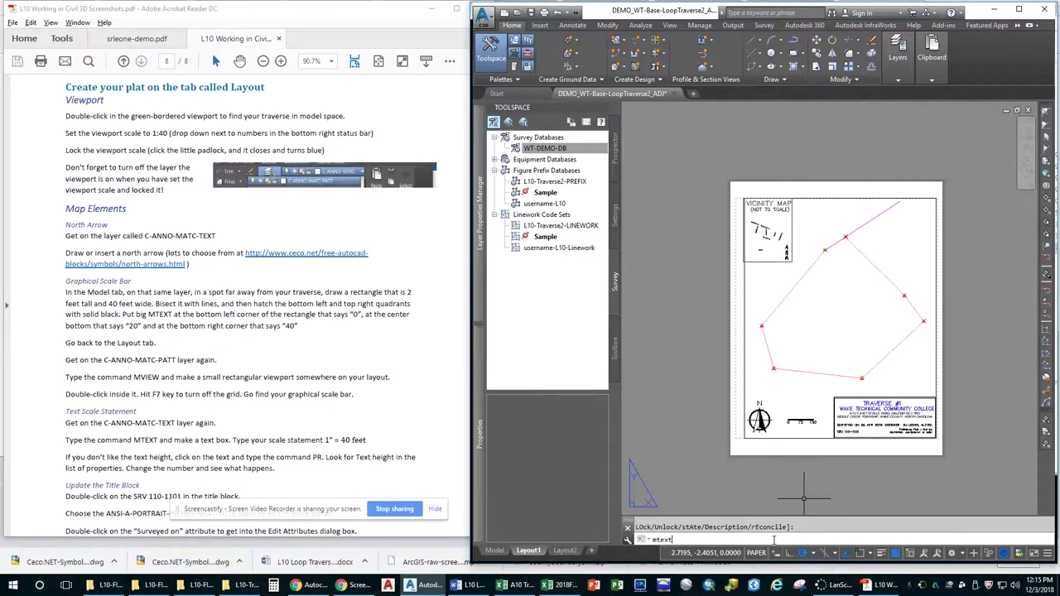
key("Return")
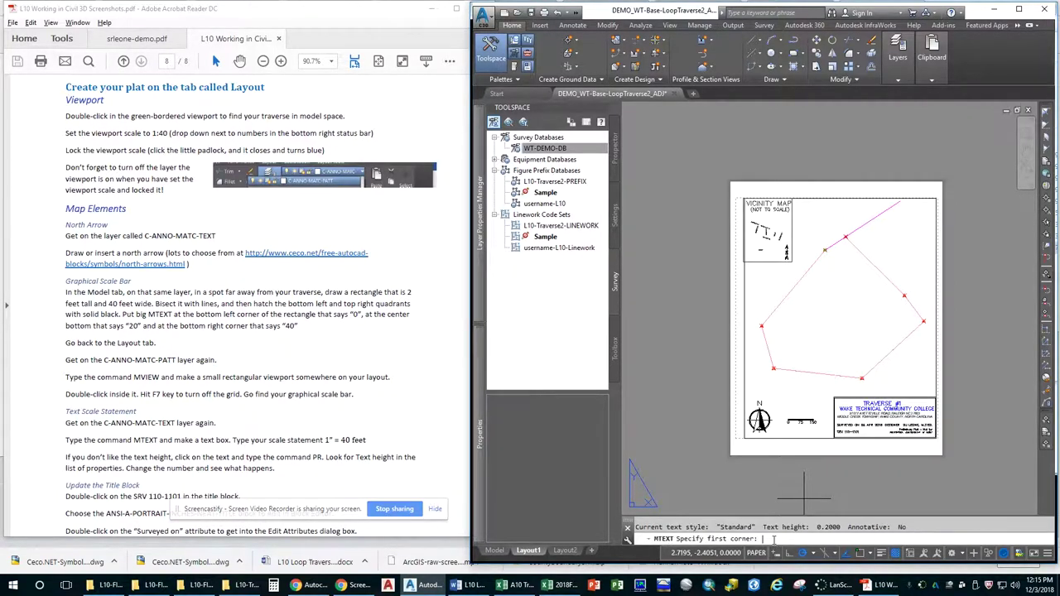
Create centered MTEXT reading 1" = 150 feet at the scale bar, widened to one line.
left_click(784, 407)
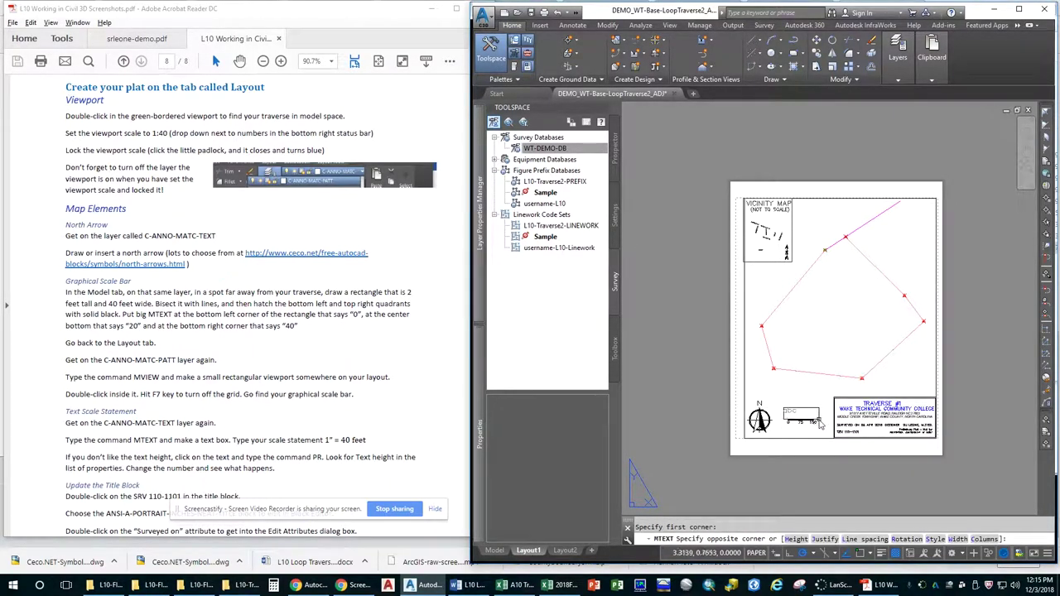
left_click(816, 422)
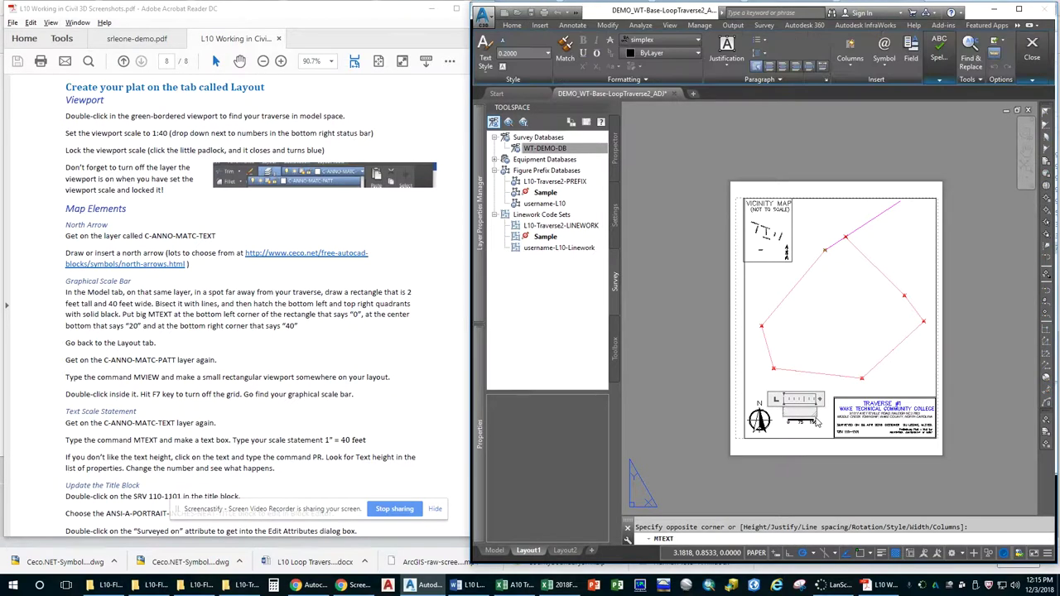
left_click(783, 66)
type("0 feet")
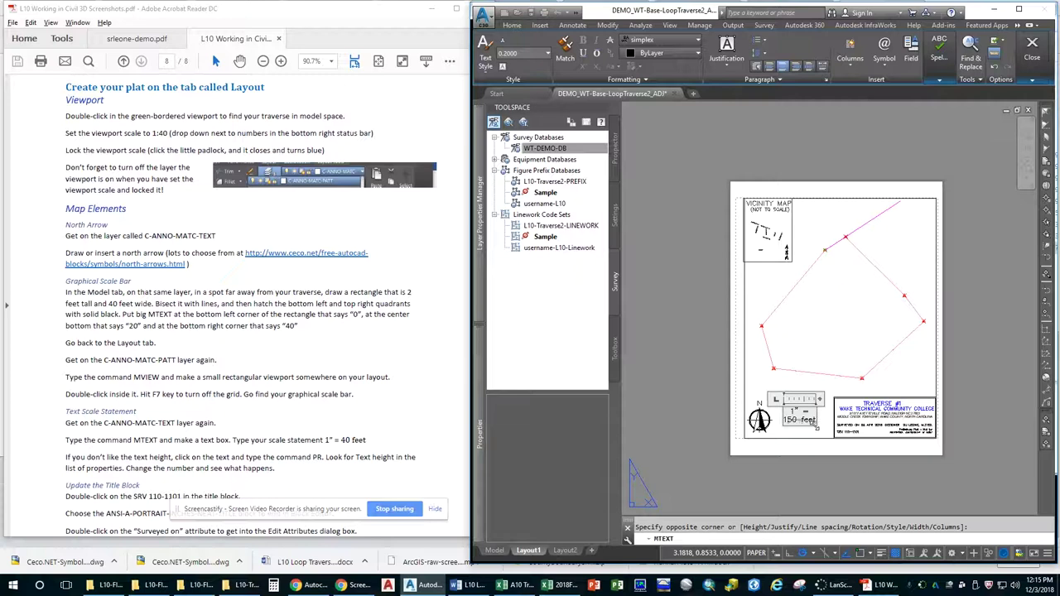
left_click_drag(816, 425, 858, 421)
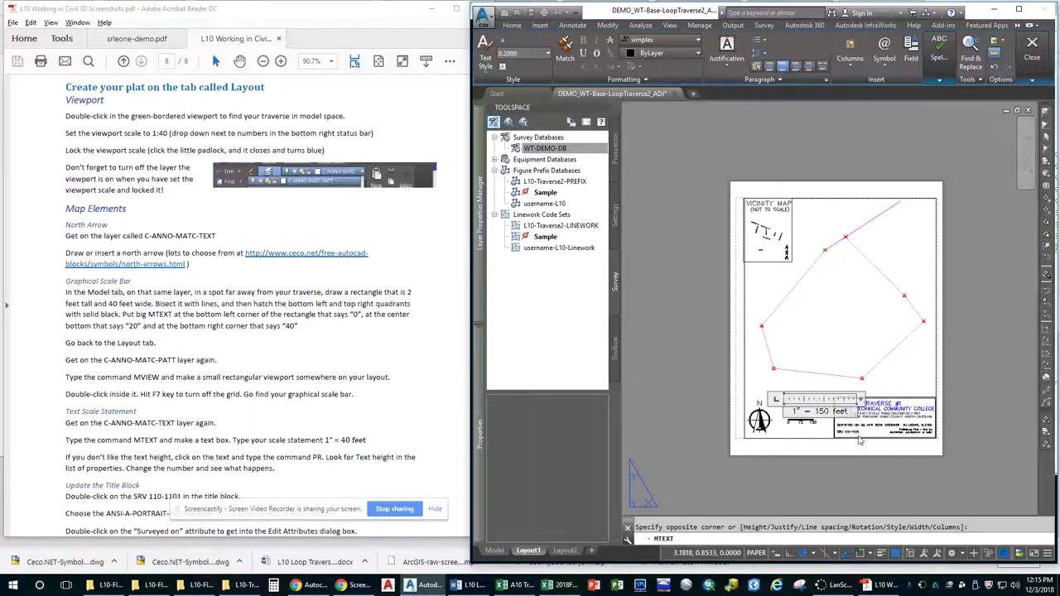
left_click(975, 357)
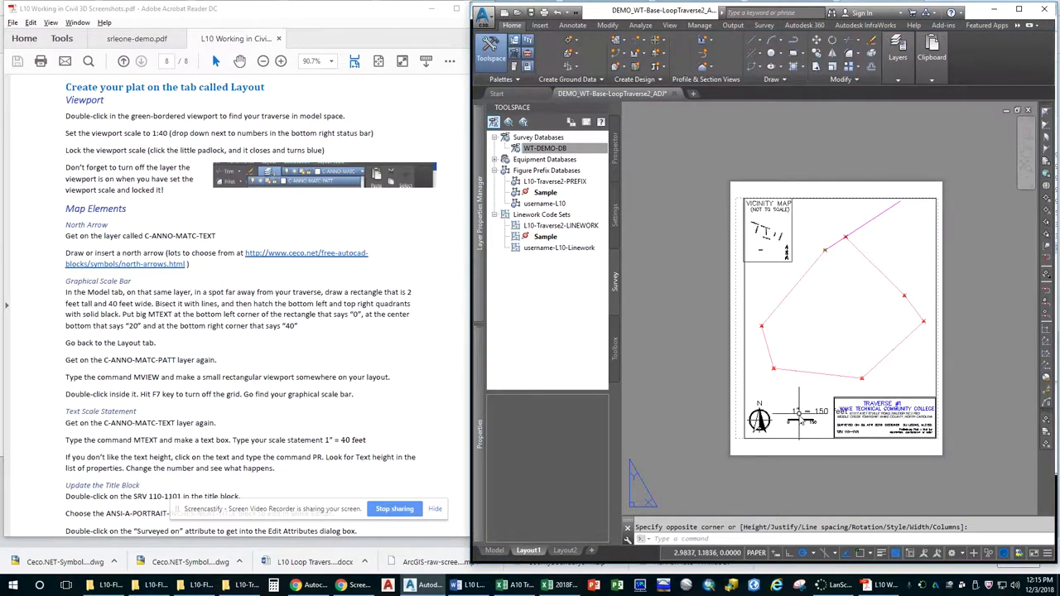
Shift the 1" = 150 feet text so it sits beside the scale bar.
left_click(822, 412)
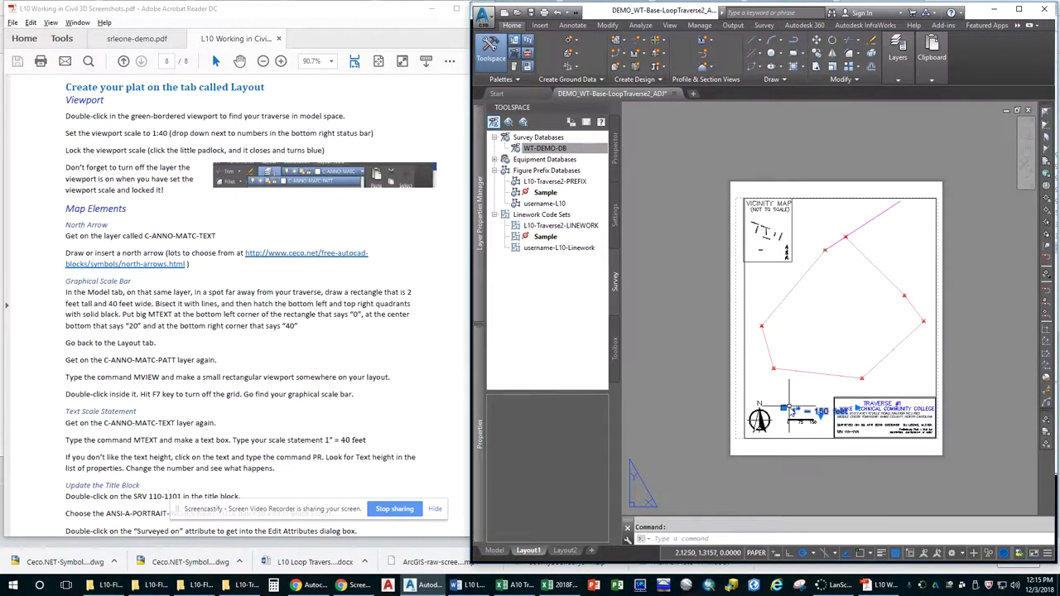
left_click(783, 408)
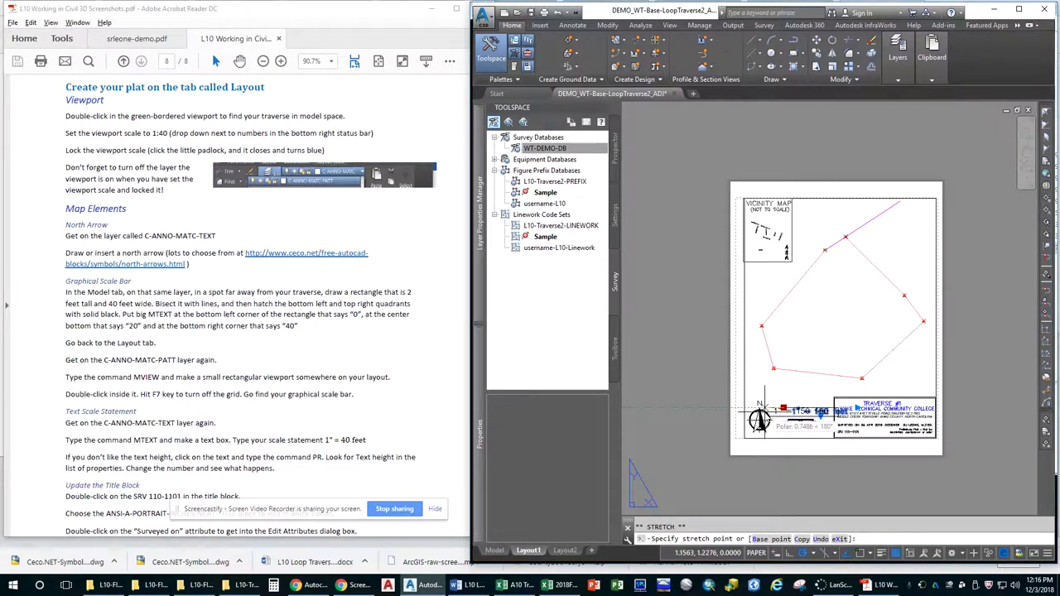
left_click(763, 408)
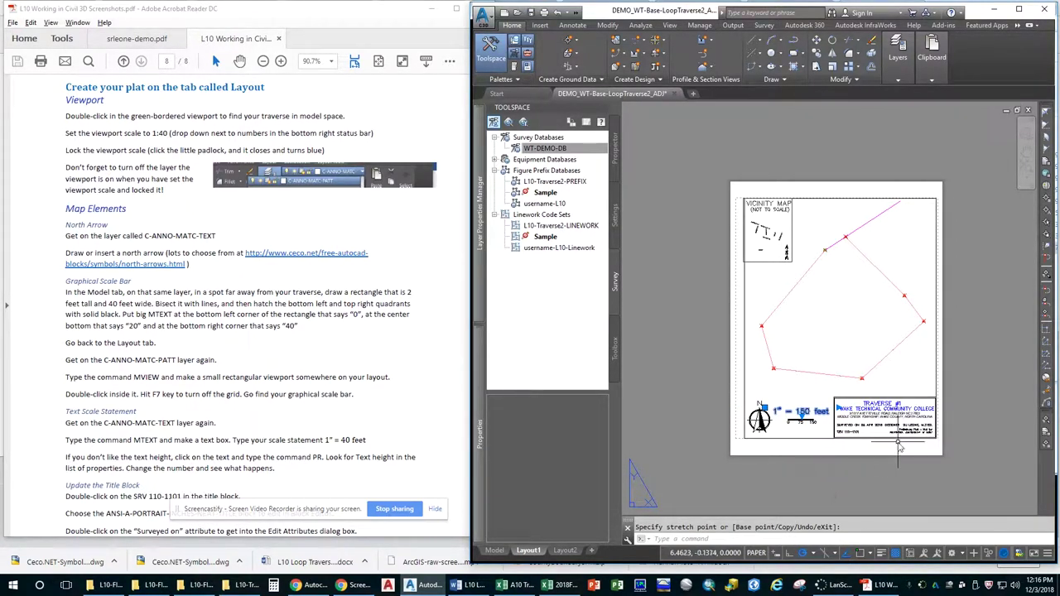
key("Escape")
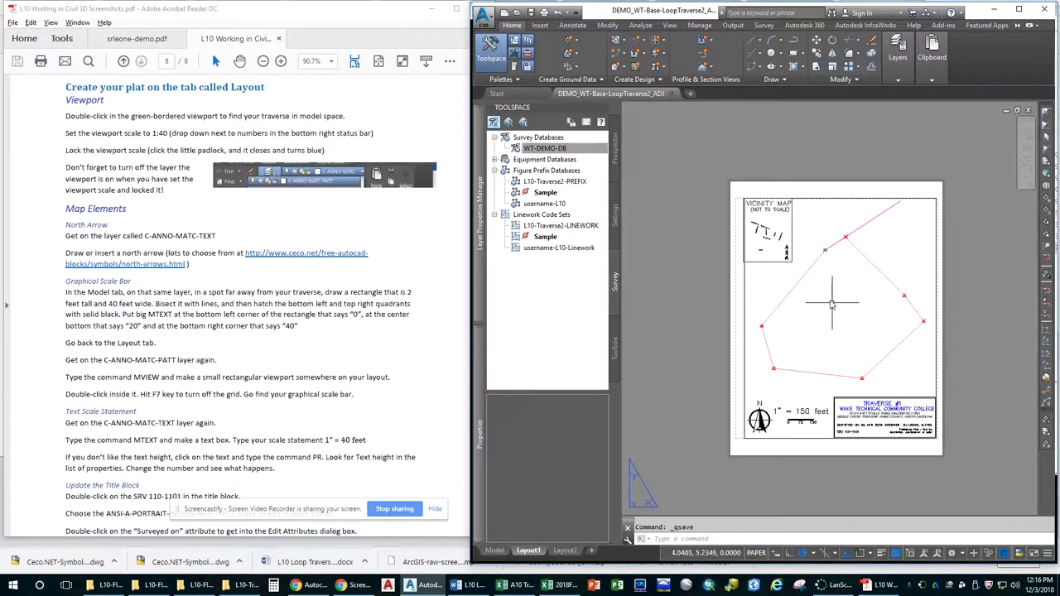
left_click(779, 267)
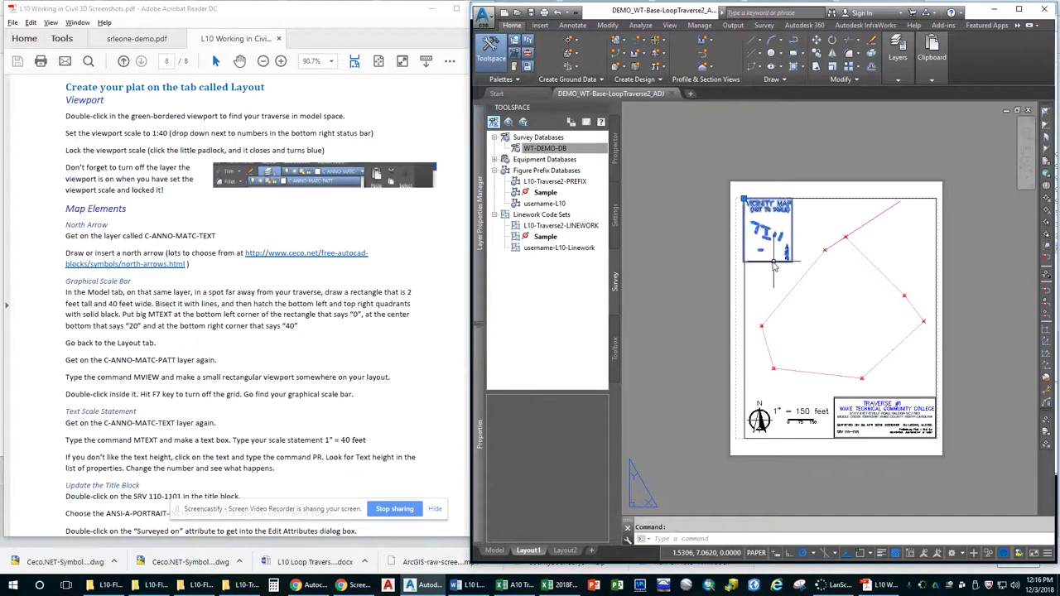
Stretch the vicinity-map viewport's top-left corner toward the border corner with snap on, then cancel.
left_click(744, 199)
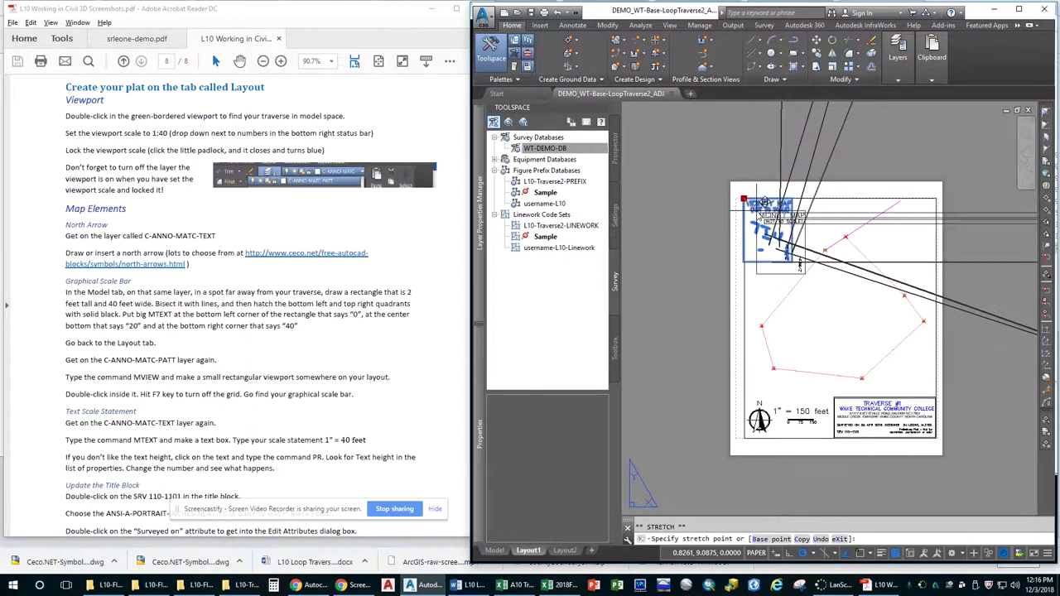
left_click(756, 208)
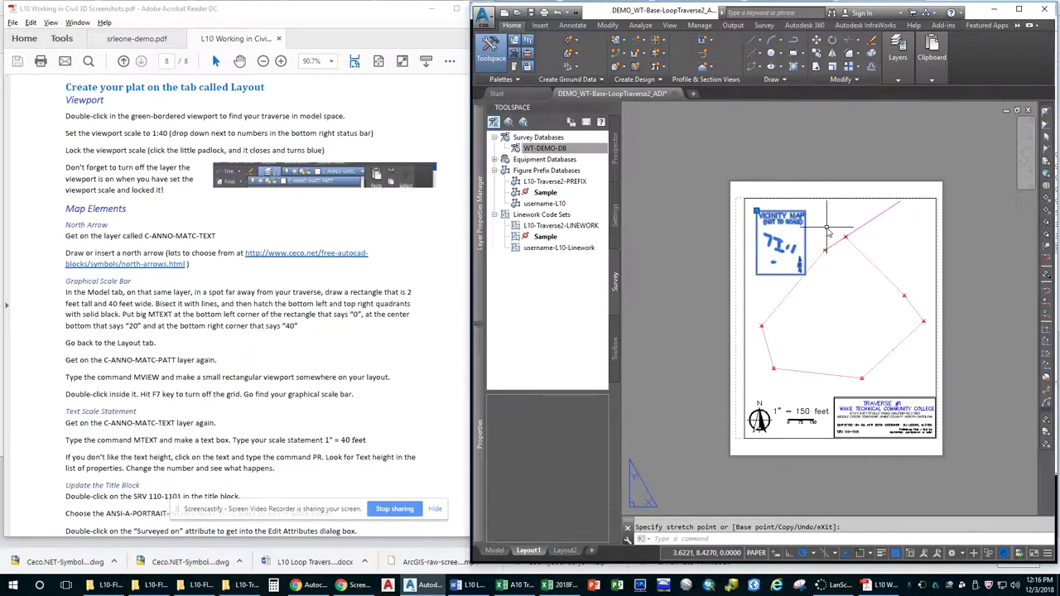
key("F3")
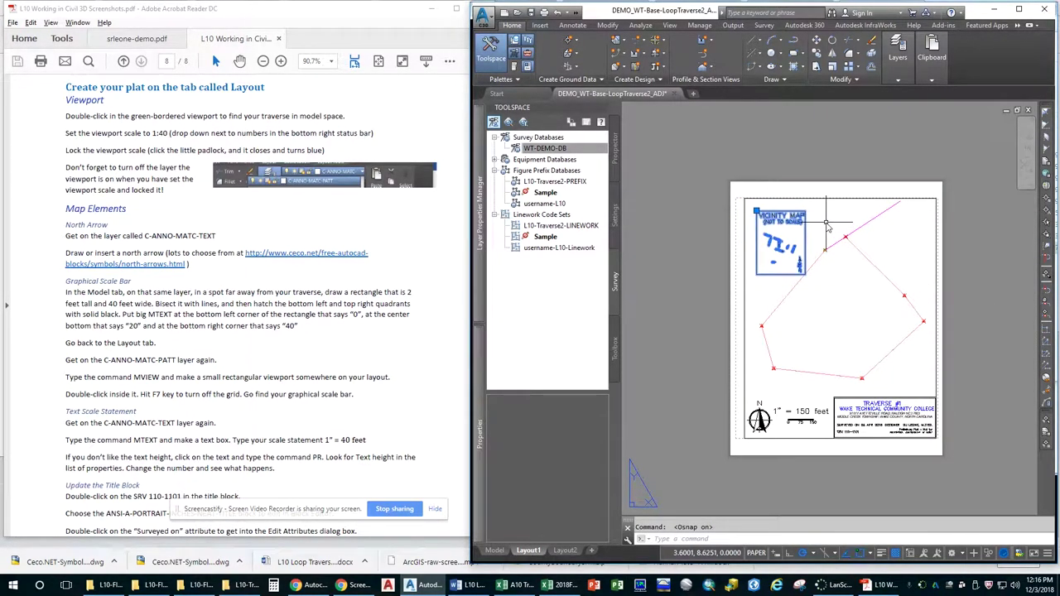
left_click(756, 211)
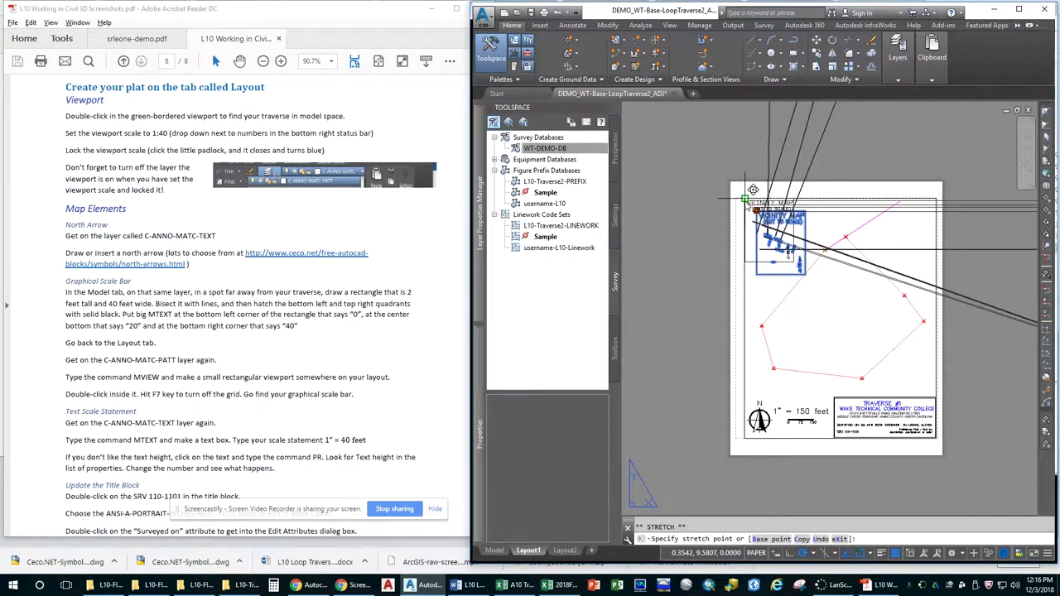
left_click(745, 198)
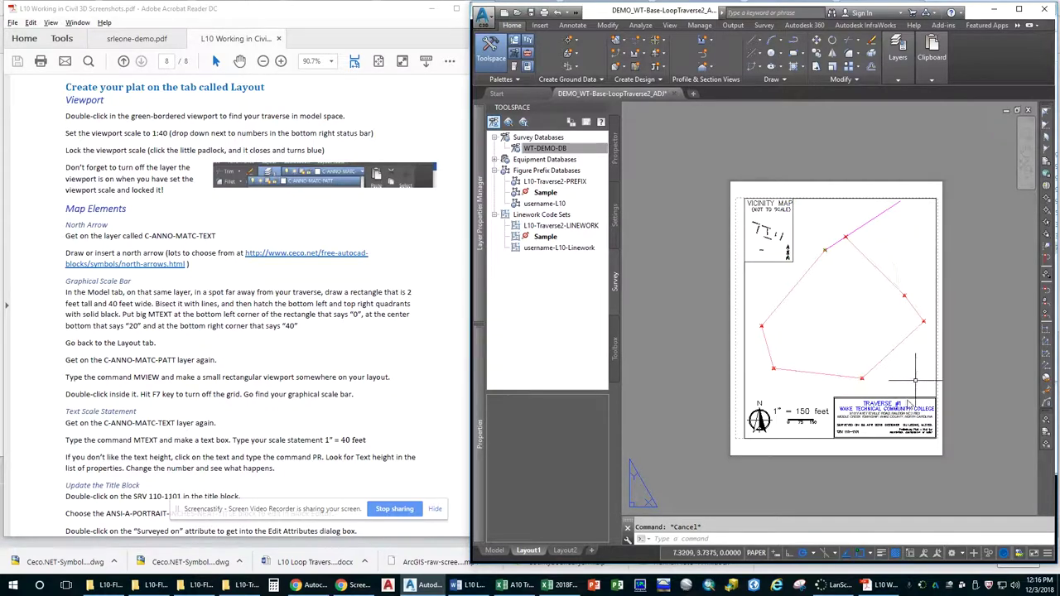
key("Escape")
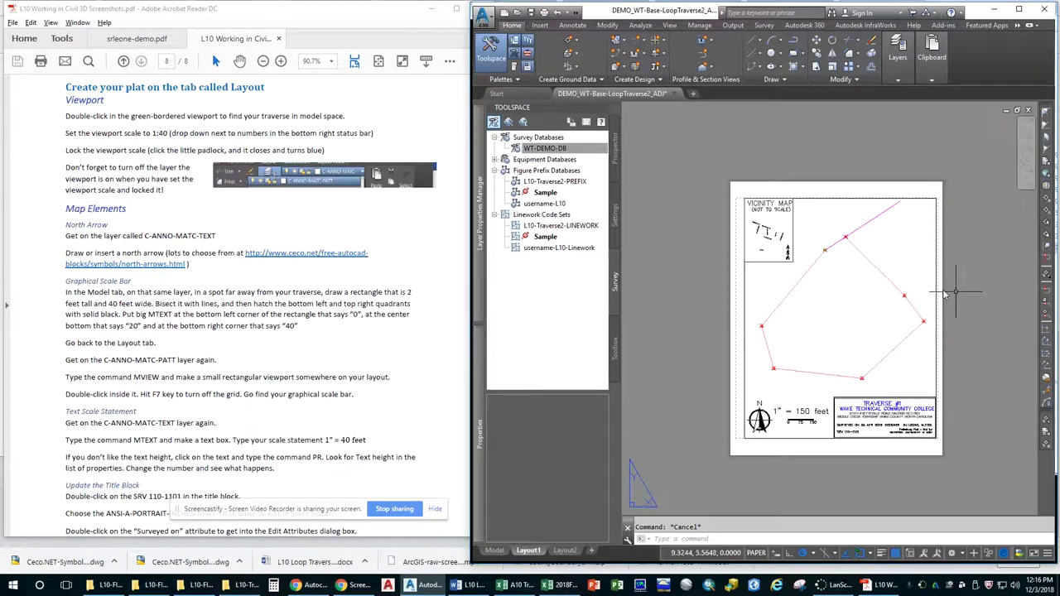
Edit the title block's attributes, changing the survey date month to NOV.
double_click(881, 408)
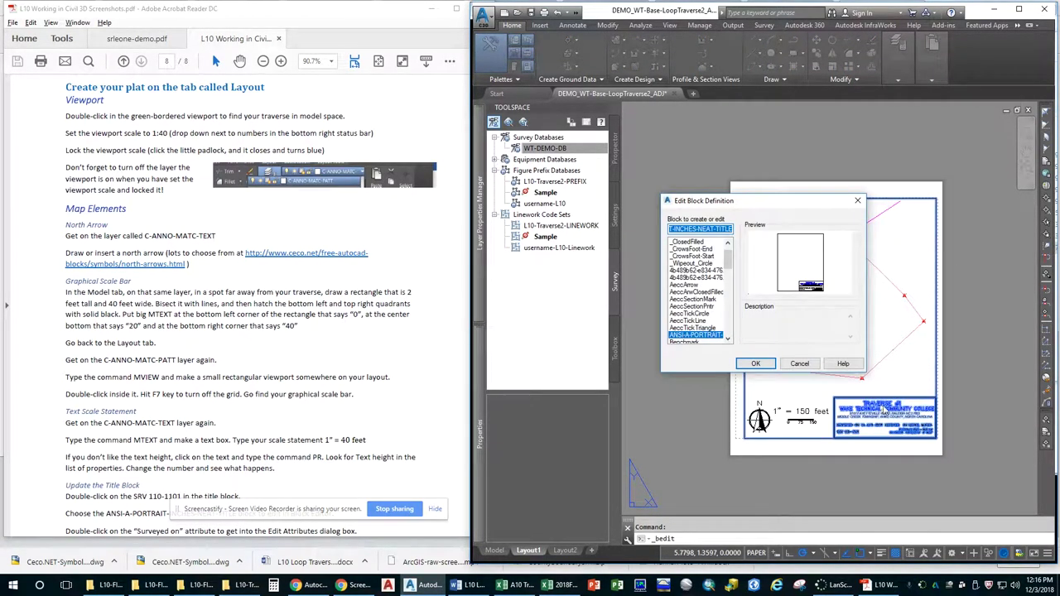
left_click(750, 364)
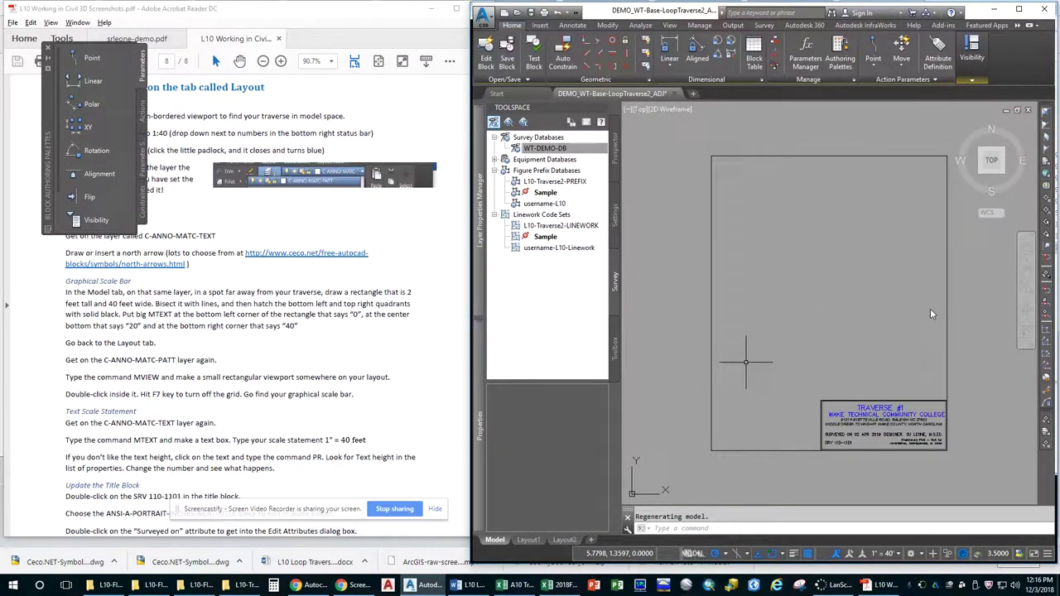
double_click(892, 413)
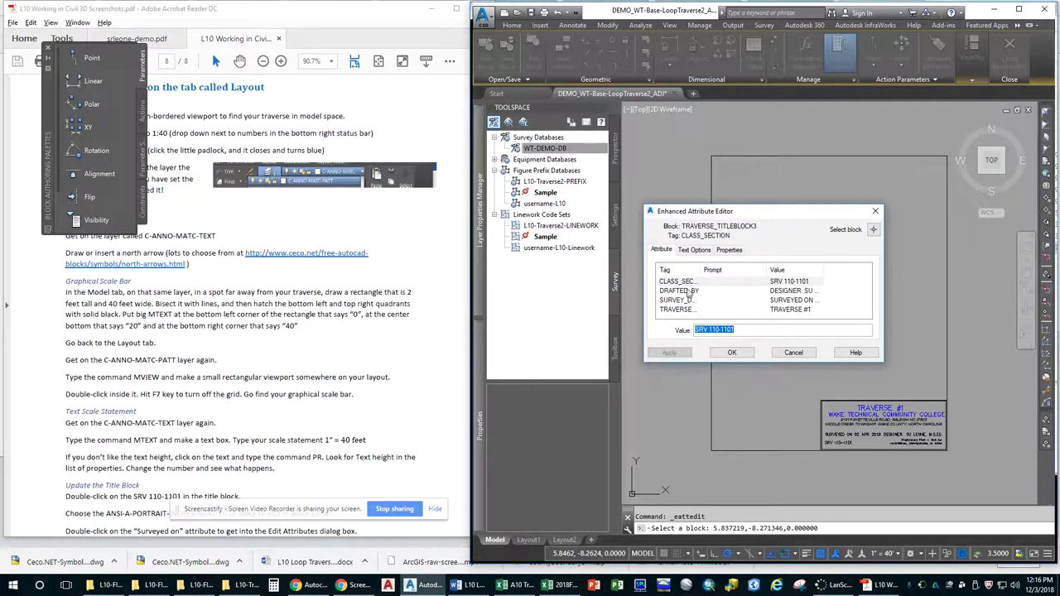
left_click(688, 292)
left_click(730, 330)
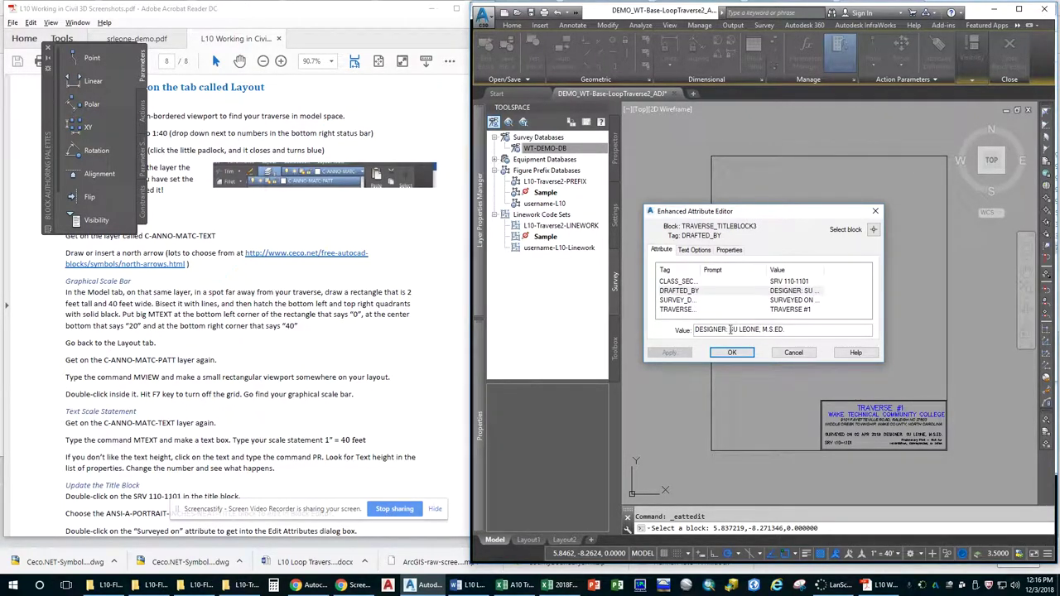
left_click_drag(732, 330, 784, 329)
left_click(794, 301)
left_click(742, 330)
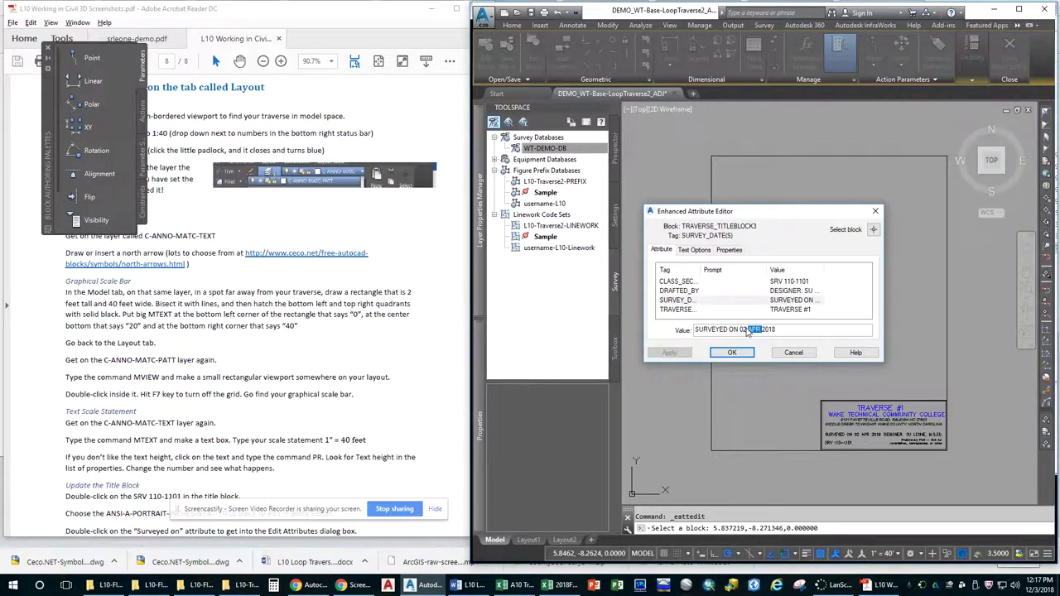
type("NOV")
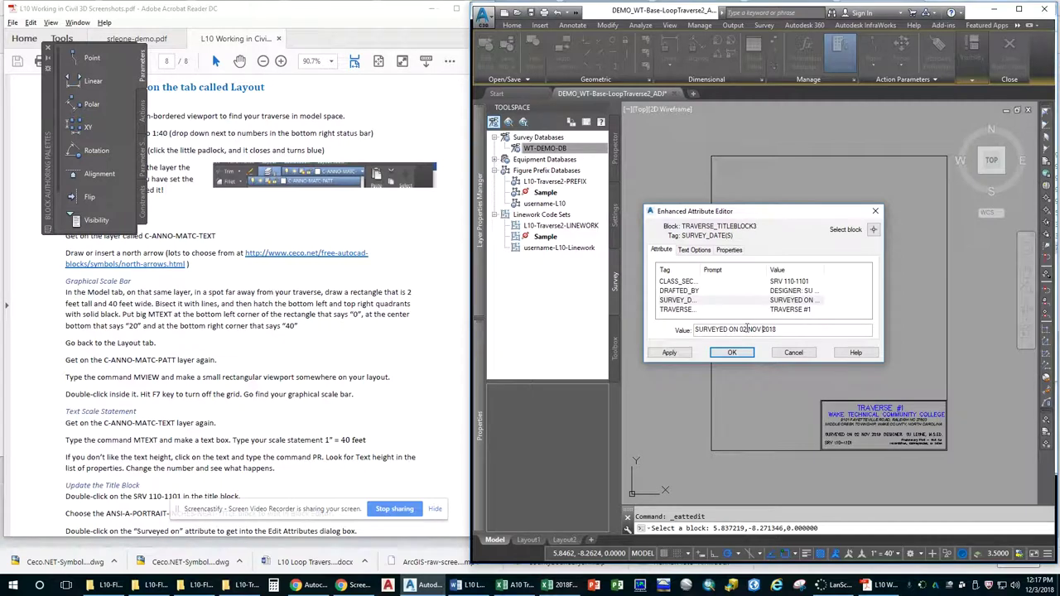
Set the traverse number to TRAVERSE #2 and save the title block changes.
left_click(793, 310)
left_click(741, 330)
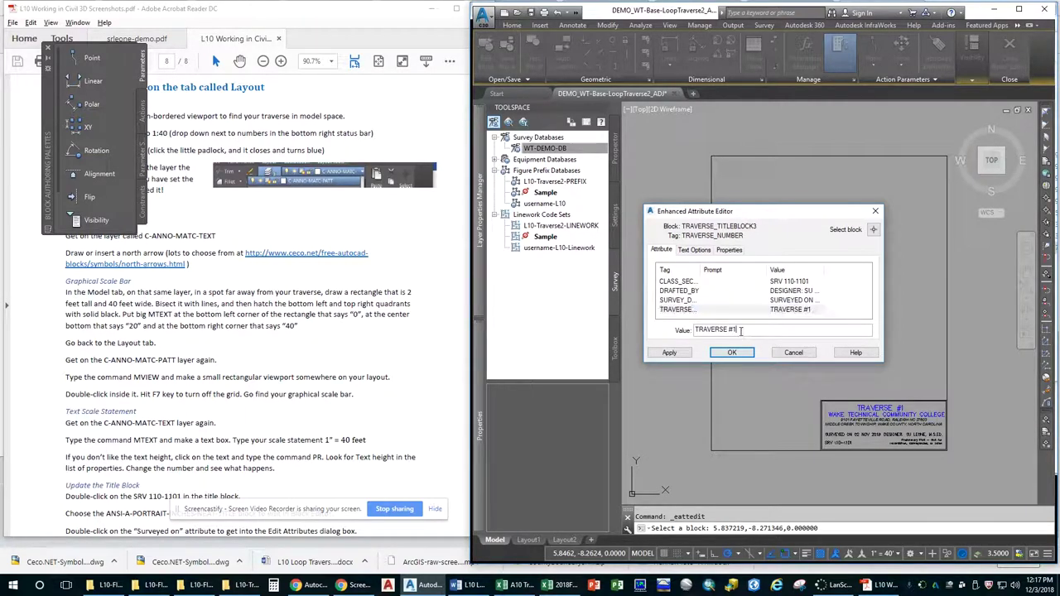
type("2")
left_click(732, 352)
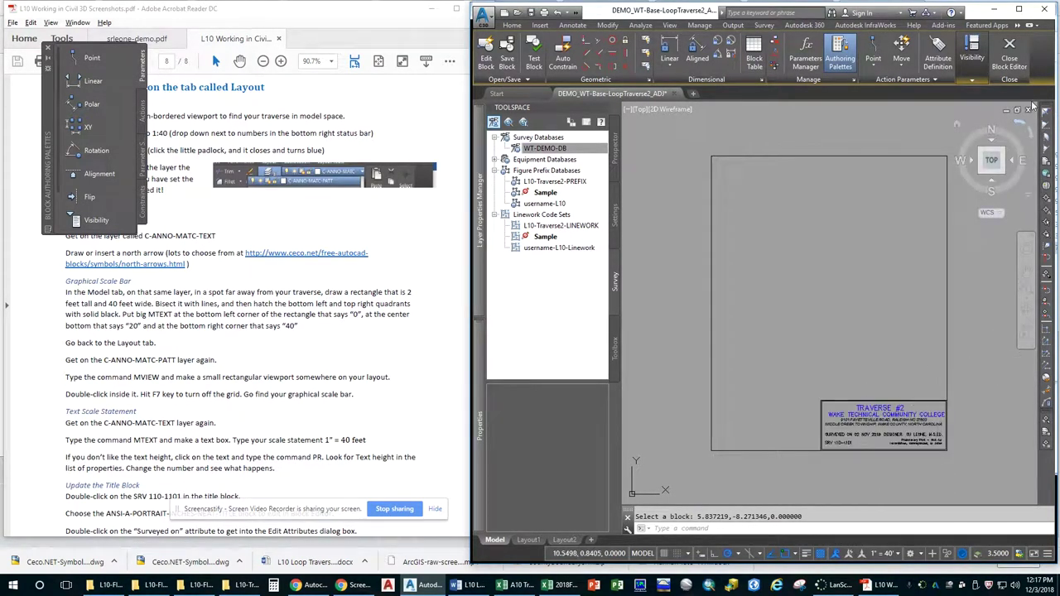
left_click(1015, 51)
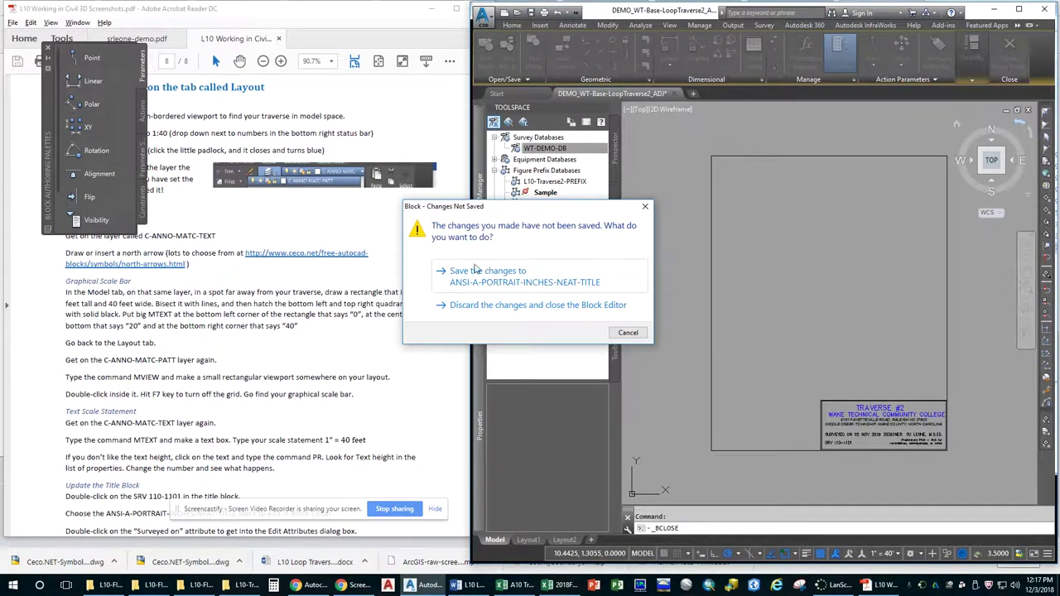
left_click(478, 271)
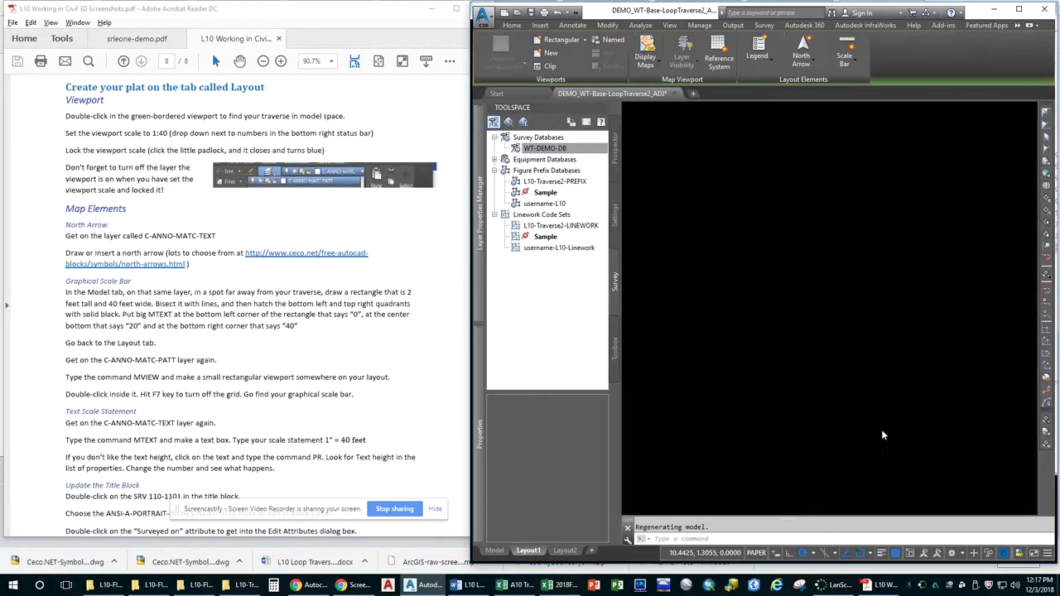
scroll(881, 432, "up", 4)
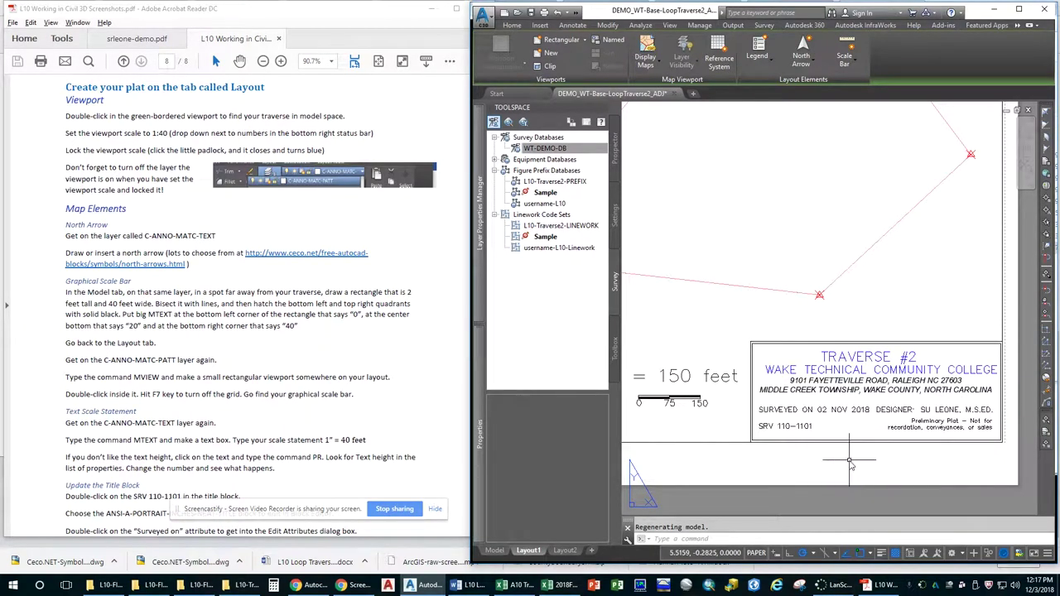
scroll(849, 464, "down", 4)
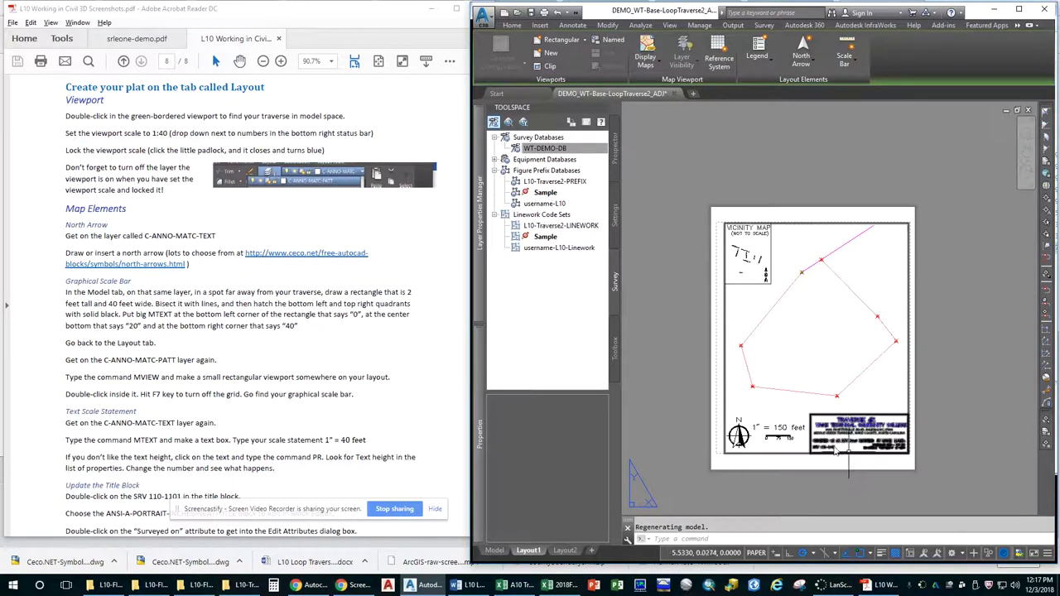
scroll(342, 424, "down", 3)
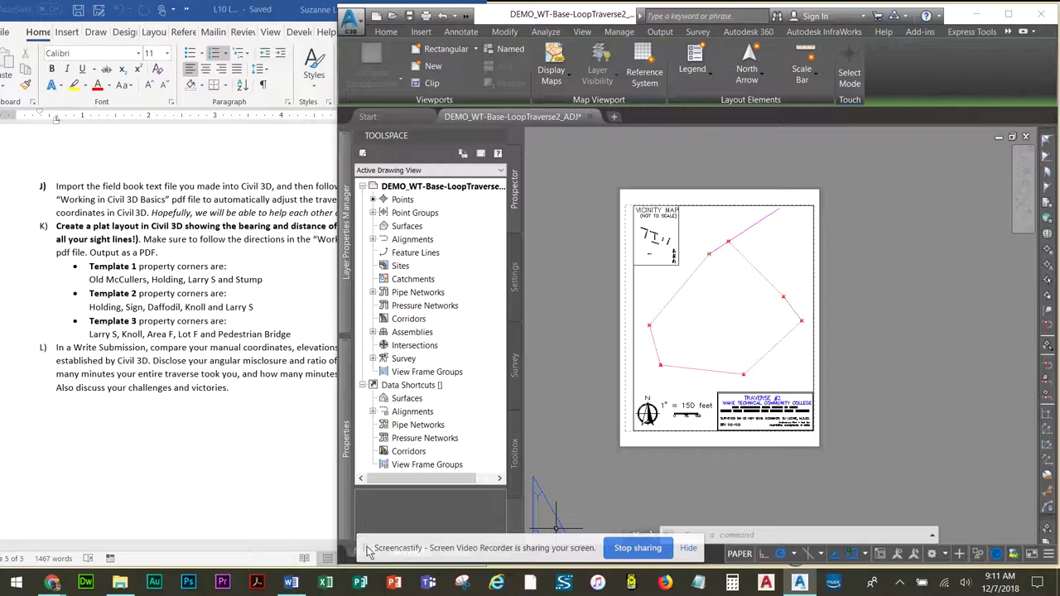
Switch to model space and back to the Layout1 plat sheet.
left_click_drag(368, 553, 4, 534)
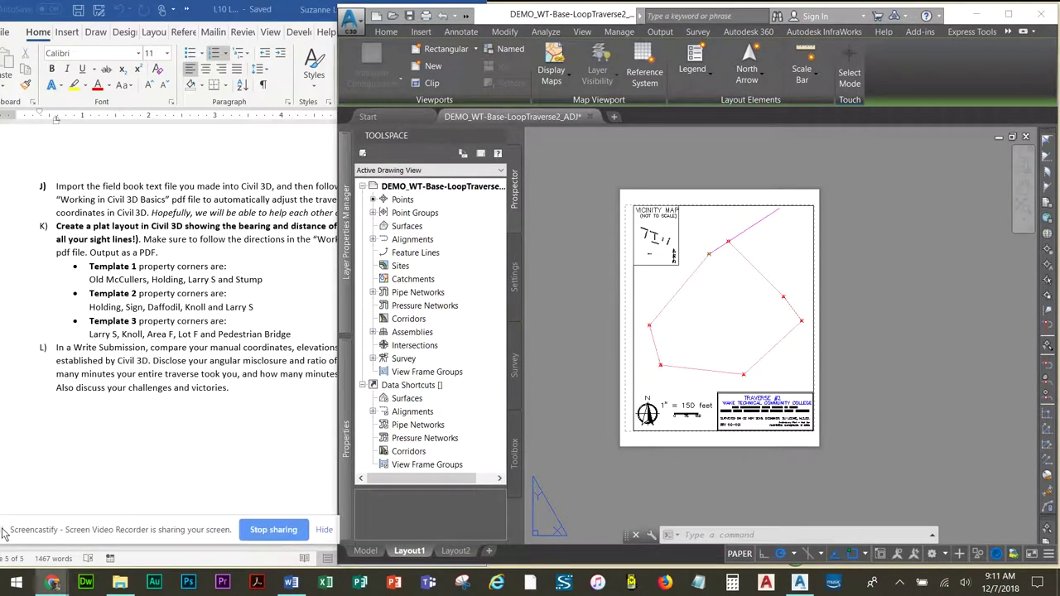
left_click(365, 552)
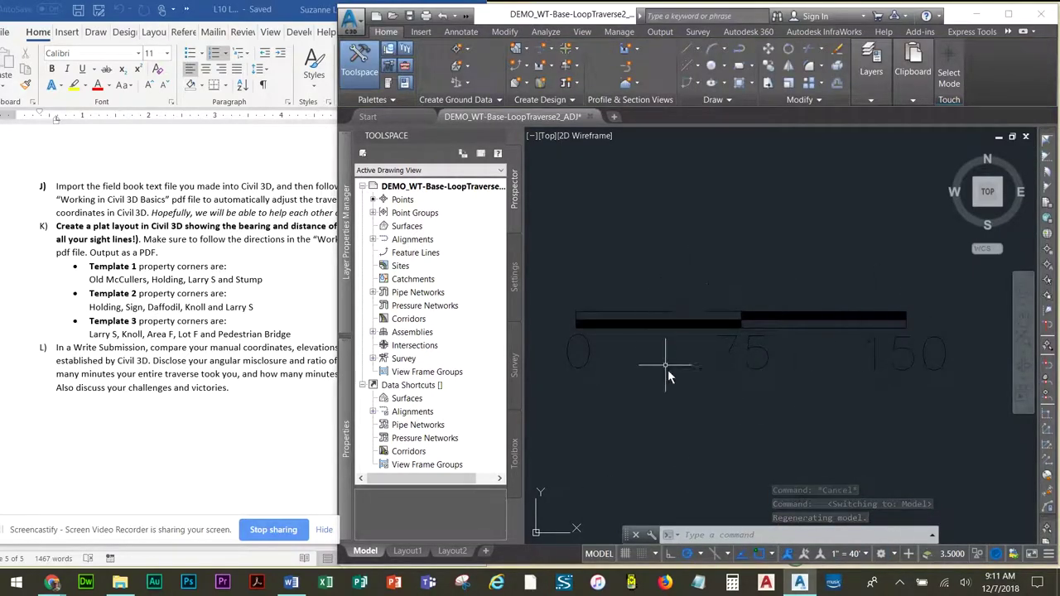
left_click(409, 550)
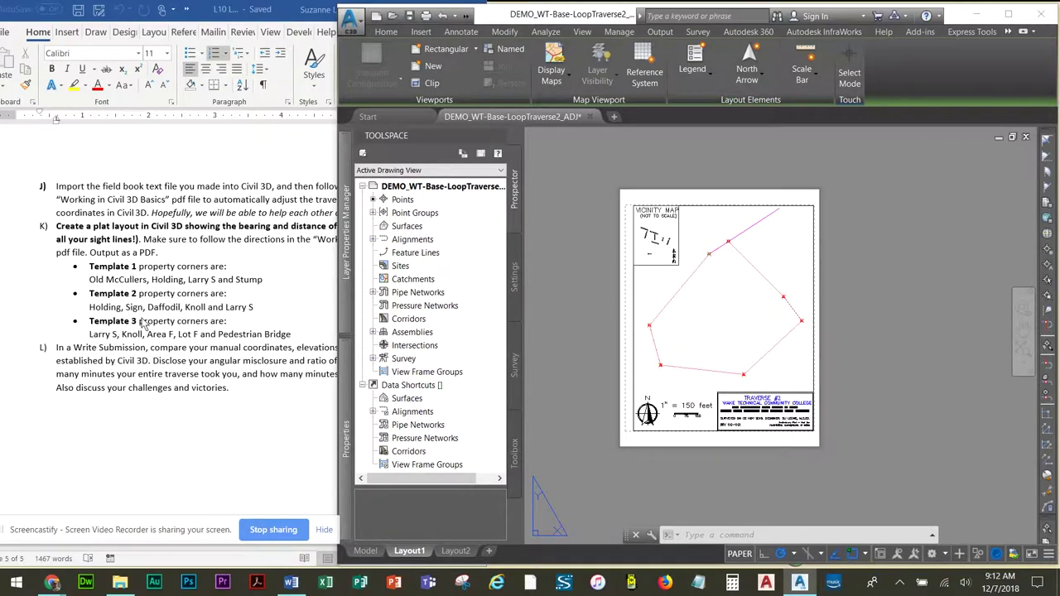
Paste 'Traverse' over 'Template' in the assignment notes, then return to Civil 3D.
left_click(104, 280)
type("Traverse 1 property corners are: Old McCullers, Holding, Larry S and Stump Traverse 2 property corners are: Holding, Sign, Daffodil, Knoll and Larry S Traverse 3 property corners are: Larry S, Knoll, Area F, Lot F and Pedestrian Bridge")
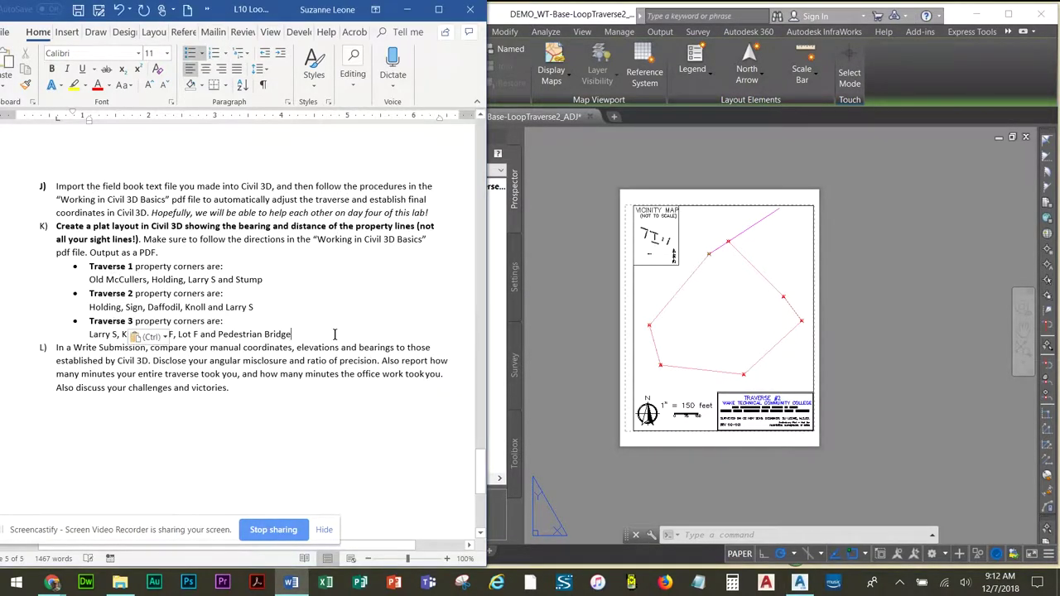
left_click(555, 457)
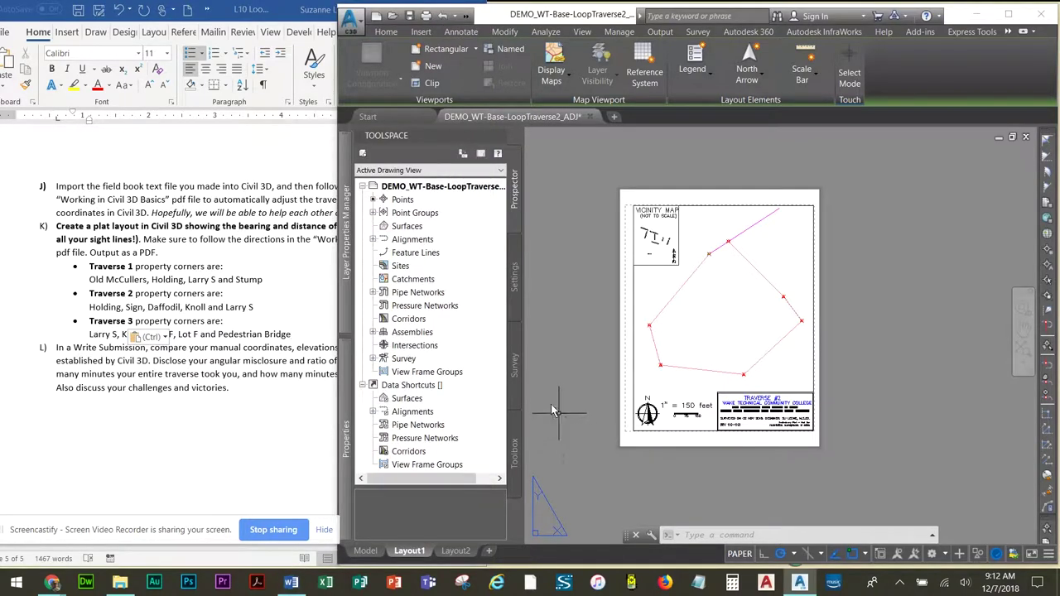
left_click(167, 384)
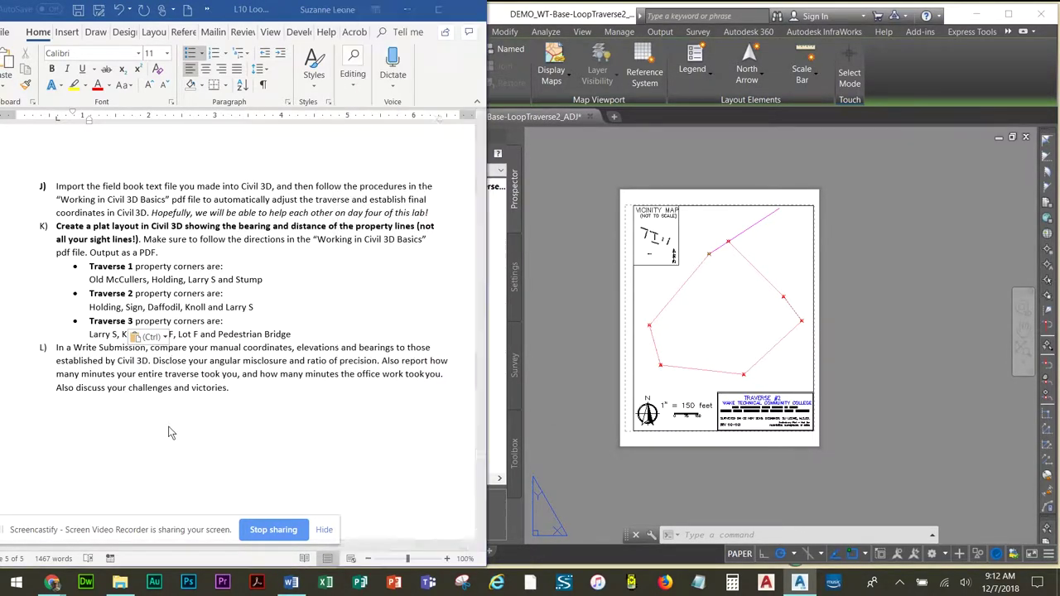
left_click(580, 489)
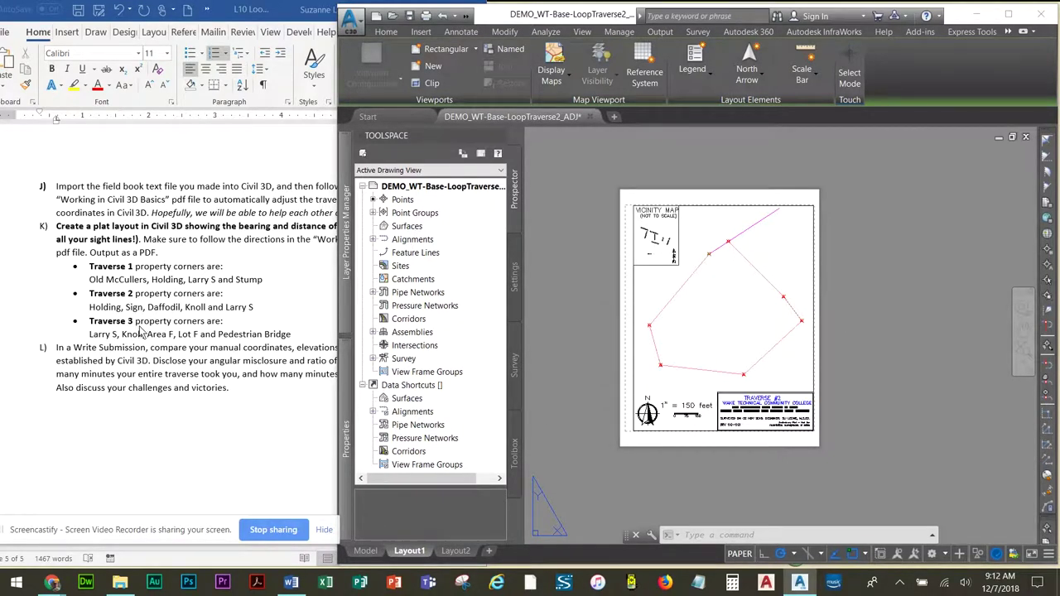
left_click(344, 474)
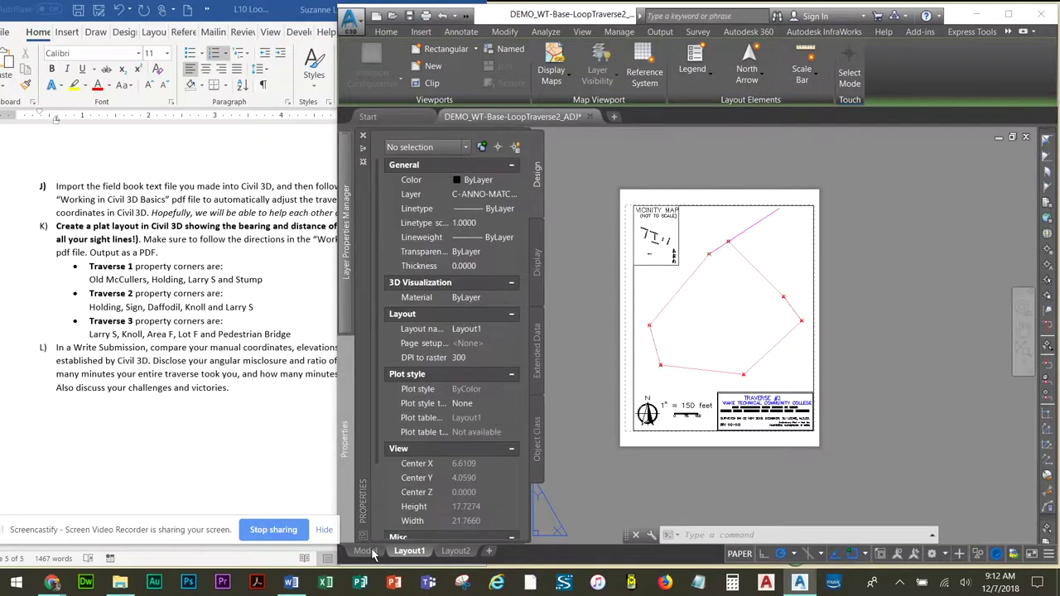
Zoom to the traverse in model space and open its Network Style display settings.
left_click(365, 551)
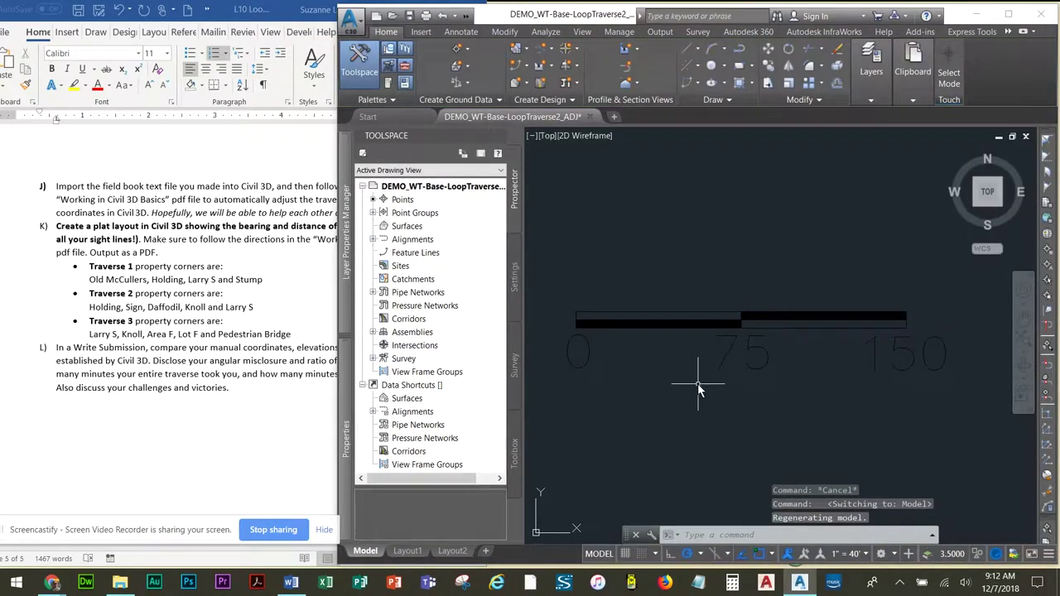
scroll(698, 390, "down", 4)
middle_click_drag(627, 386, 840, 319)
scroll(672, 361, "up", 5)
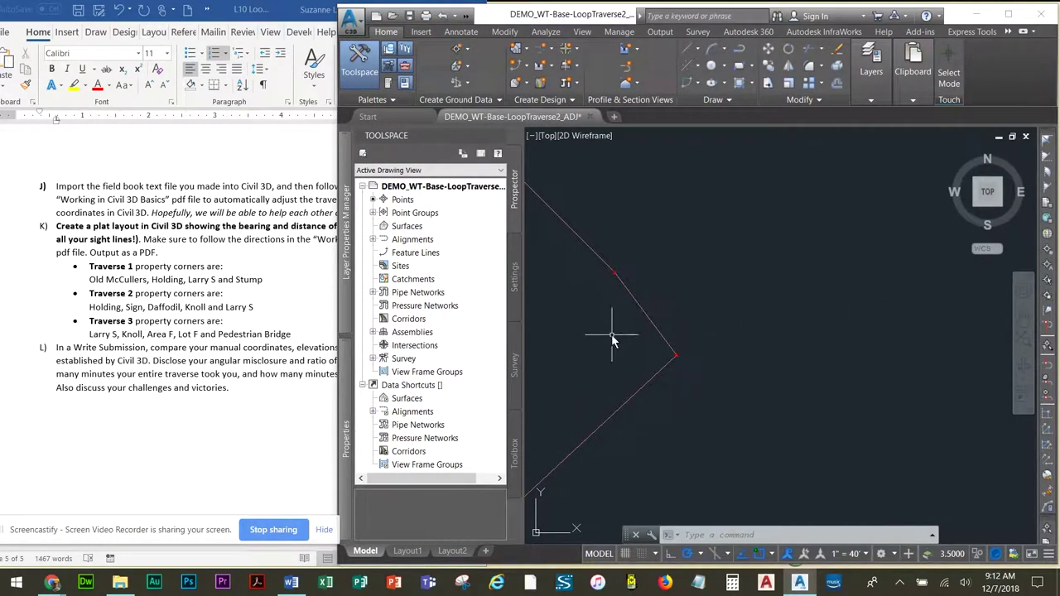
middle_click_drag(607, 359, 887, 331)
scroll(776, 350, "down", 2)
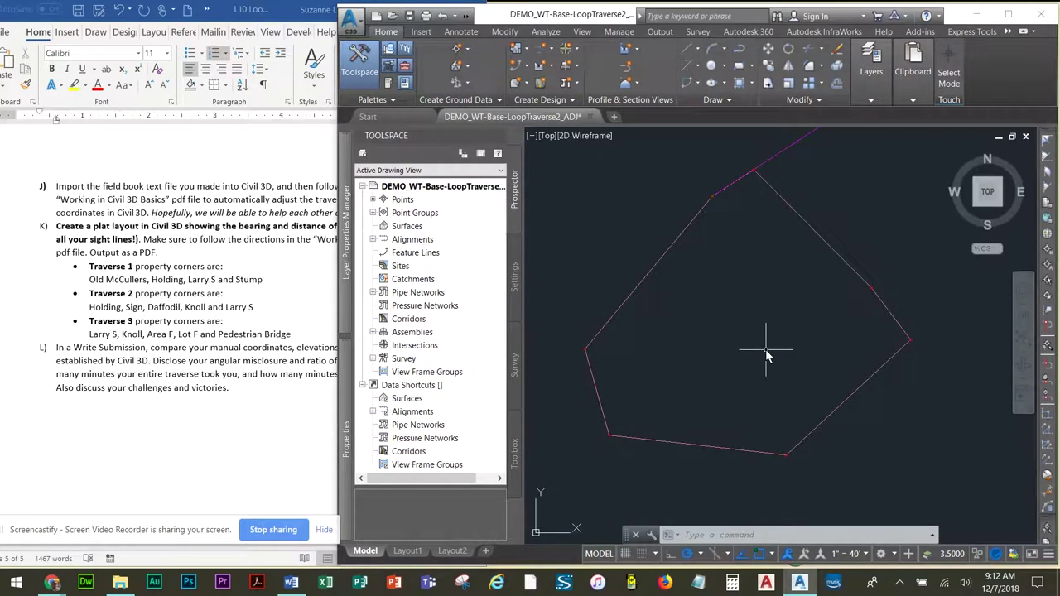
middle_click_drag(717, 315, 729, 372)
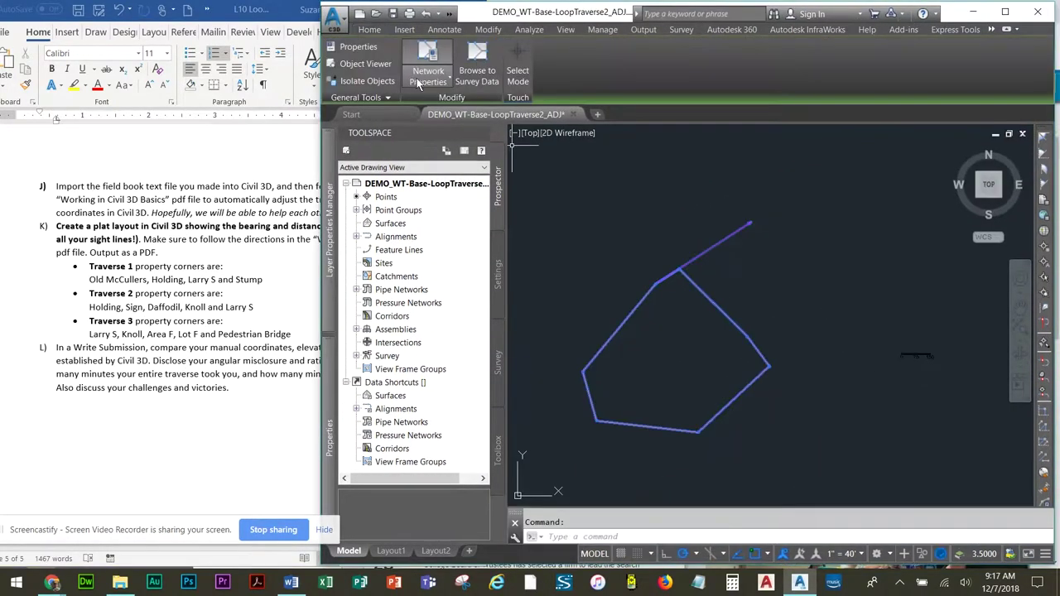
left_click(429, 85)
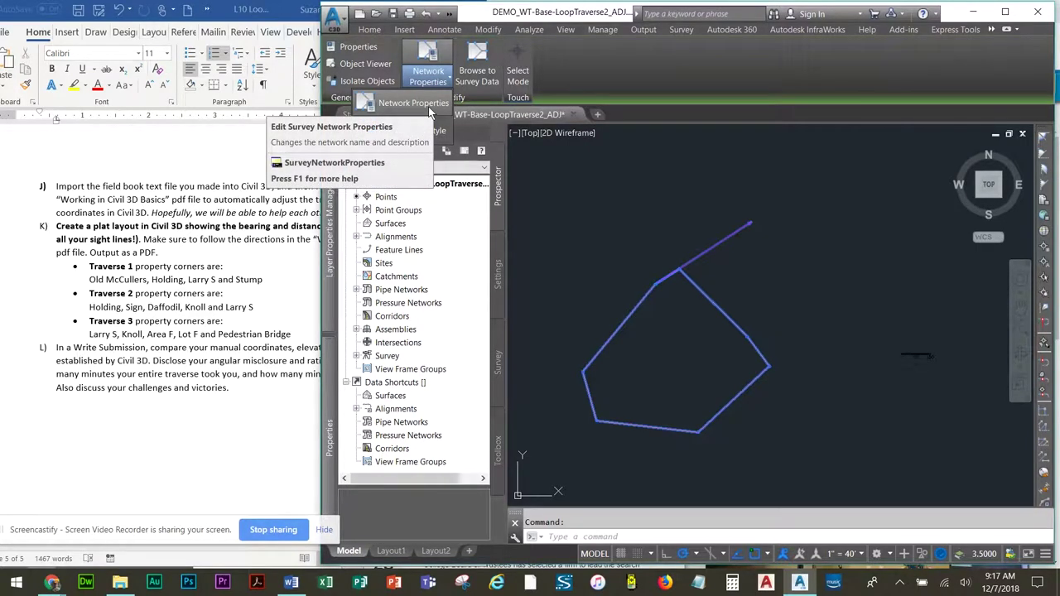
left_click(426, 128)
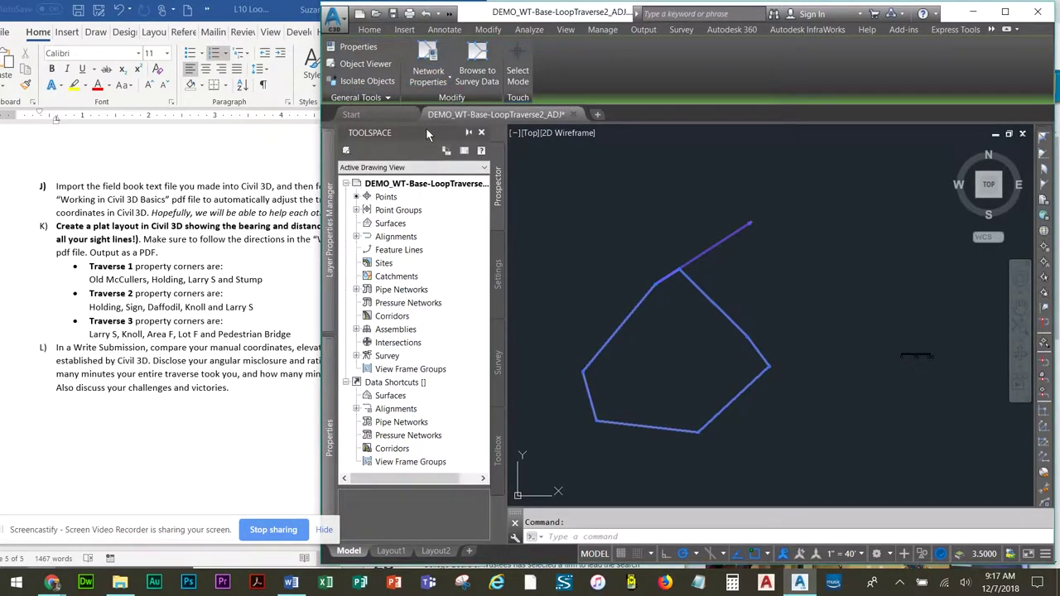
left_click(624, 155)
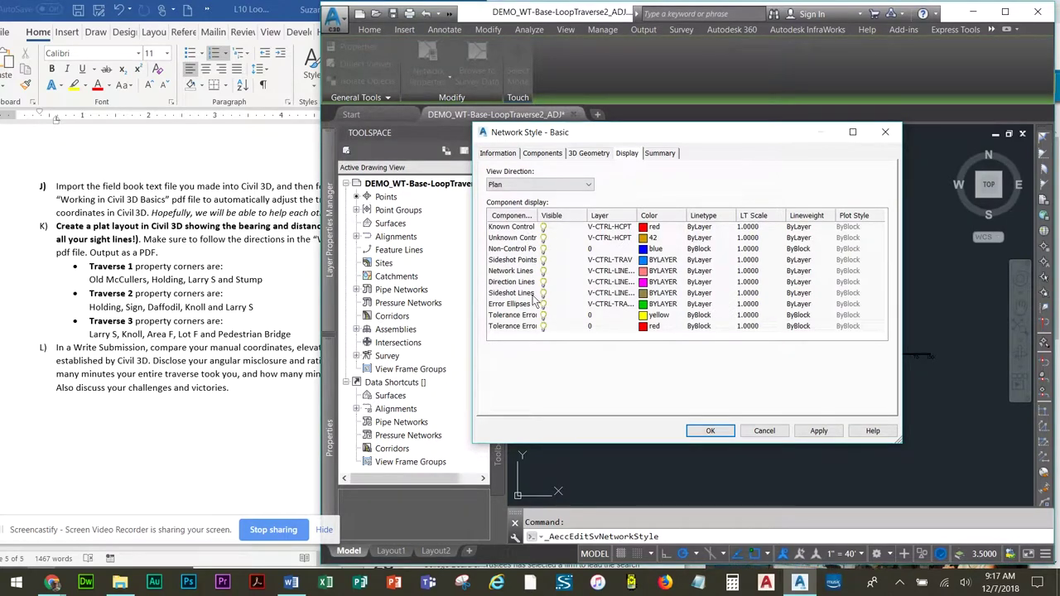
Accept the network style changes and pan to the scattered survey points.
left_click(542, 284)
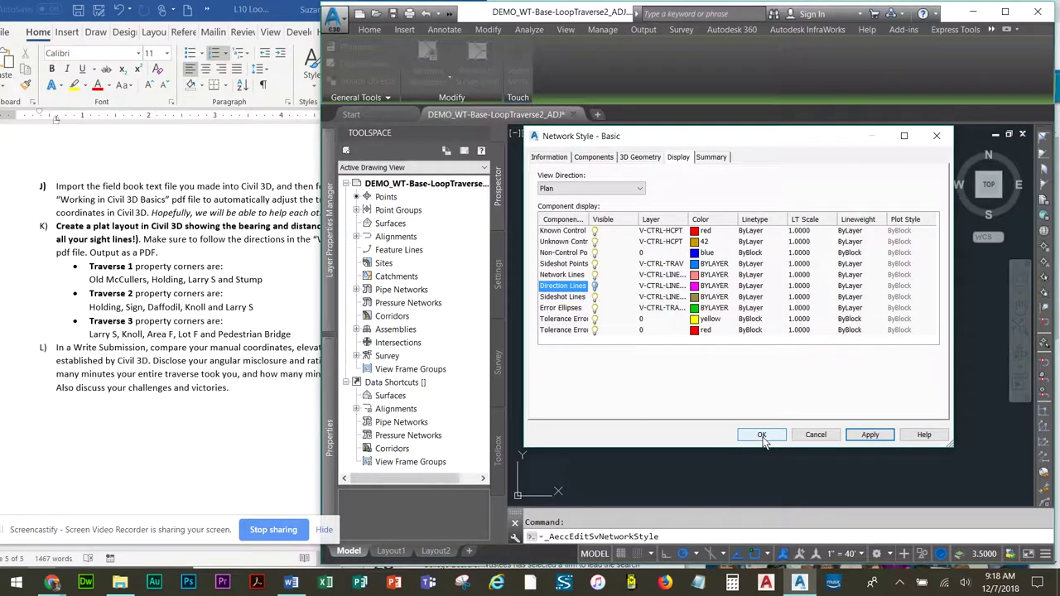
left_click(761, 435)
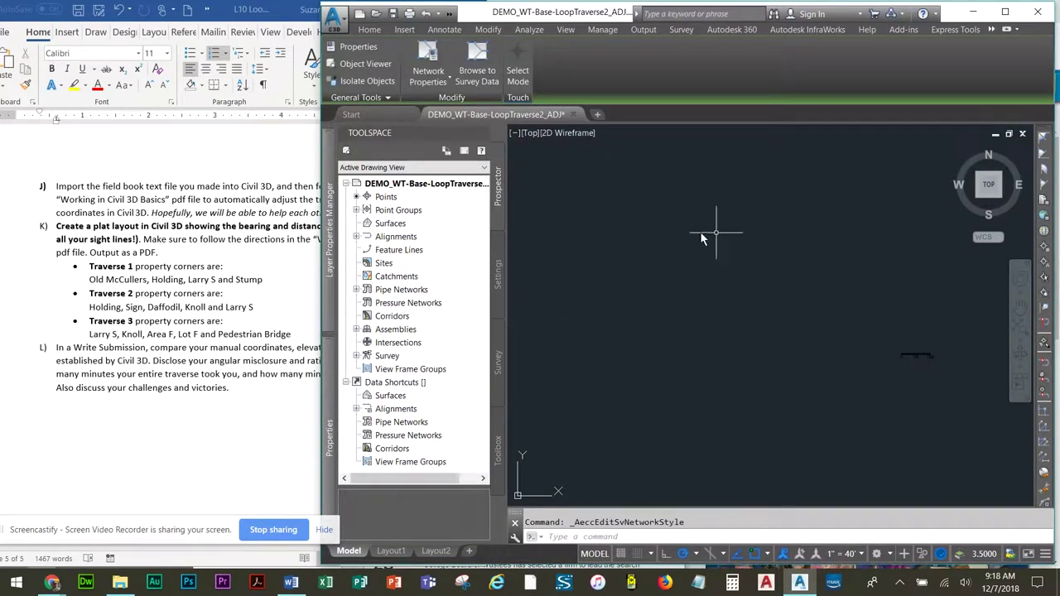
middle_click_drag(674, 359, 728, 303)
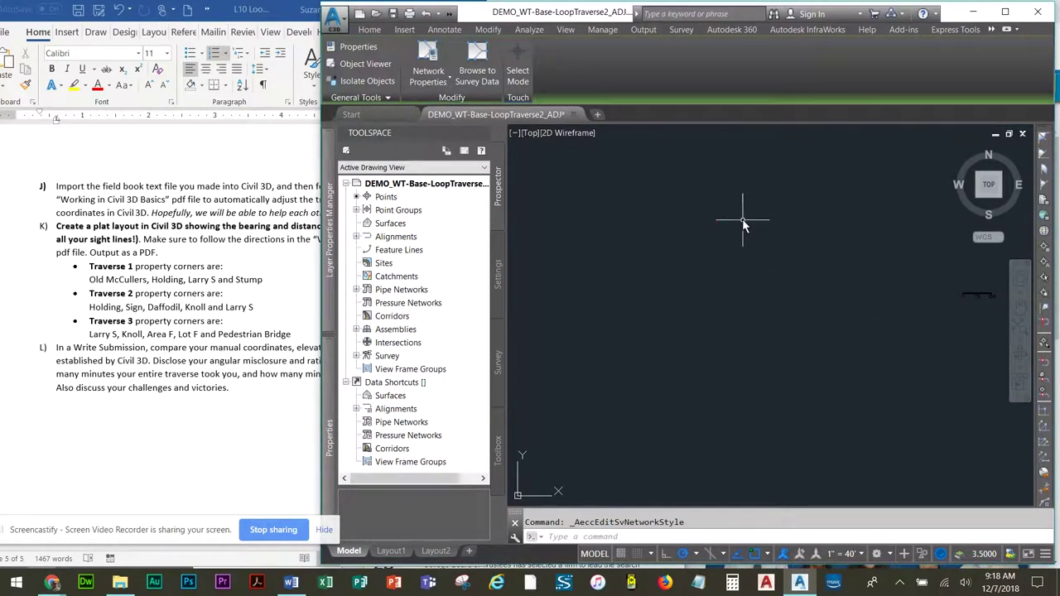
scroll(742, 222, "up", 2)
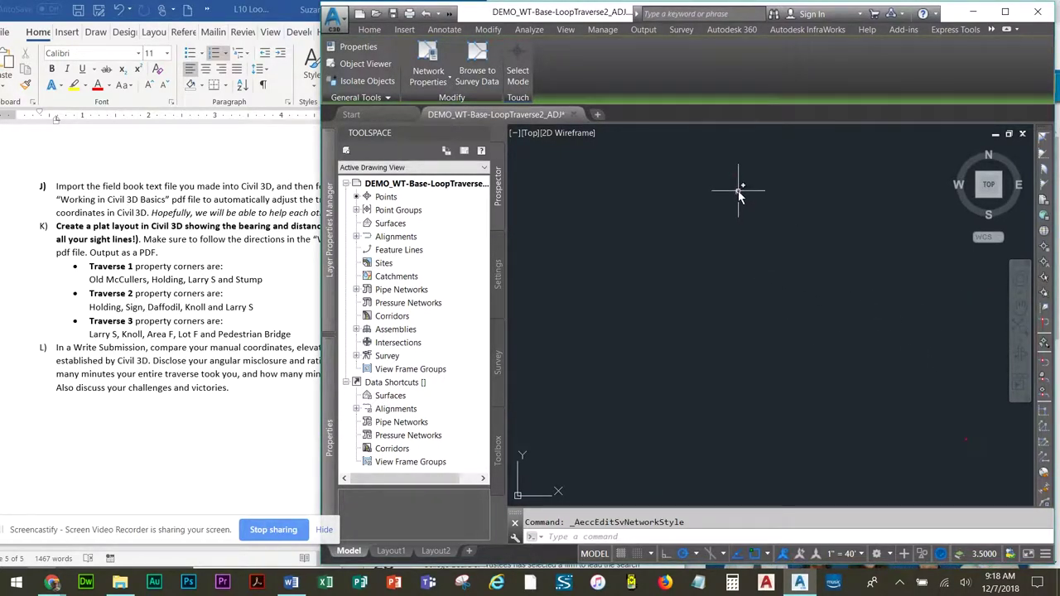
mouse_move(739, 192)
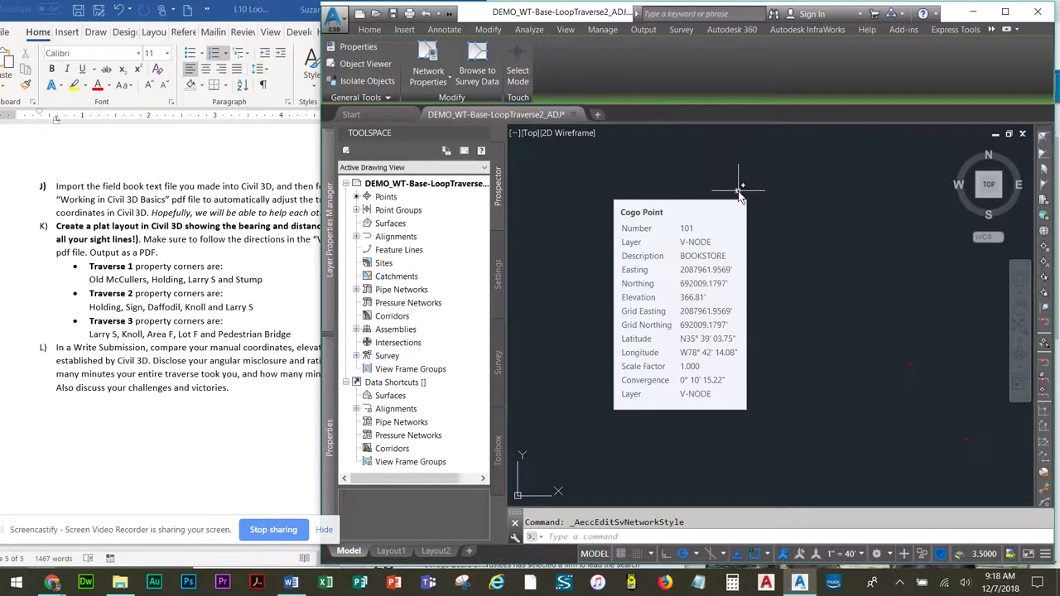
Turn on the Node object snap mode.
left_click(767, 553)
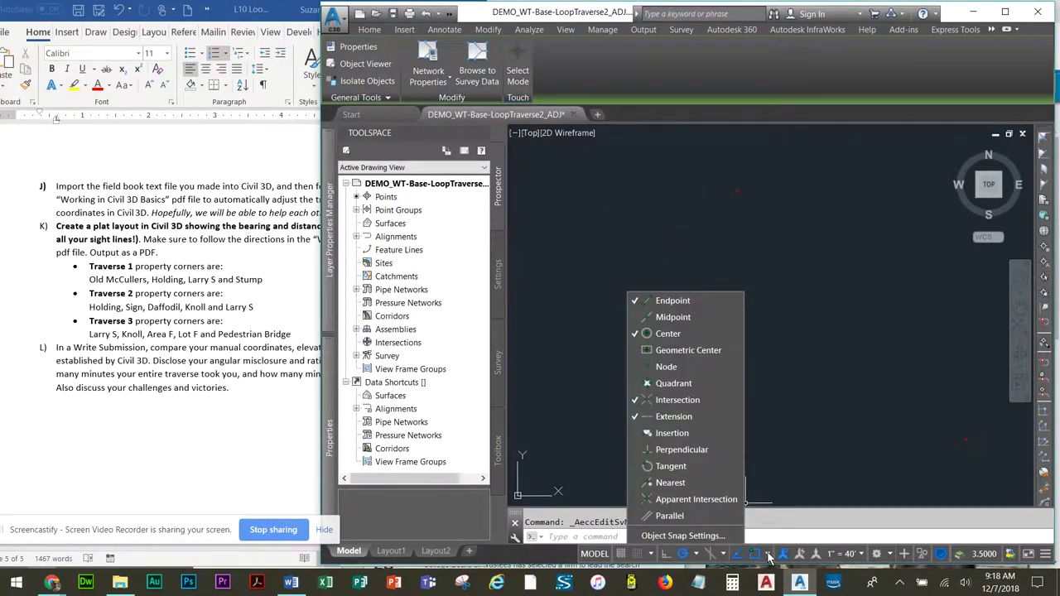
left_click(667, 367)
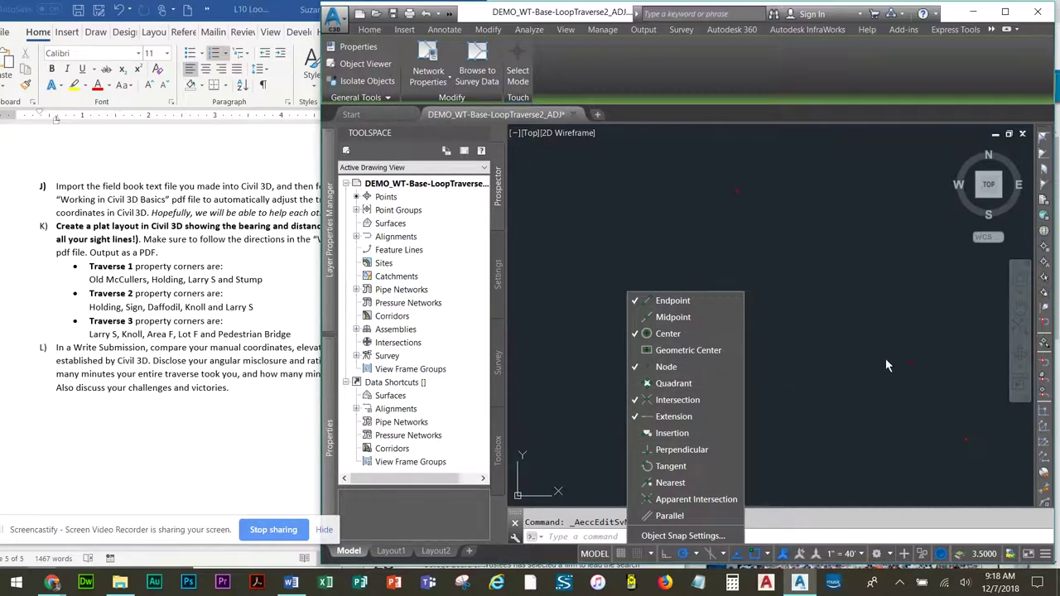
left_click(877, 327)
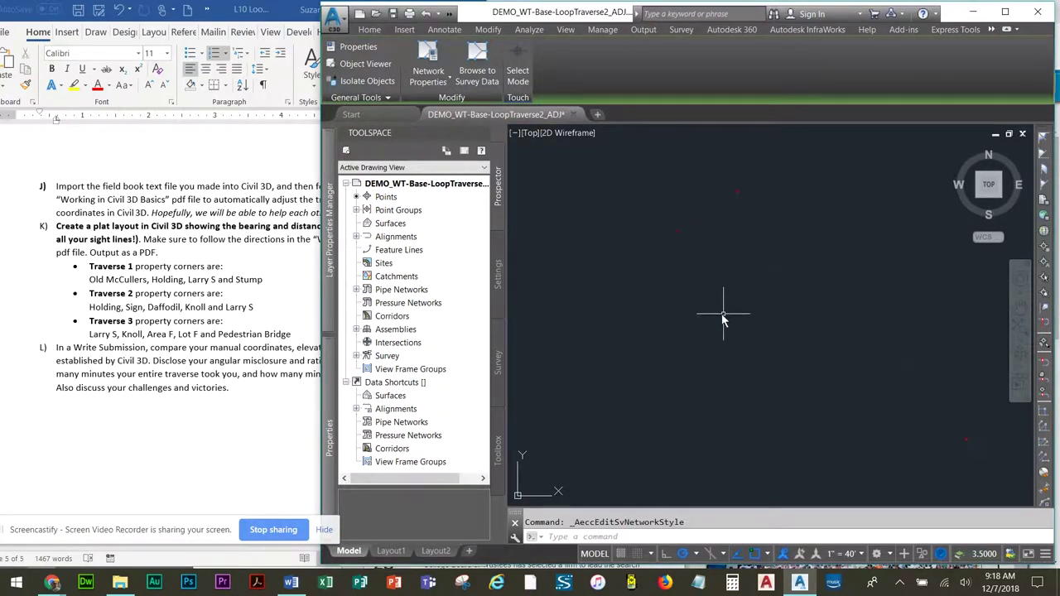
left_click(249, 430)
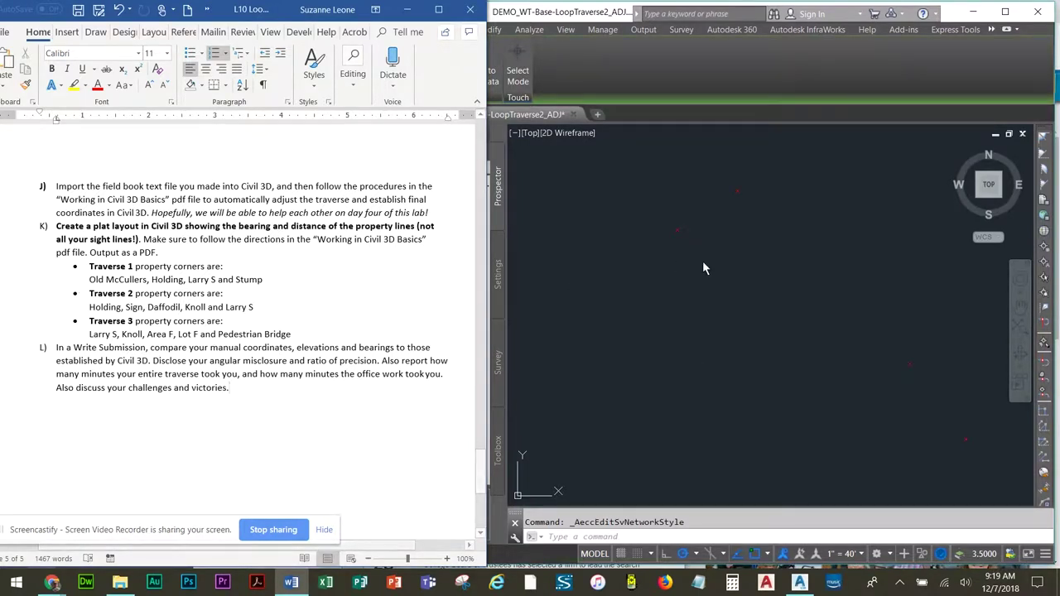
Zoom in on the traverse point markers, including point 103 KNOLL, and show the Home tools.
left_click(723, 333)
scroll(723, 348, "down", 2)
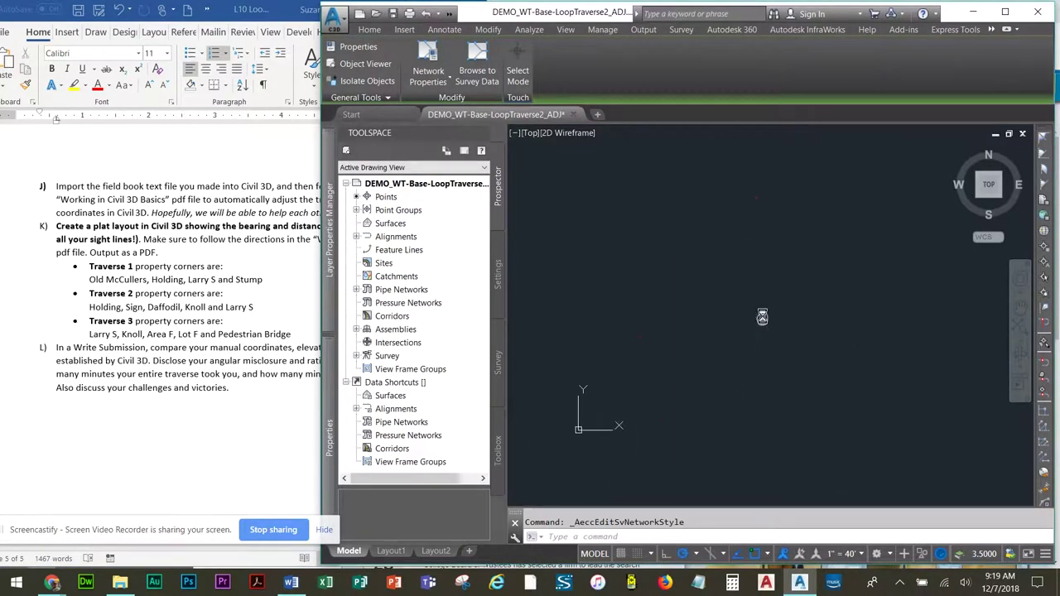
scroll(761, 314, "up", 2)
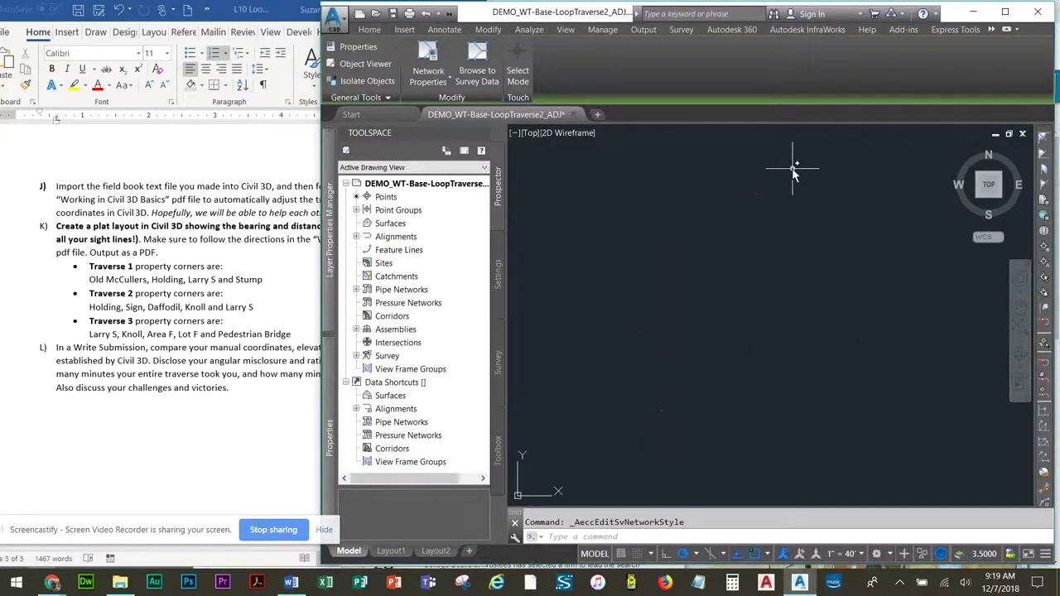
mouse_move(792, 170)
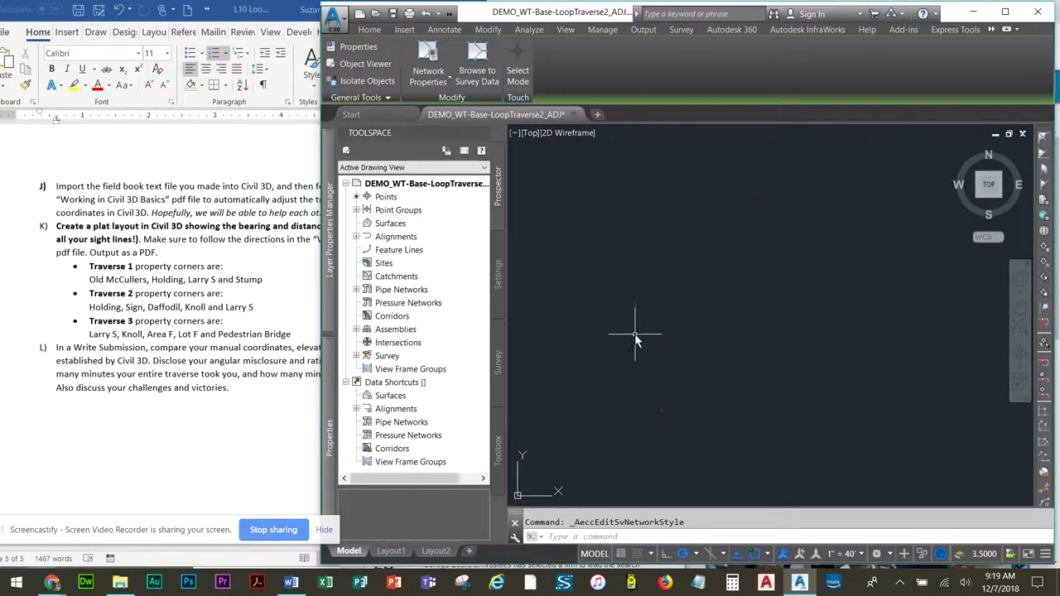
mouse_move(640, 335)
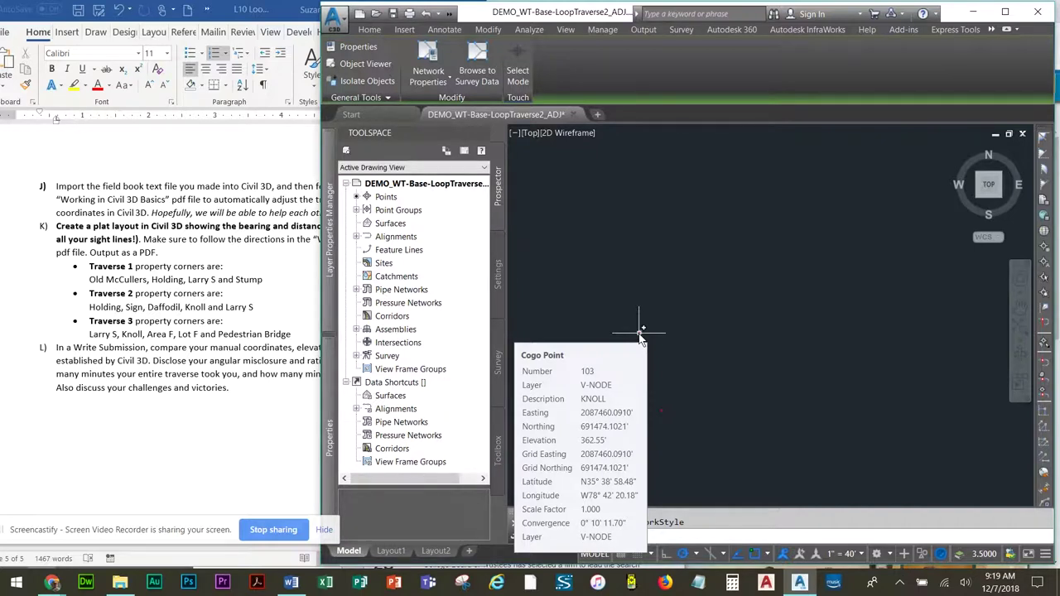
left_click(374, 30)
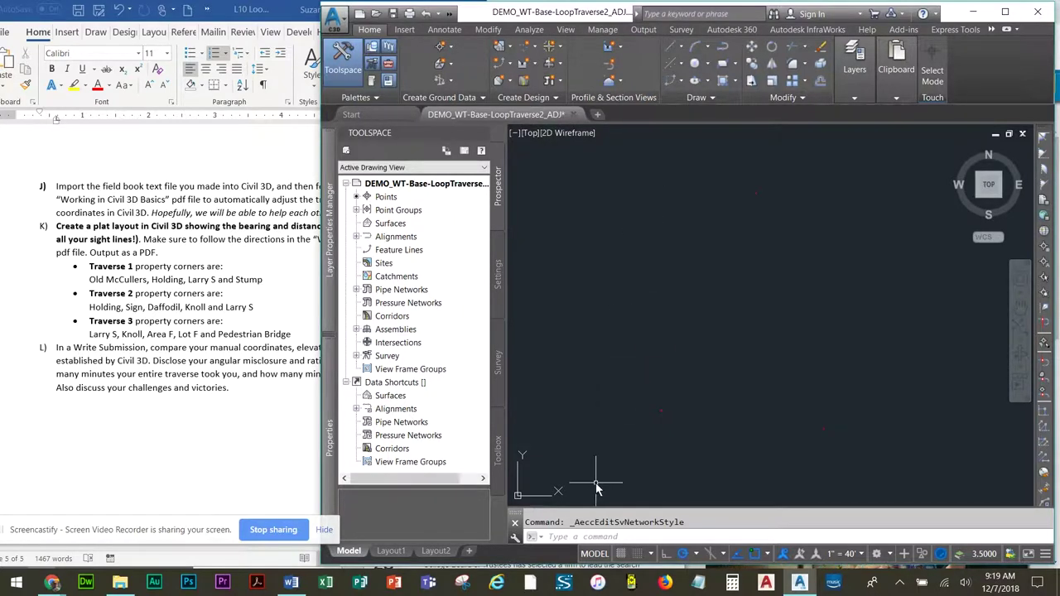
key("Escape")
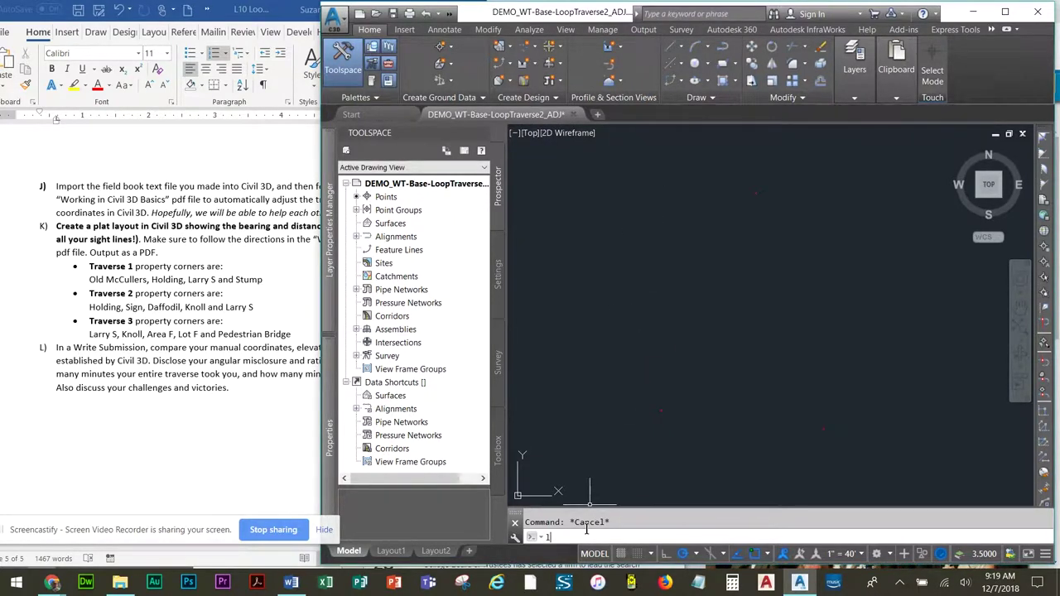
Draw lines through the five Traverse 2 corner points, closing back at the first point.
key("Return")
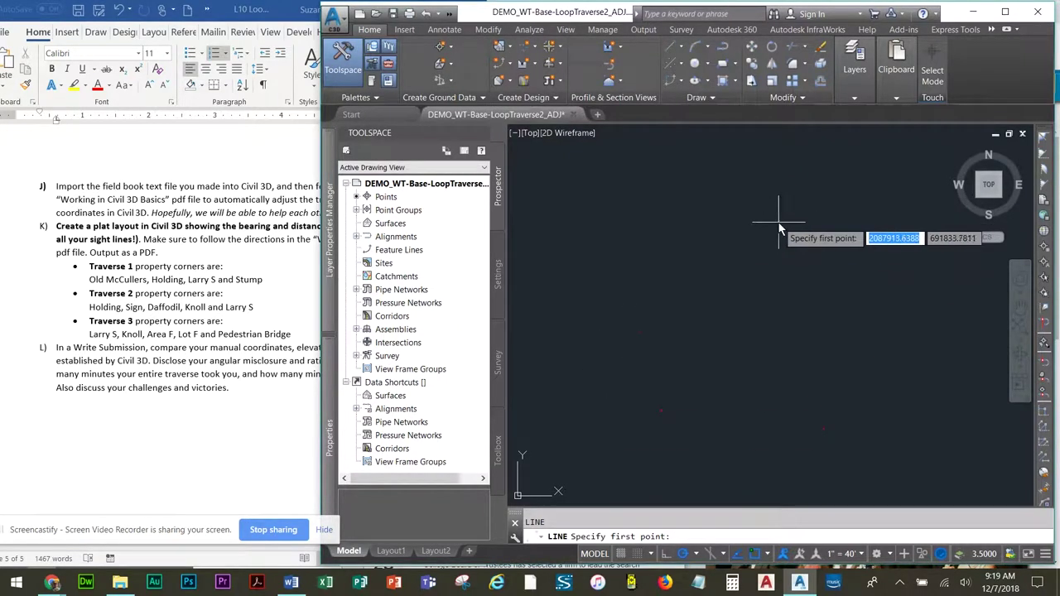
left_click(756, 195)
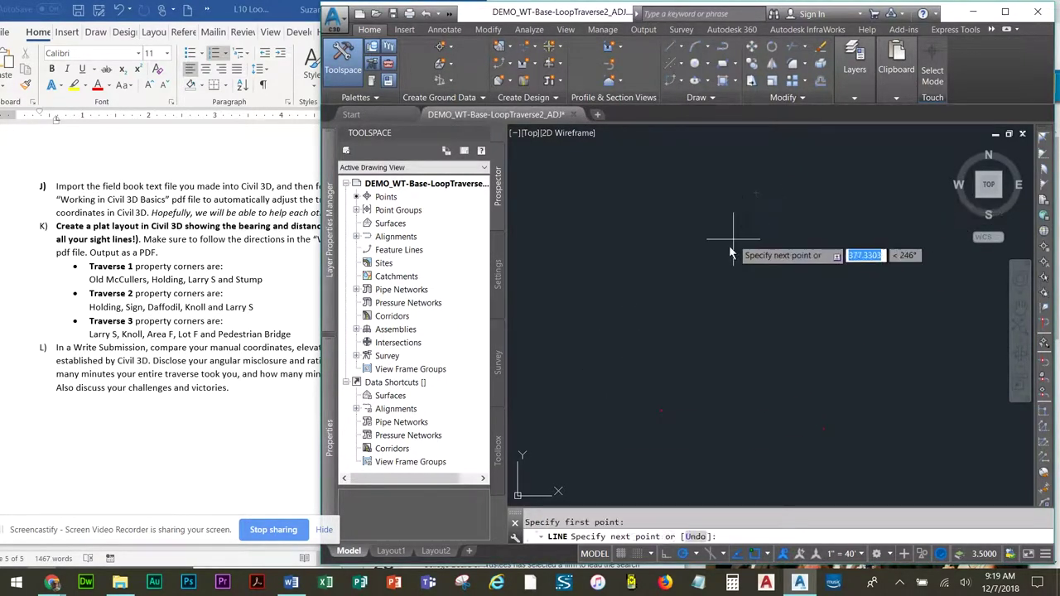
left_click(639, 334)
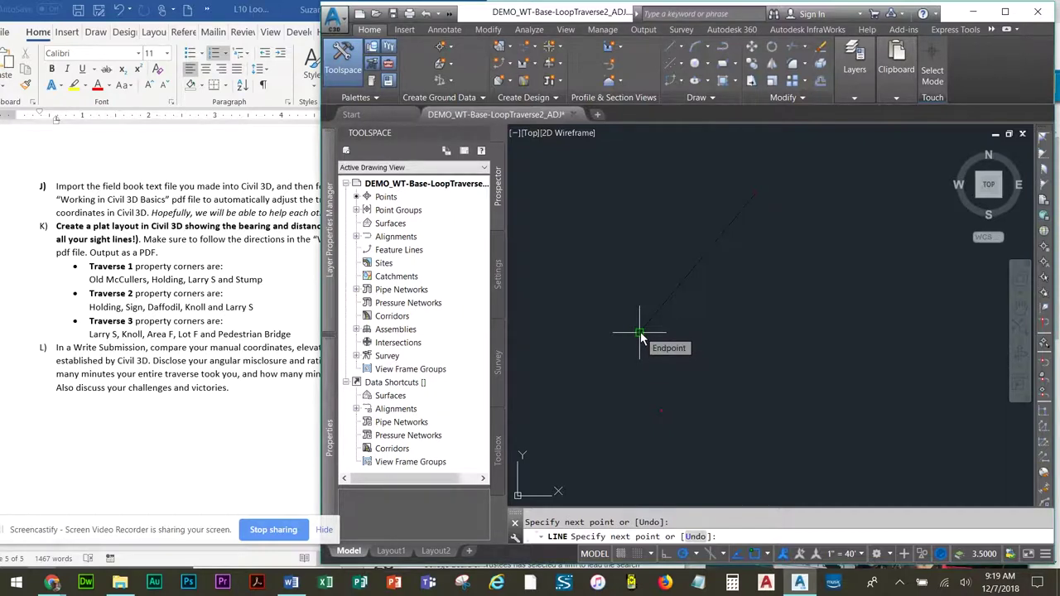
left_click(661, 411)
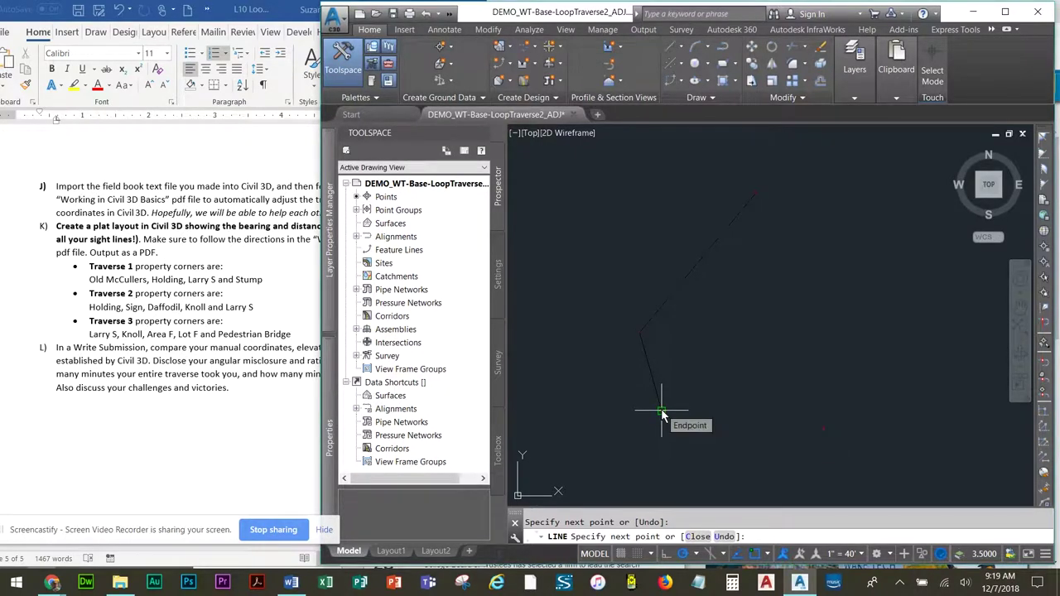
left_click(824, 435)
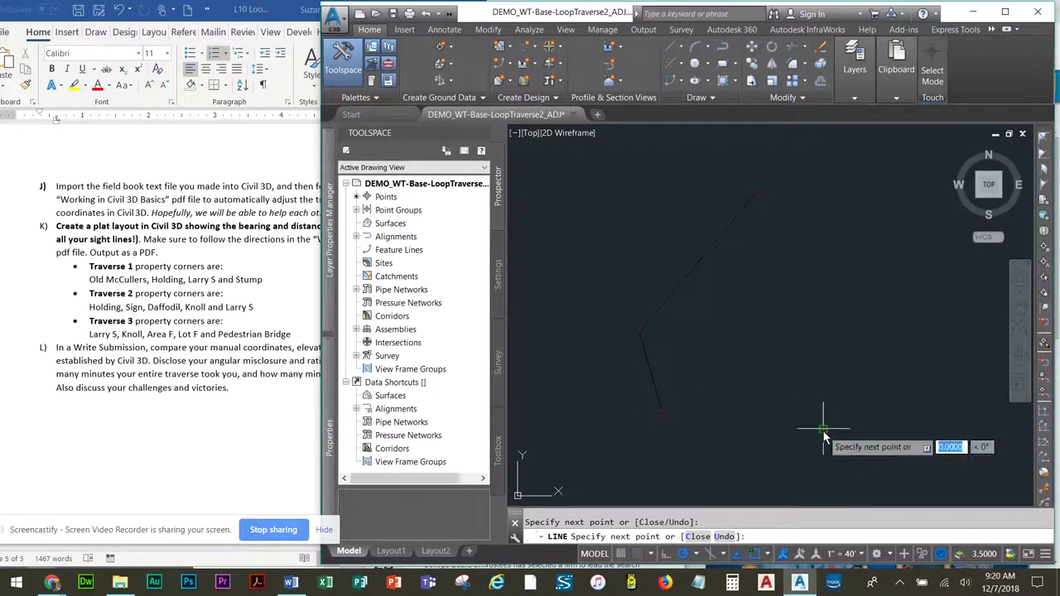
left_click(936, 326)
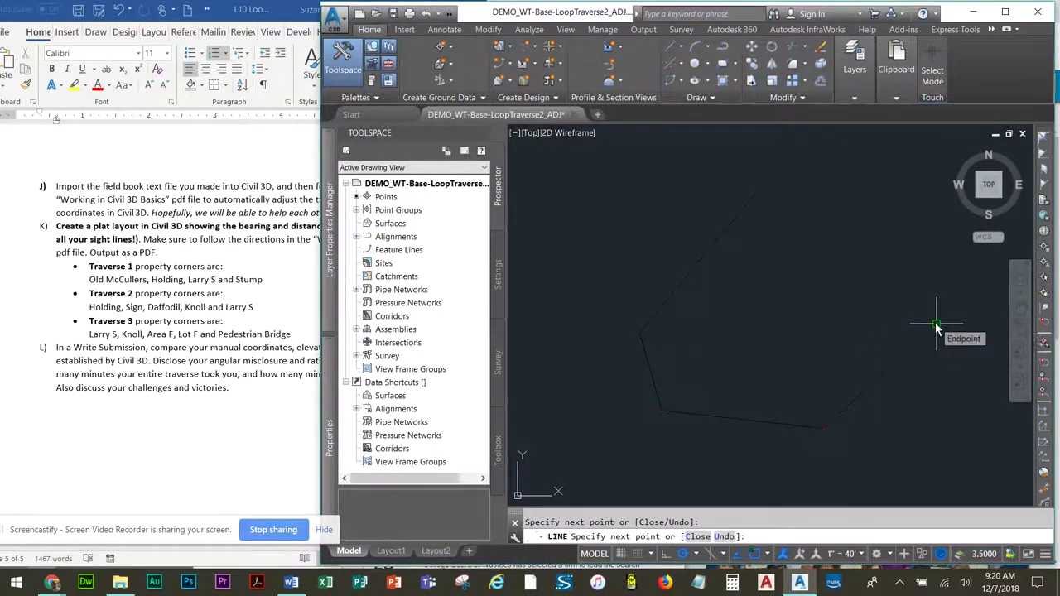
left_click(758, 198)
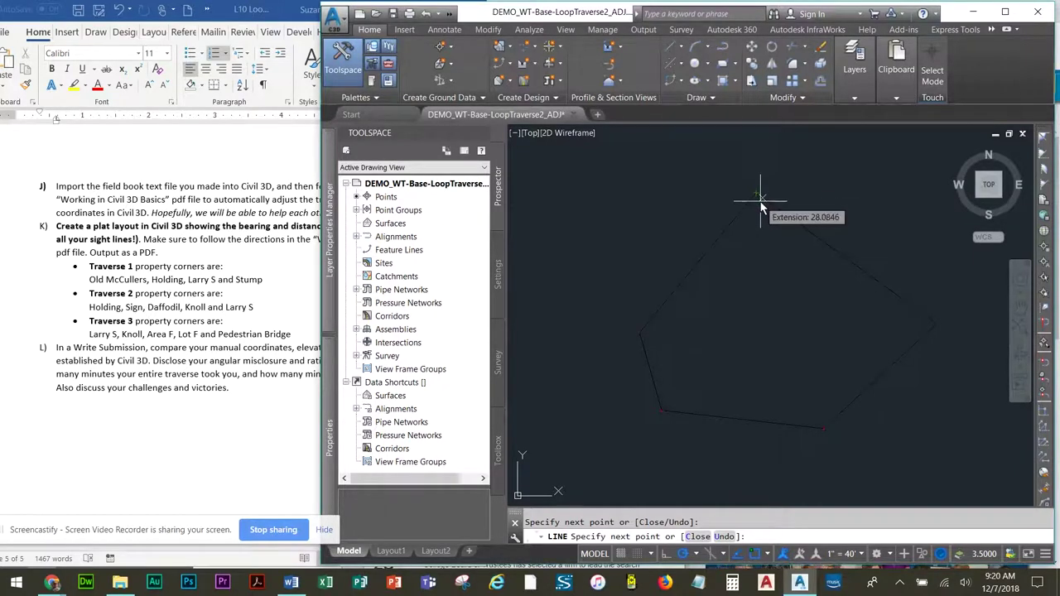
key("Return")
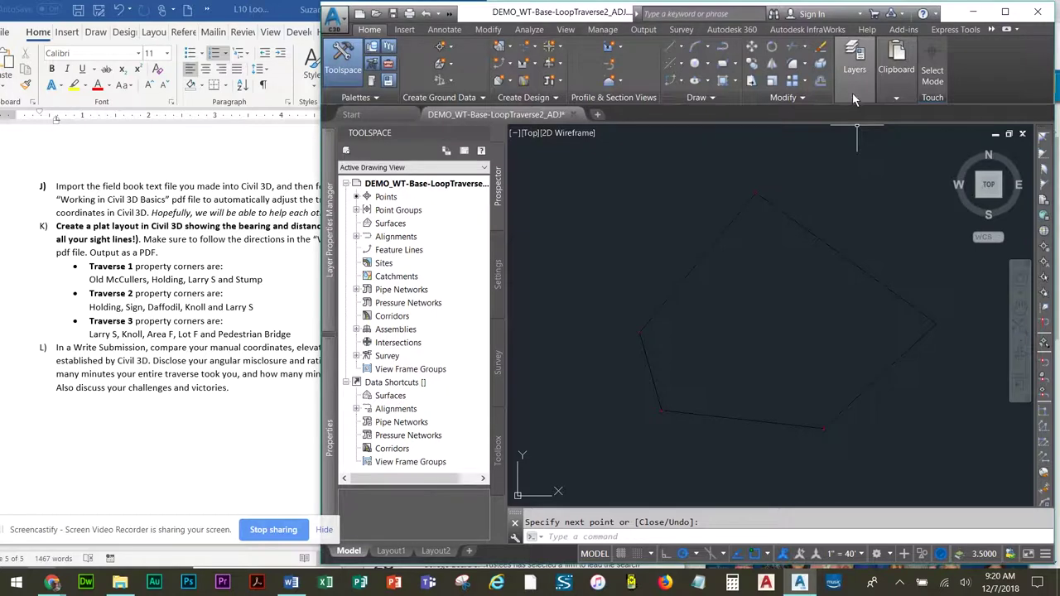
Select all five traverse boundary lines and put them on the C-PROP-BNDY layer.
left_click(735, 222)
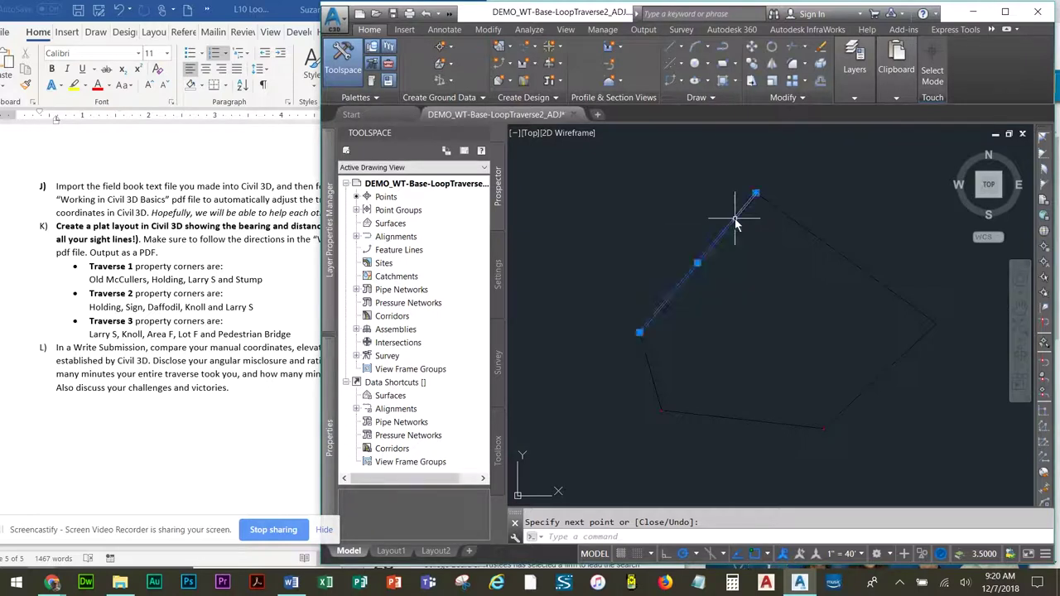
left_click(648, 368)
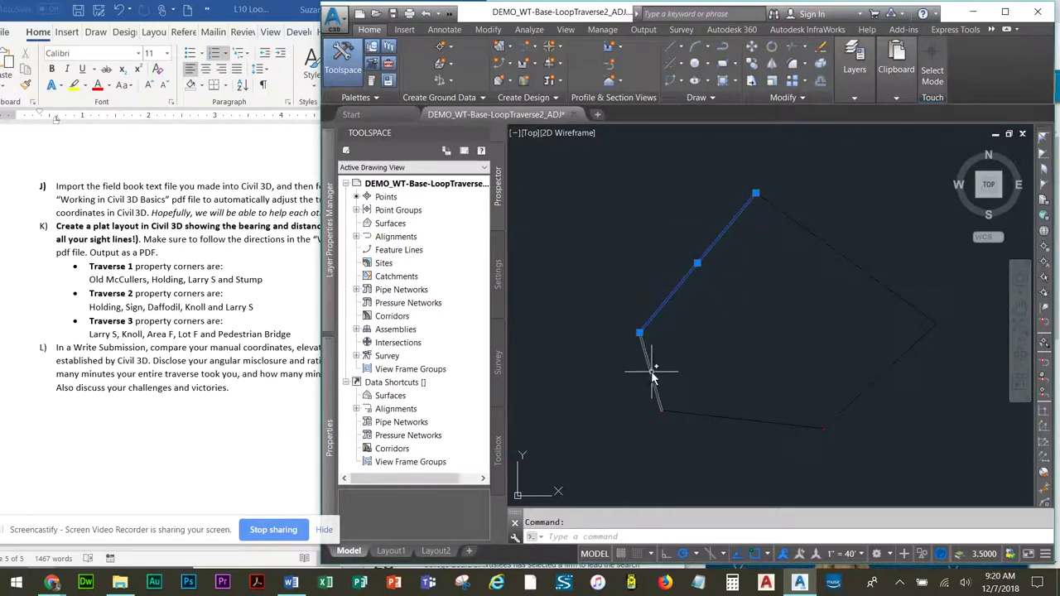
left_click(701, 419)
left_click(862, 398)
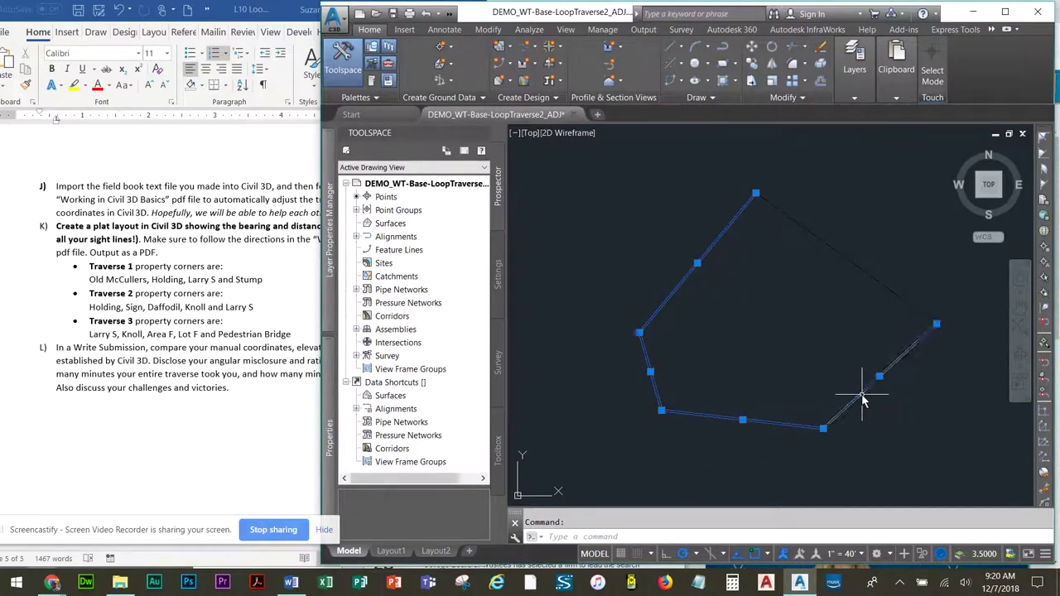
left_click(831, 244)
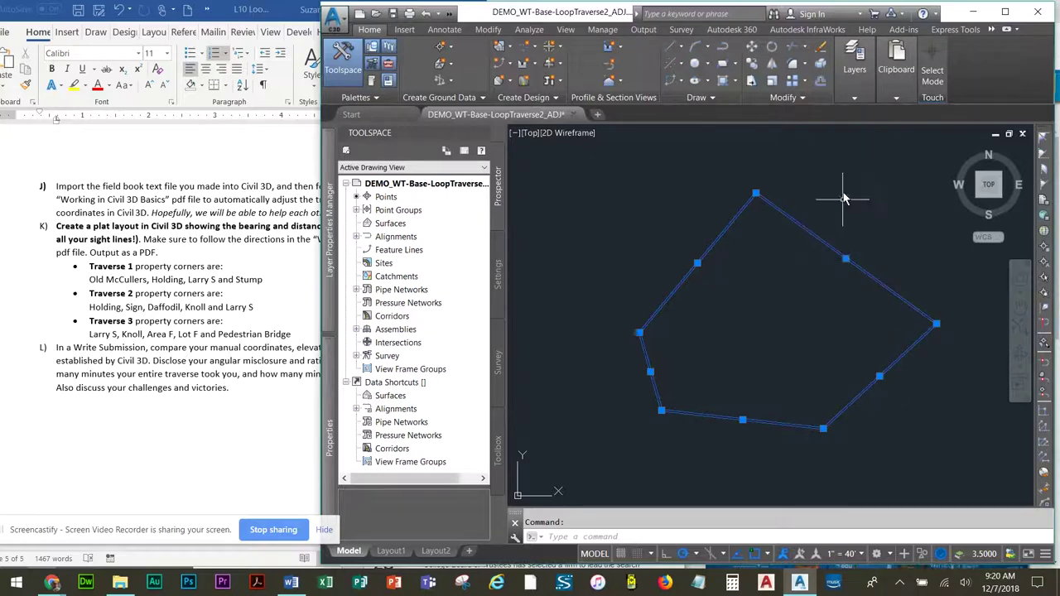
left_click(852, 96)
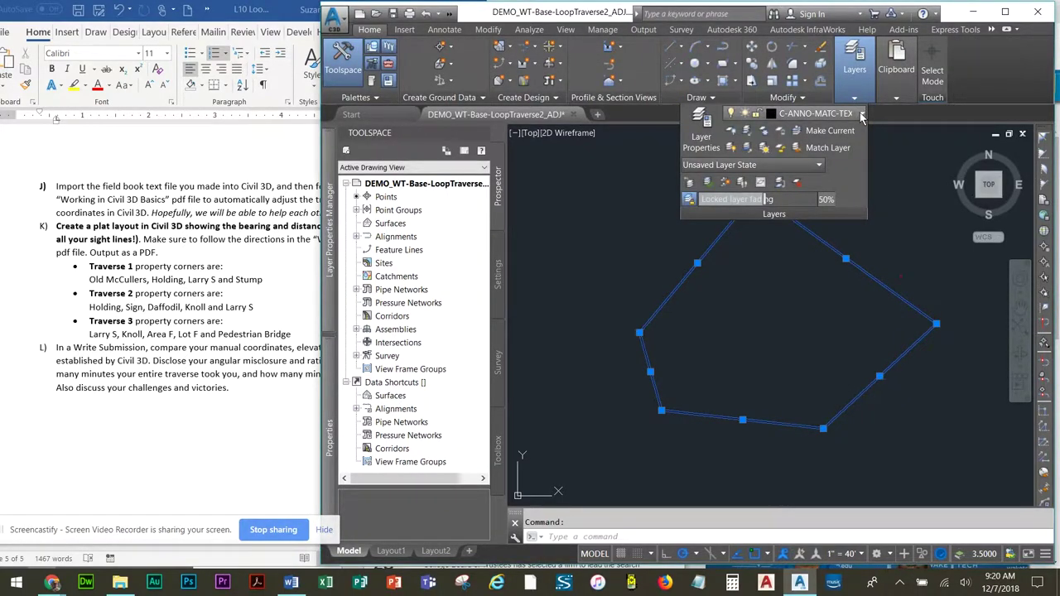
left_click(862, 115)
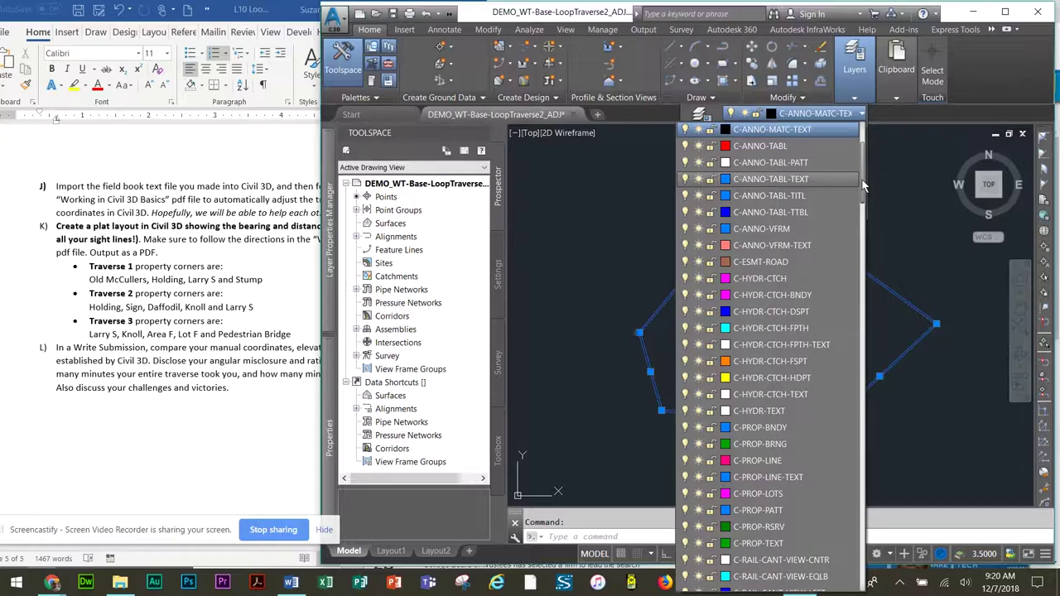
scroll(862, 187, "down", 2)
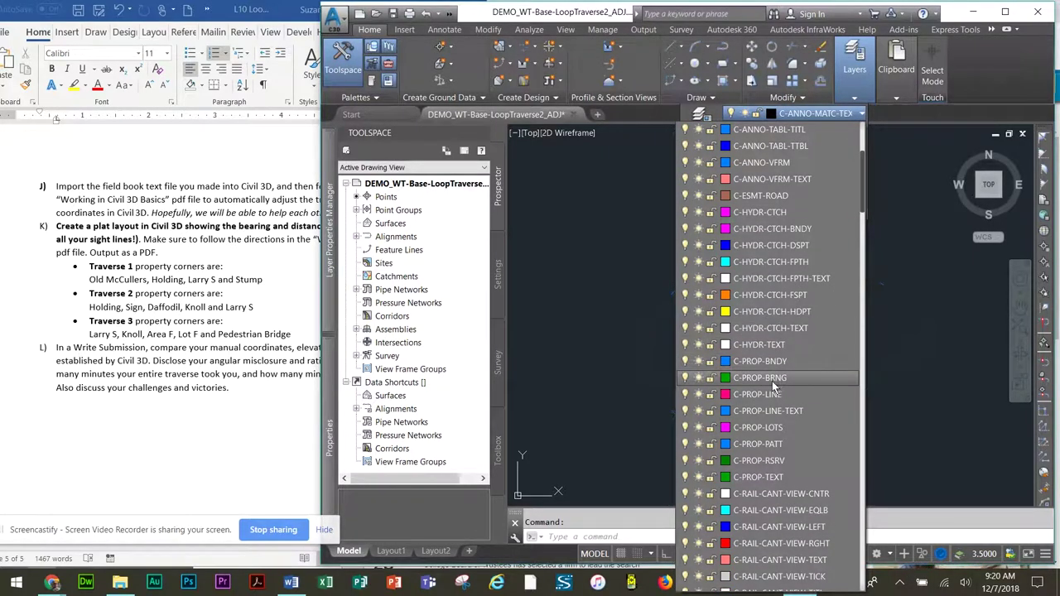
left_click(773, 359)
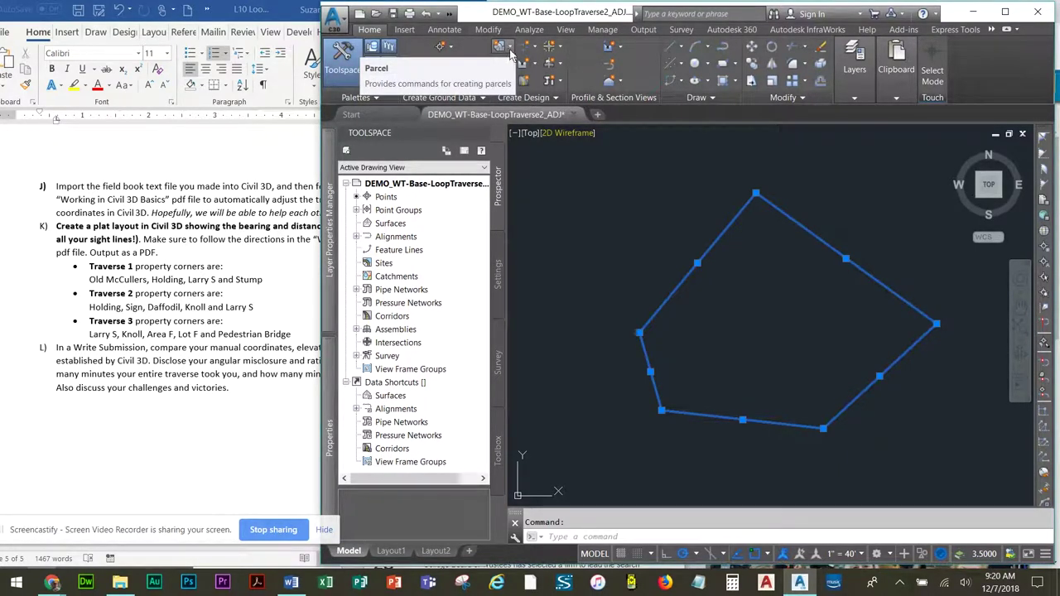
Enlarge the Civil 3D window and start Create Parcel from Objects on the boundary.
mouse_move(328, 236)
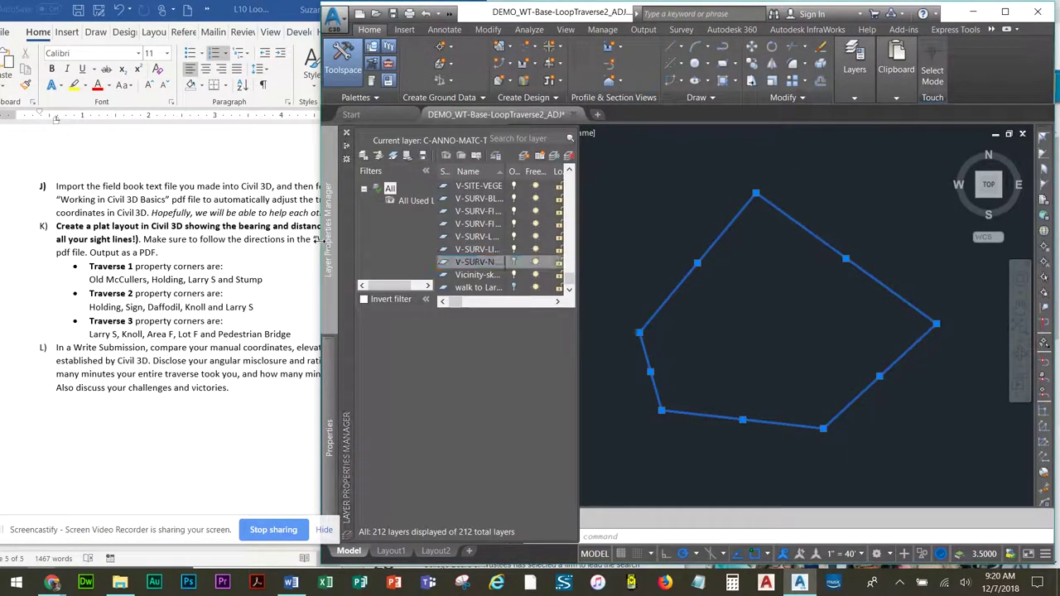
left_click_drag(322, 248, 126, 249)
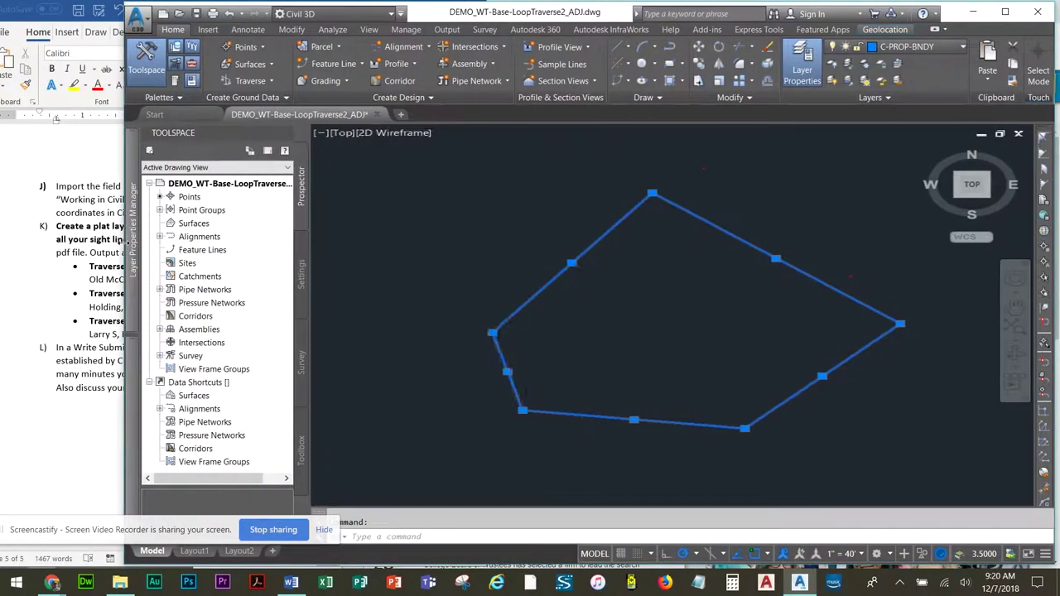
left_click(321, 47)
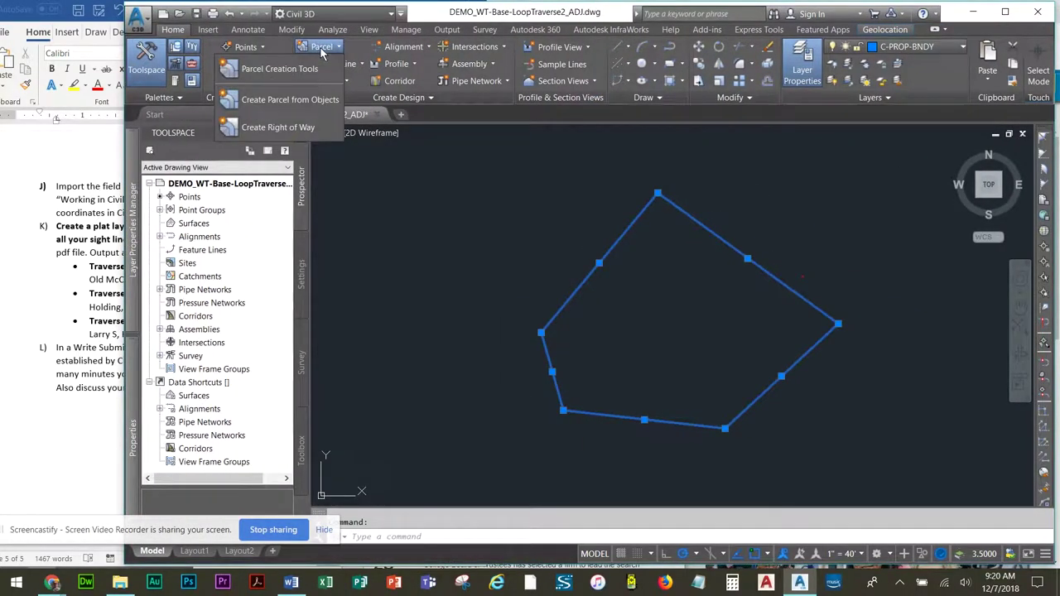
left_click(307, 106)
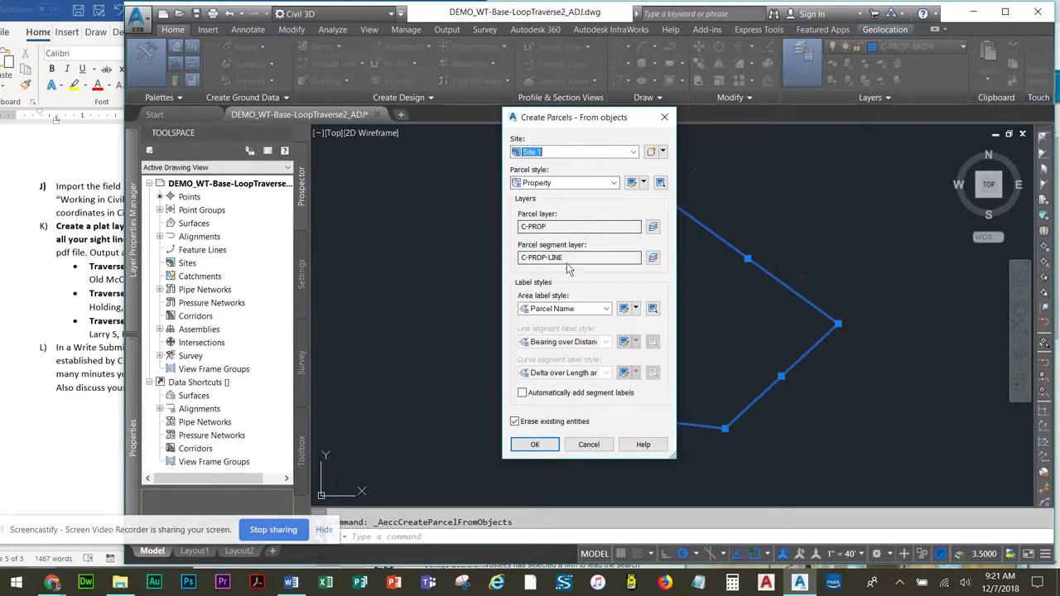
Create the parcel with Name Square Foot & Acres area label and Bearing over Distance edge labels, keeping the lines.
left_click(597, 317)
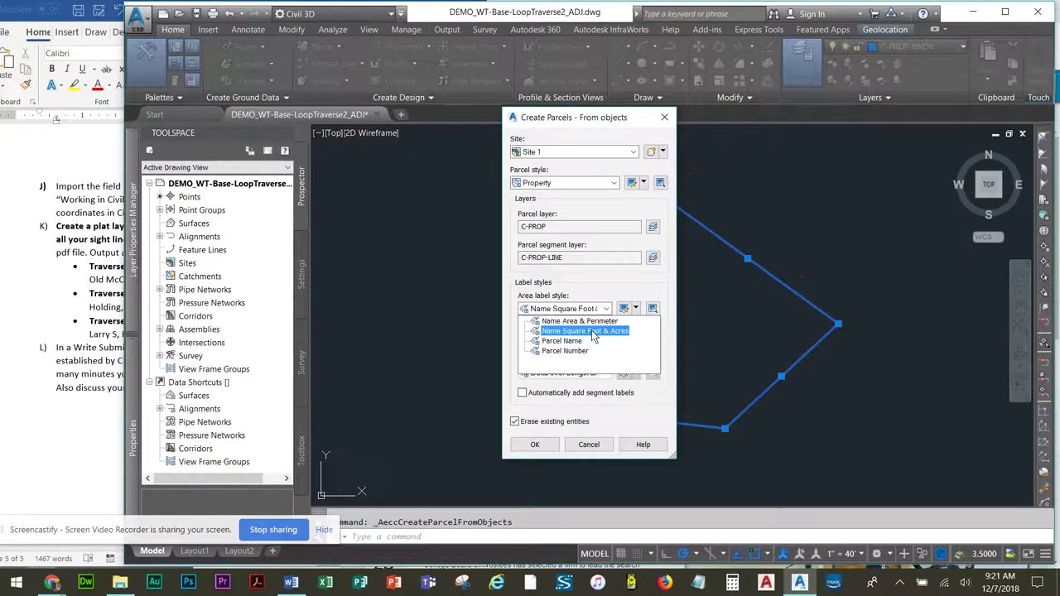
left_click(593, 332)
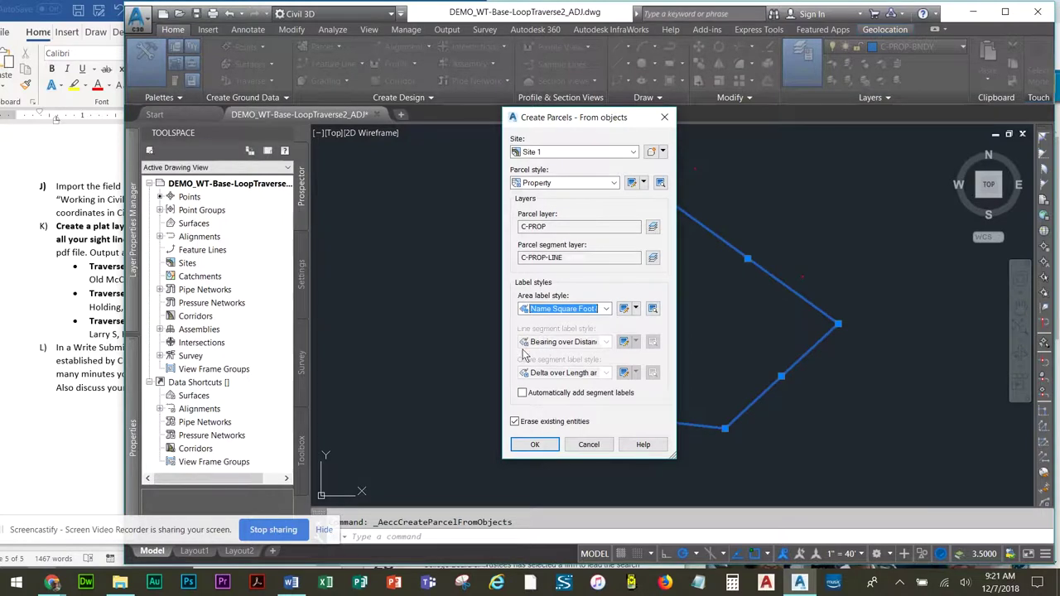
left_click(523, 395)
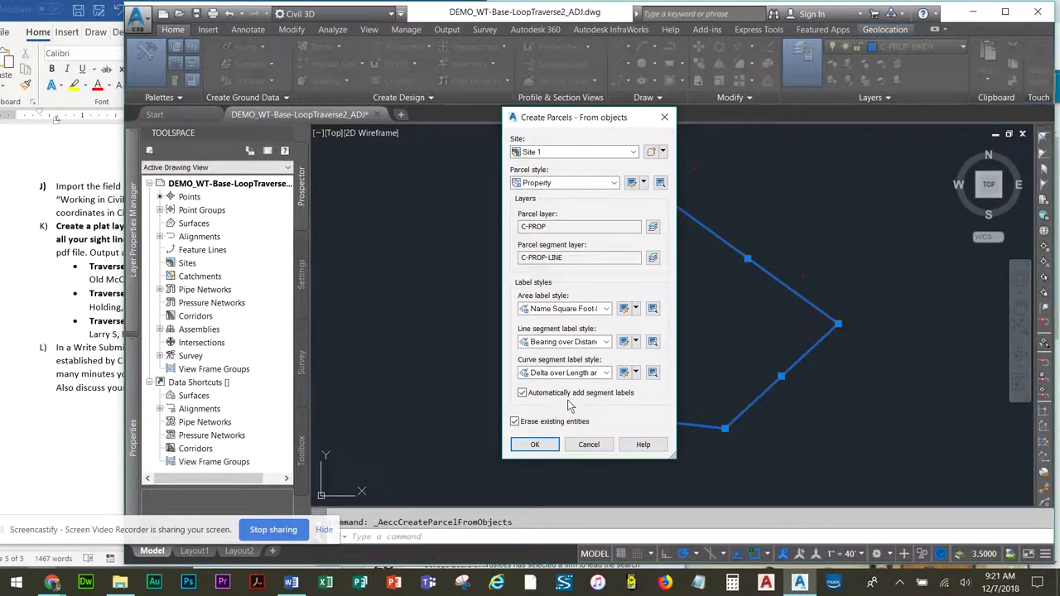
left_click(606, 342)
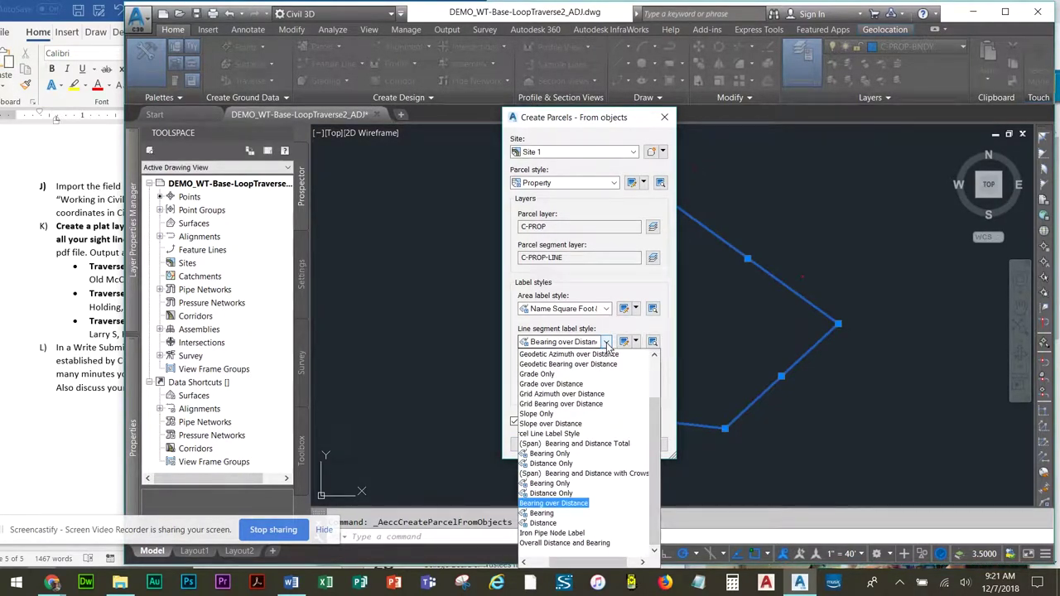
left_click(607, 343)
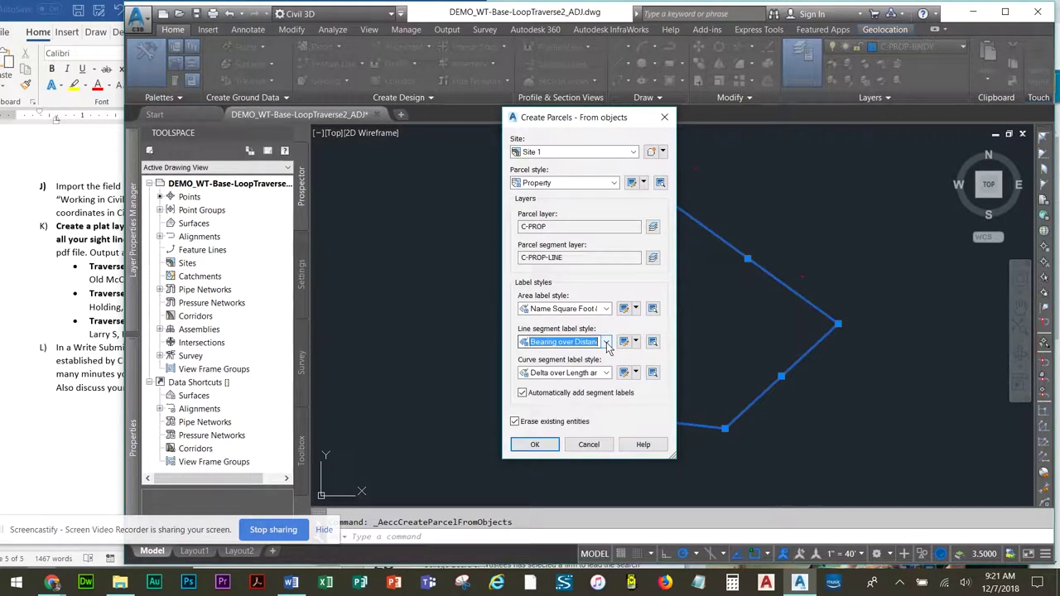
left_click(515, 423)
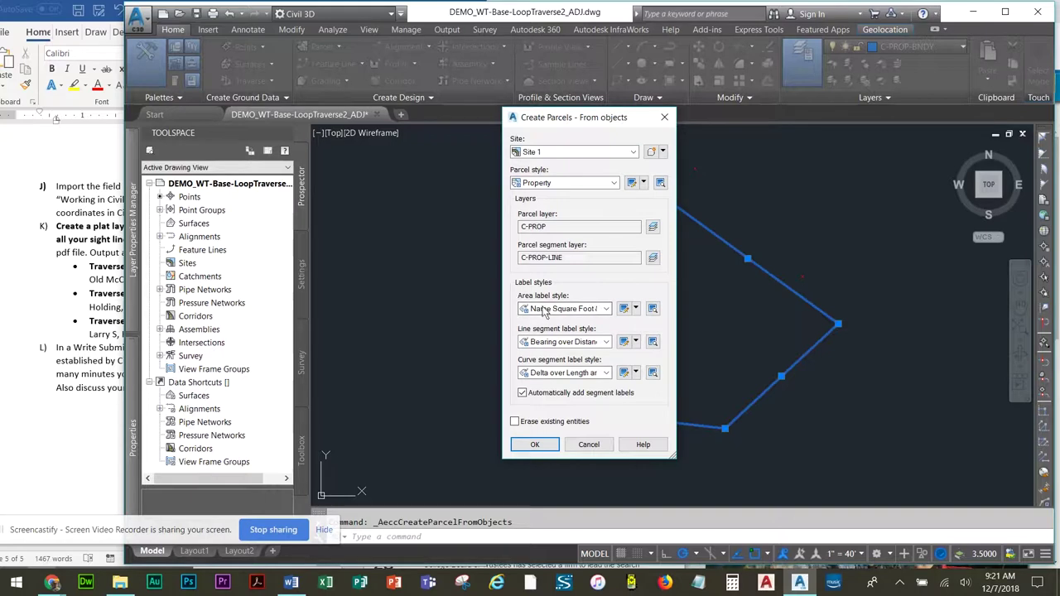
left_click(607, 310)
left_click(615, 331)
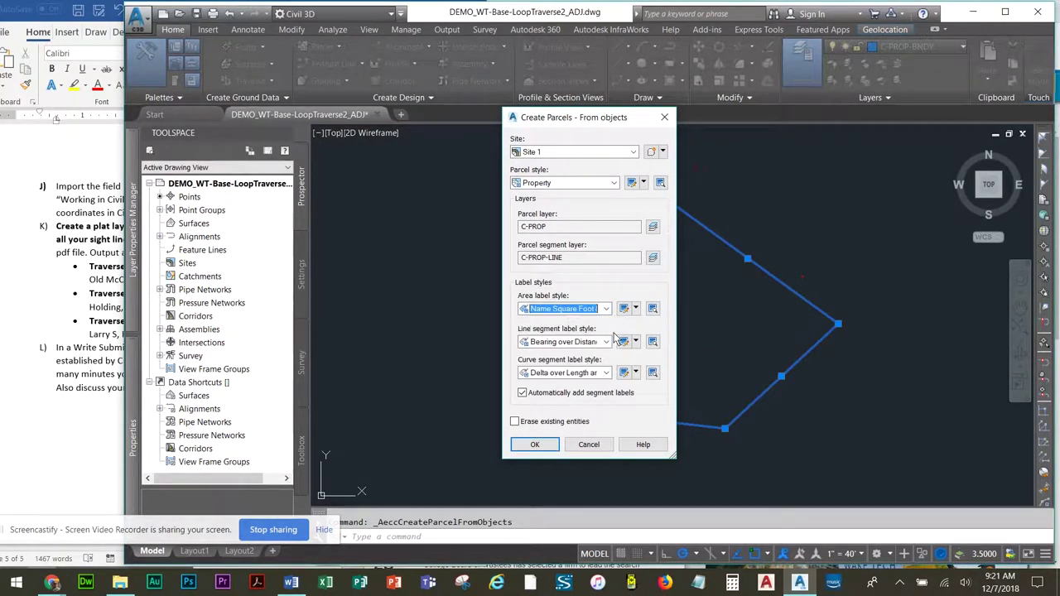
left_click(535, 446)
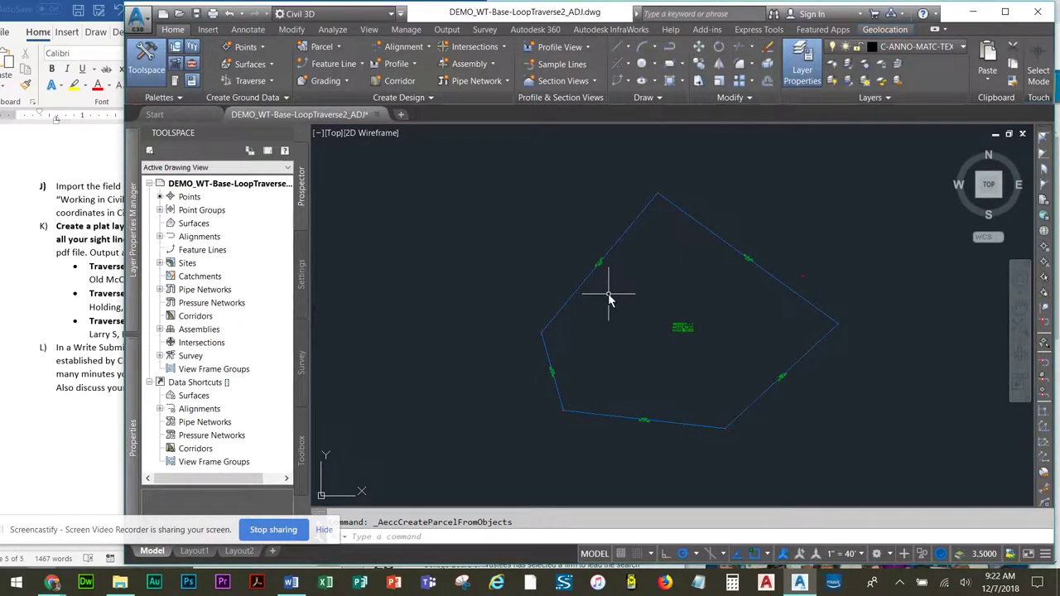
scroll(609, 298, "up", 6)
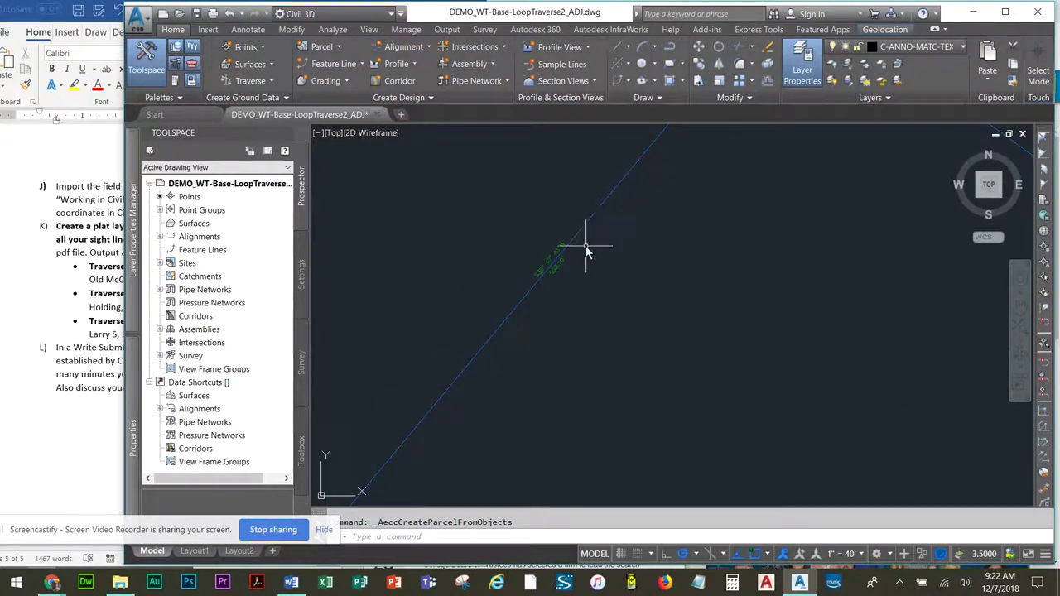
Flip the first parcel edge label so its bearing reads above the line.
scroll(535, 298, "up", 1)
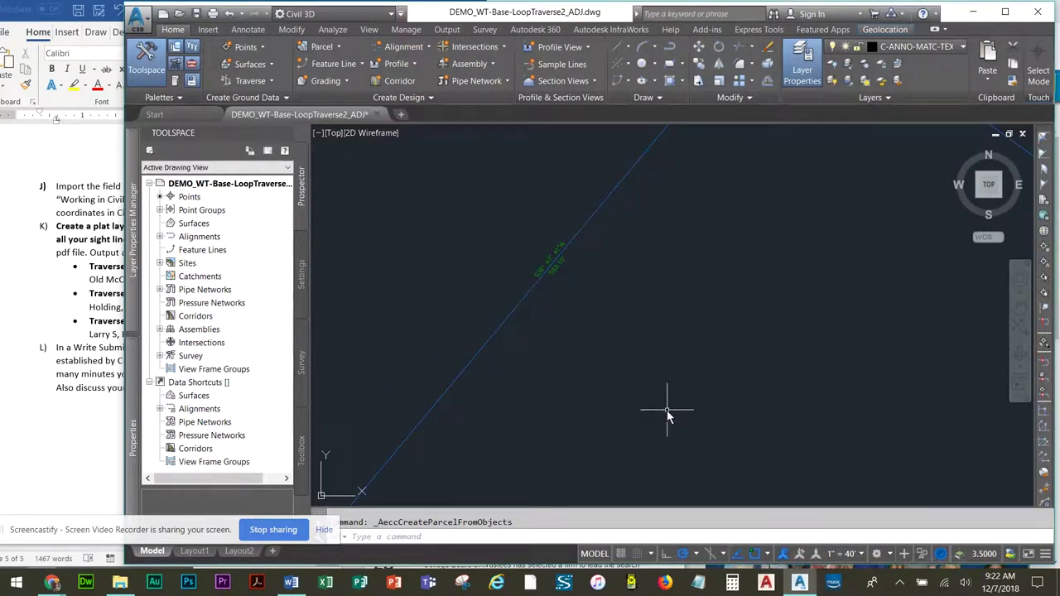
scroll(685, 426, "down", 5)
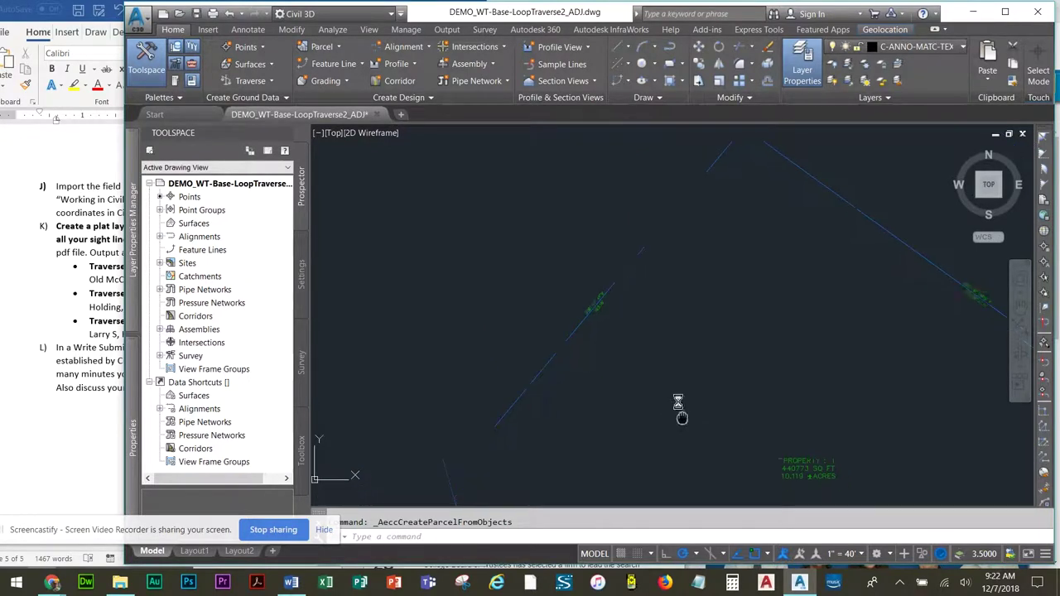
scroll(481, 294, "up", 4)
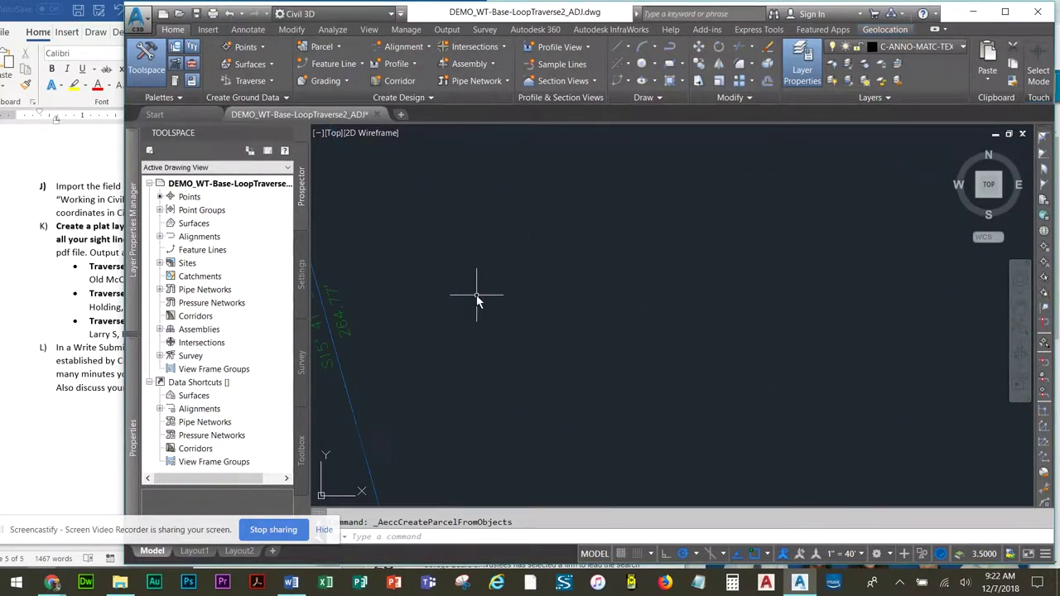
mouse_move(441, 306)
middle_mouse_down()
mouse_move(639, 301)
mouse_move(651, 237)
mouse_move(687, 319)
mouse_move(720, 337)
mouse_move(674, 304)
mouse_move(747, 315)
mouse_move(696, 294)
middle_mouse_up()
key("Escape")
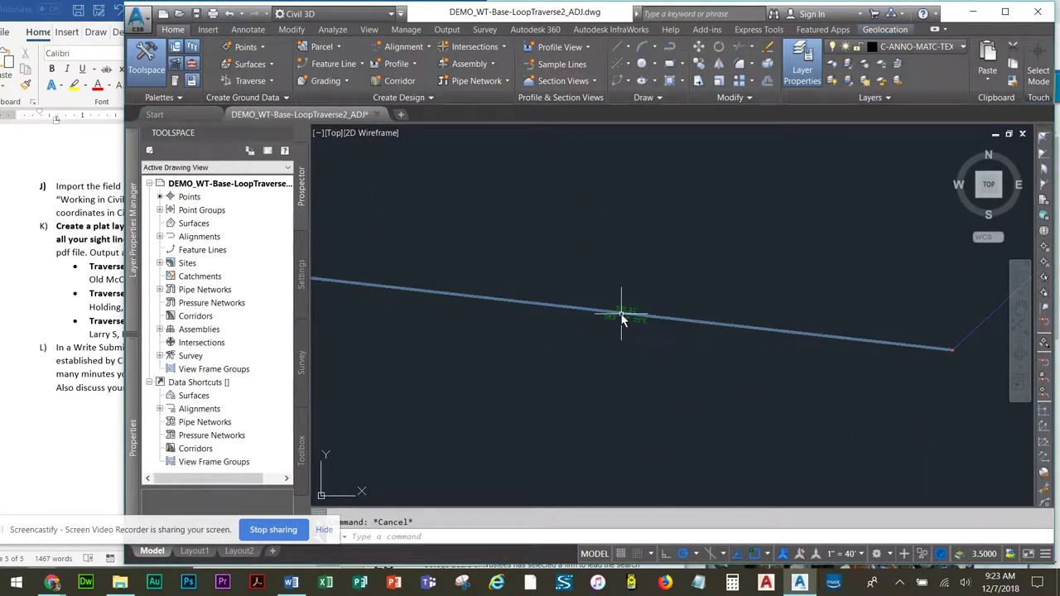
scroll(622, 321, "up", 3)
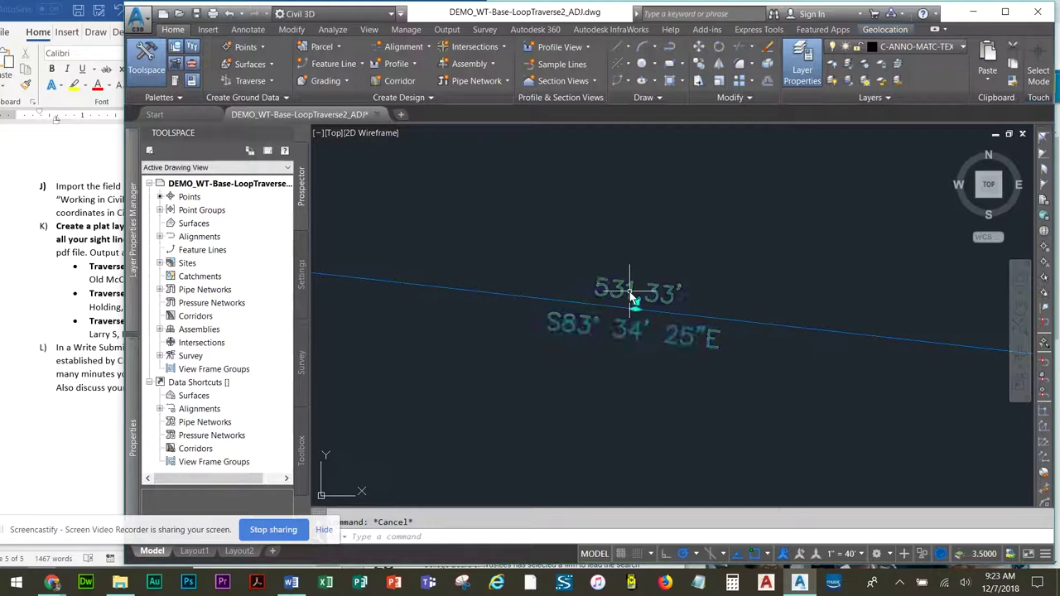
left_click(629, 292)
left_click(431, 46)
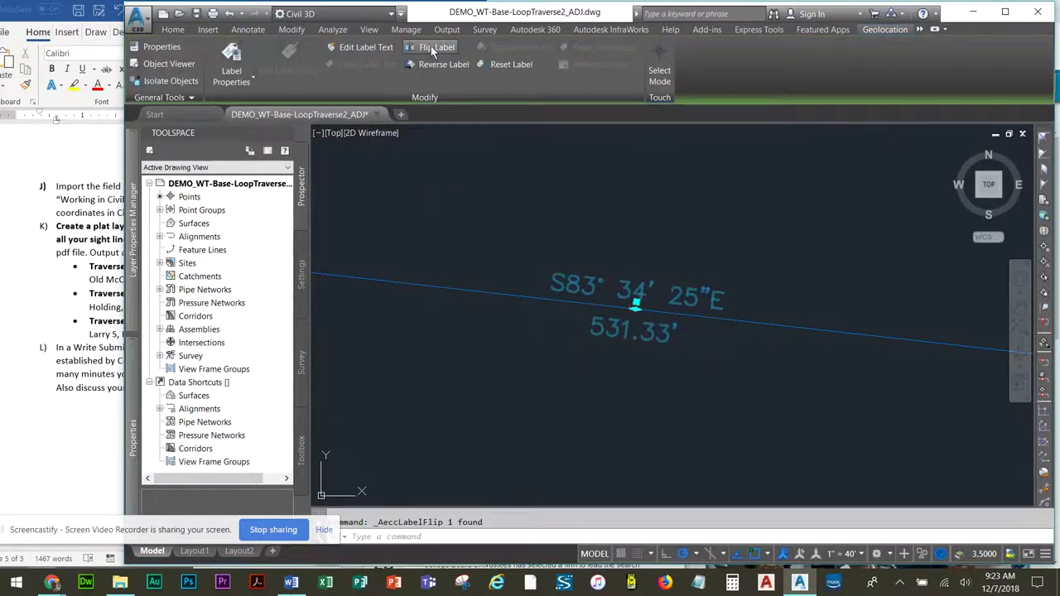
Flip a second parcel edge label the same way.
scroll(838, 347, "down", 4)
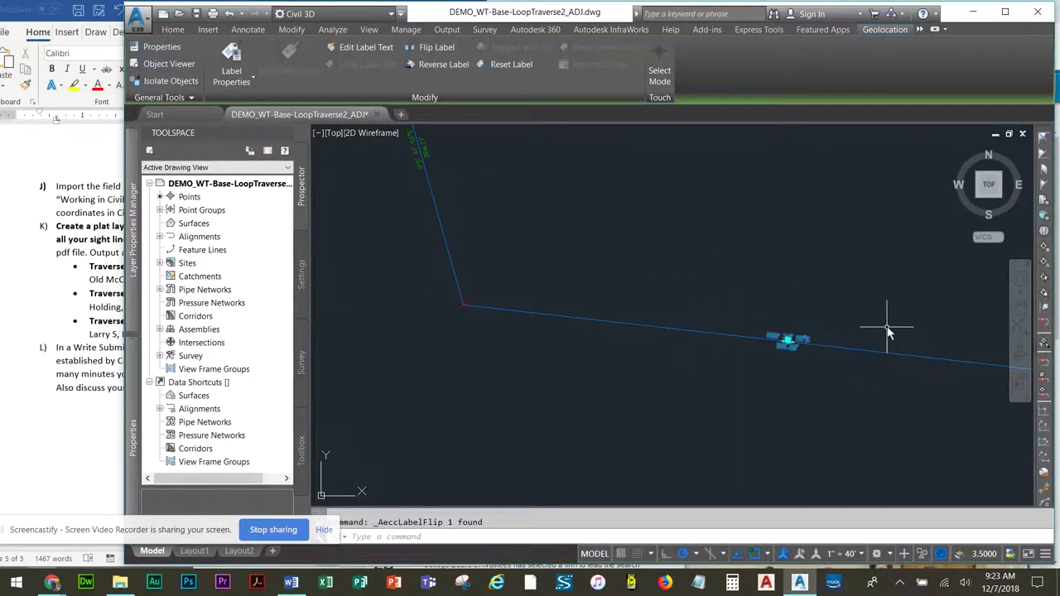
middle_click_drag(887, 323, 493, 318)
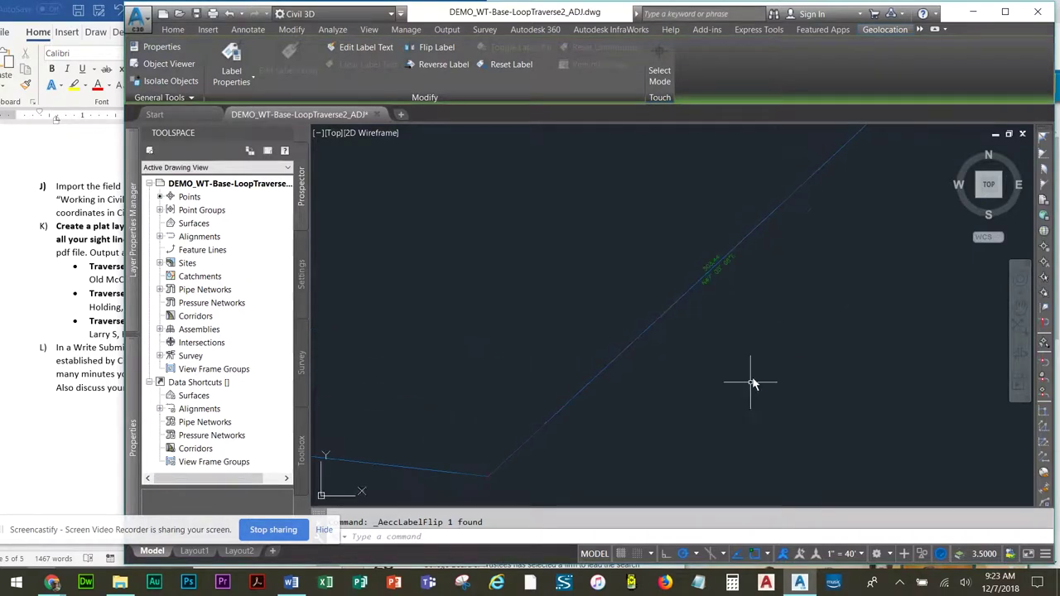
key("Escape")
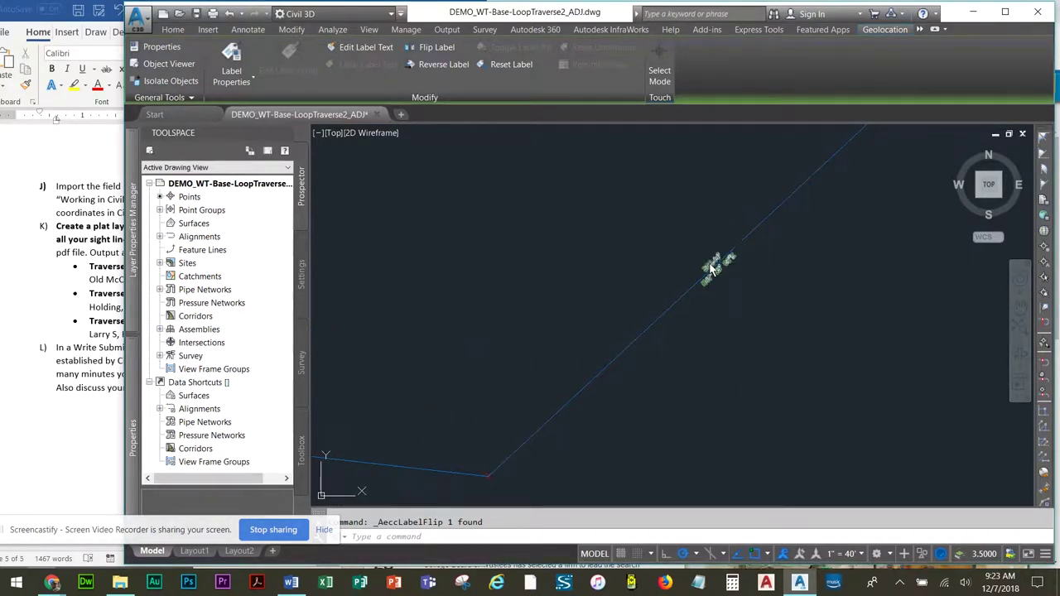
left_click(719, 263)
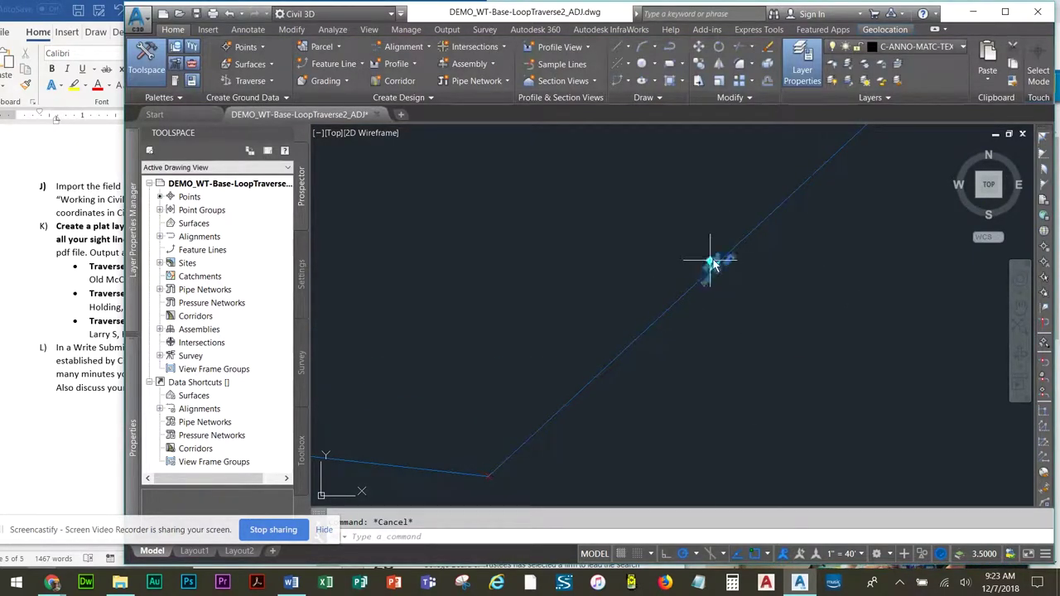
left_click(436, 48)
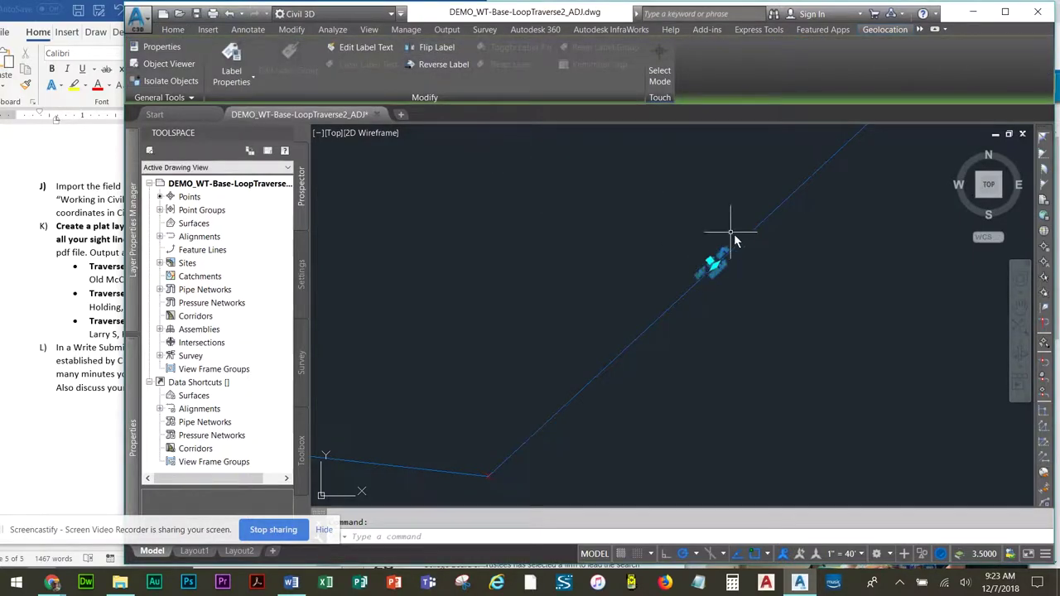
key("Escape")
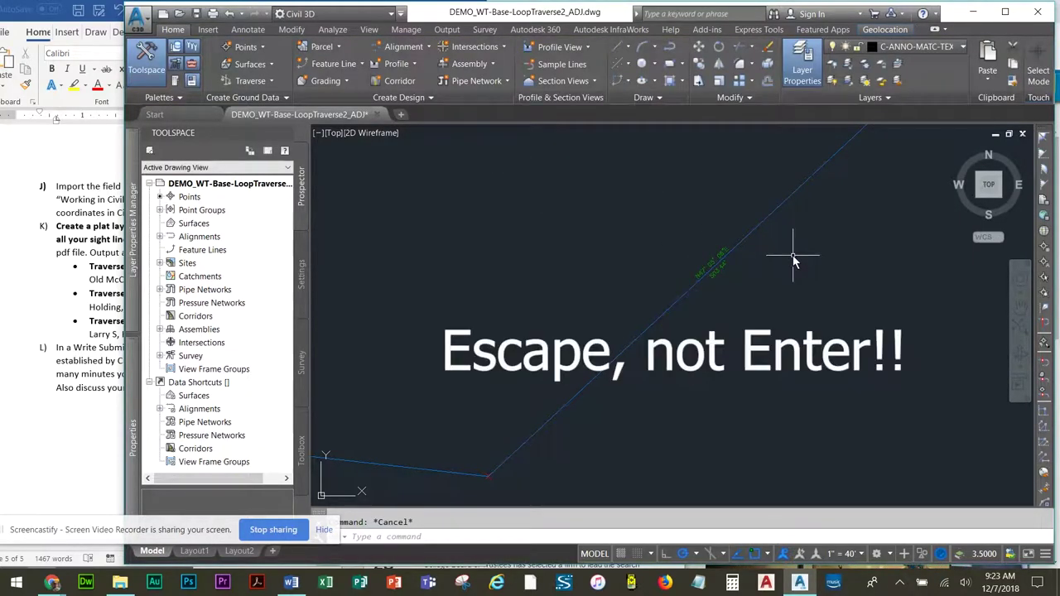
Check the remaining edge labels, recentre the whole parcel, and return to the Layout1 plat sheet.
middle_click_drag(771, 284, 654, 457)
mouse_move(632, 277)
middle_mouse_down()
mouse_move(798, 438)
mouse_move(687, 315)
mouse_move(709, 376)
middle_mouse_up()
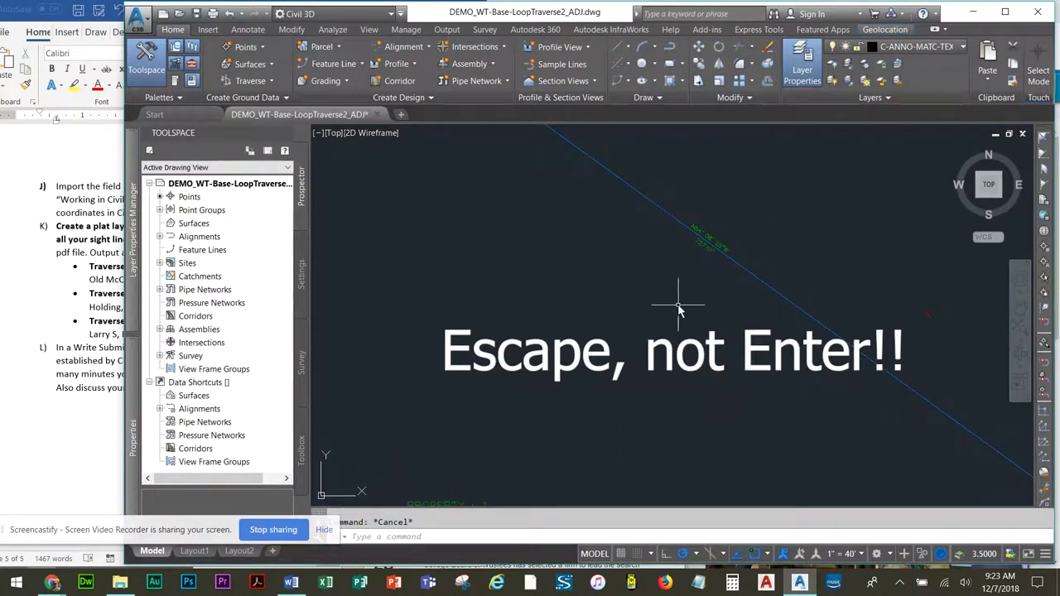
scroll(681, 302, "down", 5)
scroll(630, 336, "up", 8)
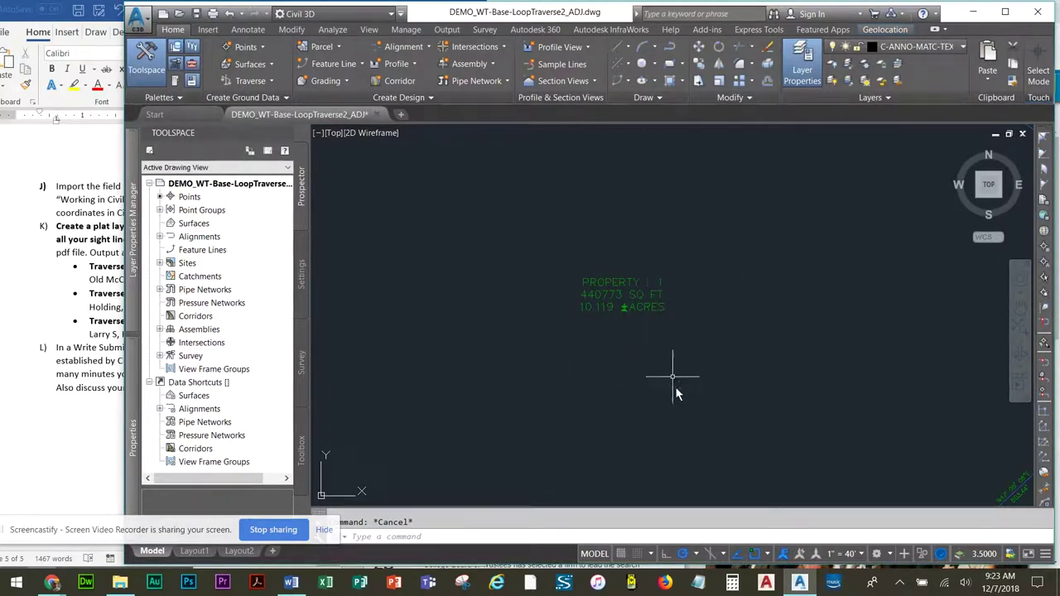
scroll(677, 372, "down", 7)
middle_click_drag(699, 367, 651, 350)
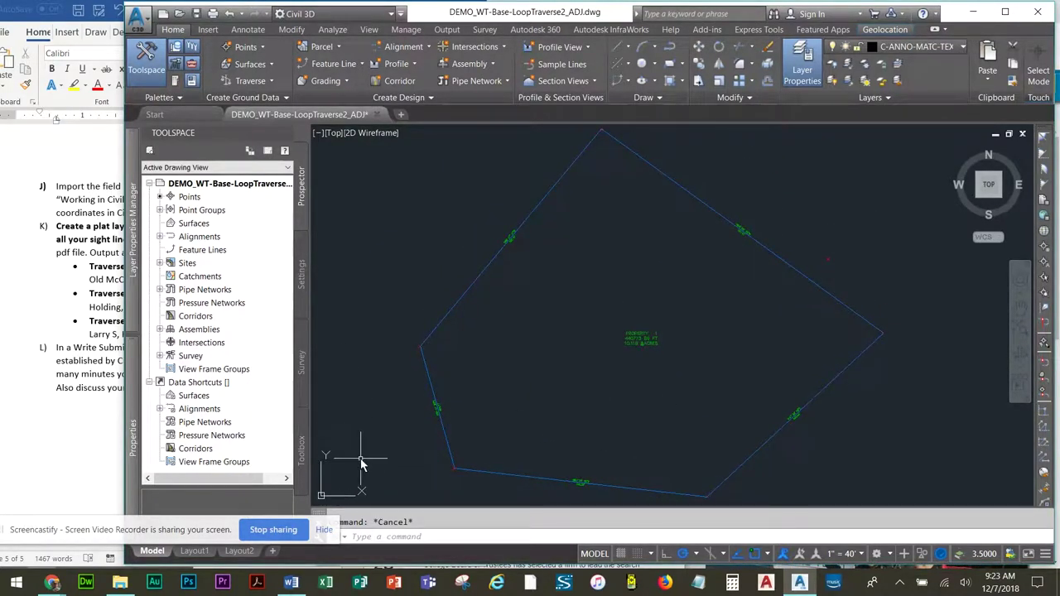
left_click(195, 550)
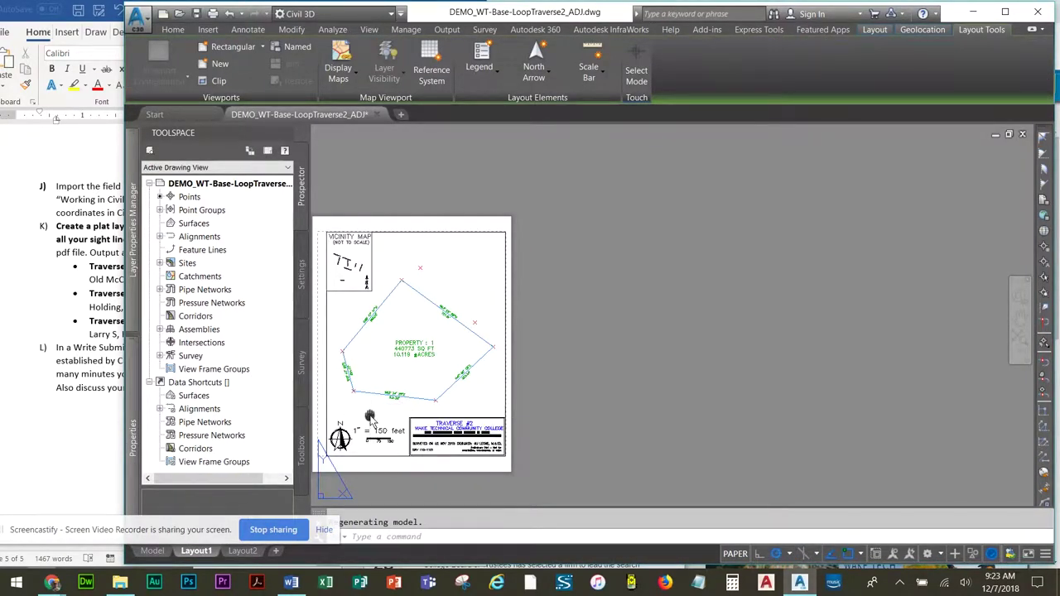
Cancel the stray window selection in the Layout1 viewport and pan the sheet into place.
middle_click_drag(373, 424, 539, 389)
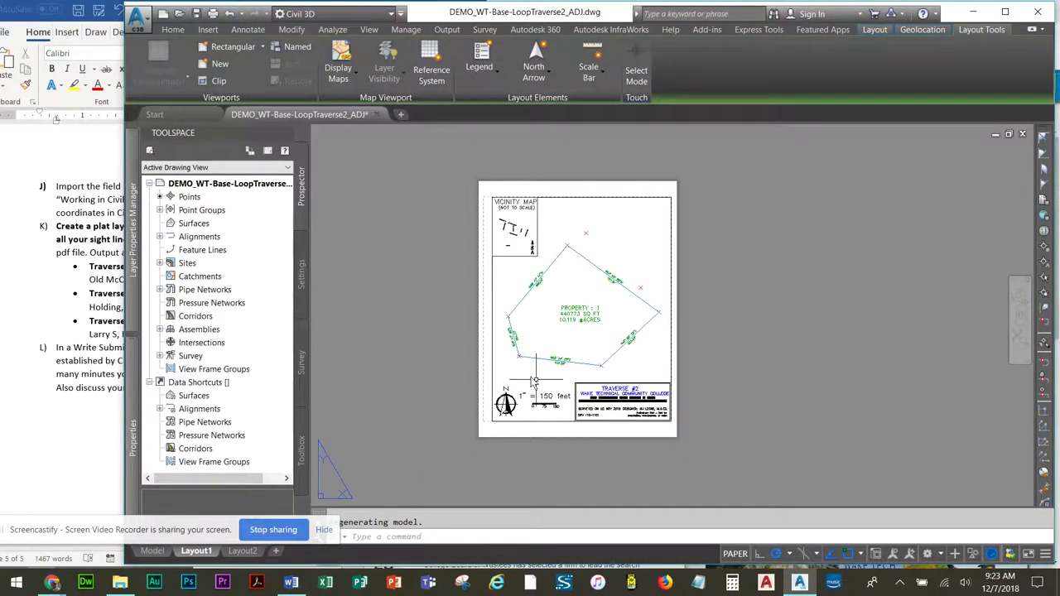
double_click(583, 294)
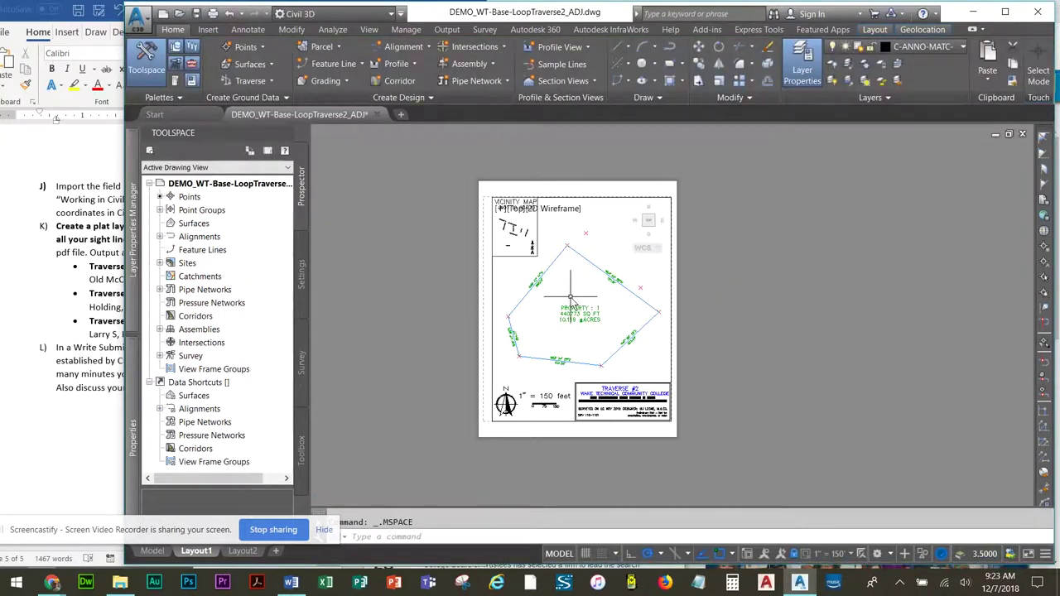
middle_click_drag(569, 298, 582, 292)
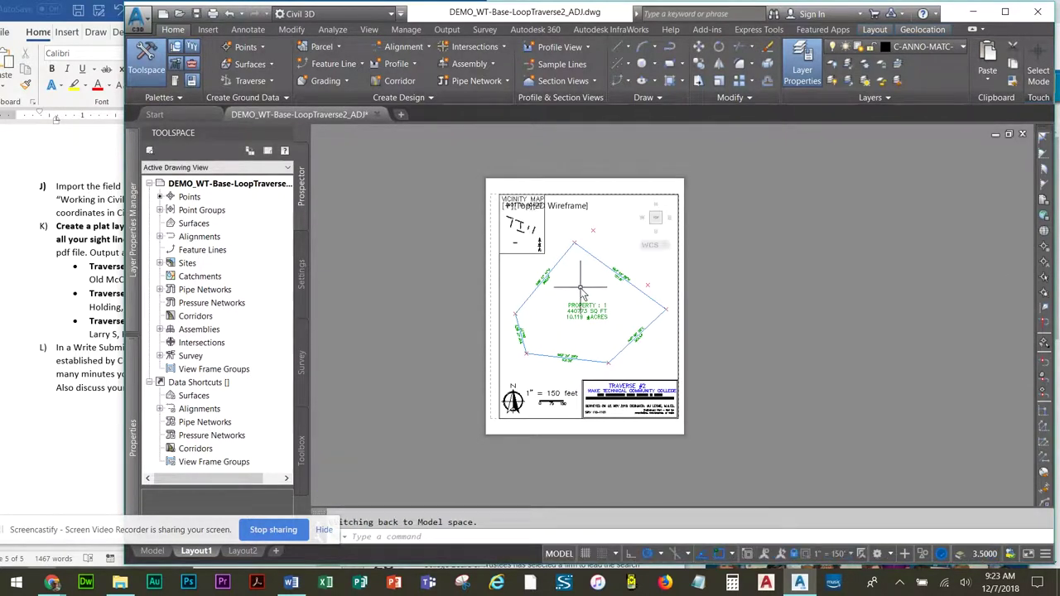
left_click(581, 289)
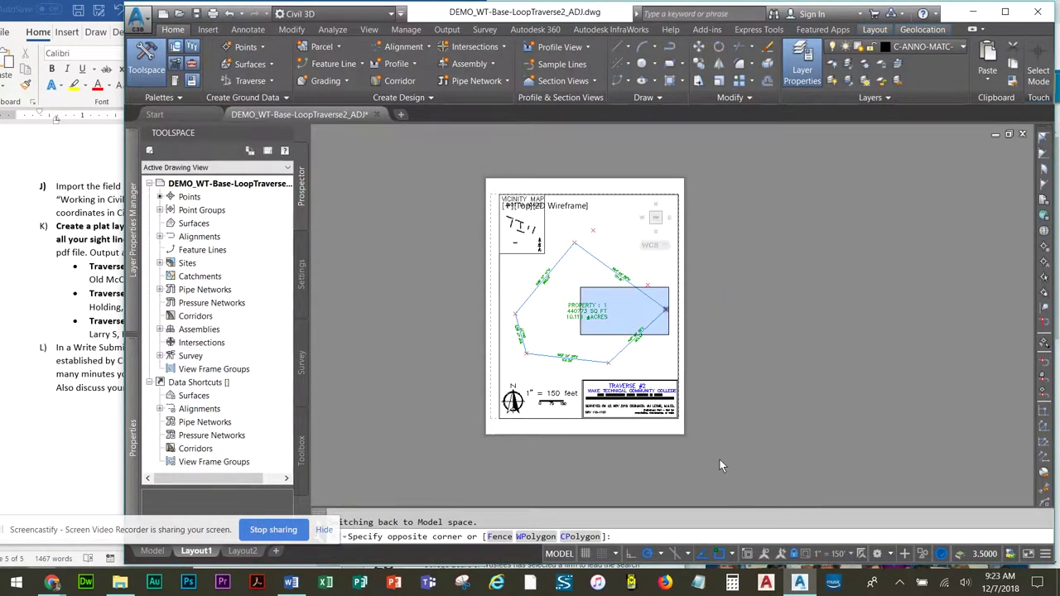
key("Escape")
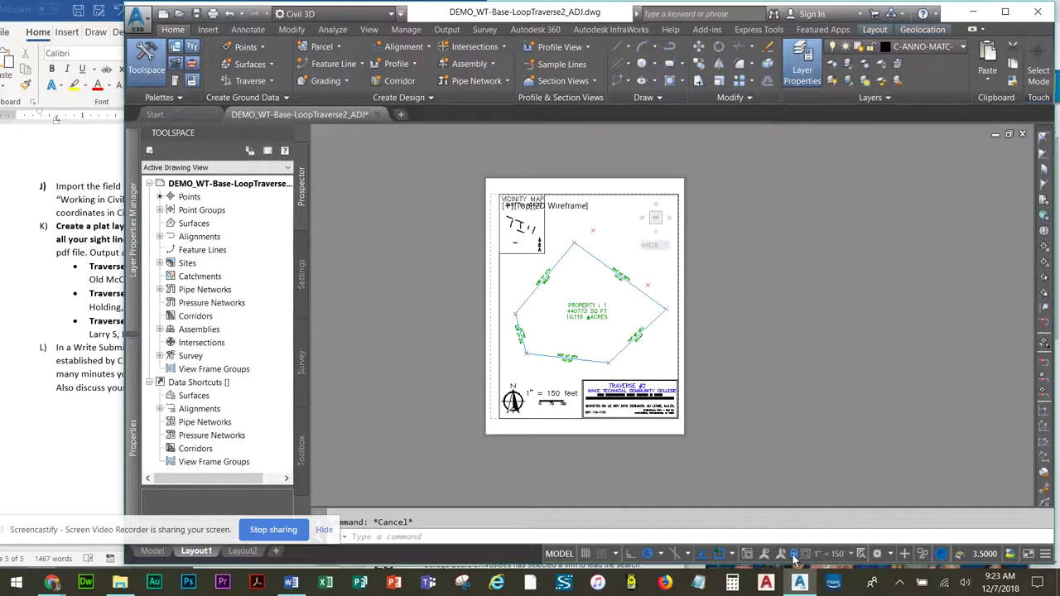
middle_click_drag(563, 296, 563, 283)
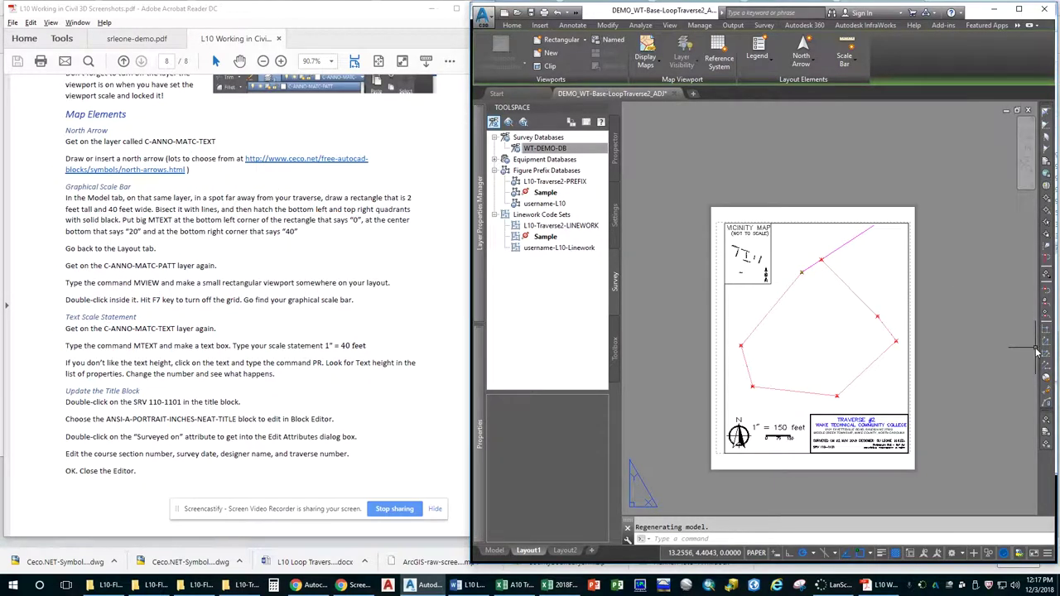
Save the drawing and start a PDF export of the current layout only, in the WT-DEMO-L10 folder.
key("ctrl+s")
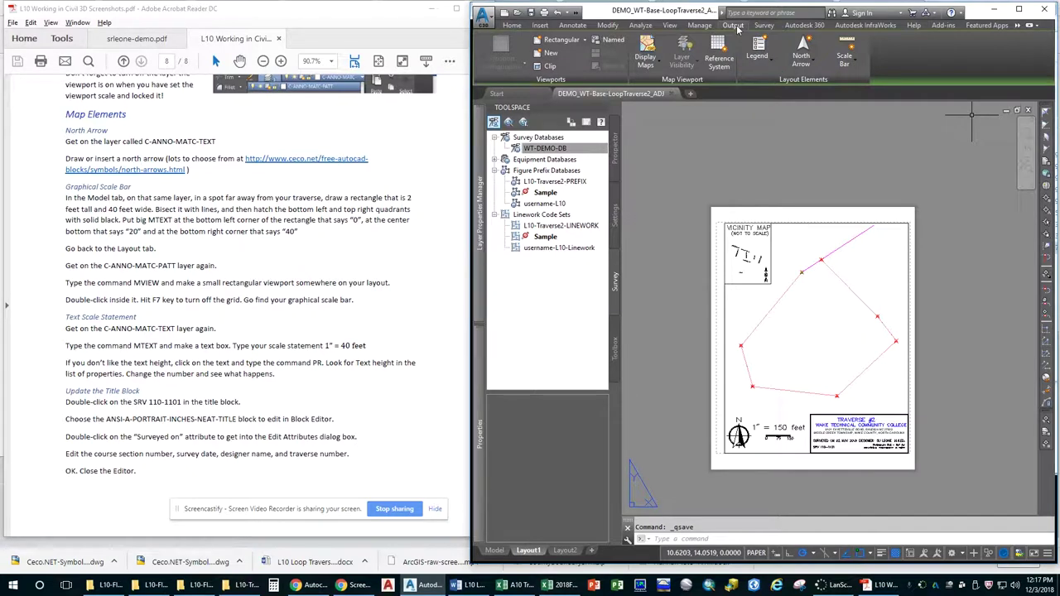
left_click(733, 26)
left_click(998, 40)
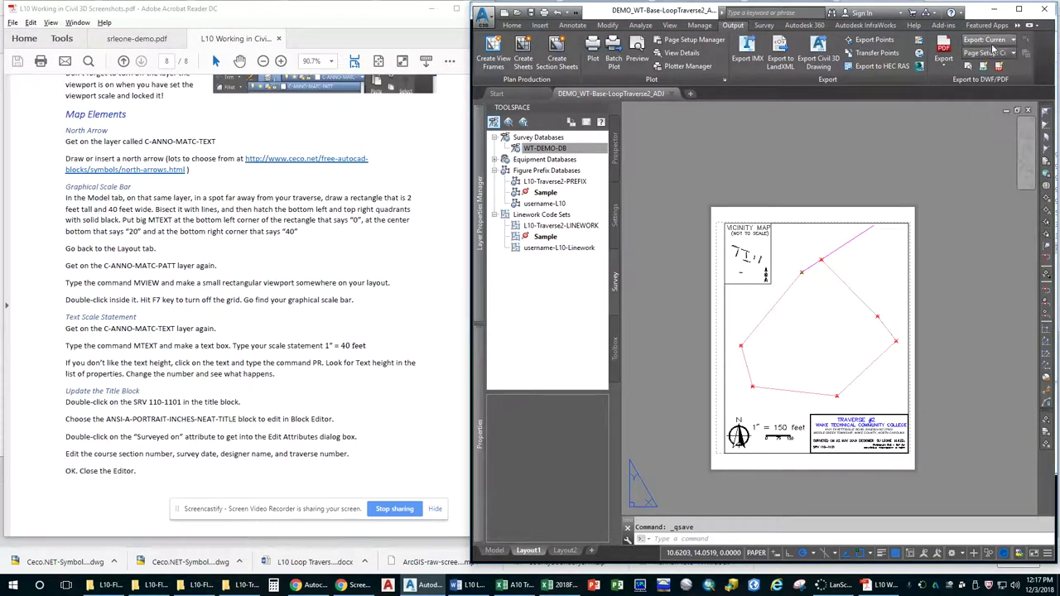
left_click(1004, 53)
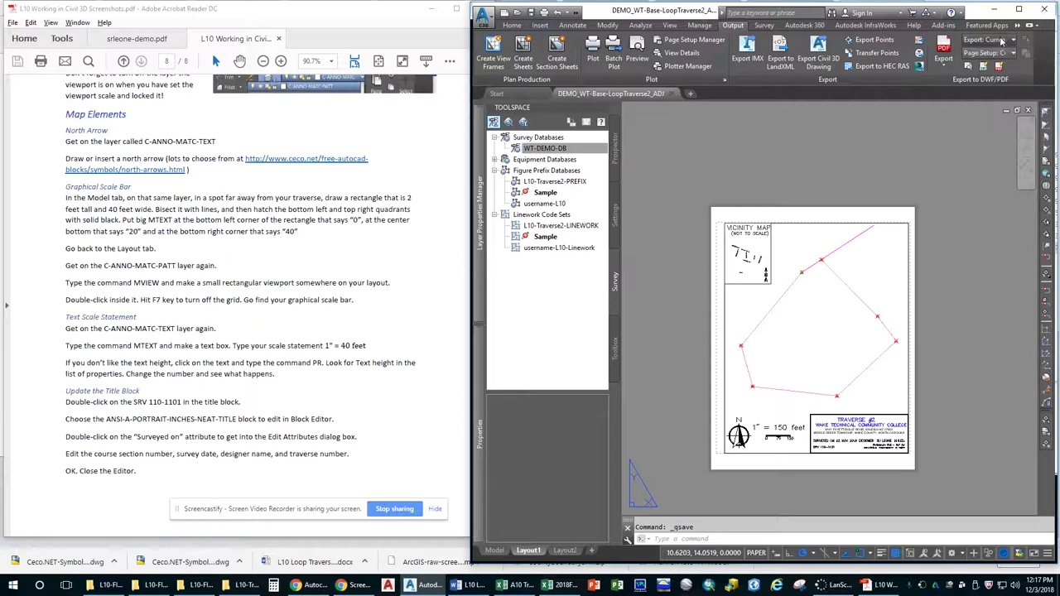
left_click(994, 40)
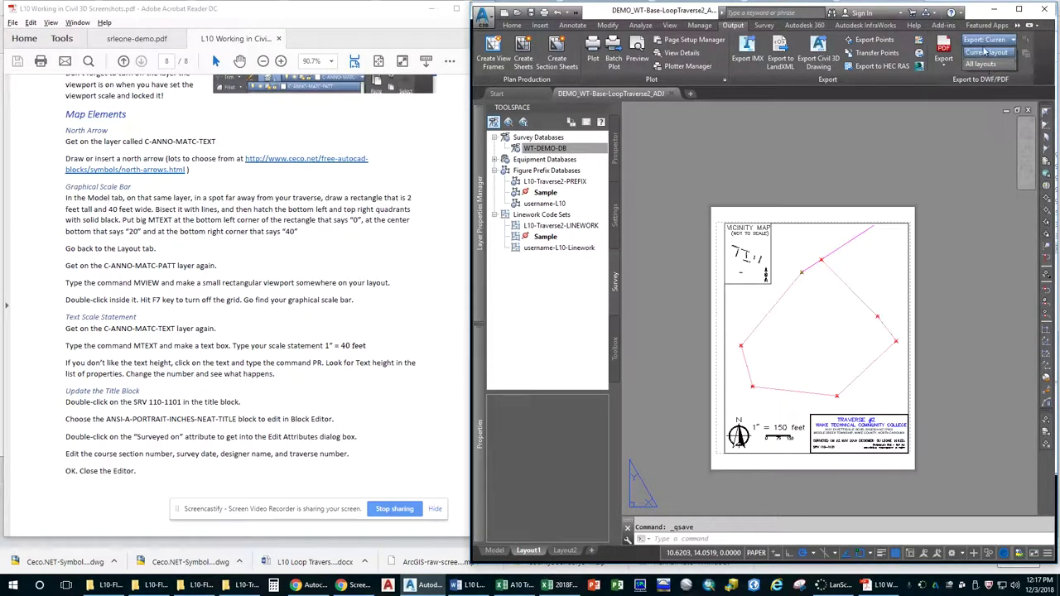
left_click(994, 53)
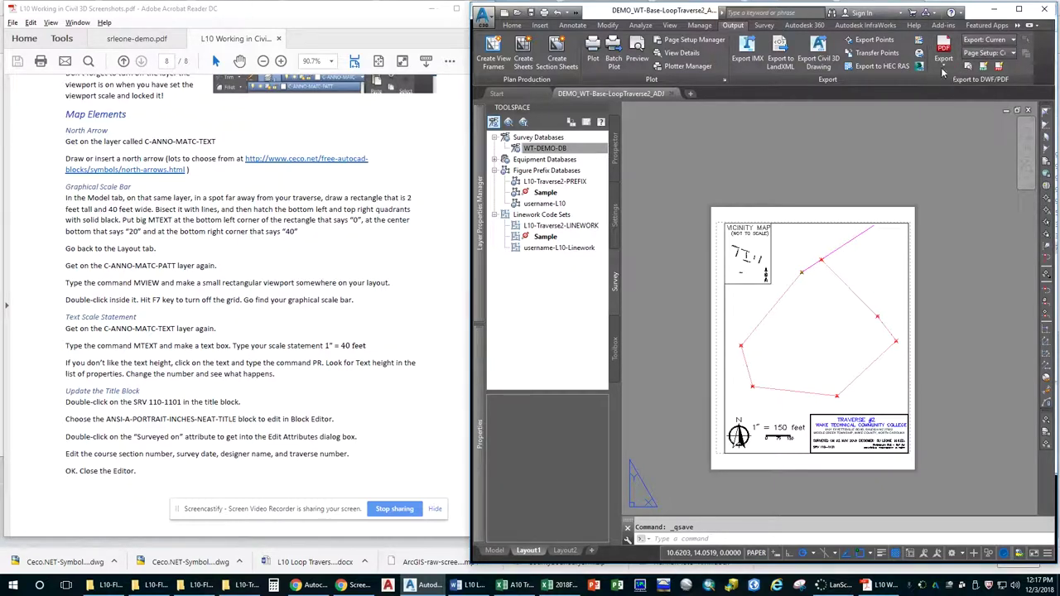
left_click(949, 63)
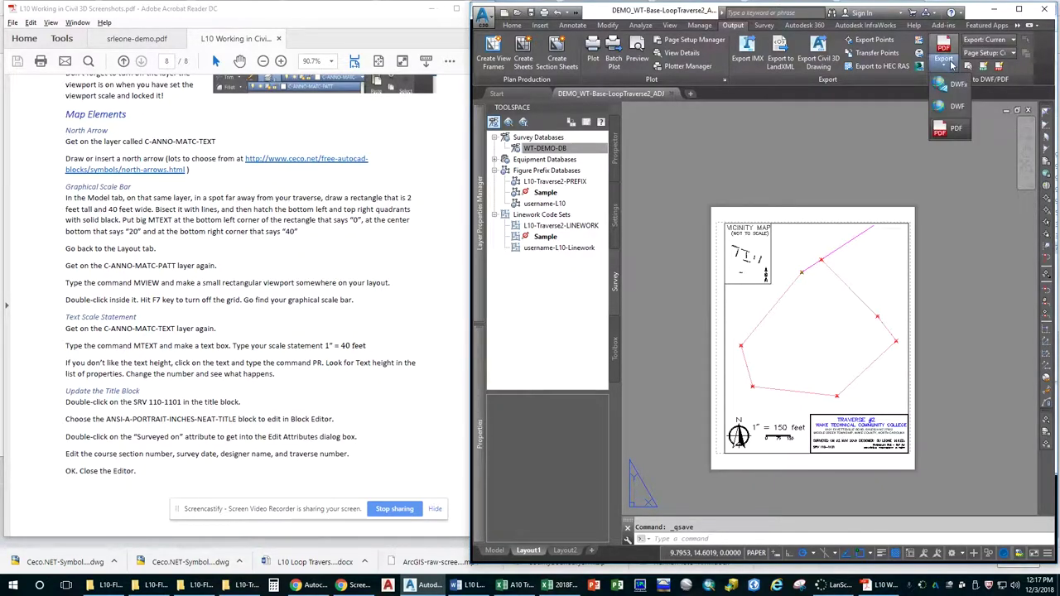
left_click(949, 130)
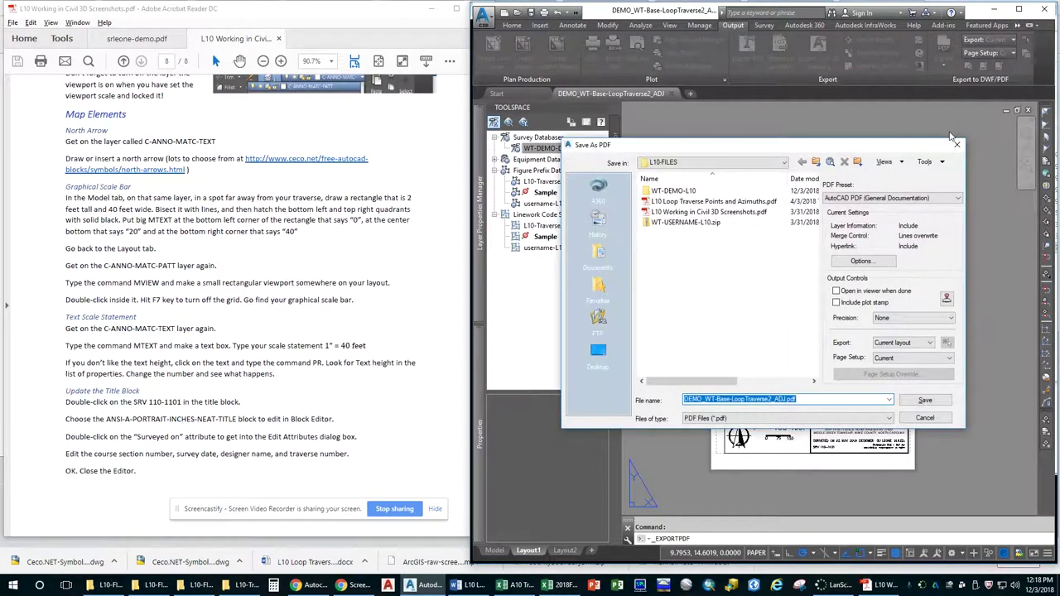
double_click(673, 192)
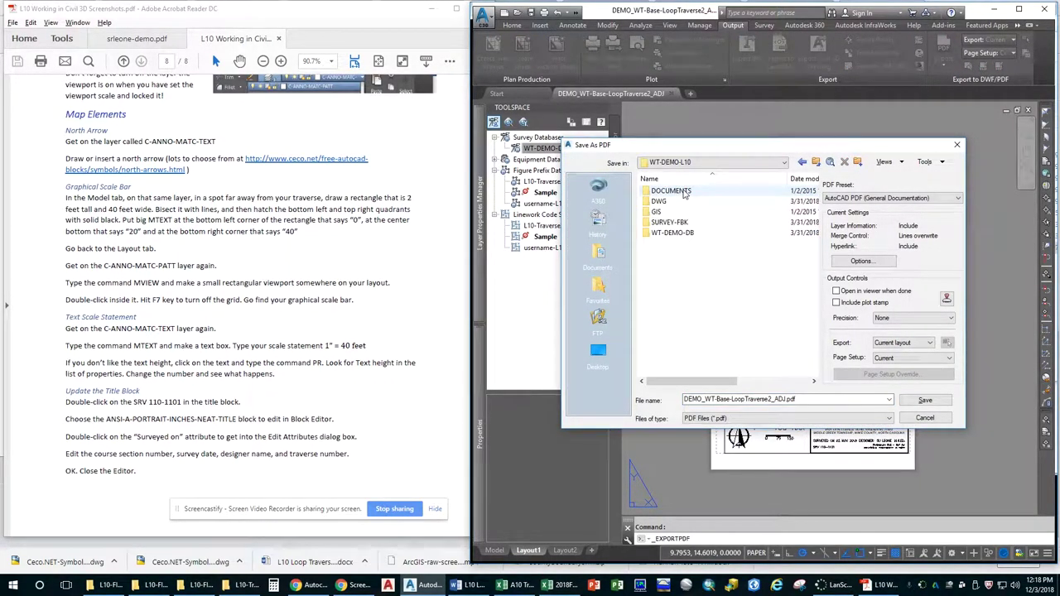
Export the layout as DEMO_L10-Traverse2.pdf into DOCUMENTS, set to open in the viewer when done.
double_click(670, 191)
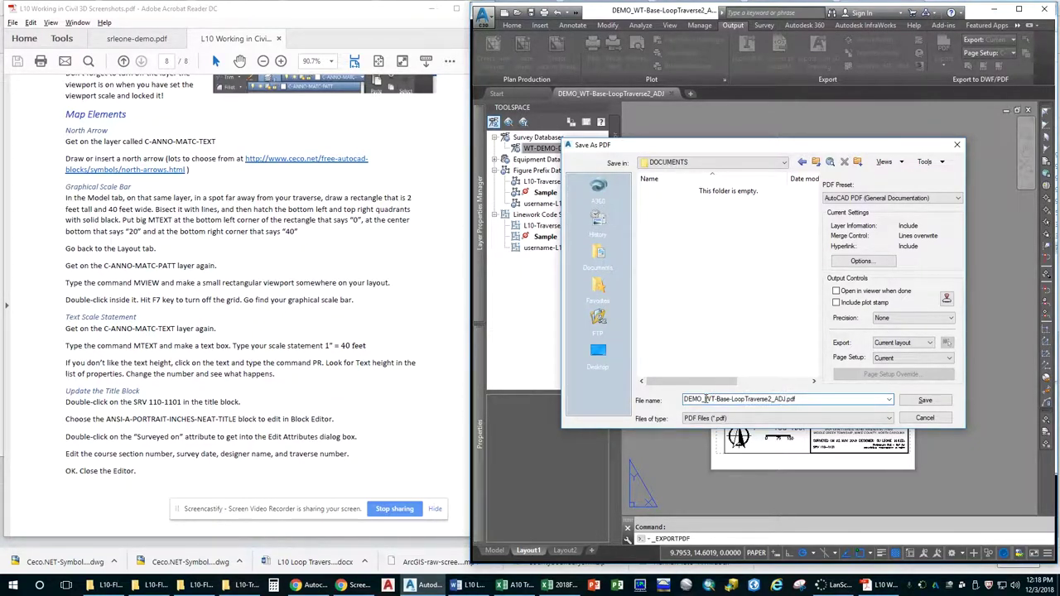
left_click_drag(704, 398, 746, 399)
type("L10")
key("BackSpace")
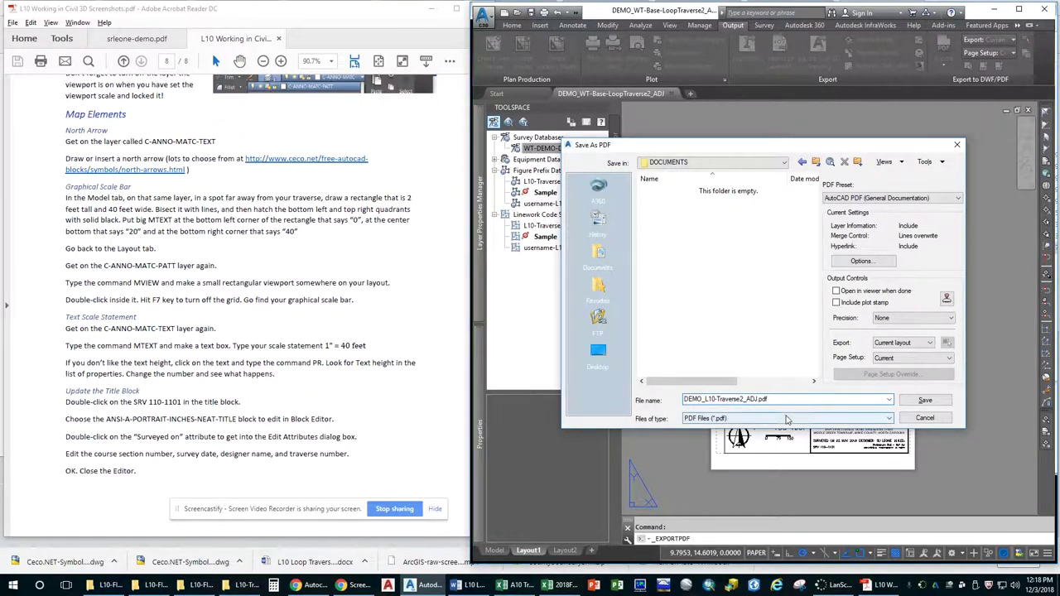
type("_")
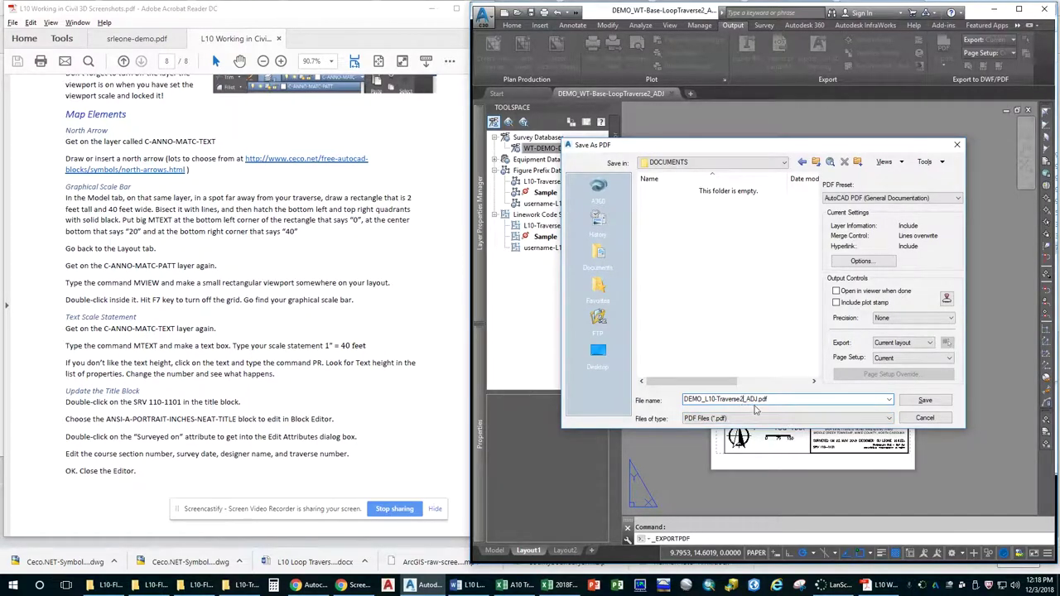
key("Delete")
key("Delete")
key("Delete")
key("Delete")
left_click(836, 291)
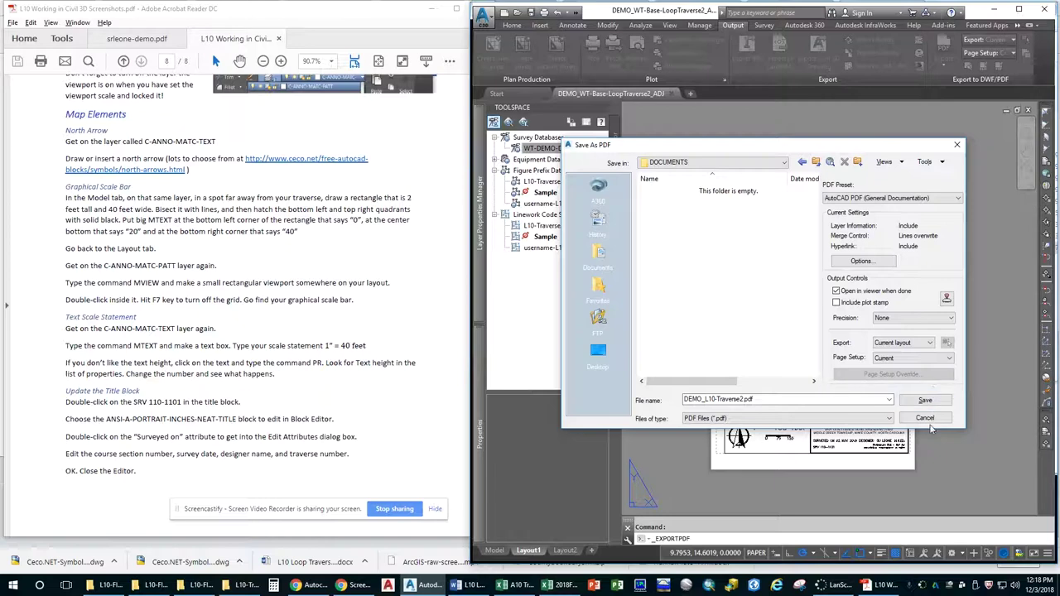
left_click(924, 402)
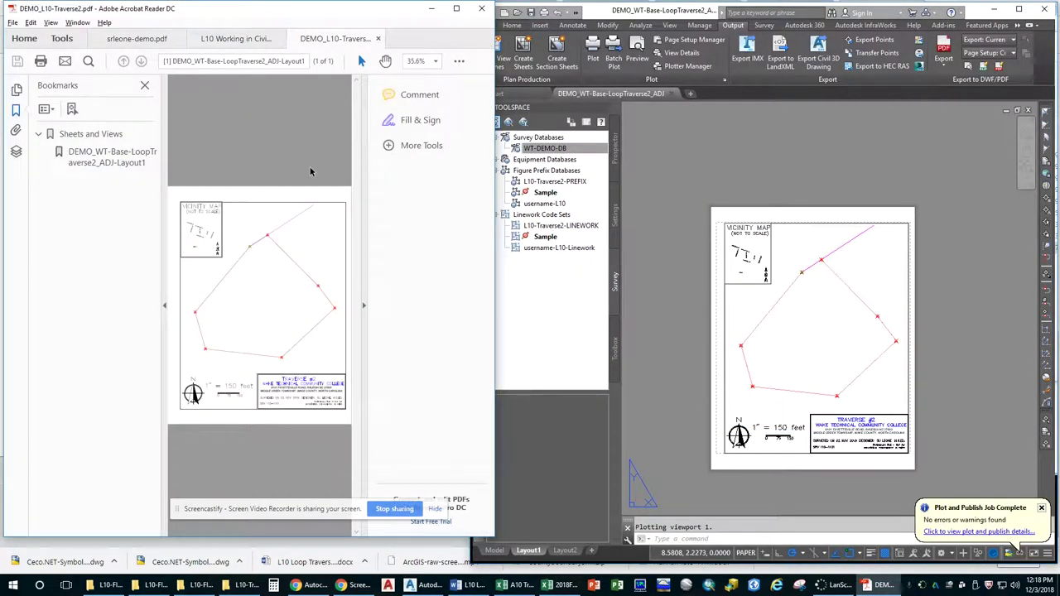
Give the PDF page more room and open its Layers list, selecting V-SURV-NTWK, V-NODE and C-ANNO-MATC-TEXT.
left_click_drag(218, 16, 609, 31)
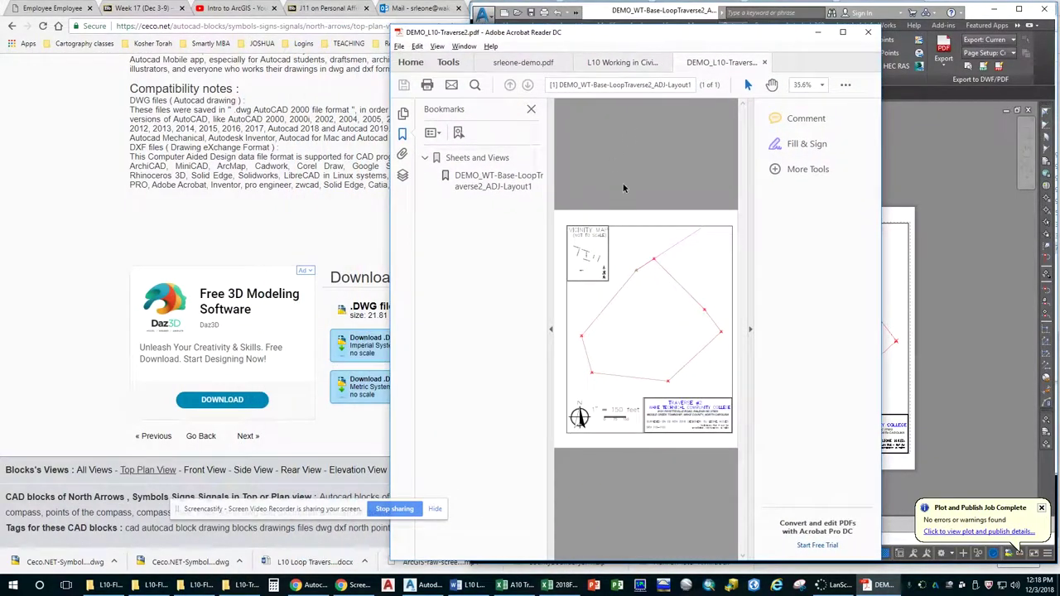
left_click(756, 328)
left_click(403, 175)
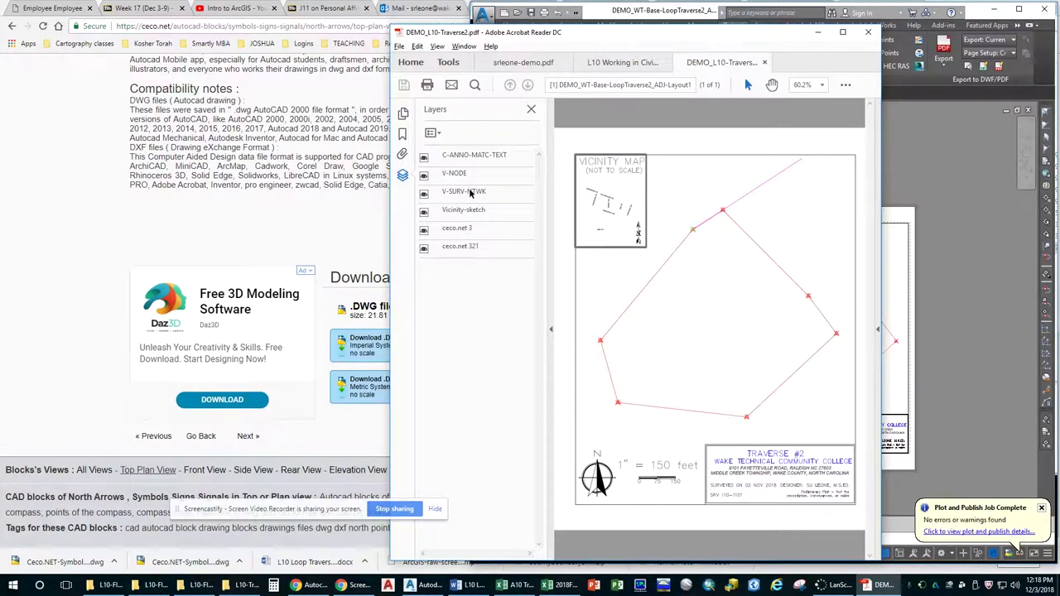
left_click(470, 191)
left_click(469, 175)
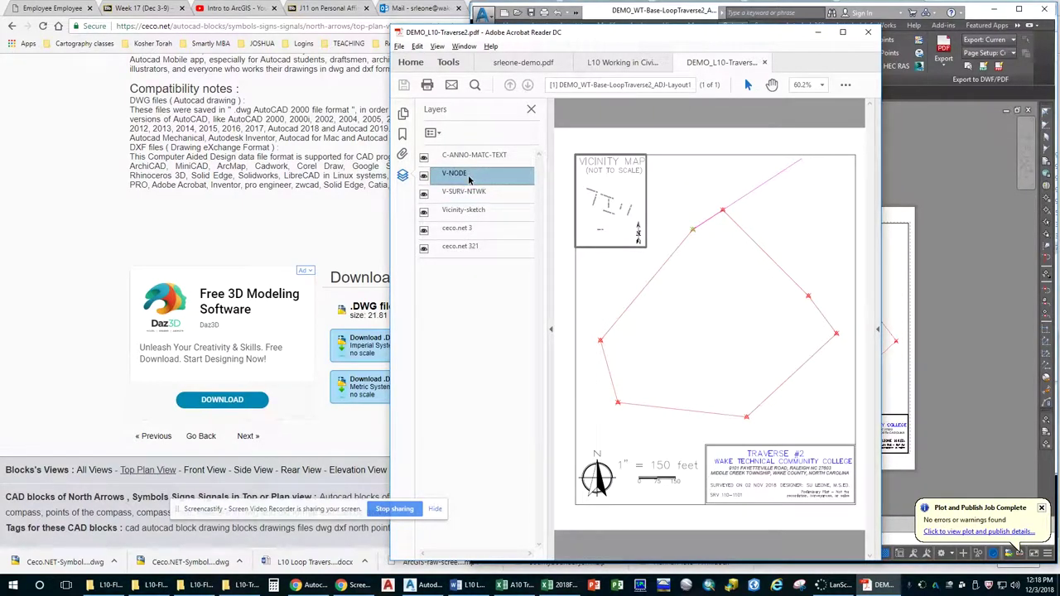
left_click(499, 157)
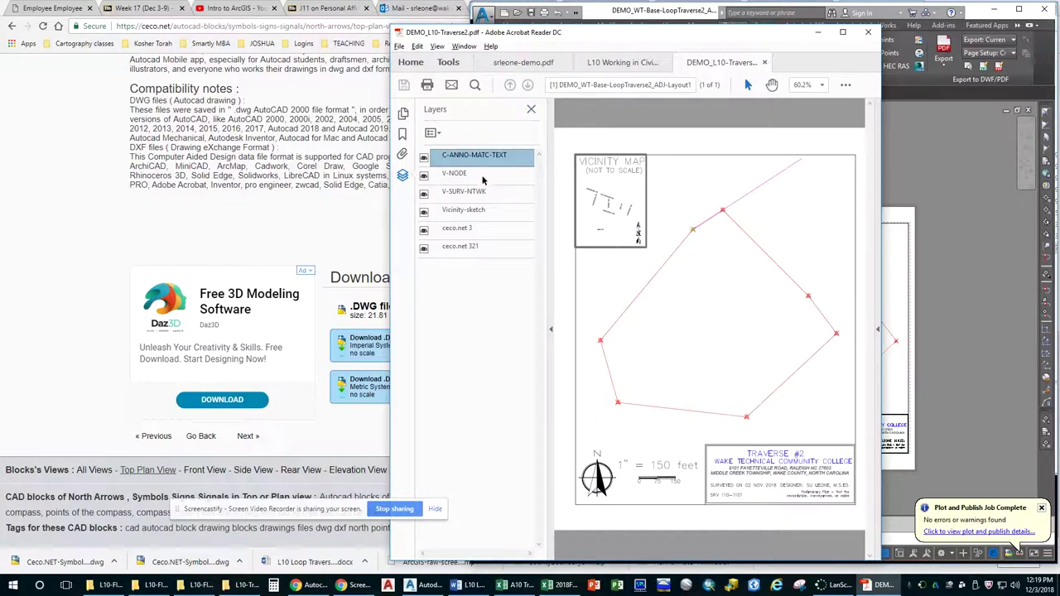
Toggle the C-ANNO-MATC-TEXT, V-SURV-NTWK, Vicinity-sketch and ceco.net layers off and back on, then close the list.
left_click(424, 158)
left_click(424, 158)
left_click(424, 192)
left_click(424, 193)
left_click(424, 212)
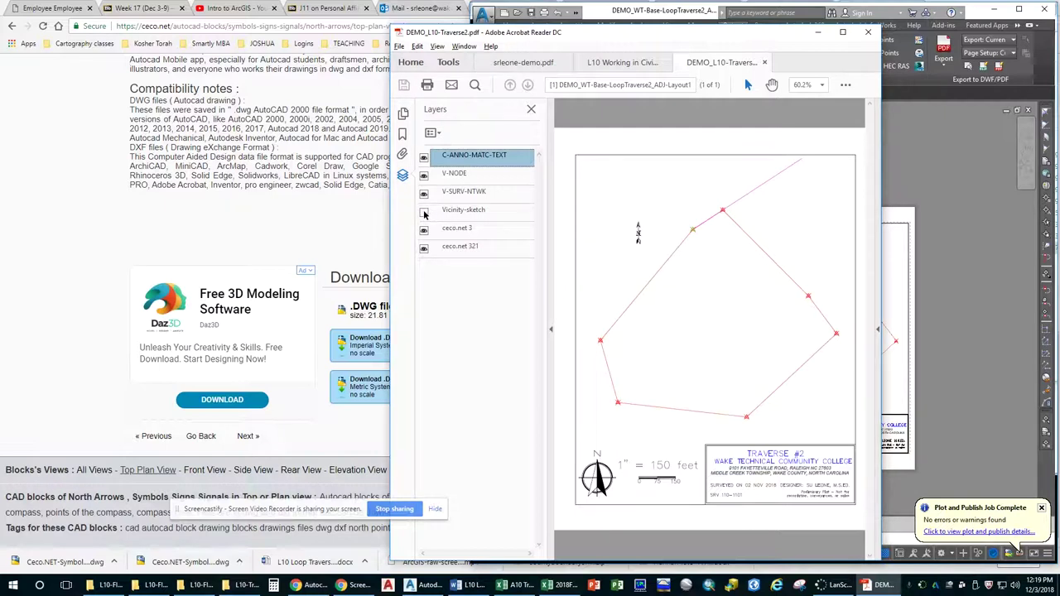
left_click(424, 212)
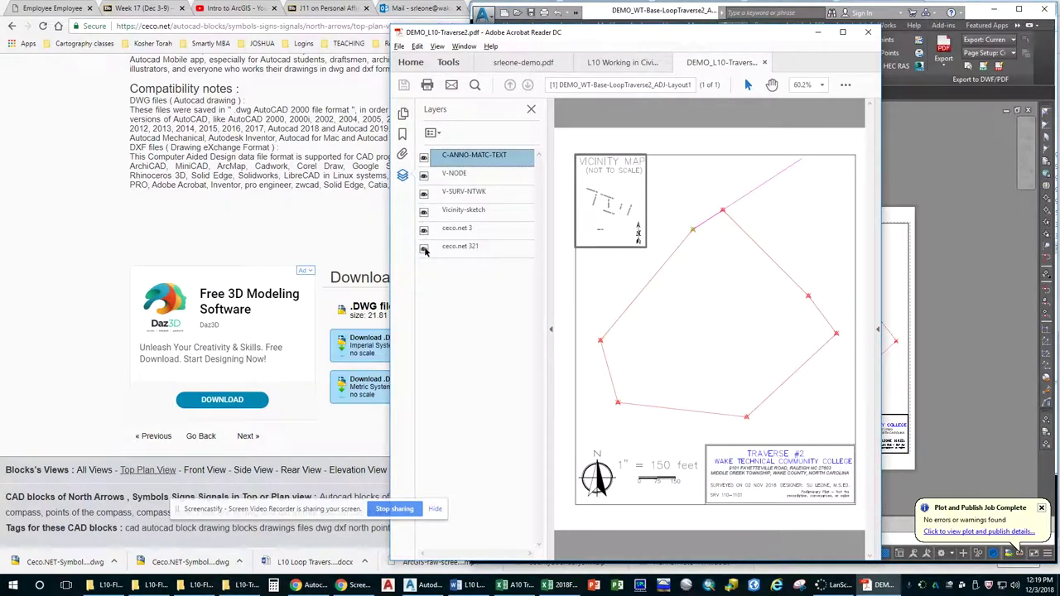
left_click(424, 249)
left_click(424, 249)
left_click(424, 232)
left_click(530, 109)
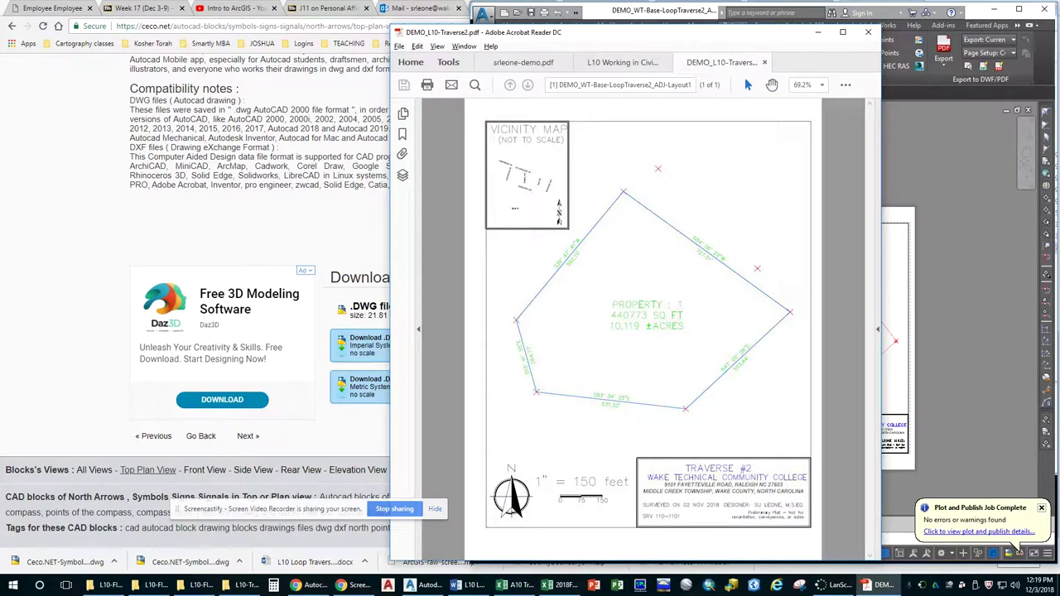